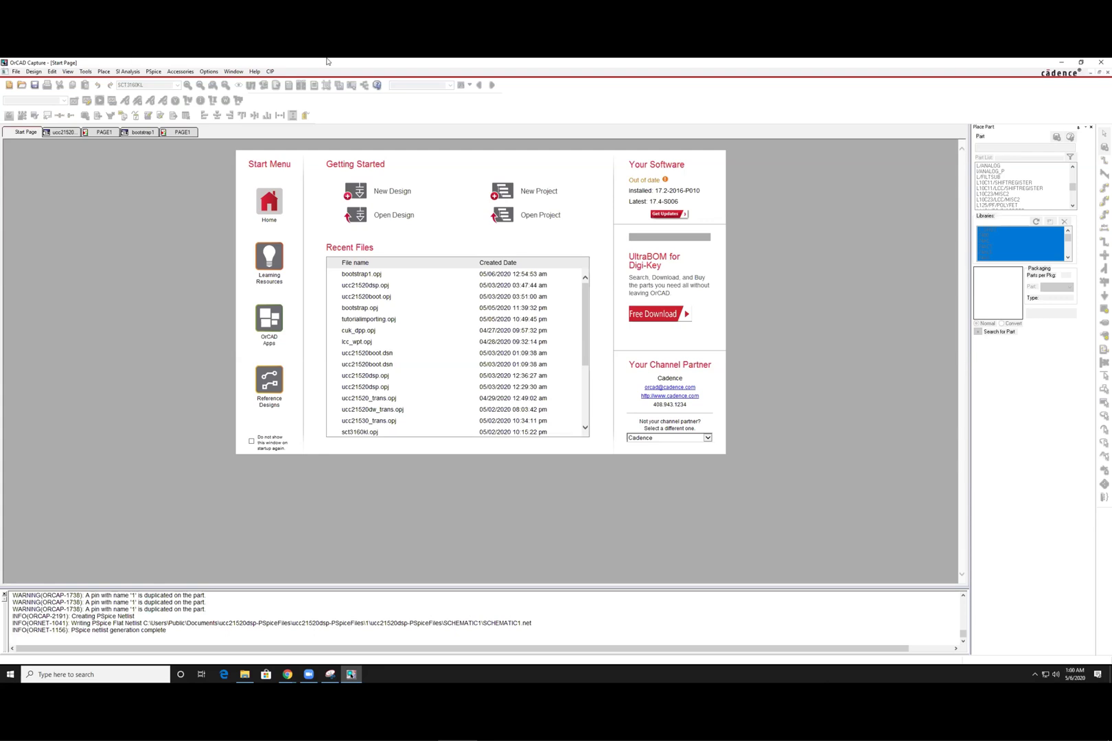
- Open the empty schematic PAGE1 of the existing bootstrap1 project instead of creating a new project
left_click(550, 193)
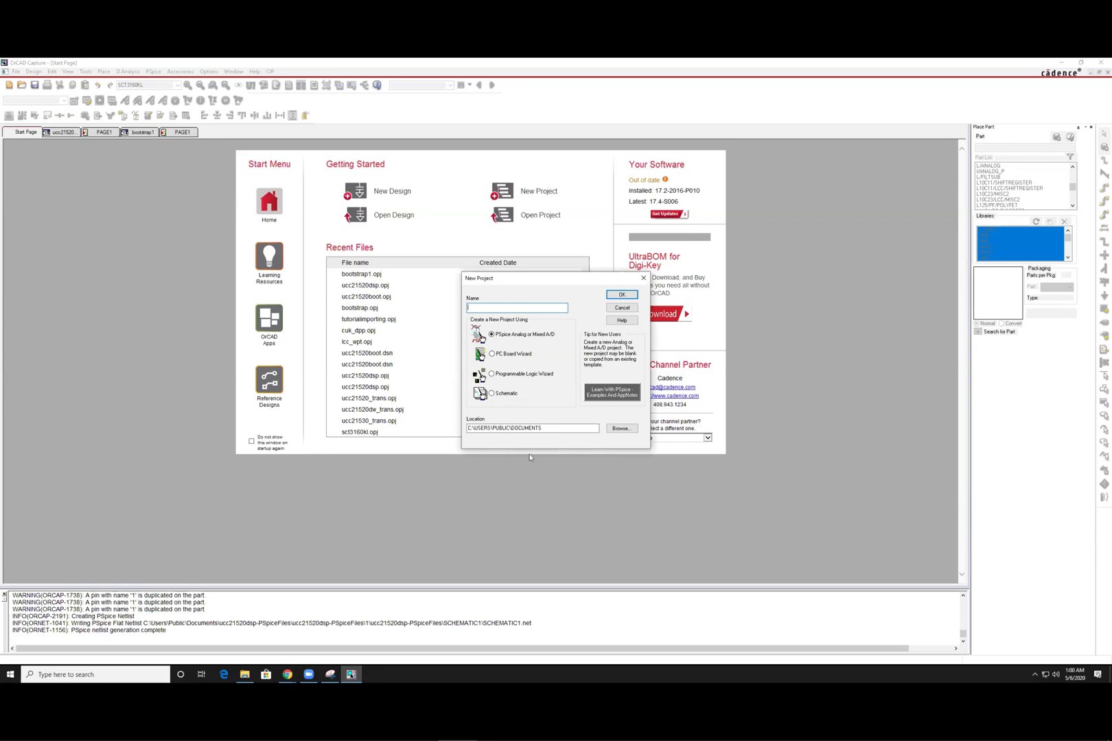
left_click(643, 278)
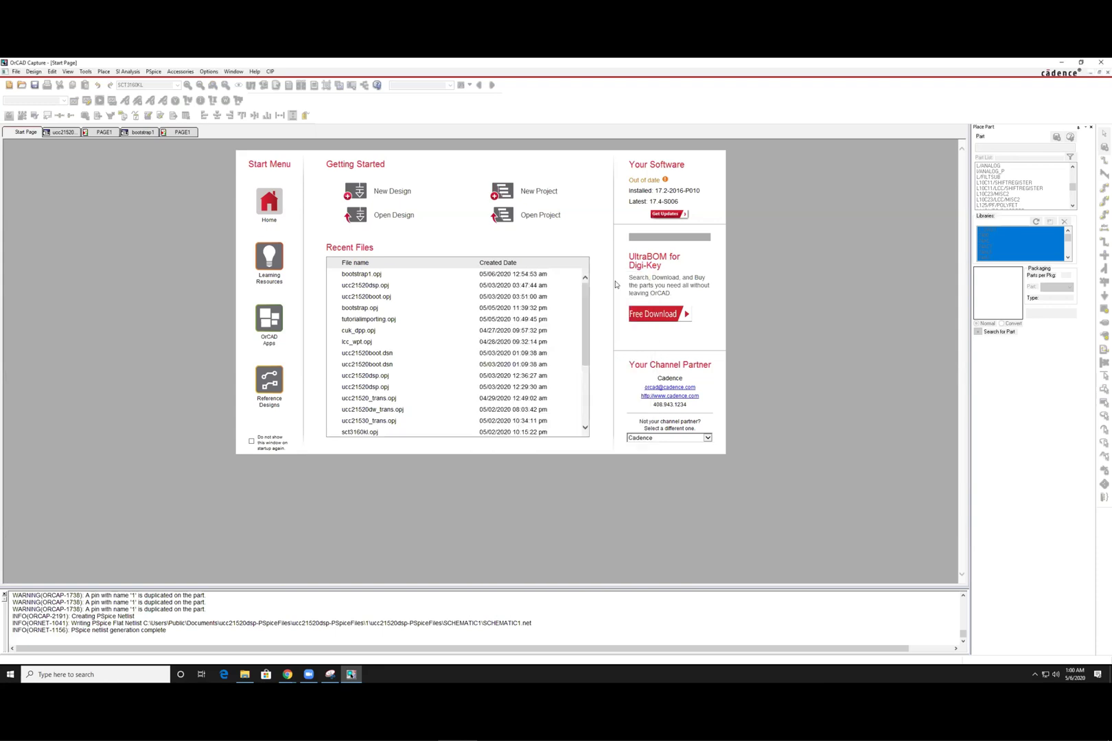
left_click(132, 133)
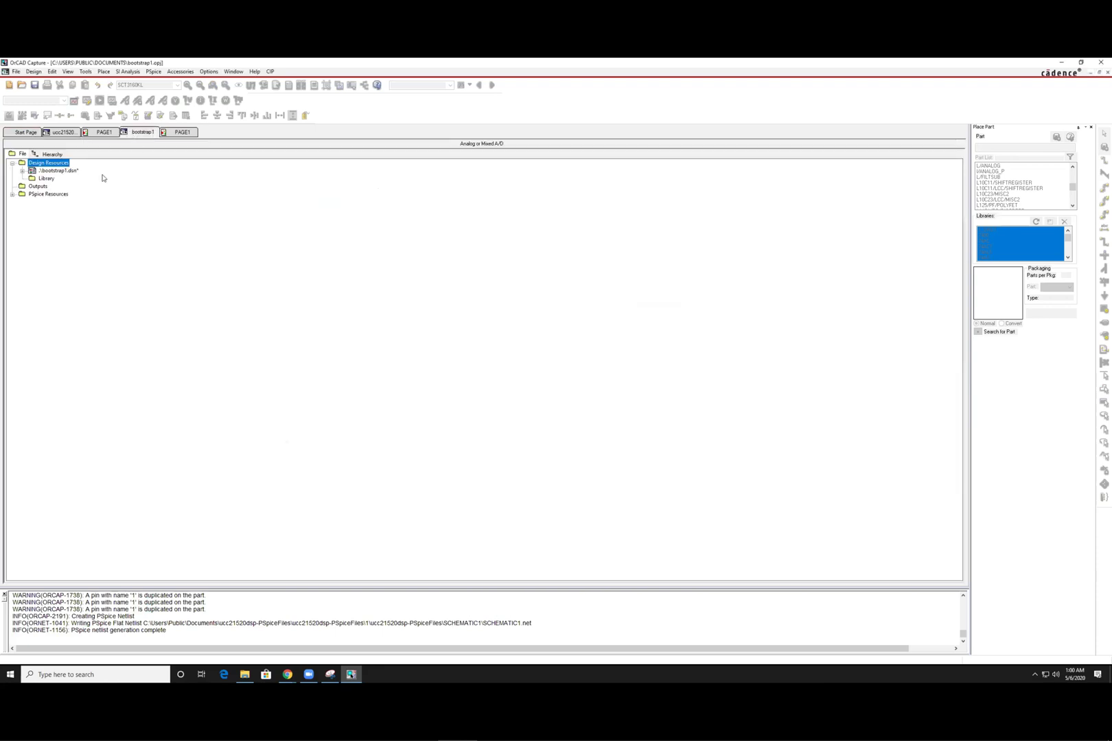
left_click(182, 132)
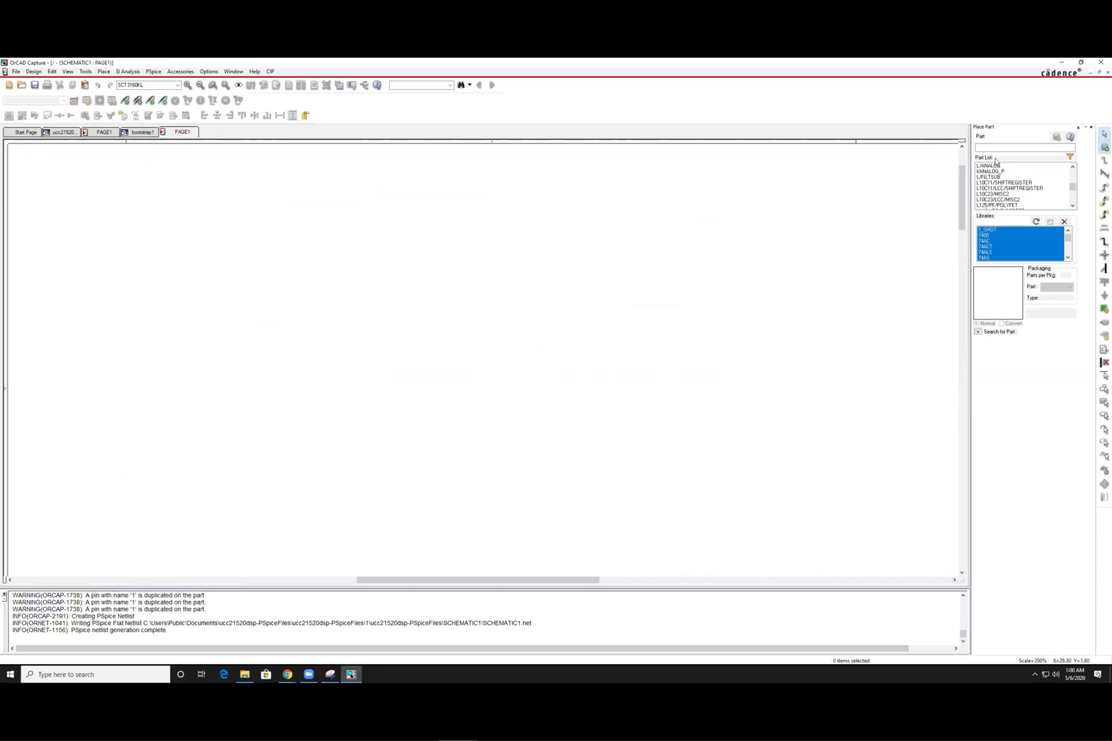
- Reopen the Place Part tool and select all of its part libraries
left_click(1014, 245)
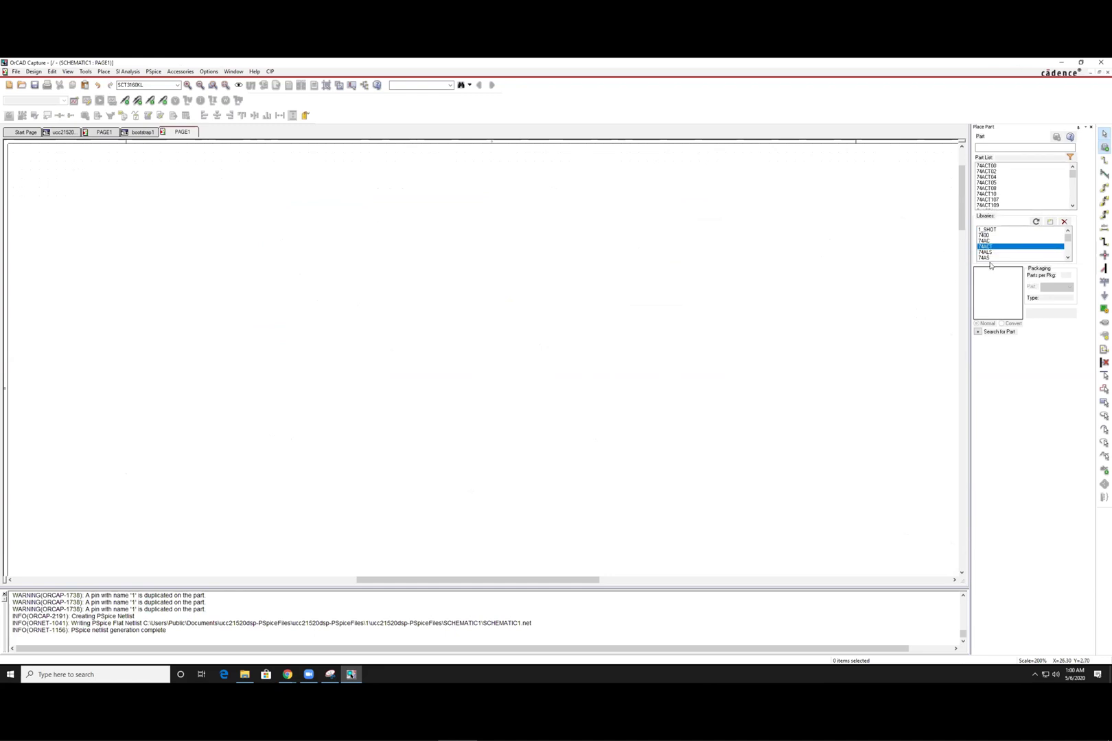
left_click(1091, 128)
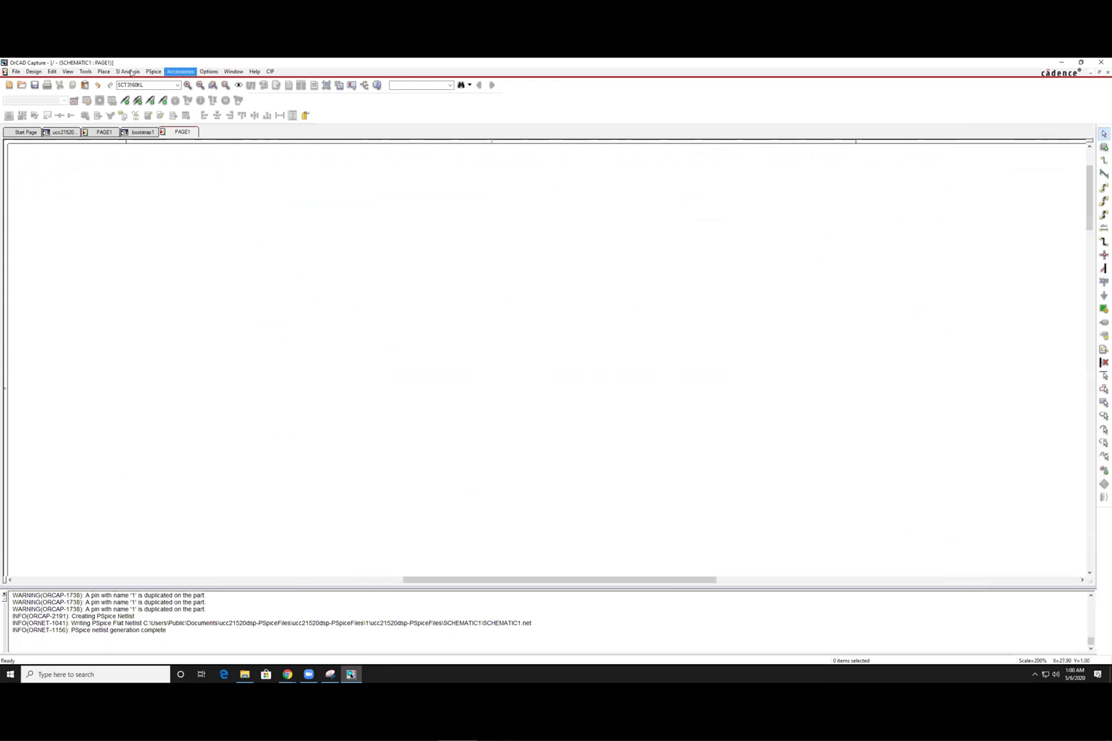
left_click(104, 71)
left_click(113, 98)
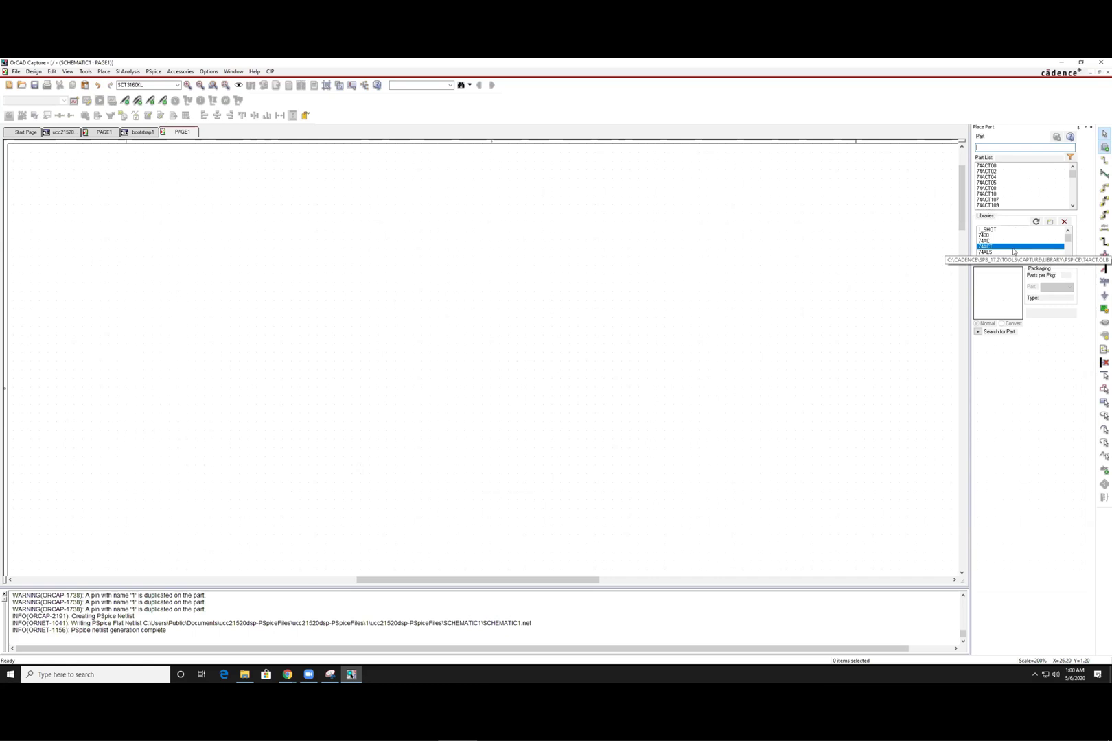
key("ctrl+a")
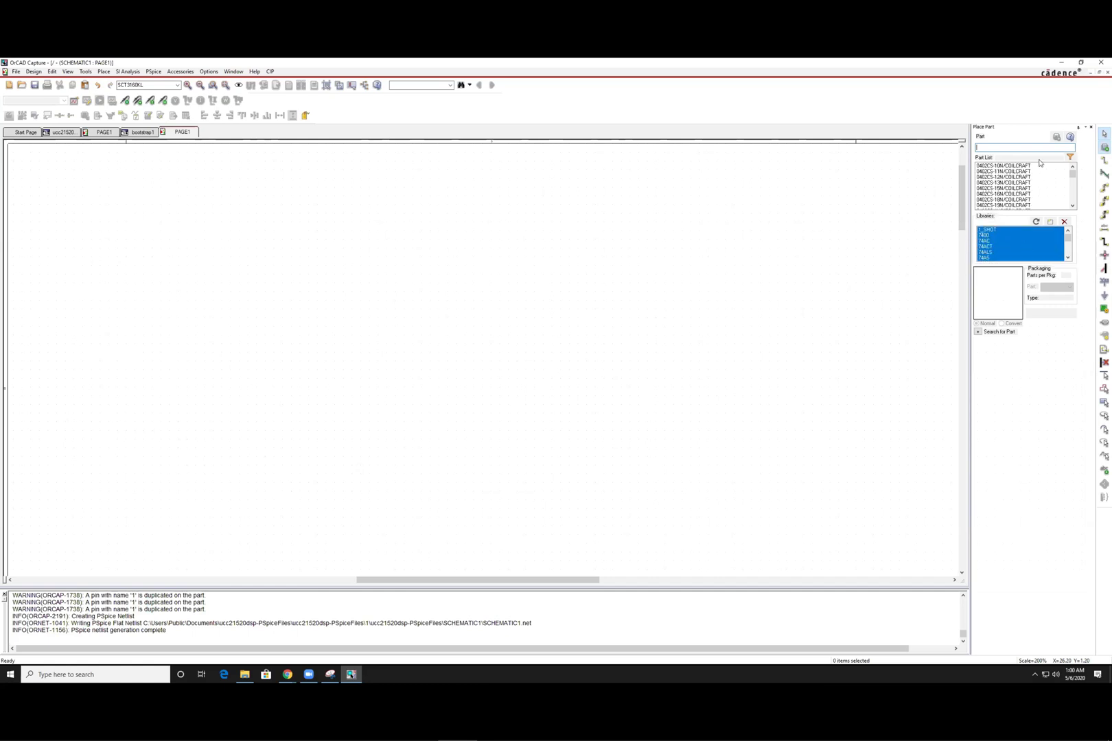
- Place the UCC21520DW_TRANS gate driver from its own library, not the Design Cache, on the schematic's left side
type("U")
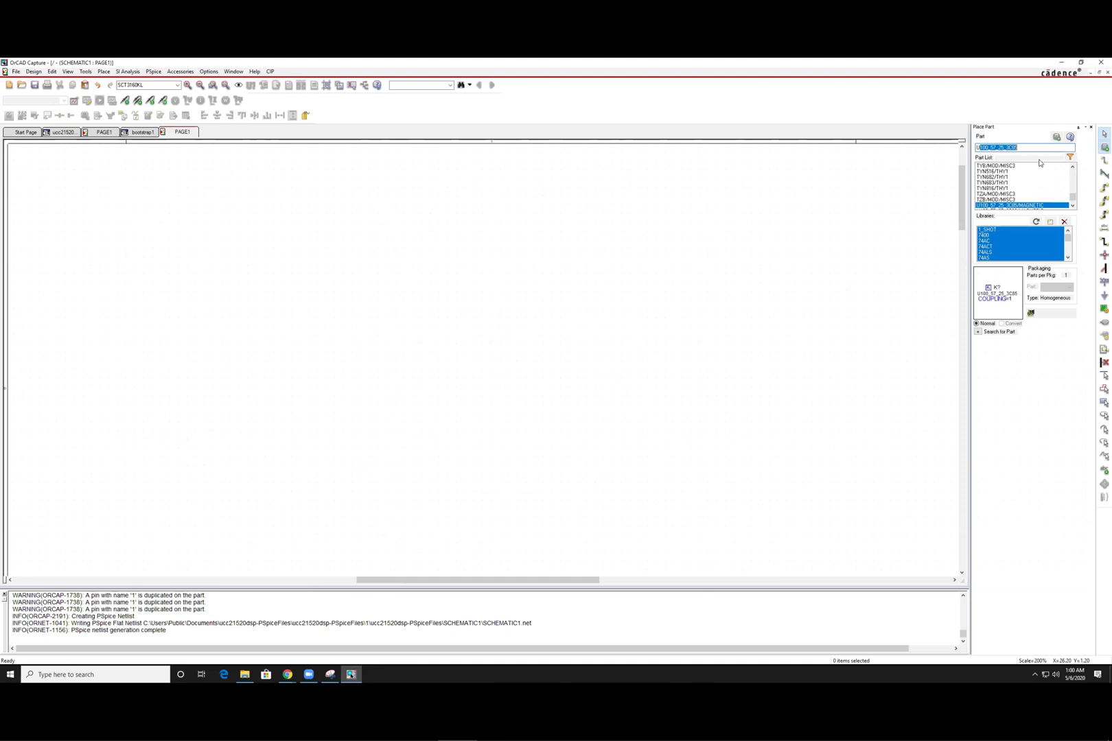
type("cc")
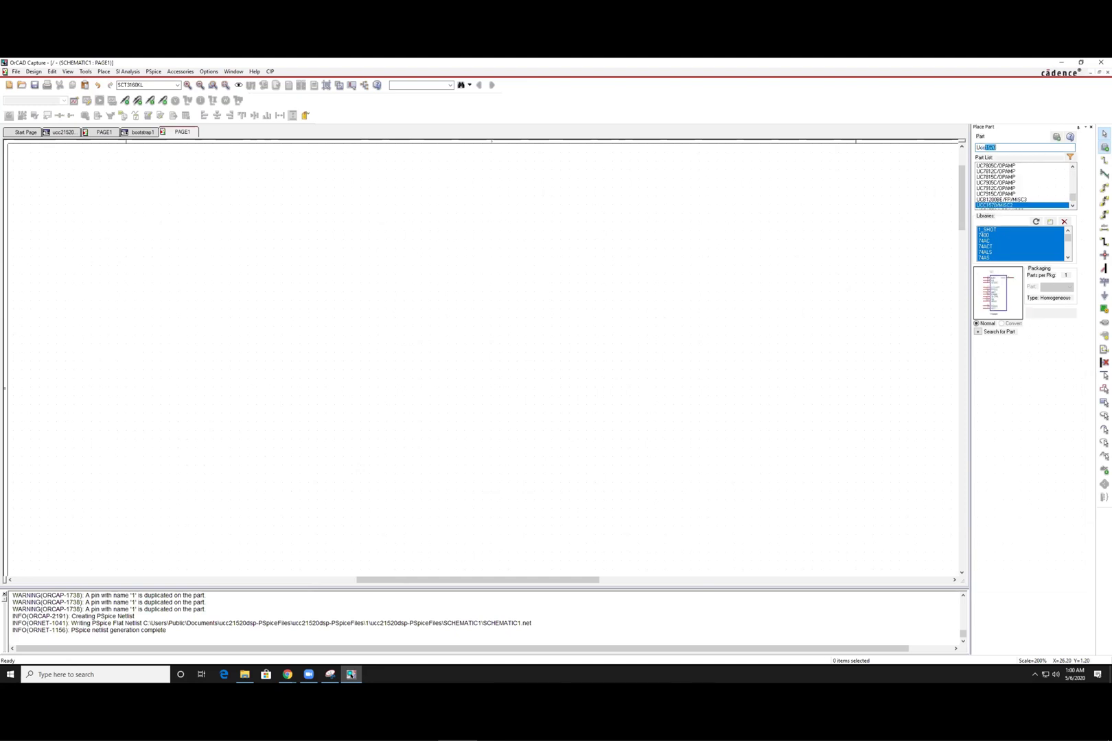
type("21520DW_TRANS")
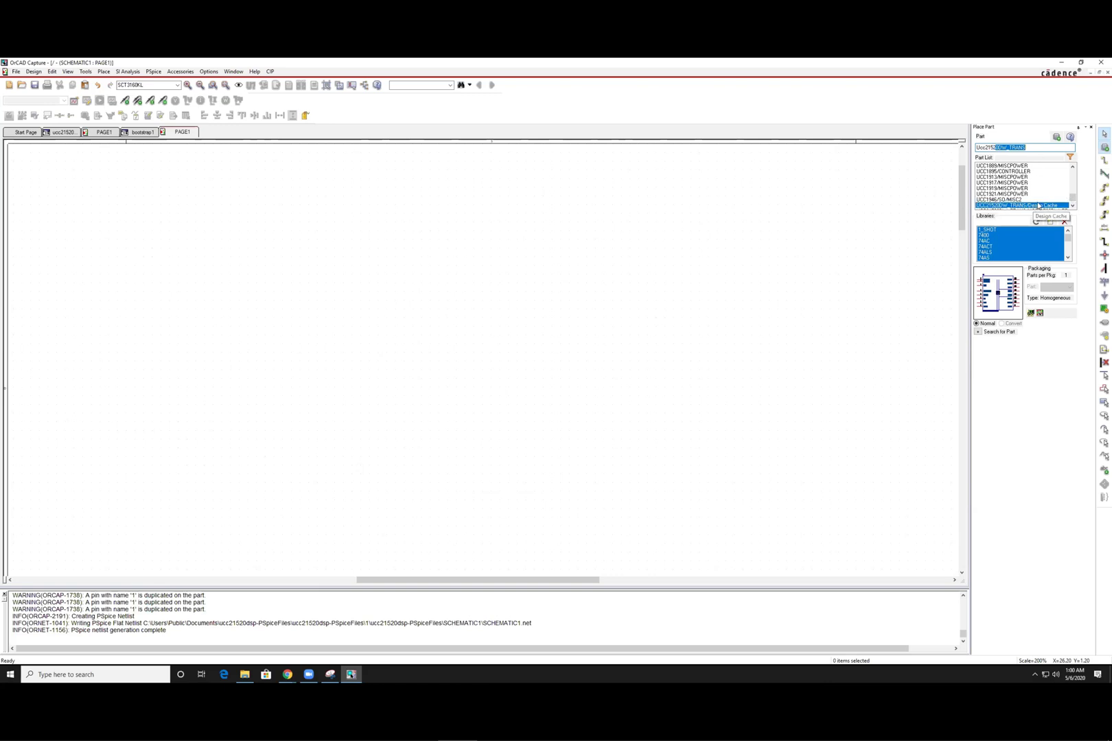
left_click(1072, 205)
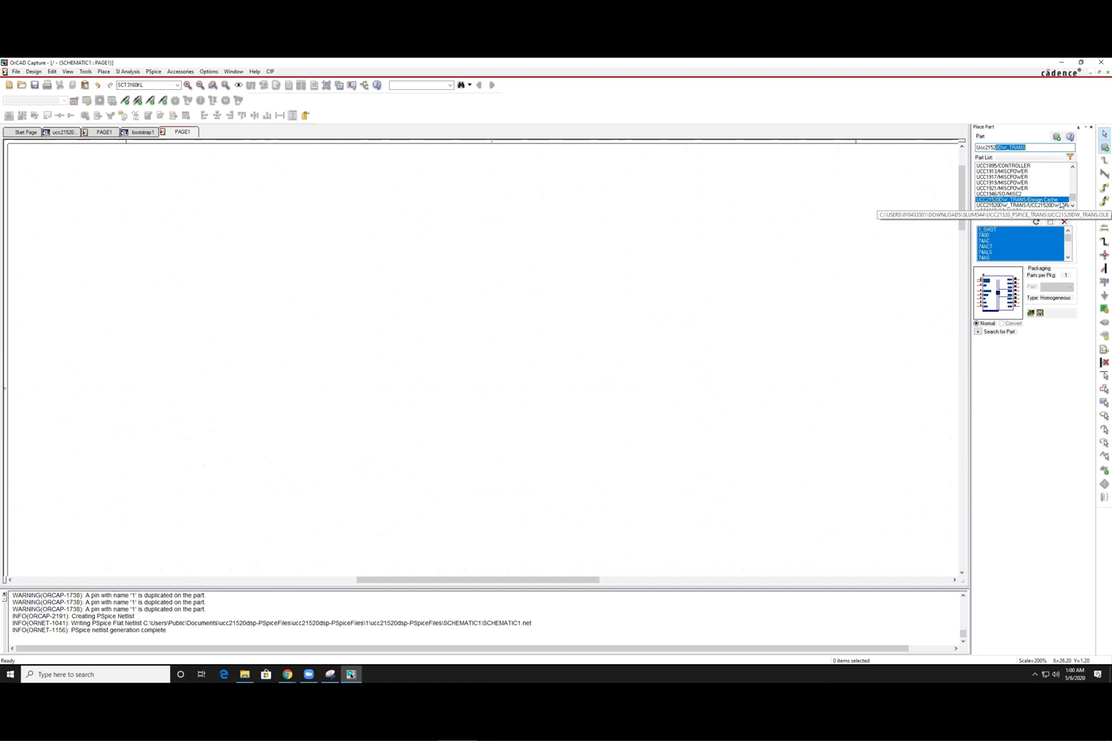
left_click(1057, 206)
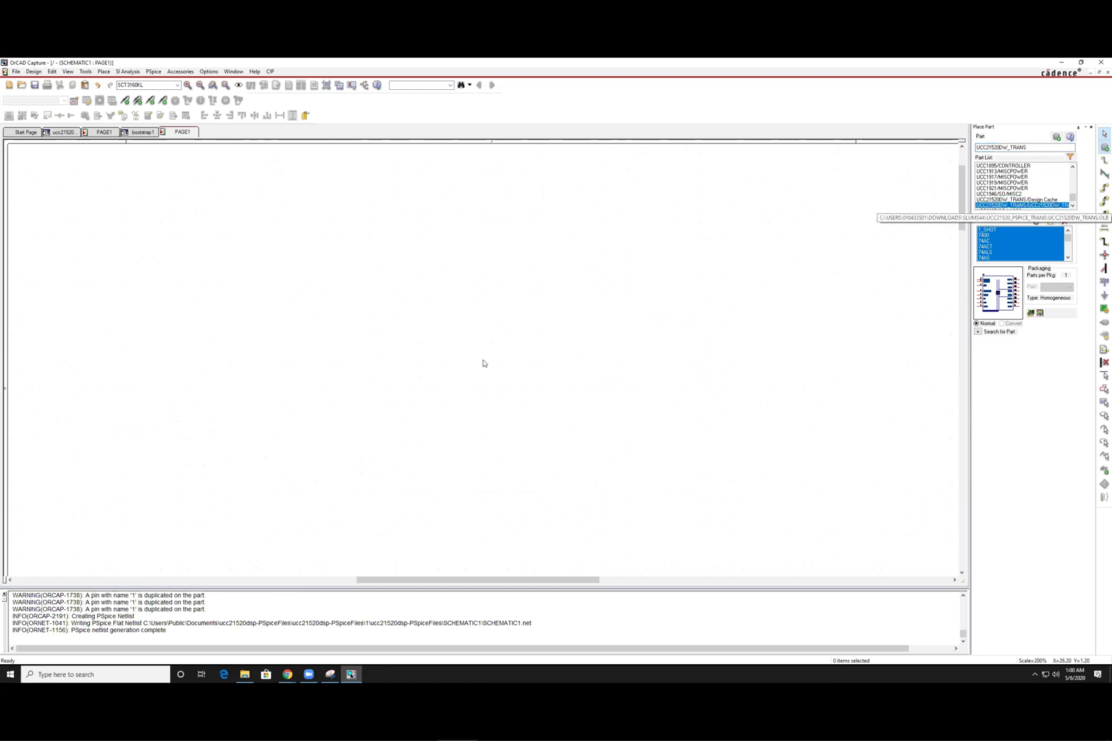
double_click(1057, 208)
left_click(218, 271)
key("Escape")
left_click(582, 320)
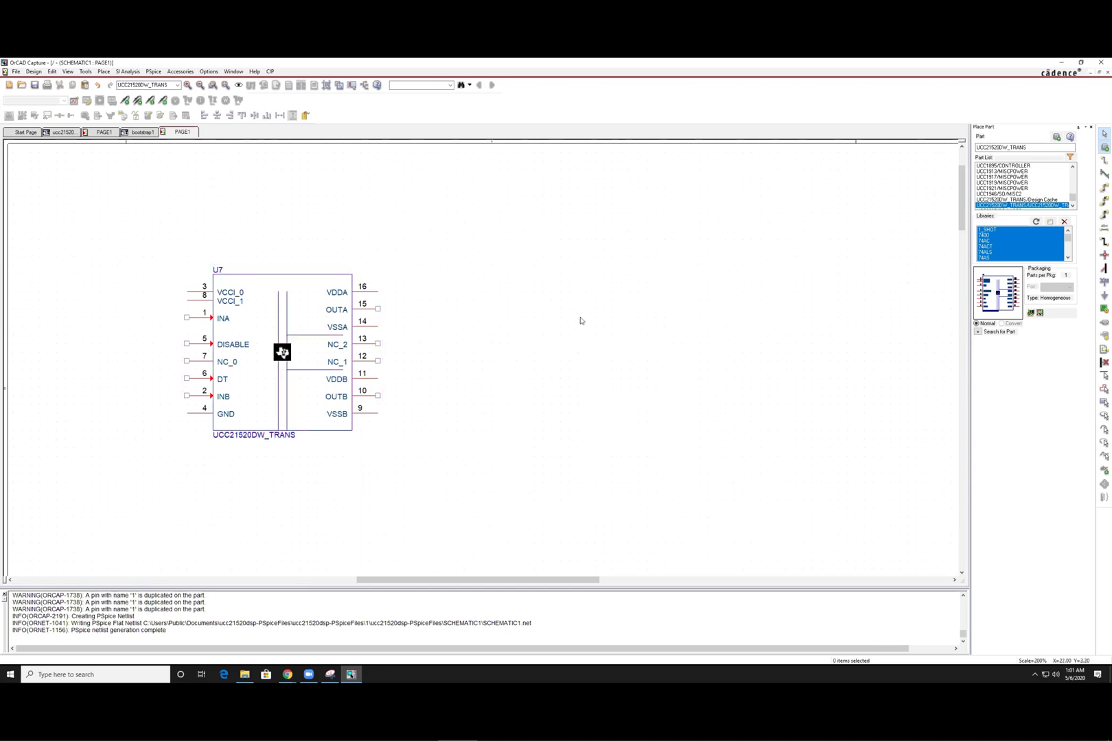
- Place two SCT3160KL MOSFETs one above the other to the right of the gate driver
double_click(1038, 149)
key("BackSpace")
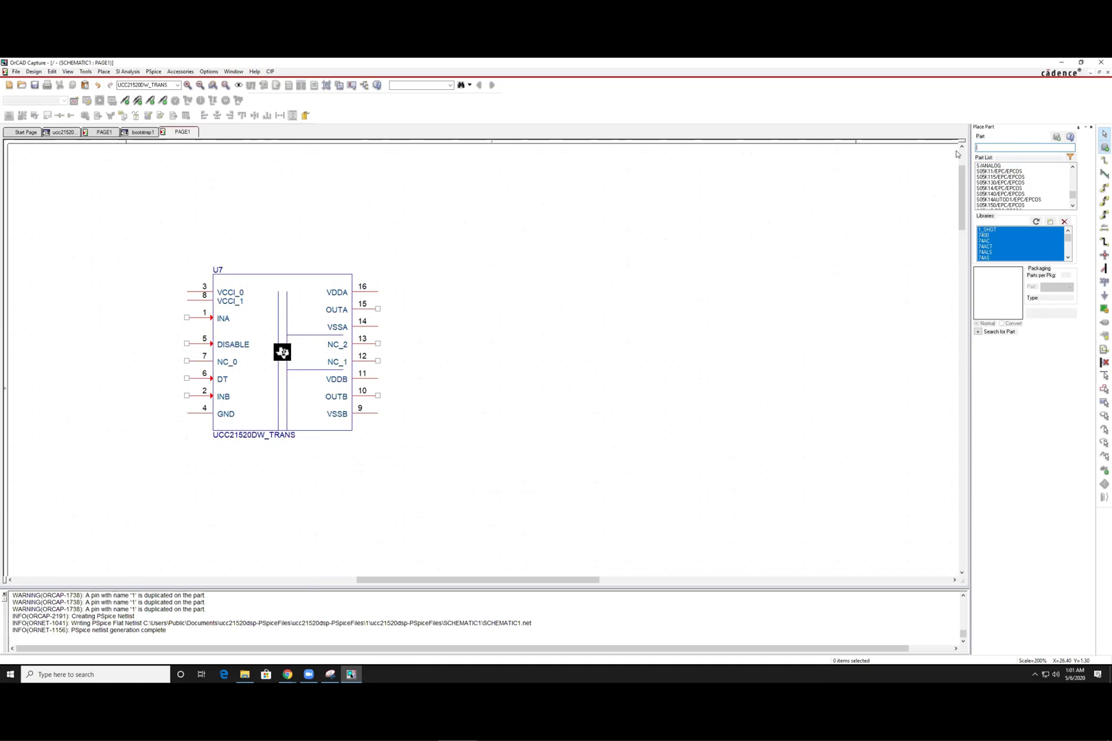
type("sct3160KL")
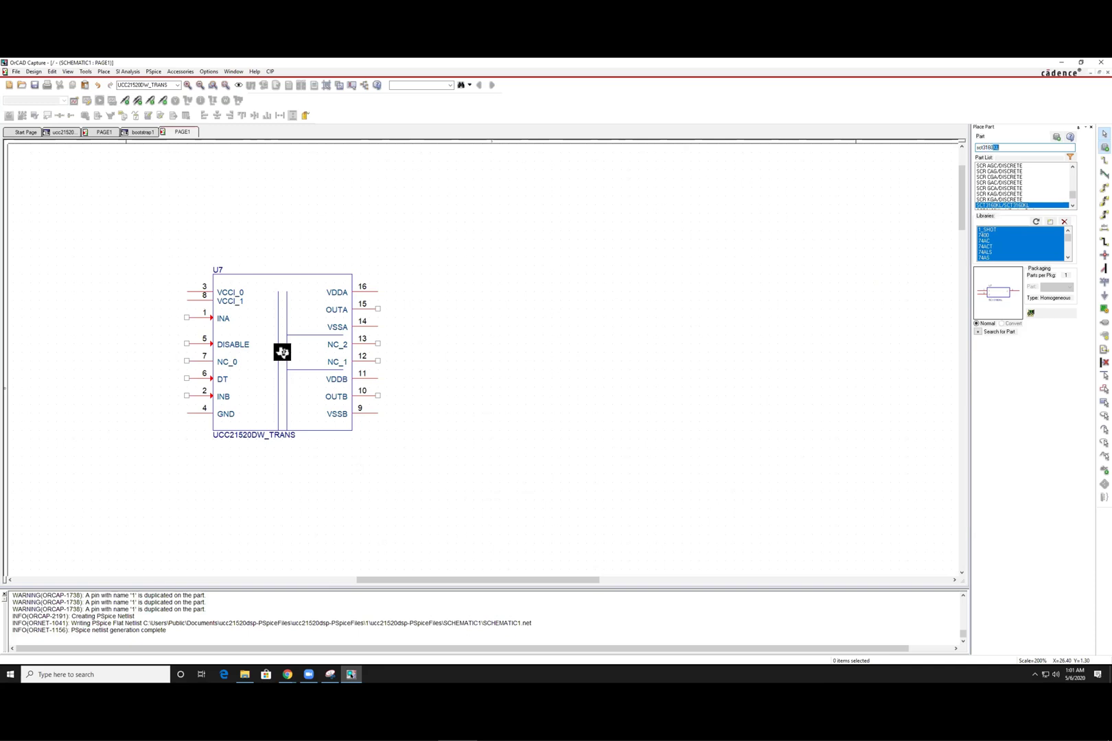
key("Return")
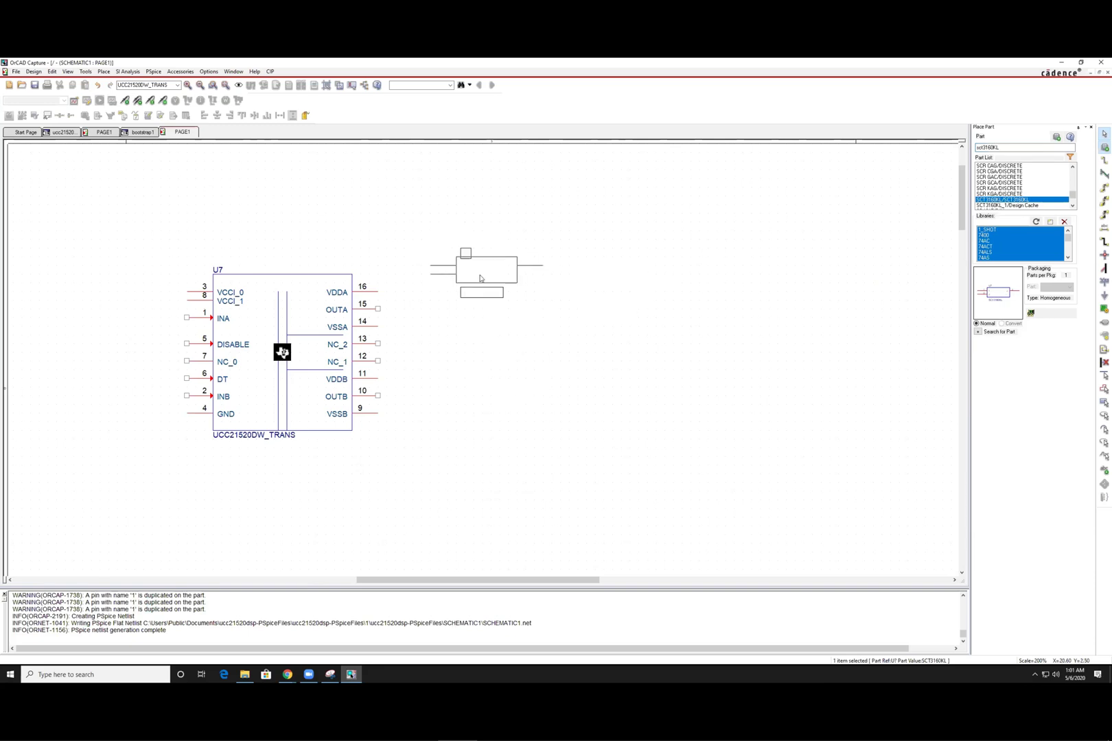
left_click(602, 247)
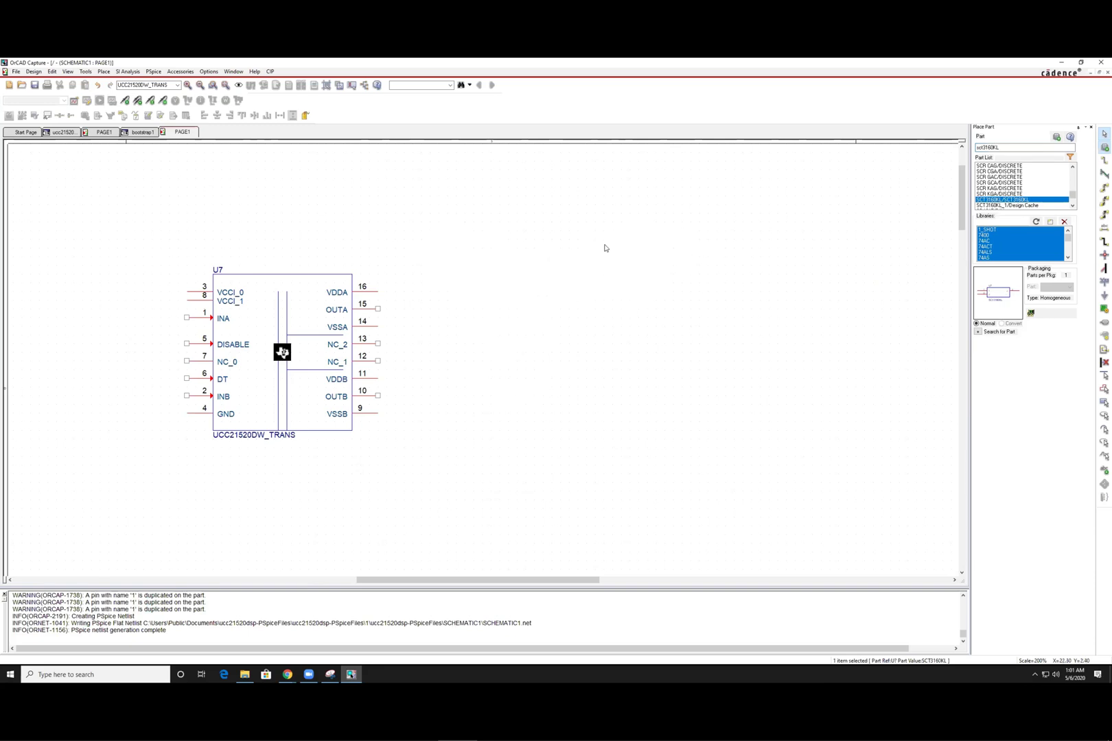
left_click(601, 377)
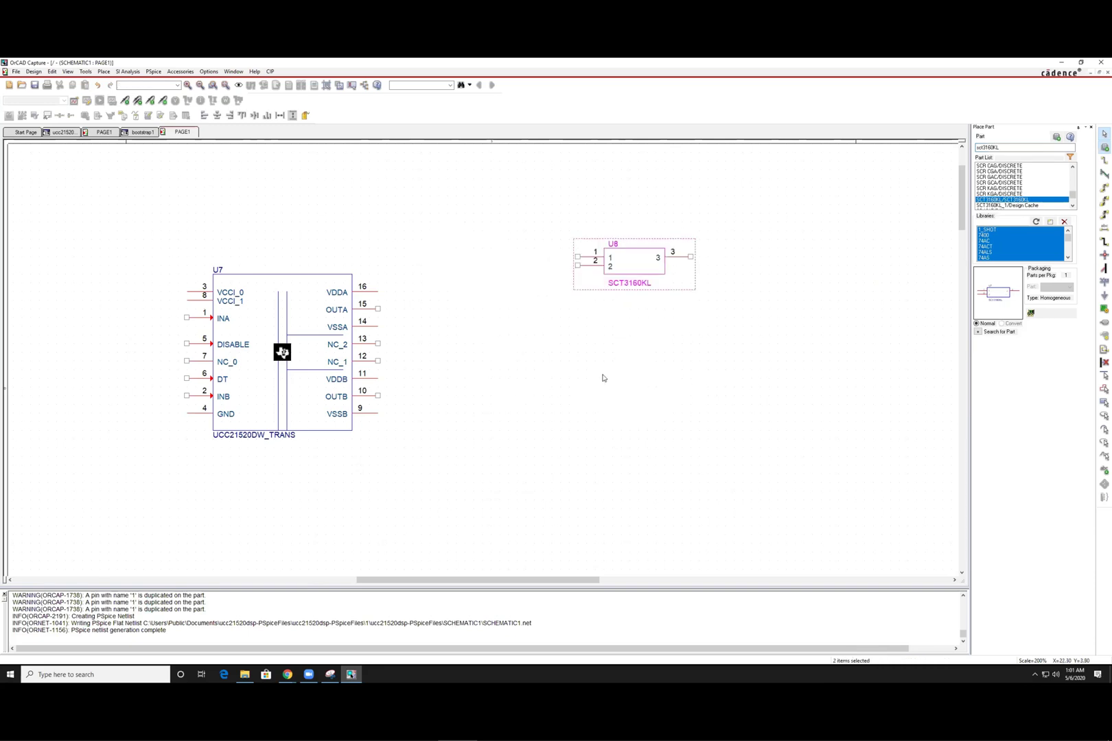
key("Escape")
- Place an inductor L from the ANALOG library above and to the right of the upper MOSFET
double_click(1009, 147)
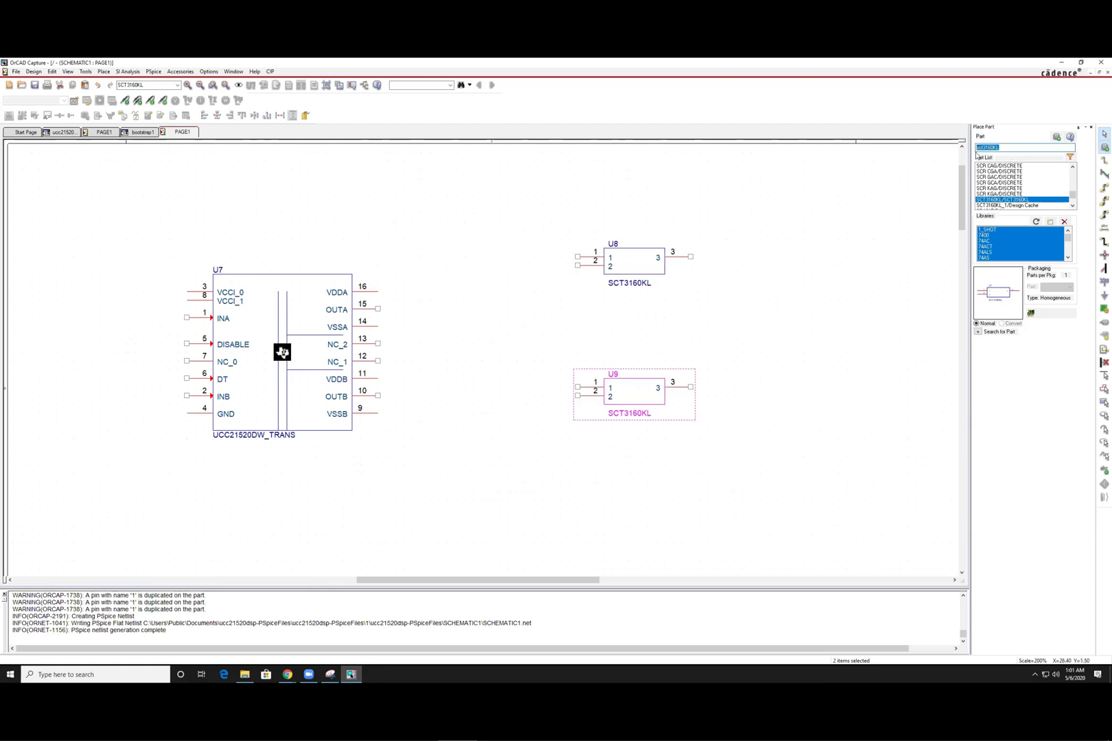
key("BackSpace")
type("l")
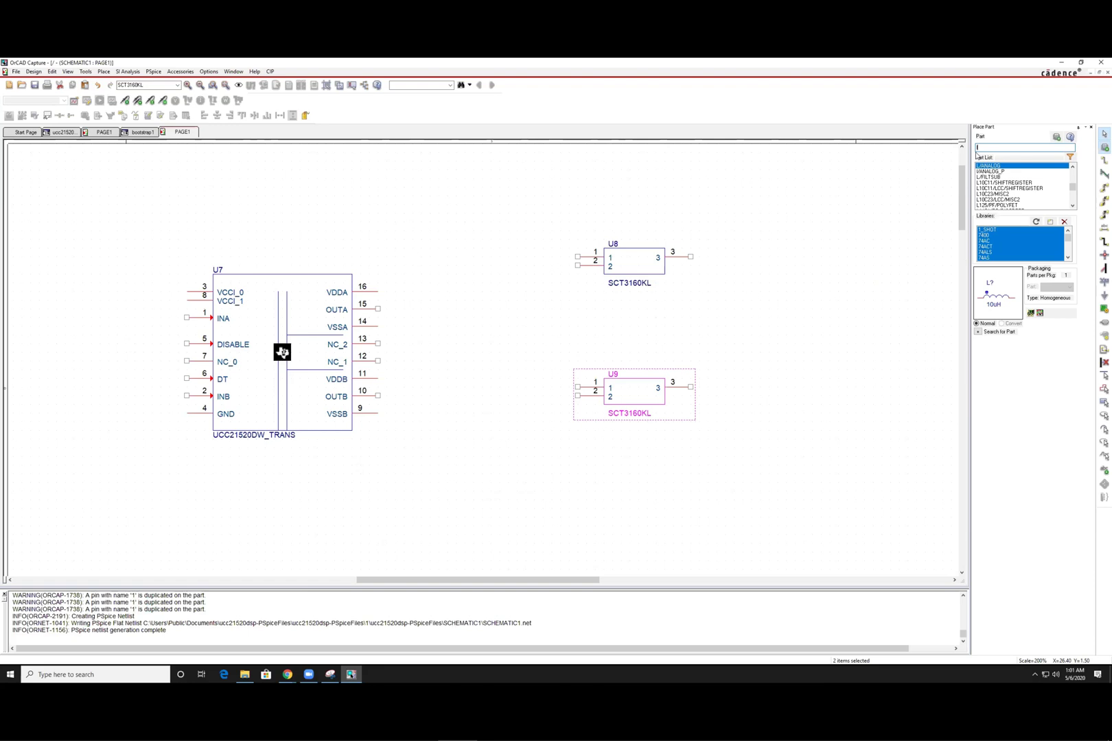
key("Return")
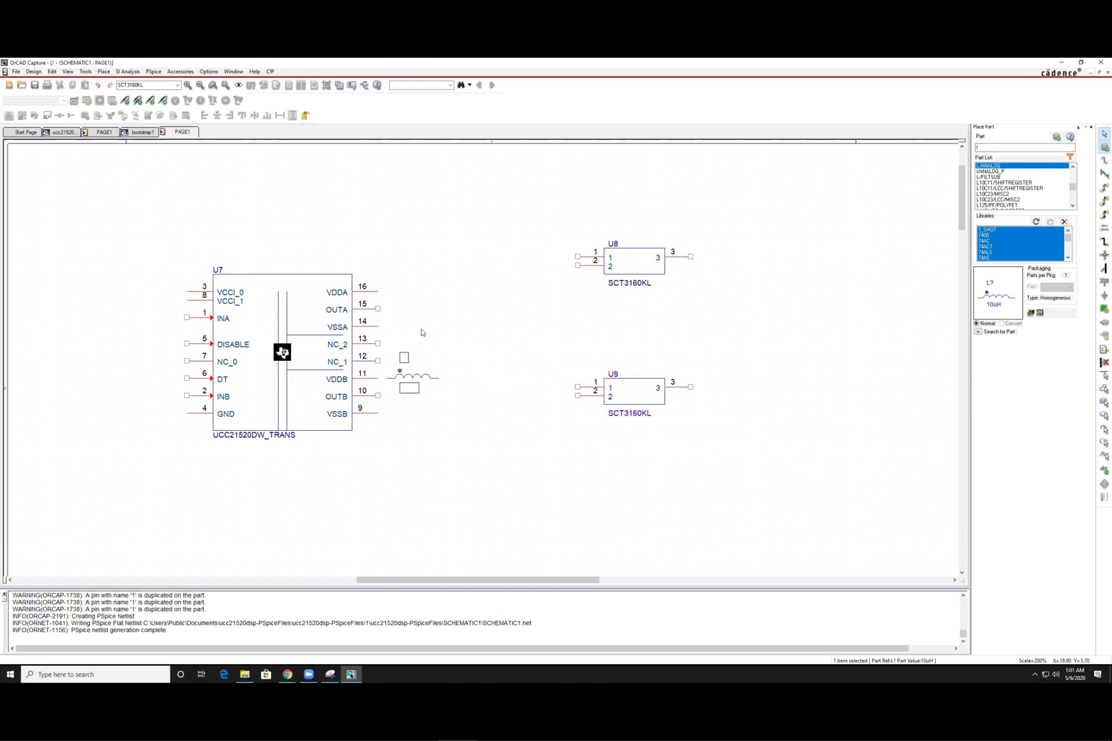
left_click(742, 199)
key("Escape")
- Place a capacitor C from the ANALOG library just below the inductor
left_click(1017, 148)
type("c")
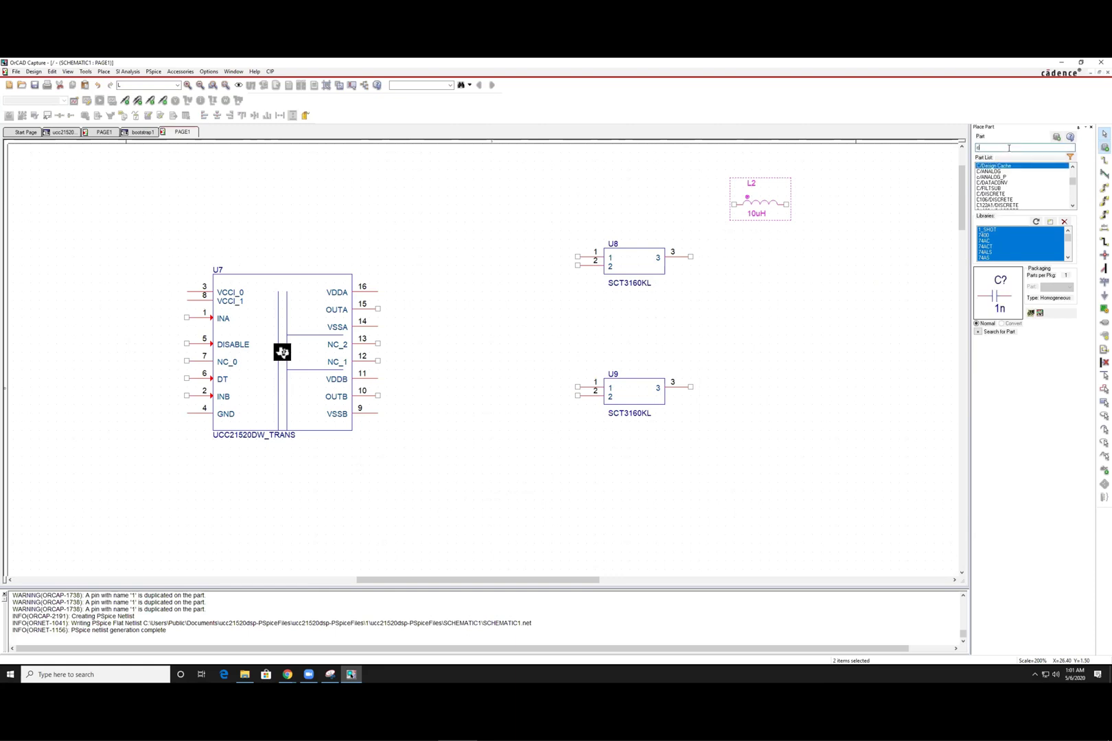
key("Down")
key("Return")
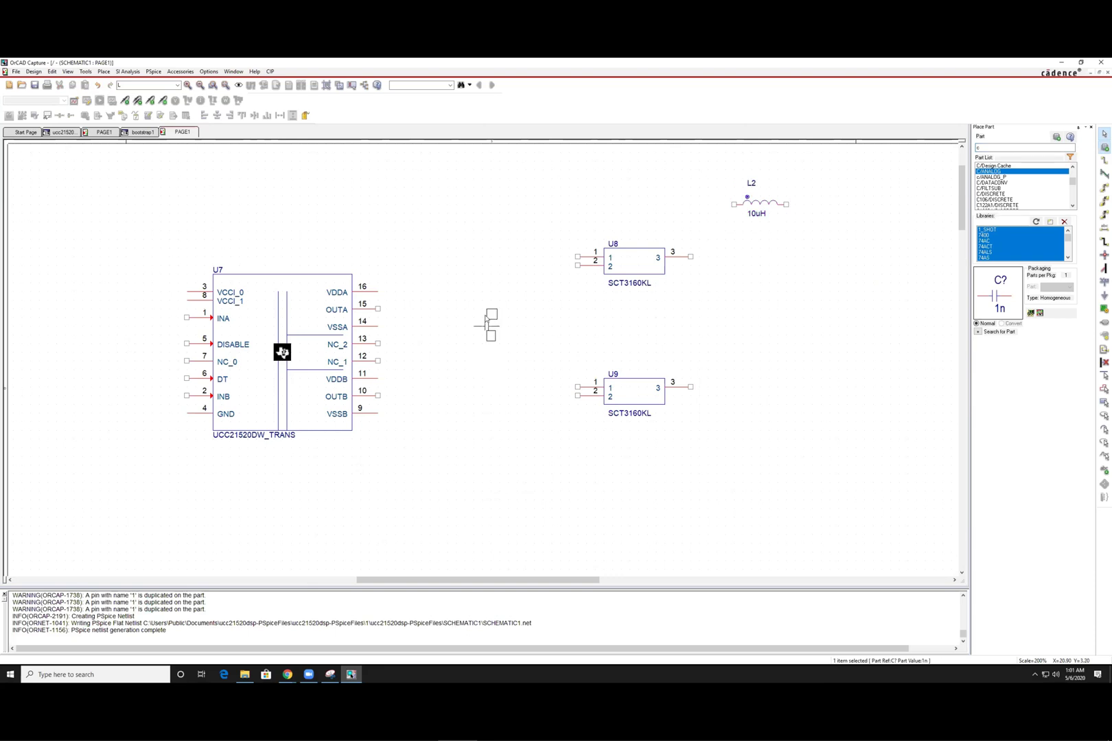
left_click(763, 246)
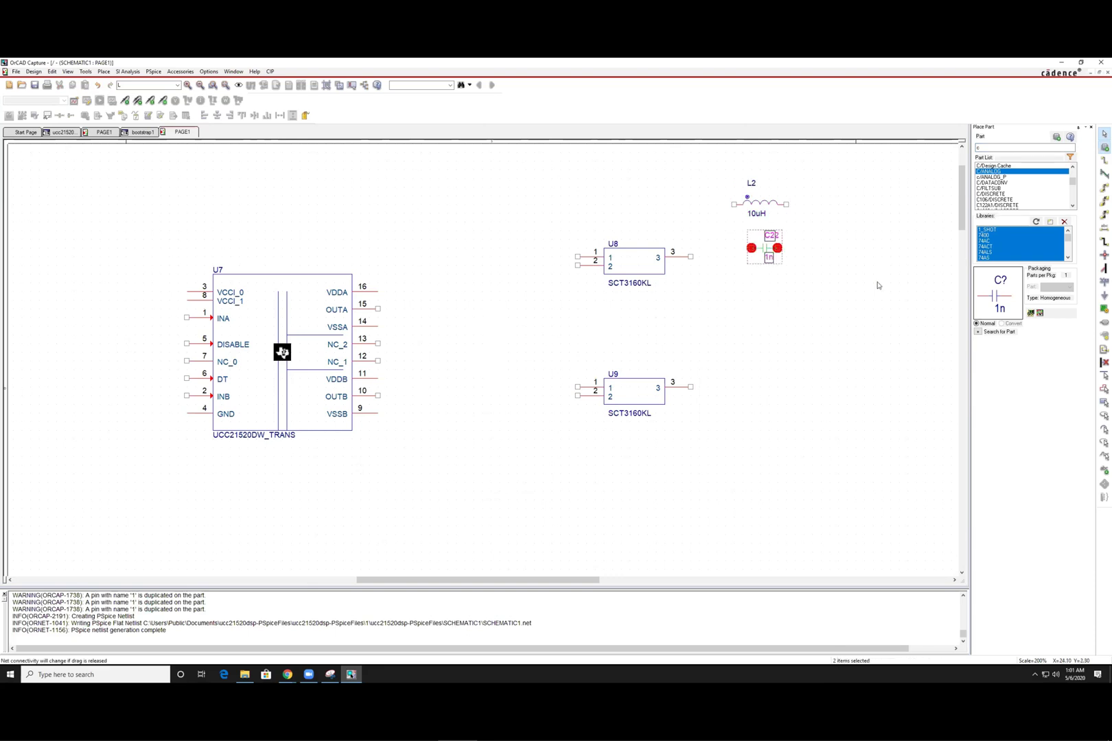
- Place a RESISTOR from the PSPICE_ELEM library just below the capacitor
left_click(1004, 148)
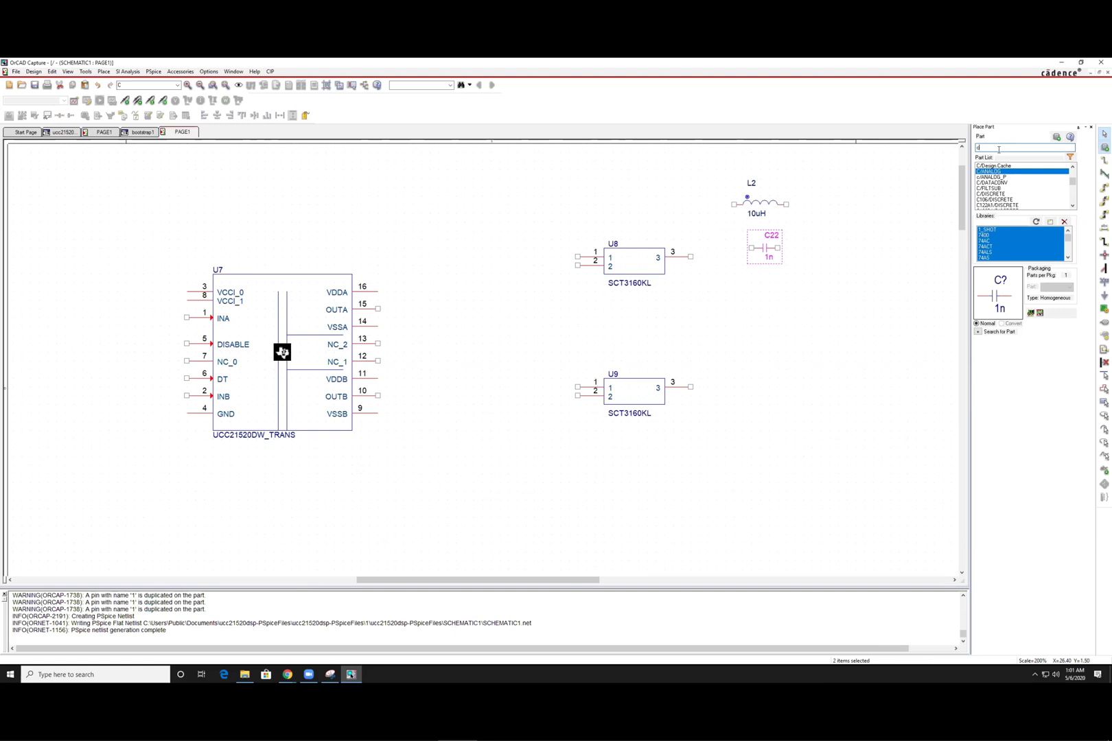
key("BackSpace")
type("re")
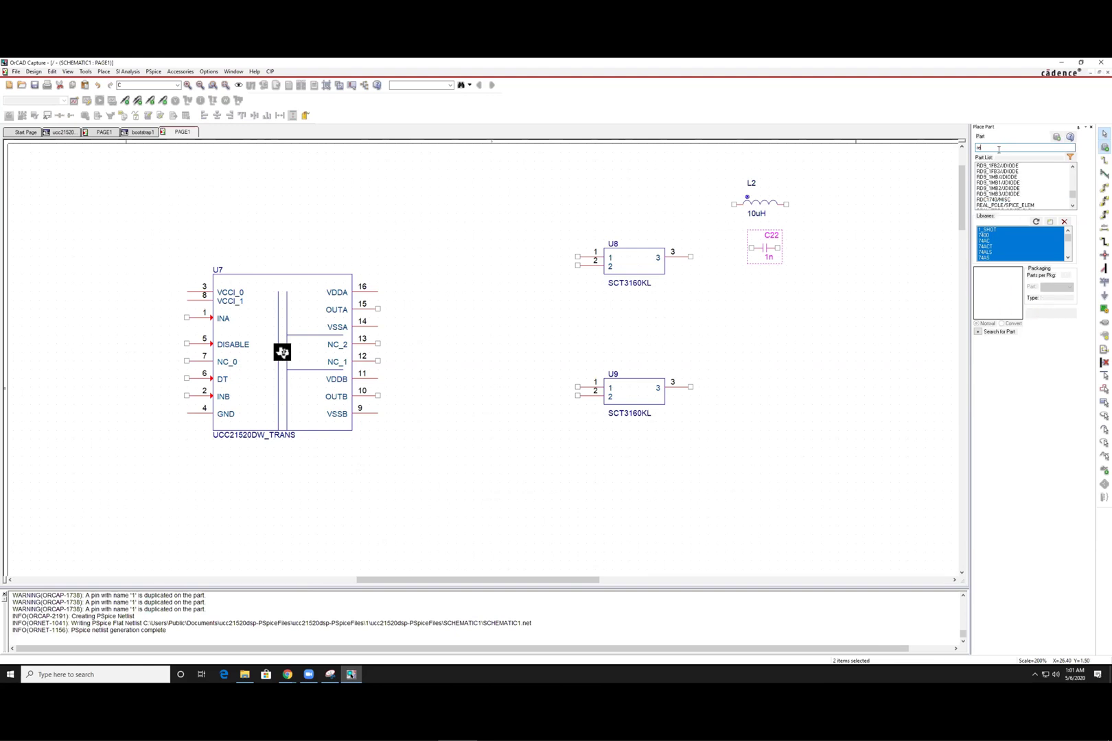
type("s")
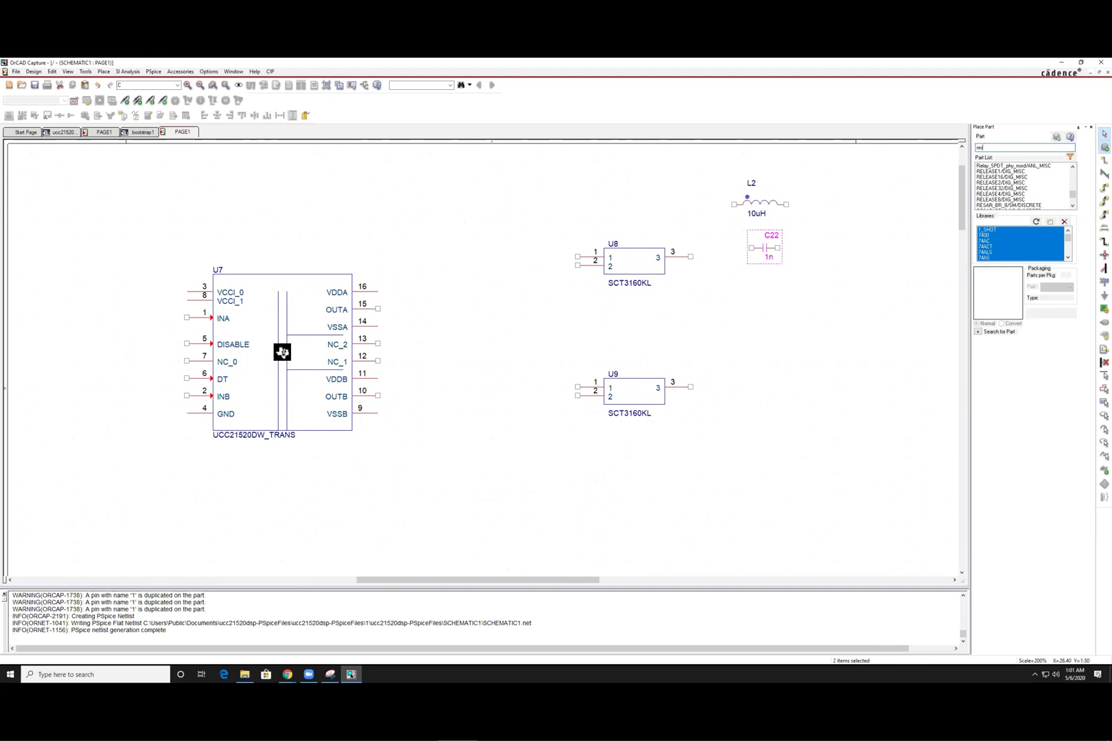
type("istor")
key("Down")
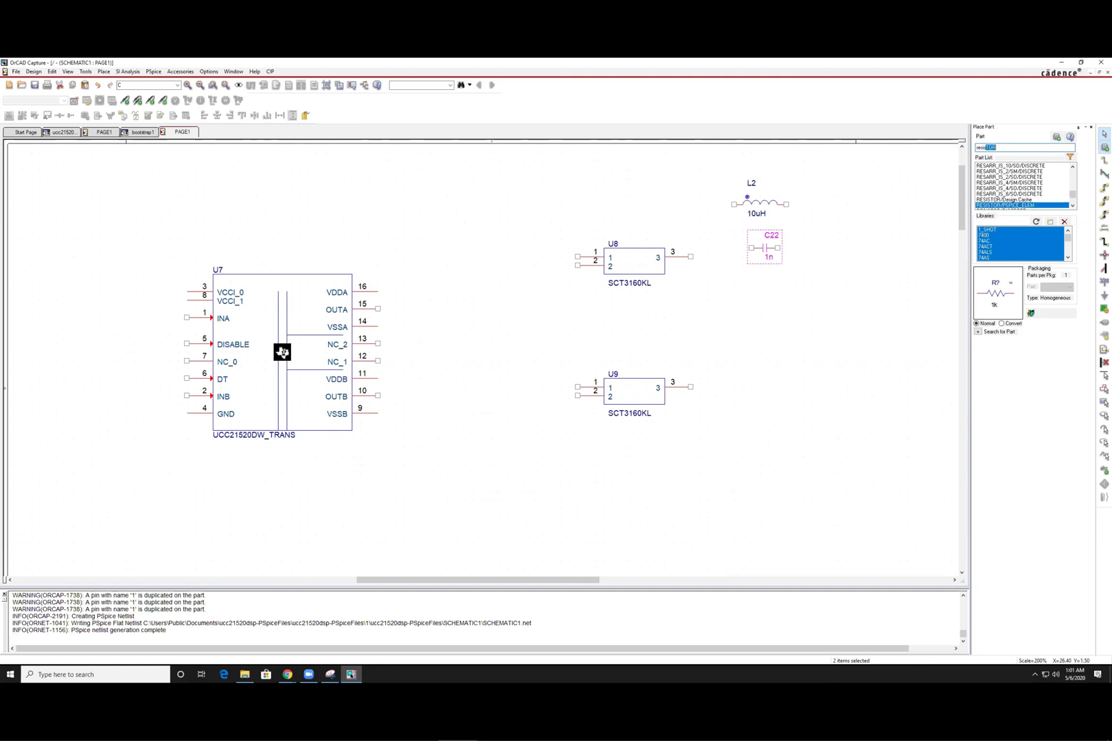
key("Down")
key("Up")
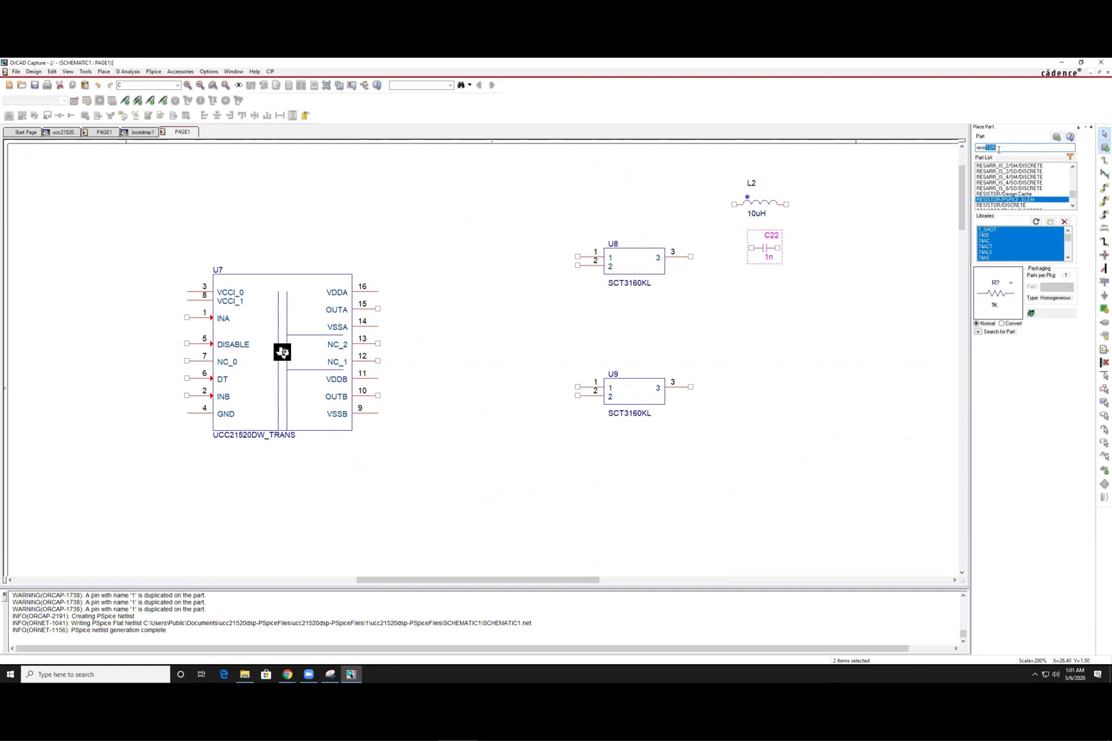
key("Return")
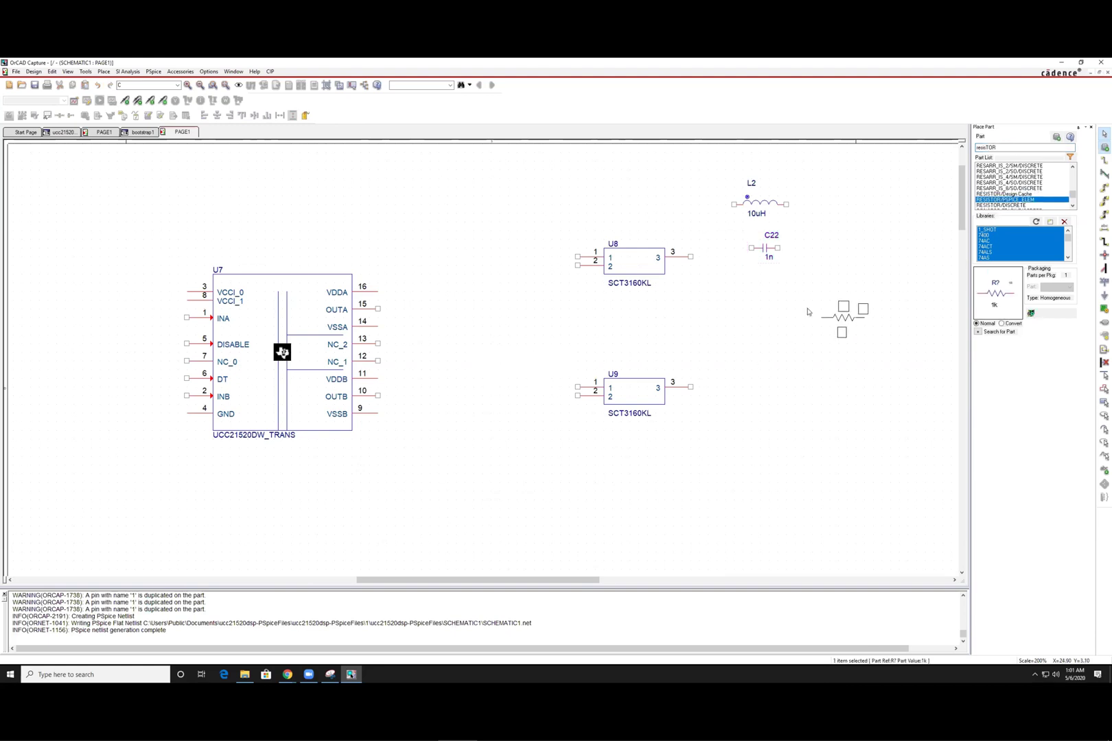
left_click(755, 291)
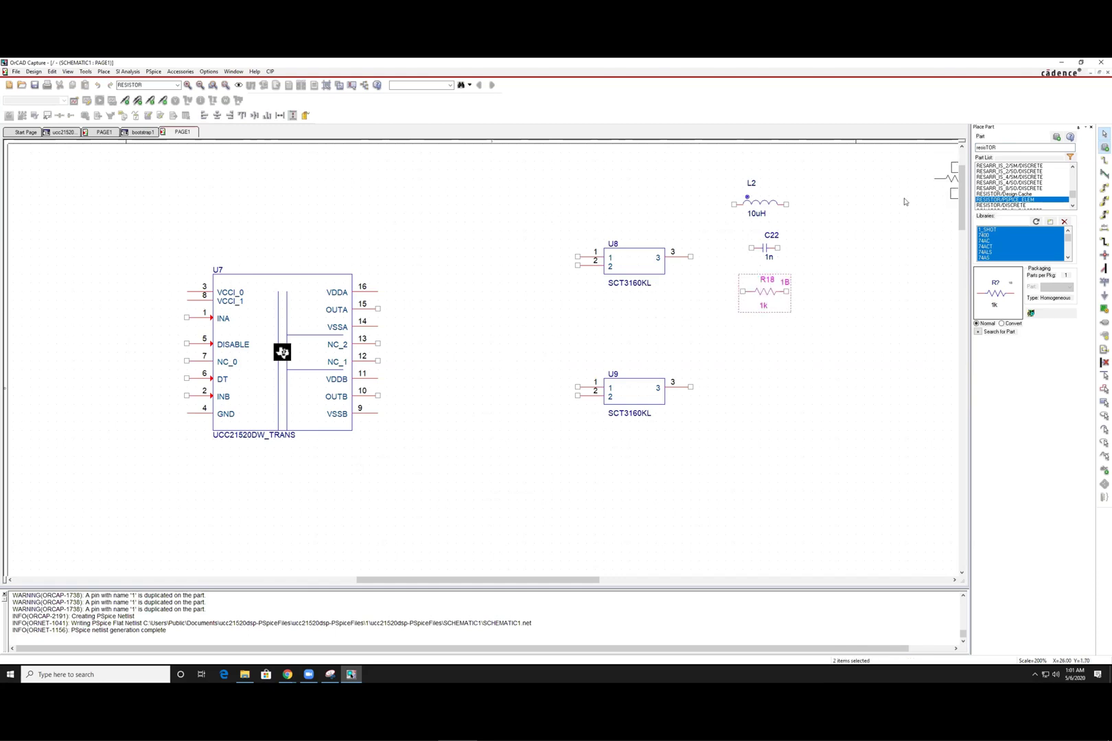
- Place a VDC source from the SOURCE library to the right of the inductor
left_click_drag(1027, 145, 949, 146)
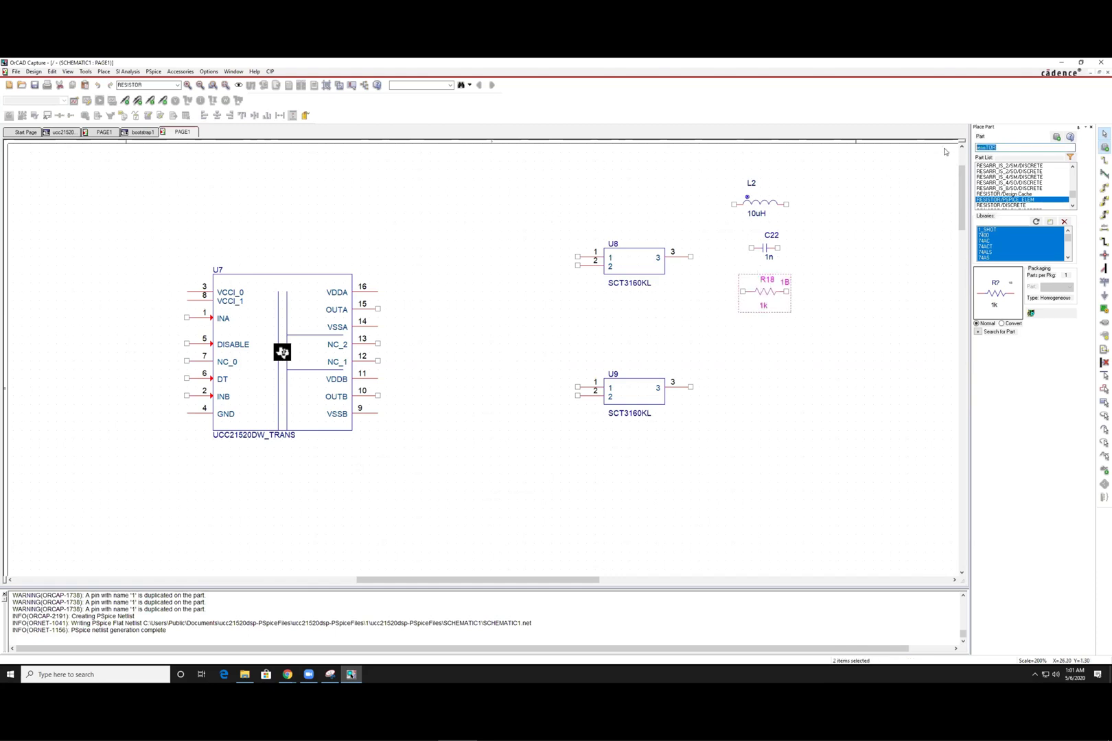
key("BackSpace")
type("v")
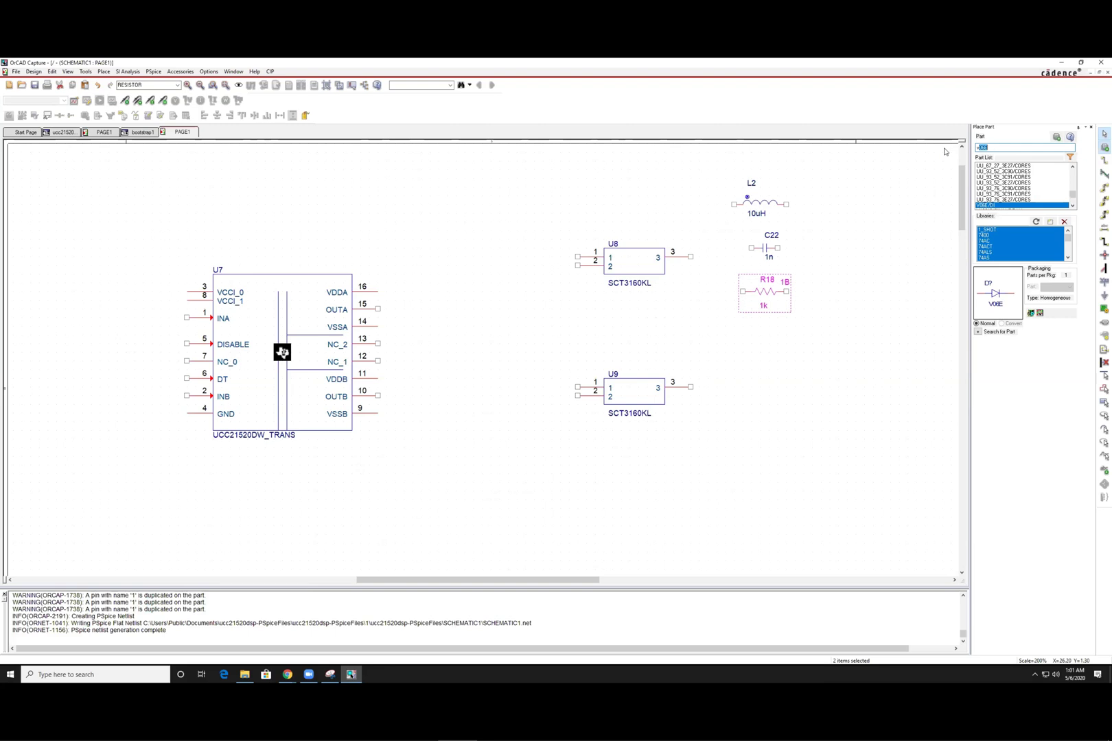
type("dc")
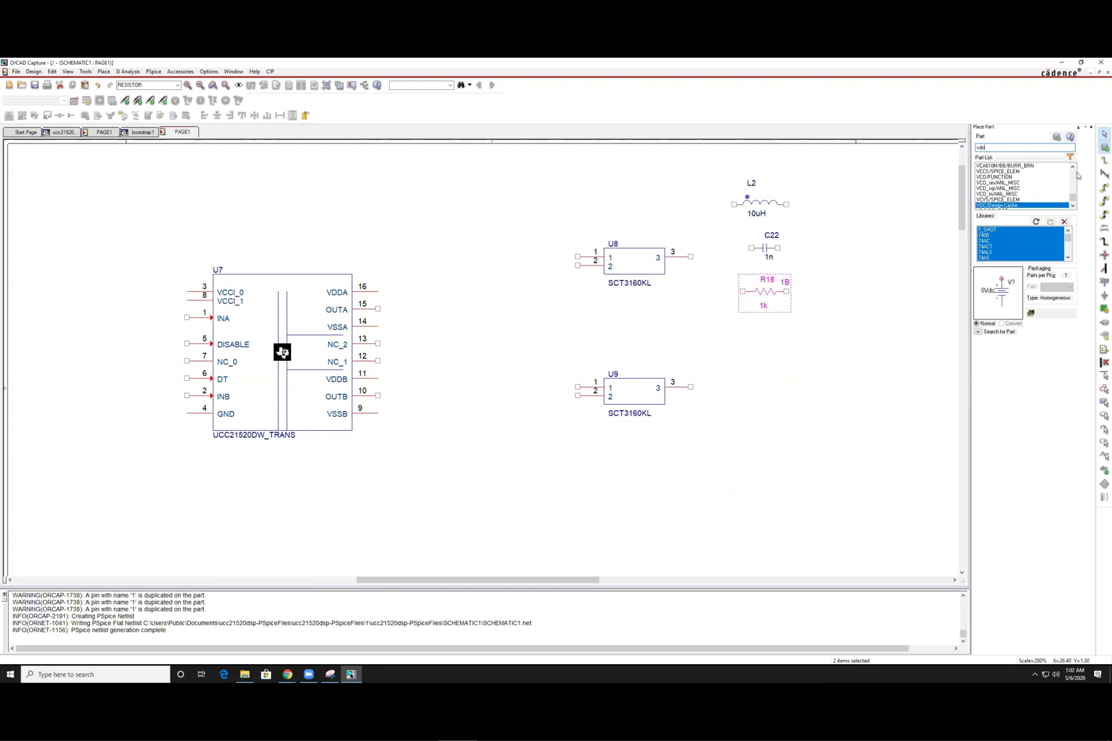
key("Down")
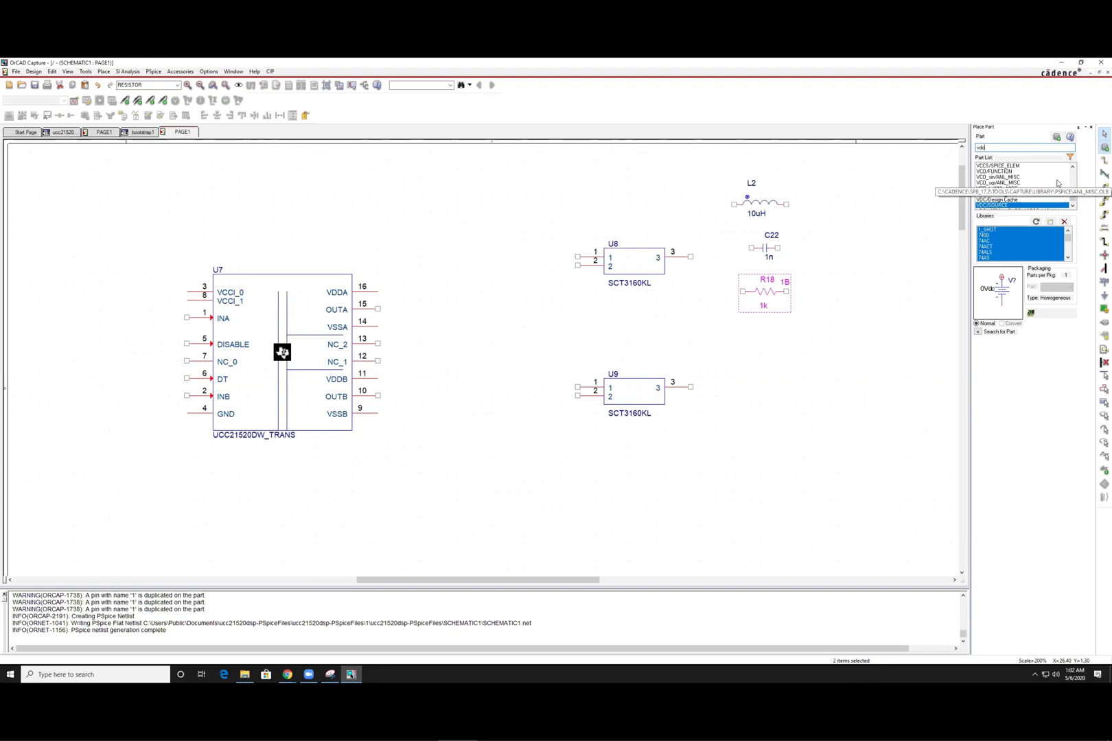
key("Return")
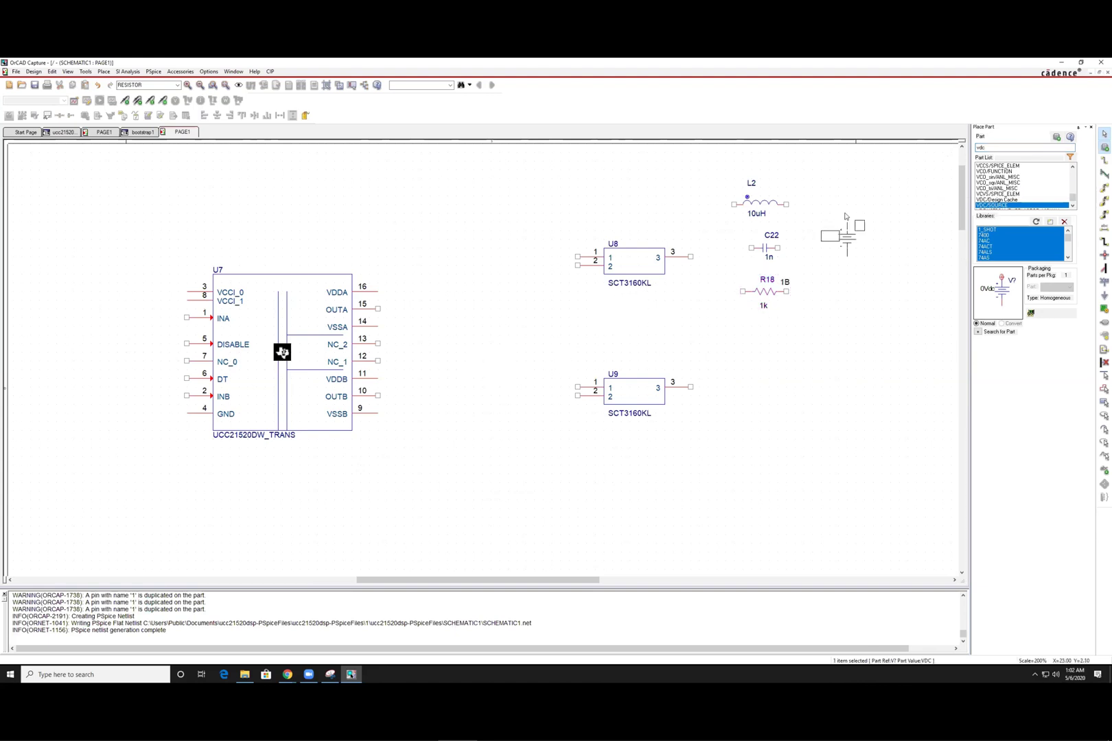
left_click(866, 204)
key("Escape")
left_click(896, 293)
- Place a GND ground symbol below the resistor
left_click(1104, 296)
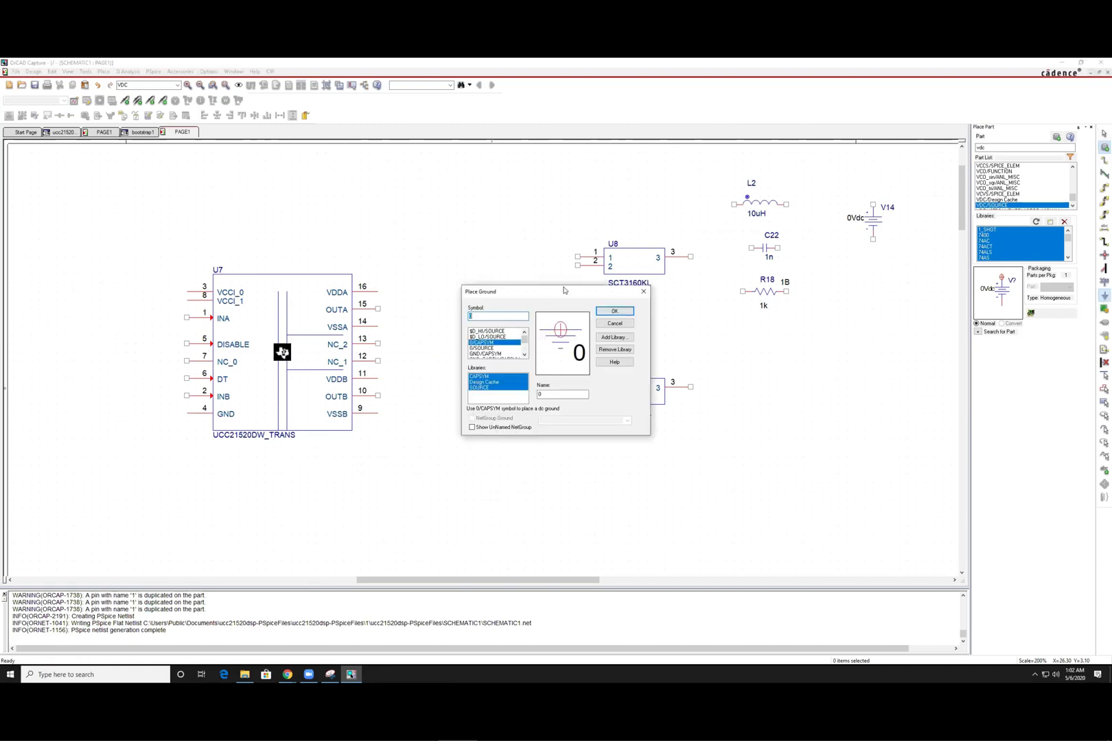
left_click_drag(565, 291, 860, 278)
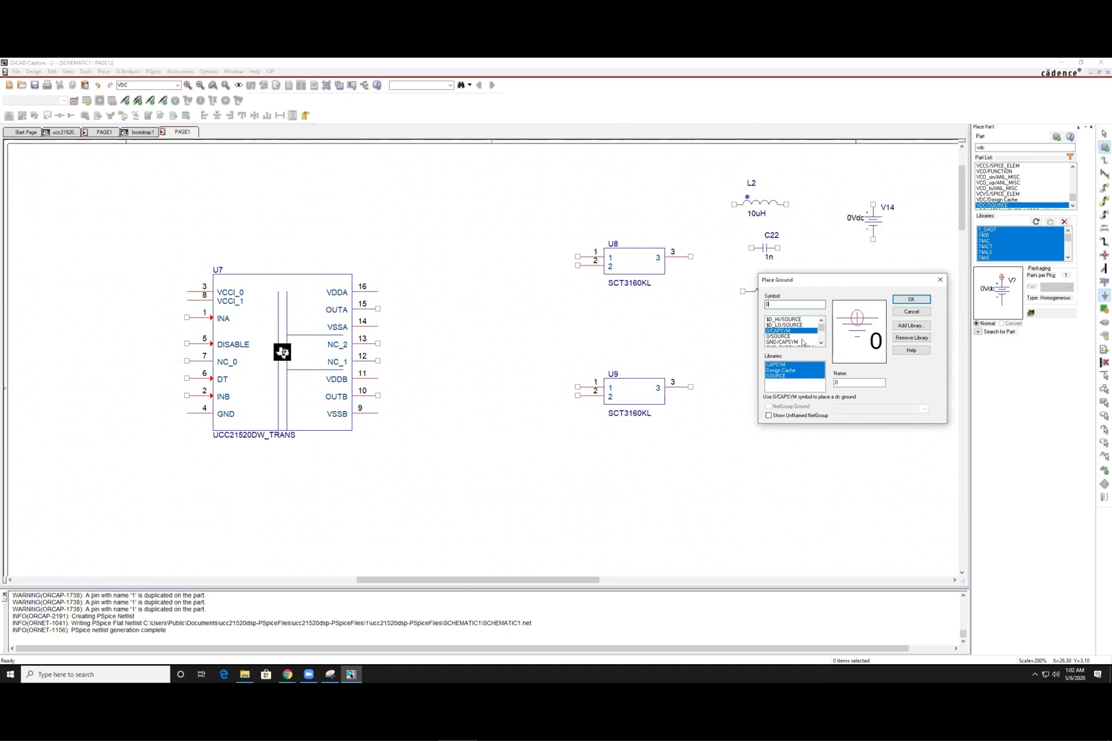
left_click(801, 337)
key("Down")
key("Down")
key("Up")
key("Down")
key("Down")
key("Up")
key("Up")
key("Up")
key("Down")
key("Return")
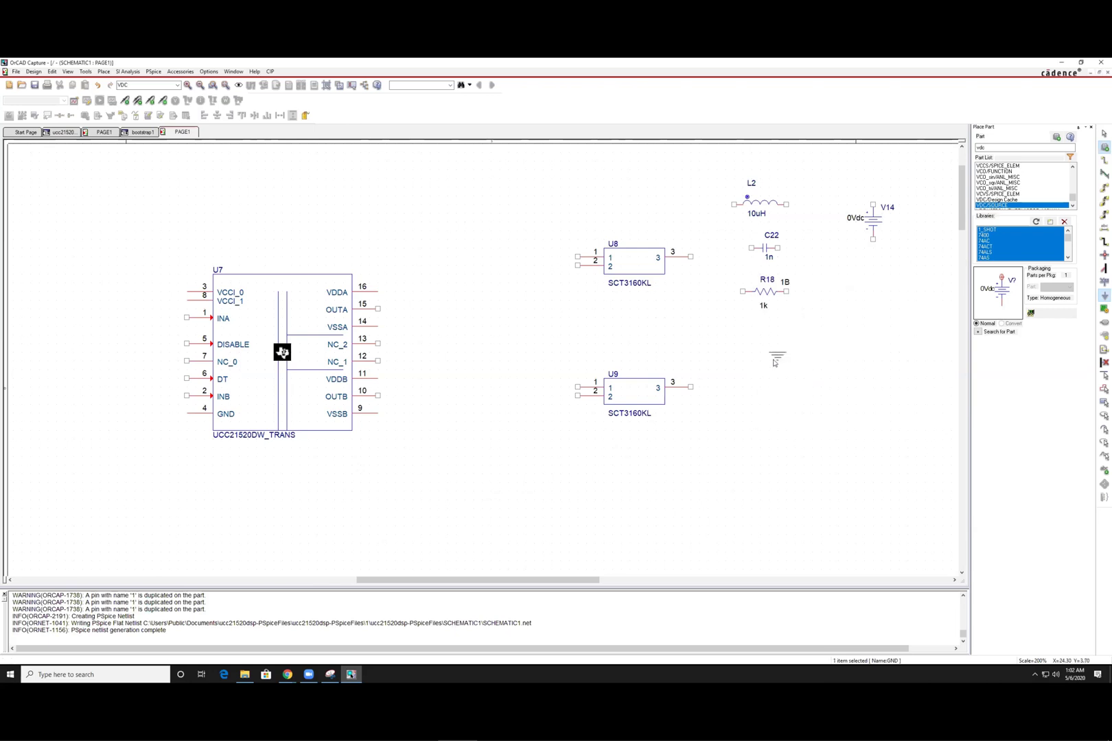
left_click(777, 355)
- Examine the available ground symbols, including 0, GND, GND_EARTH, GND_POWER and GND_SIGNAL
left_click(1103, 295)
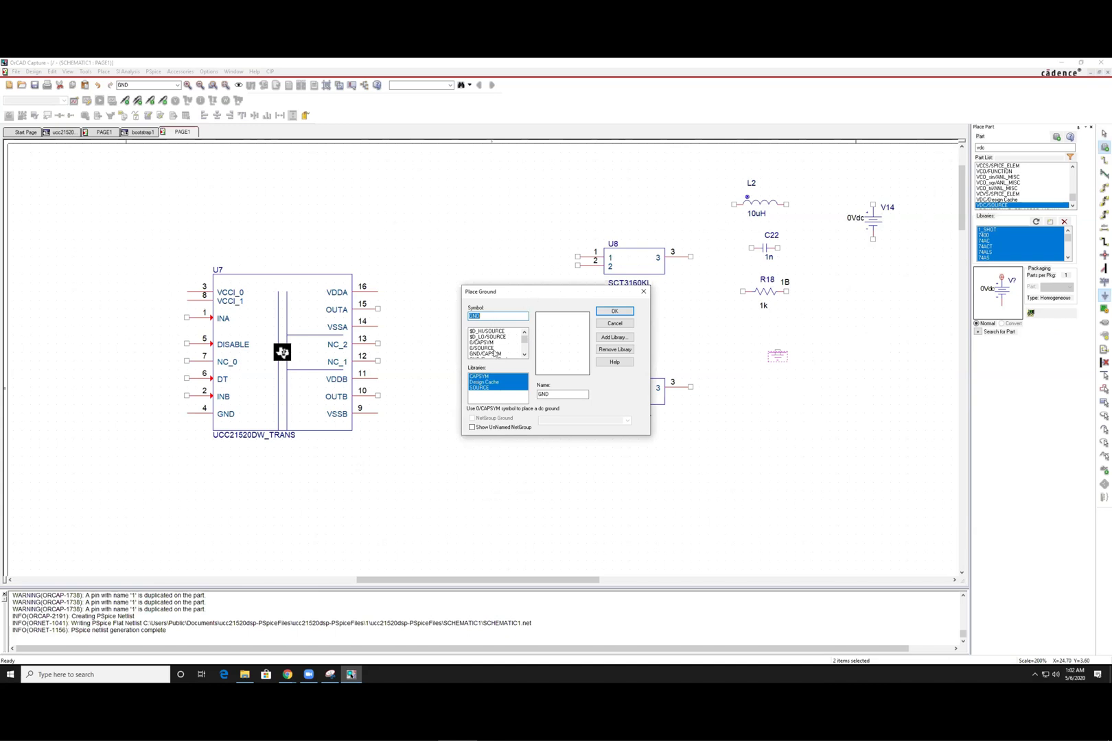
left_click(500, 343)
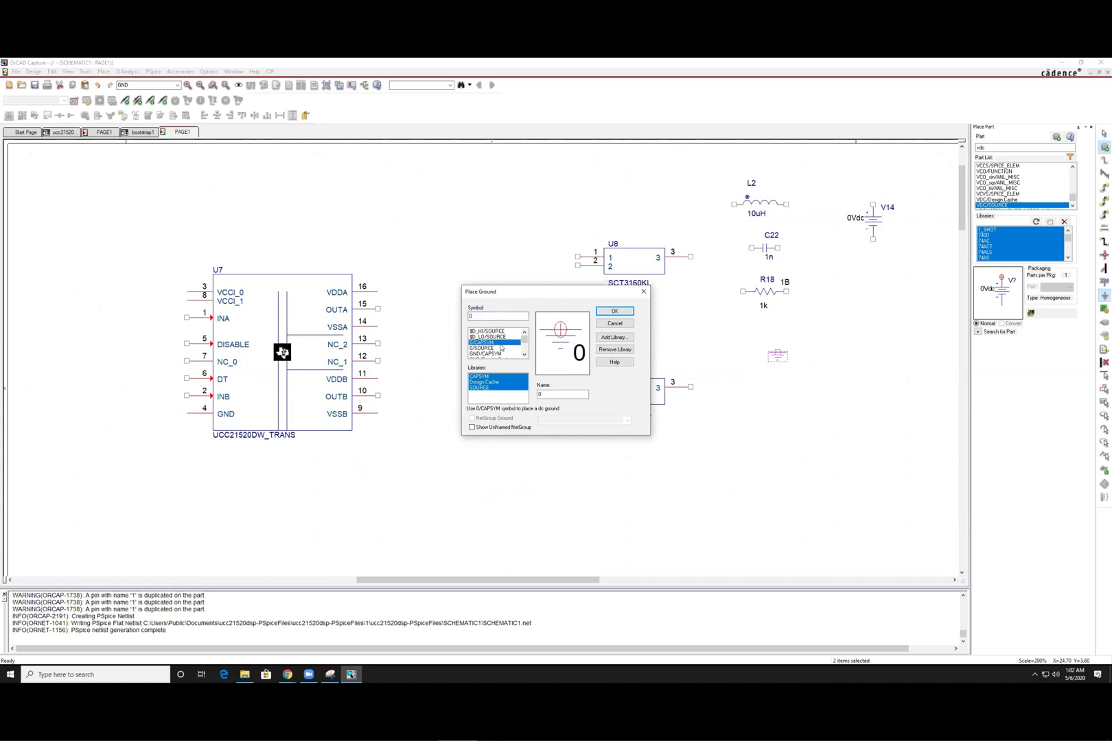
key("Down")
key("Down")
key("Down")
key("Down")
key("Down")
key("Down")
key("Down")
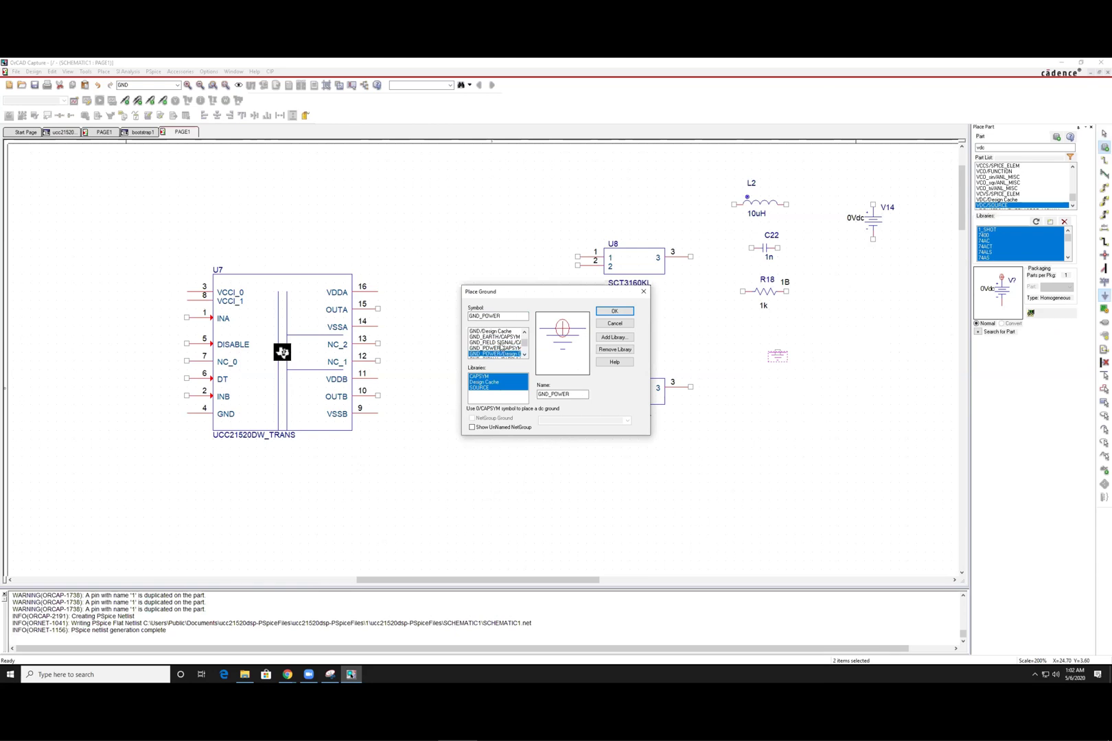
key("Down")
key("Down")
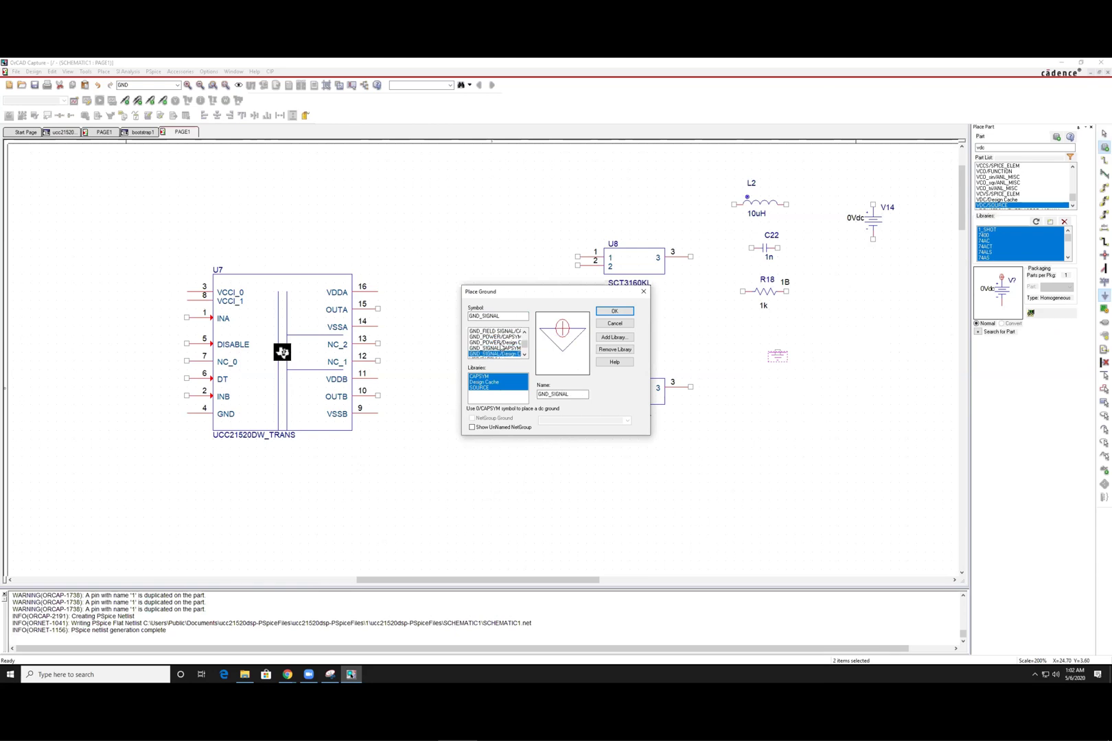
key("Down")
key("Up")
key("Up")
left_click(501, 343)
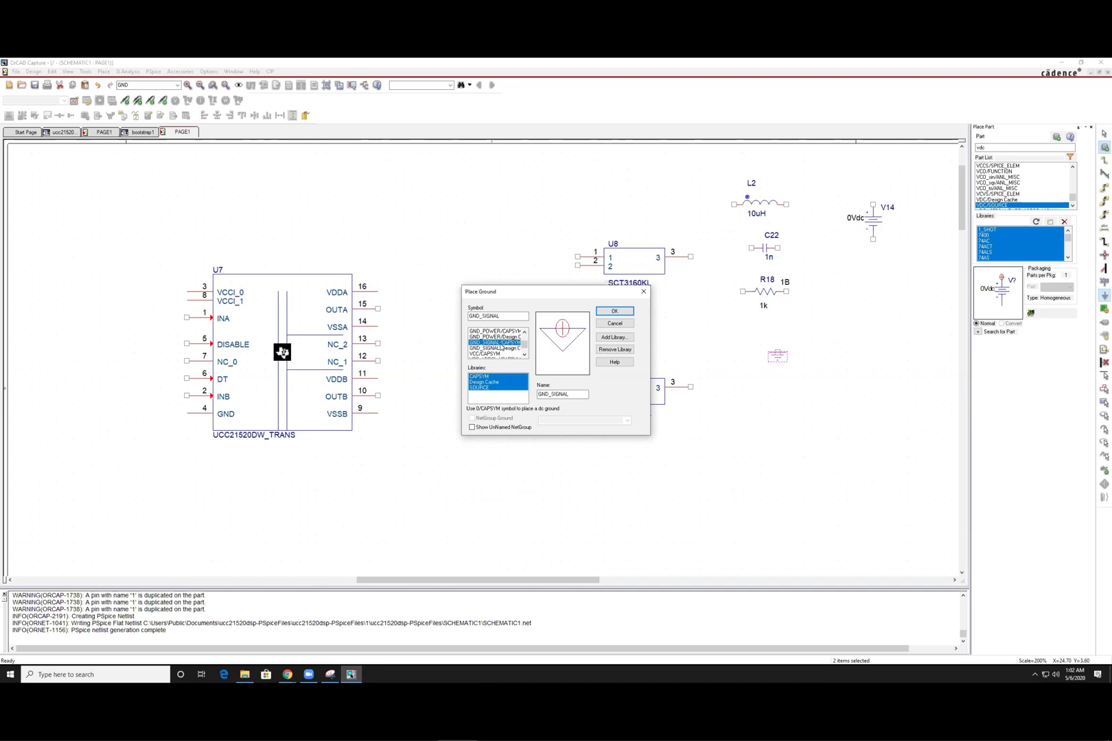
key("Up")
key("Up")
key("Up")
key("Up")
key("Up")
key("Up")
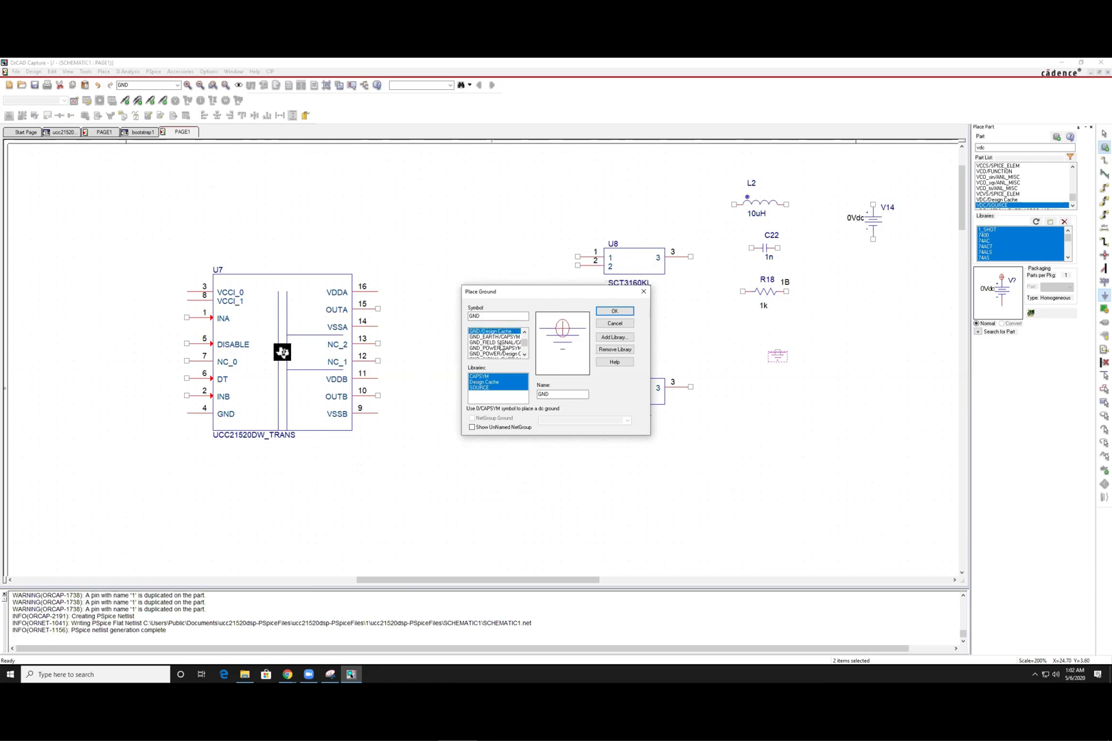
key("Down")
key("Down")
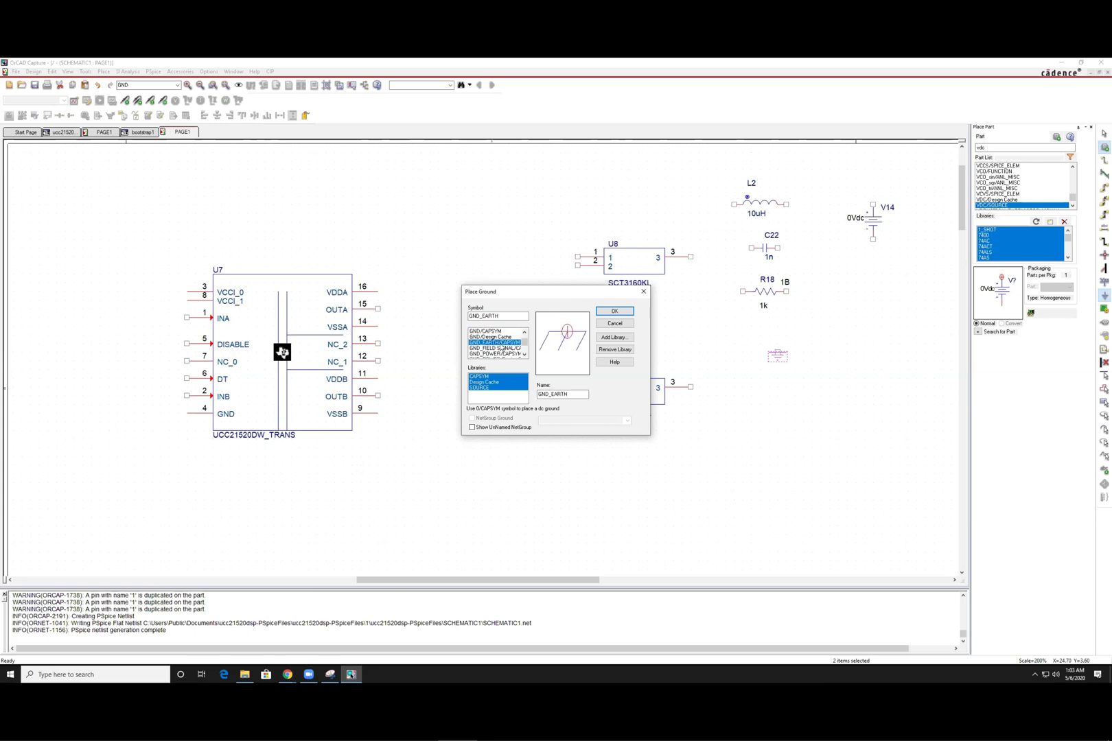
key("Up")
key("Up")
key("Up")
key("Down")
key("Return")
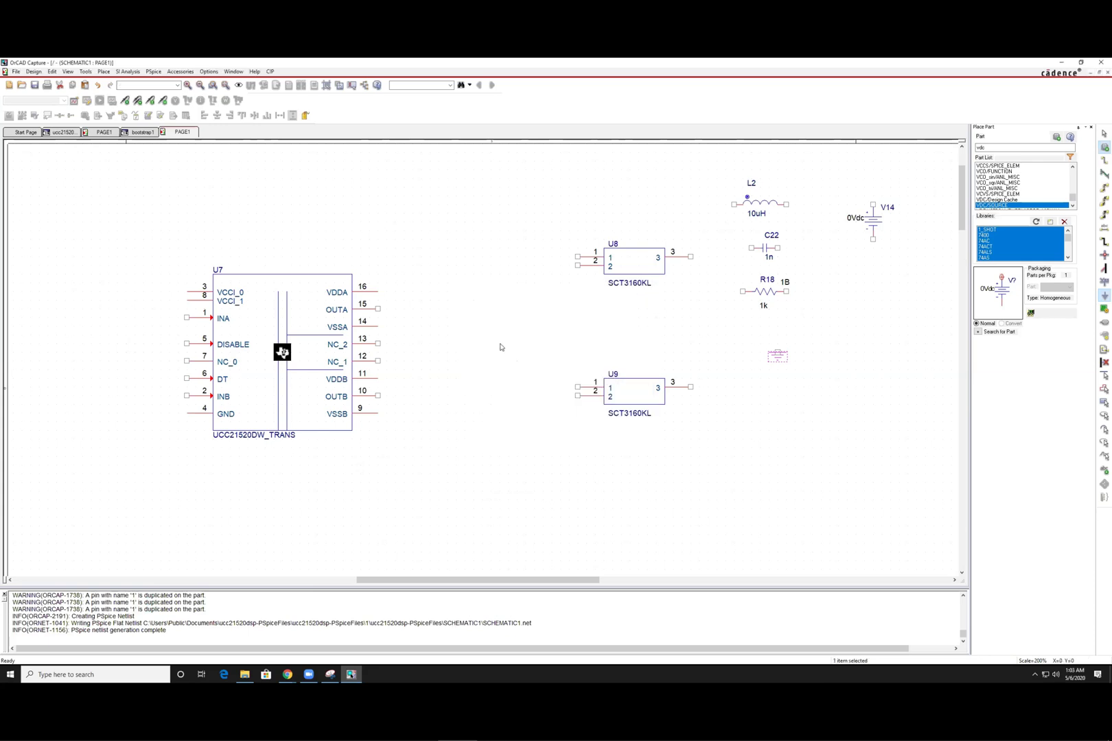
key("Escape")
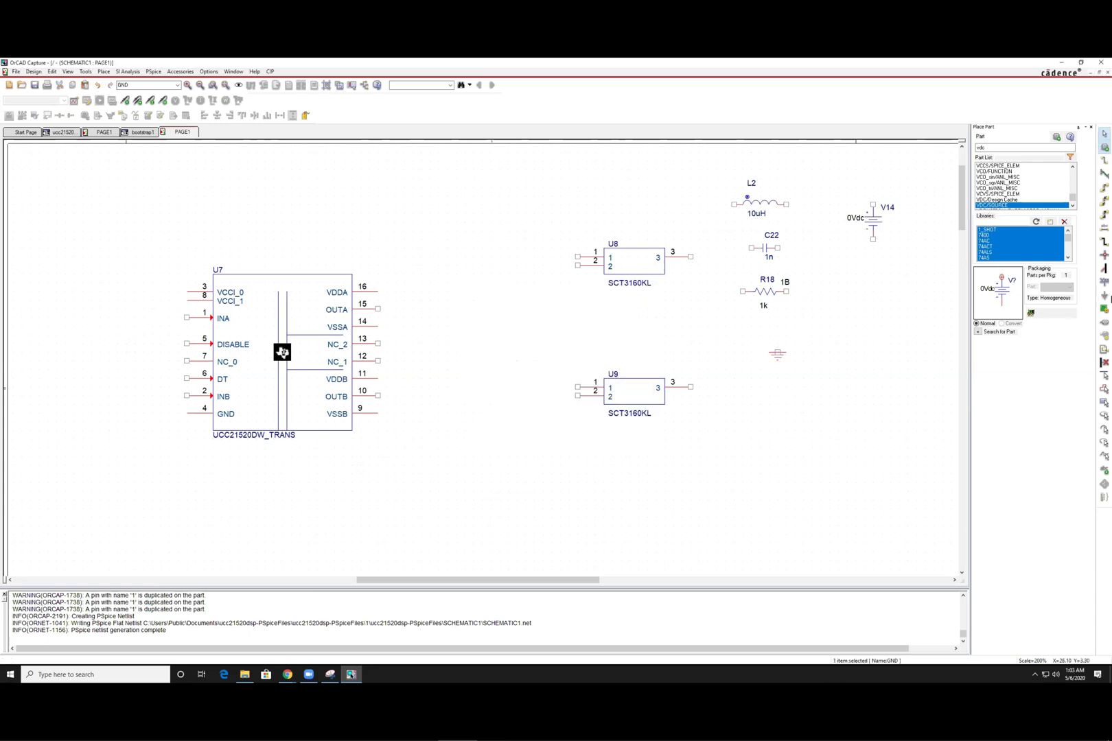
- Place a GND_SIGNAL ground symbol to the right of the GND symbol
left_click(1104, 297)
left_click(480, 349)
key("Down")
key("Down")
key("Down")
key("Down")
key("Down")
key("Down")
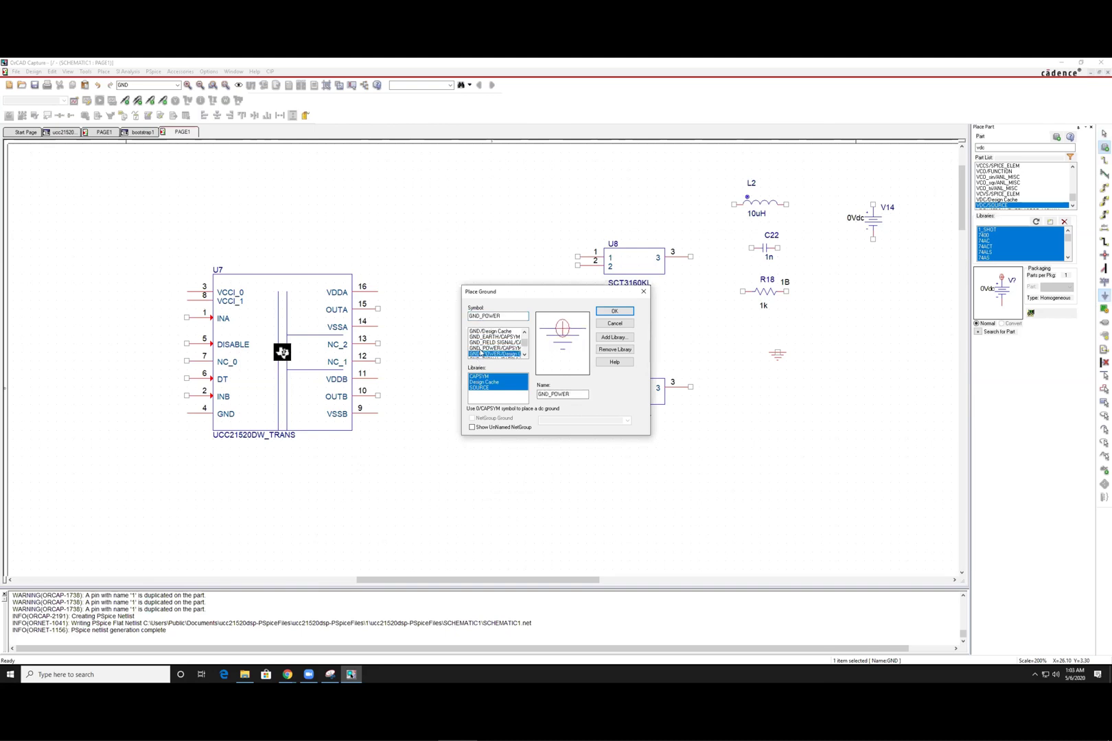
key("Down")
key("Return")
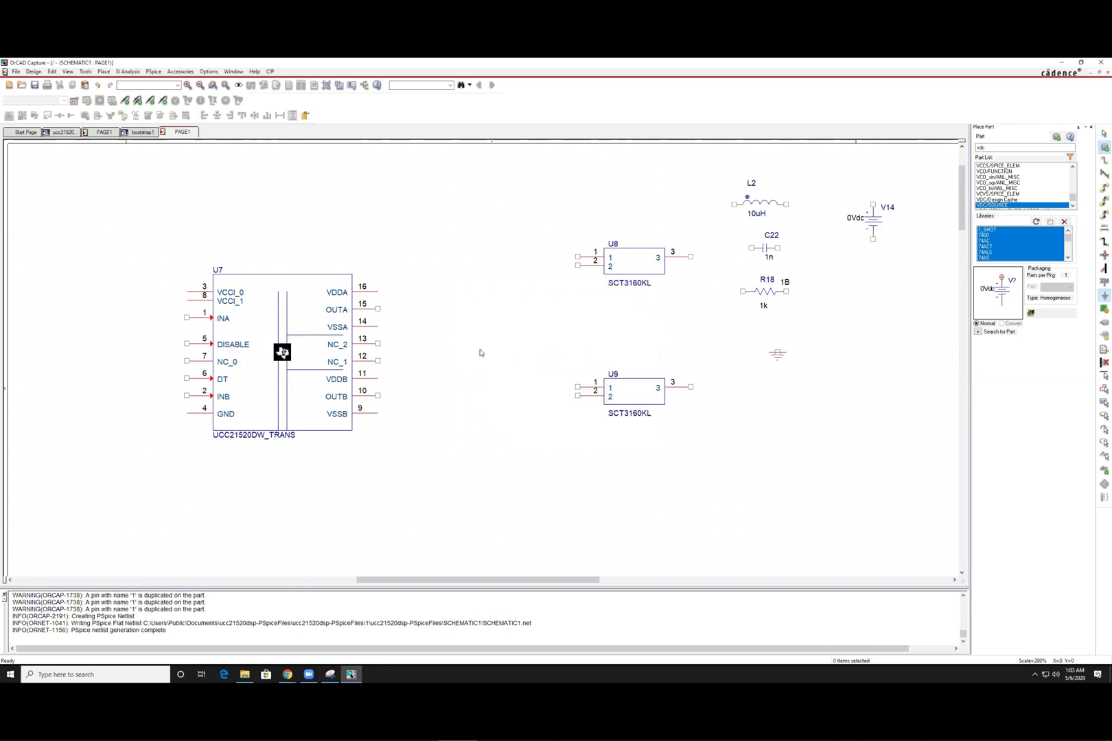
left_click(821, 344)
key("Escape")
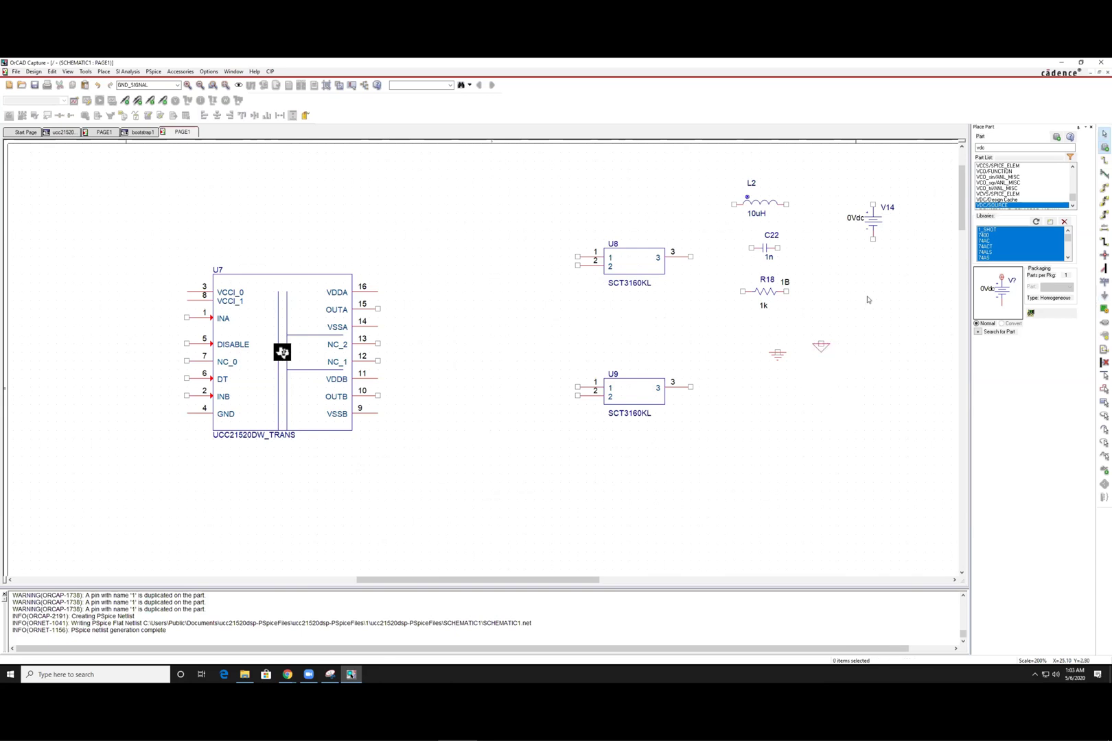
- Place an MR1376 diode from the DIODE library between the gate driver and the lower MOSFET
left_click_drag(1014, 148, 954, 143)
key("BackSpace")
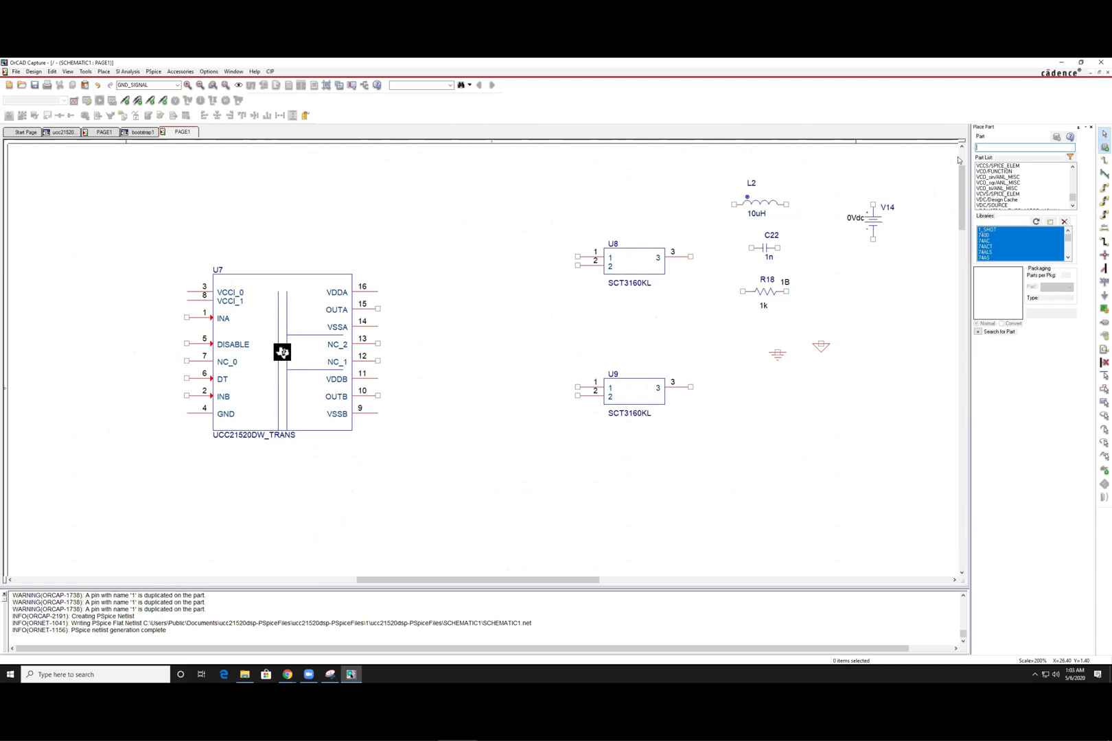
type("MR")
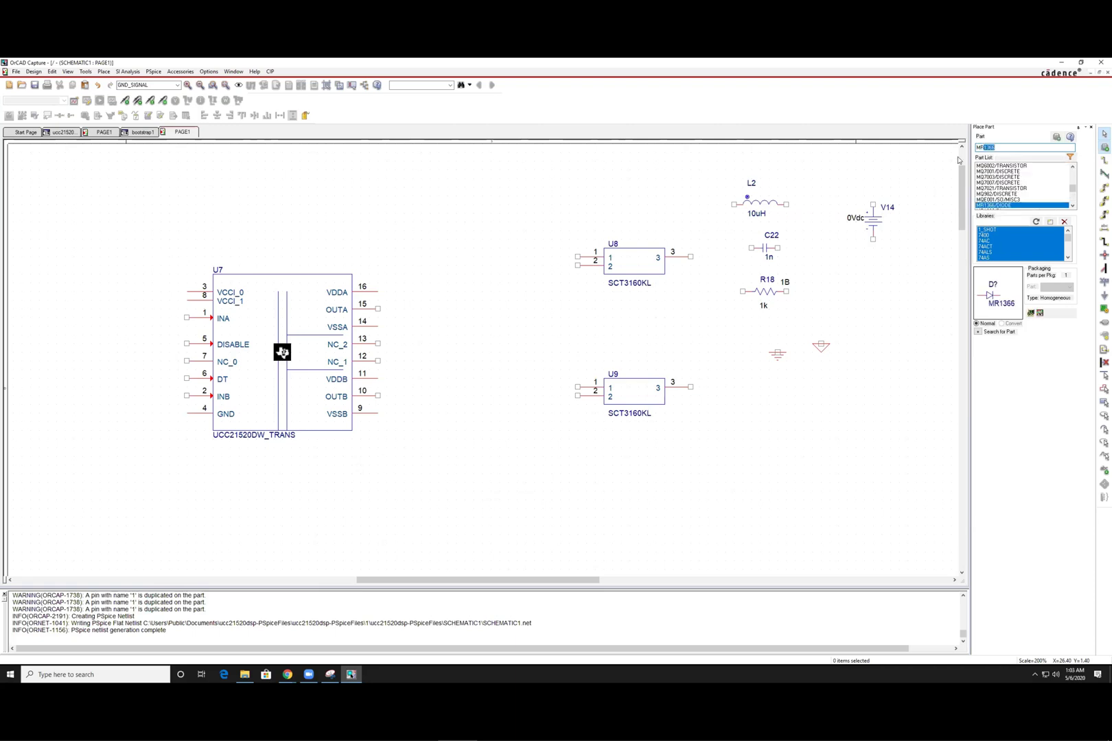
type("1376")
key("Return")
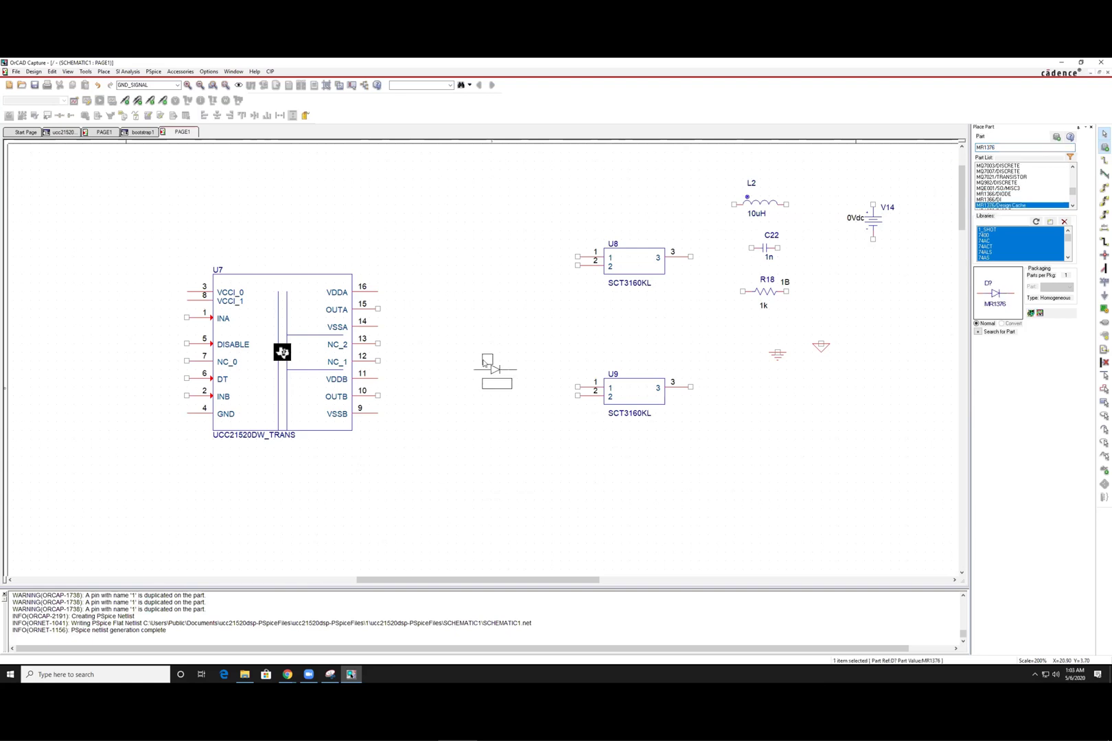
key("Escape")
scroll(1013, 198, "down", 1)
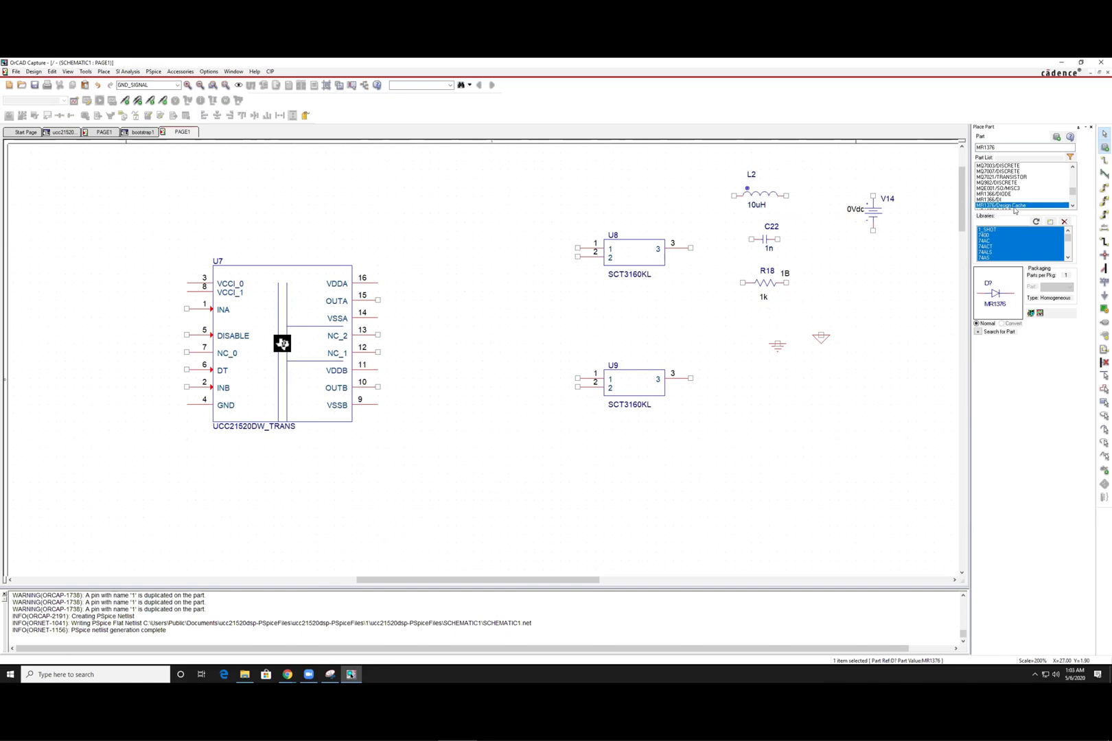
scroll(1014, 189, "down", 2)
left_click(1009, 172)
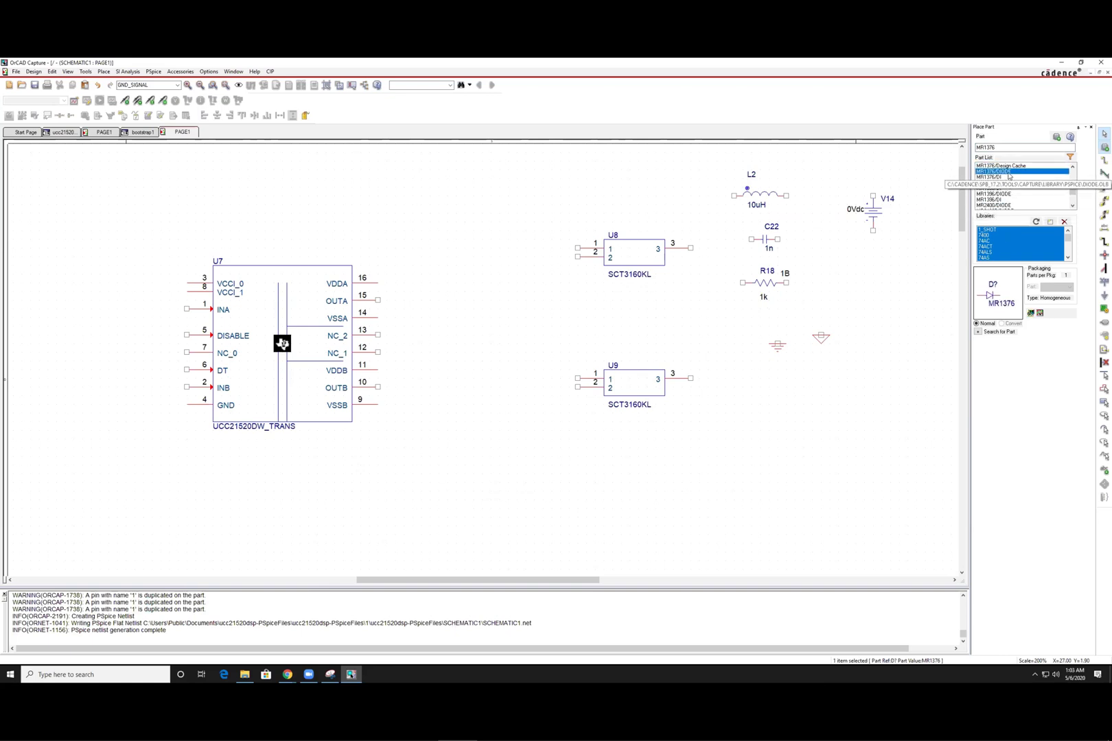
double_click(1000, 172)
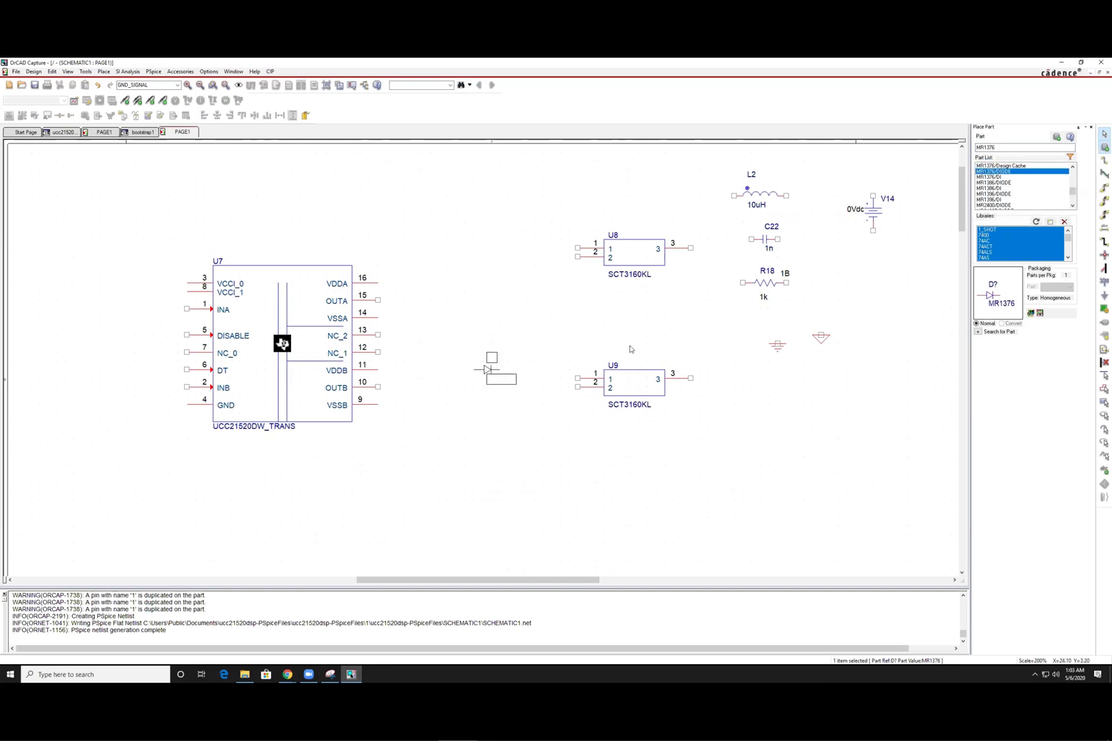
left_click(521, 355)
key("Escape")
- Move the MR1376 diode to the free area below the voltage source
left_click(531, 365)
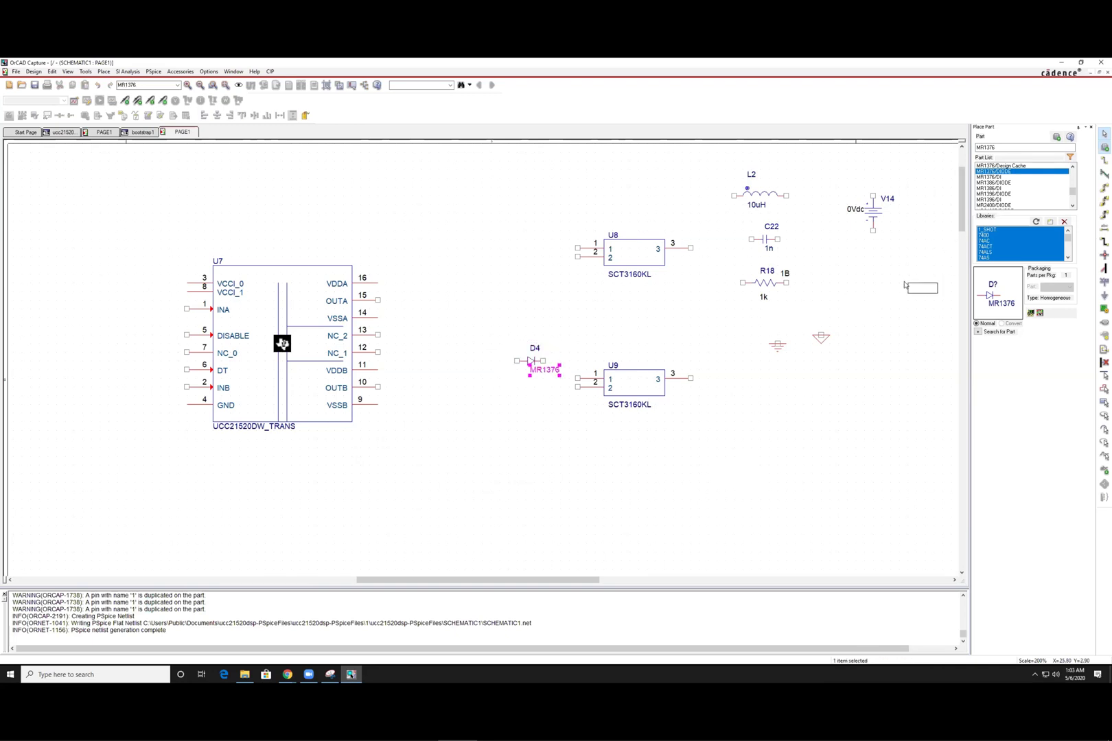
left_click(532, 360)
left_click_drag(532, 361, 856, 275)
left_click(872, 344)
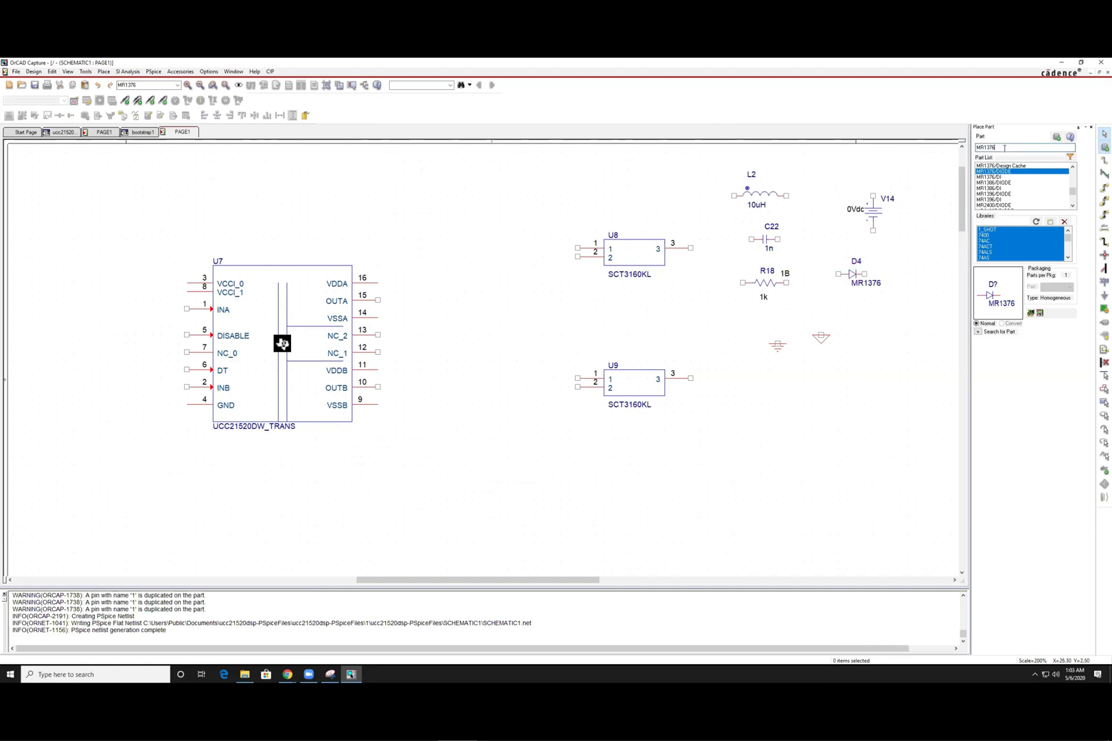
- Place a 1N1183 diode from the DI library just below the MR1376 diode
key("BackSpace")
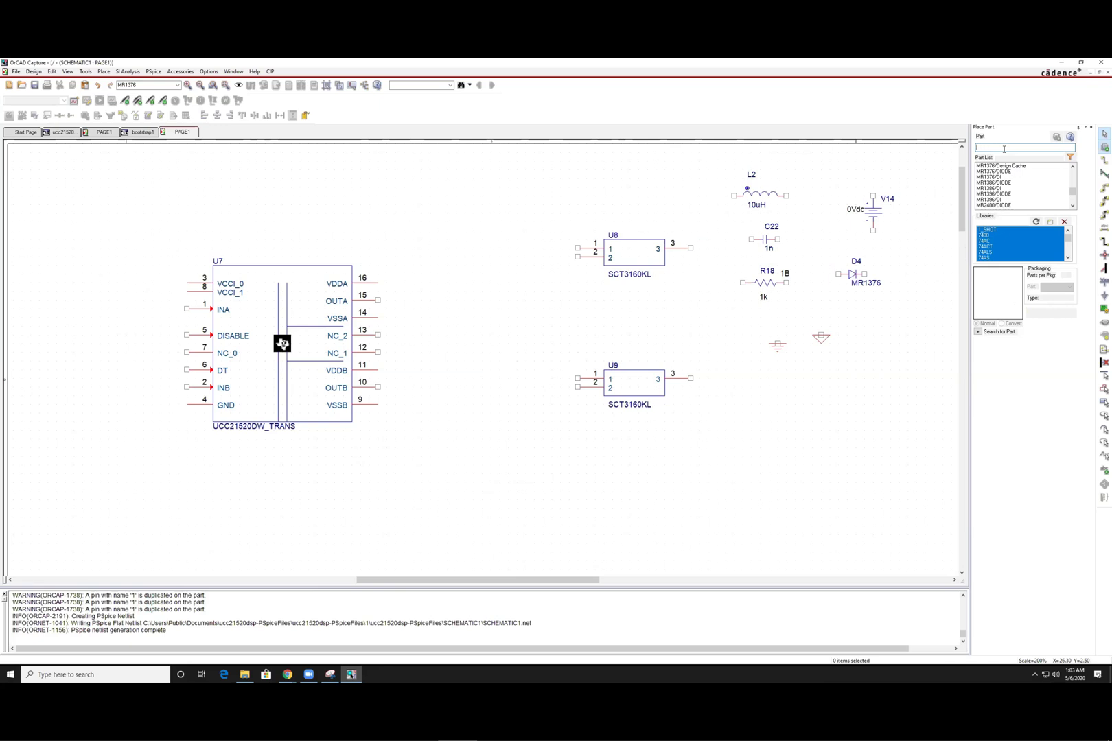
type("1")
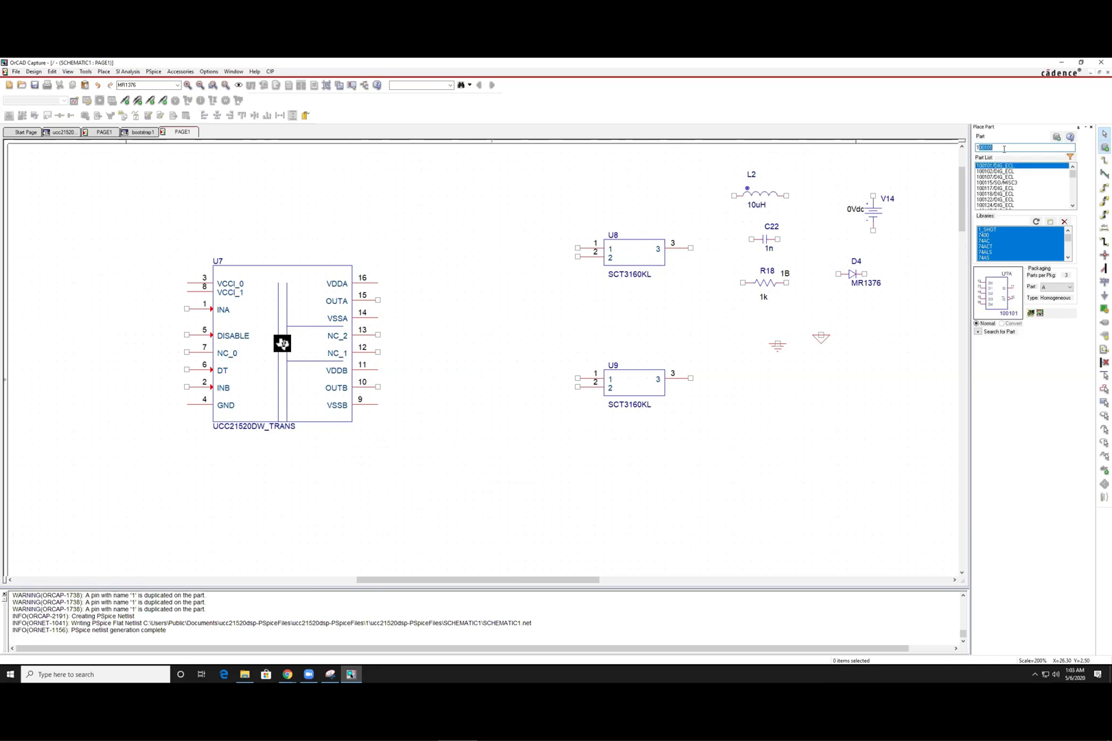
type("N1183")
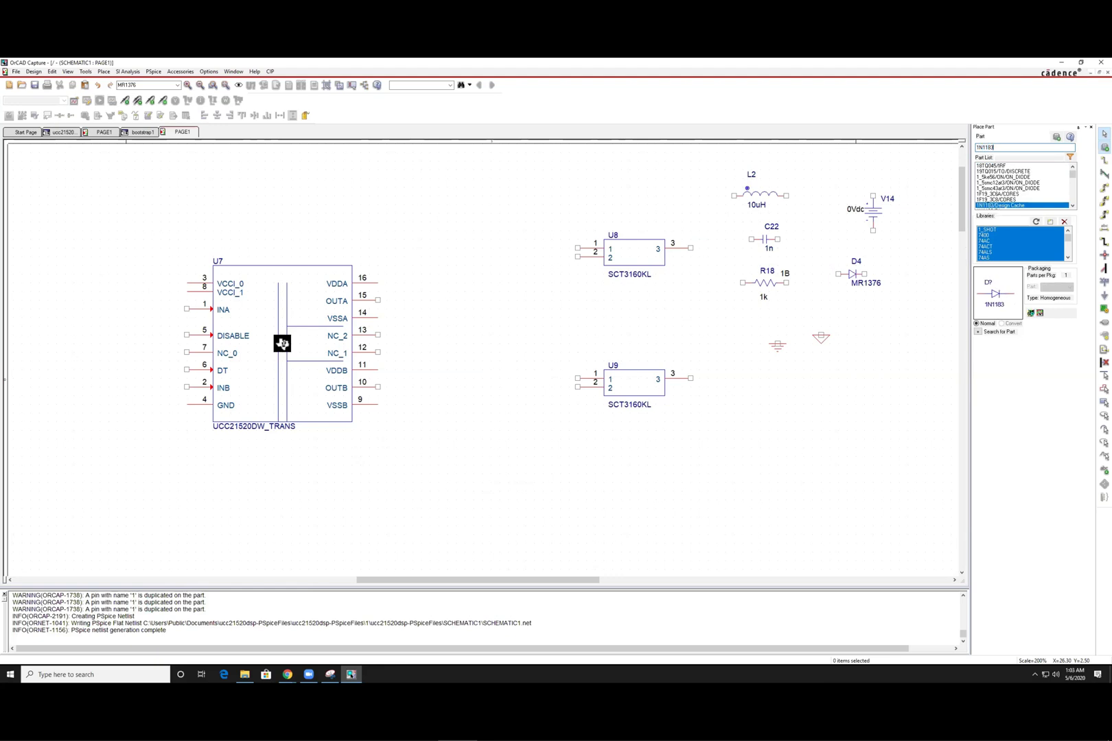
key("Return")
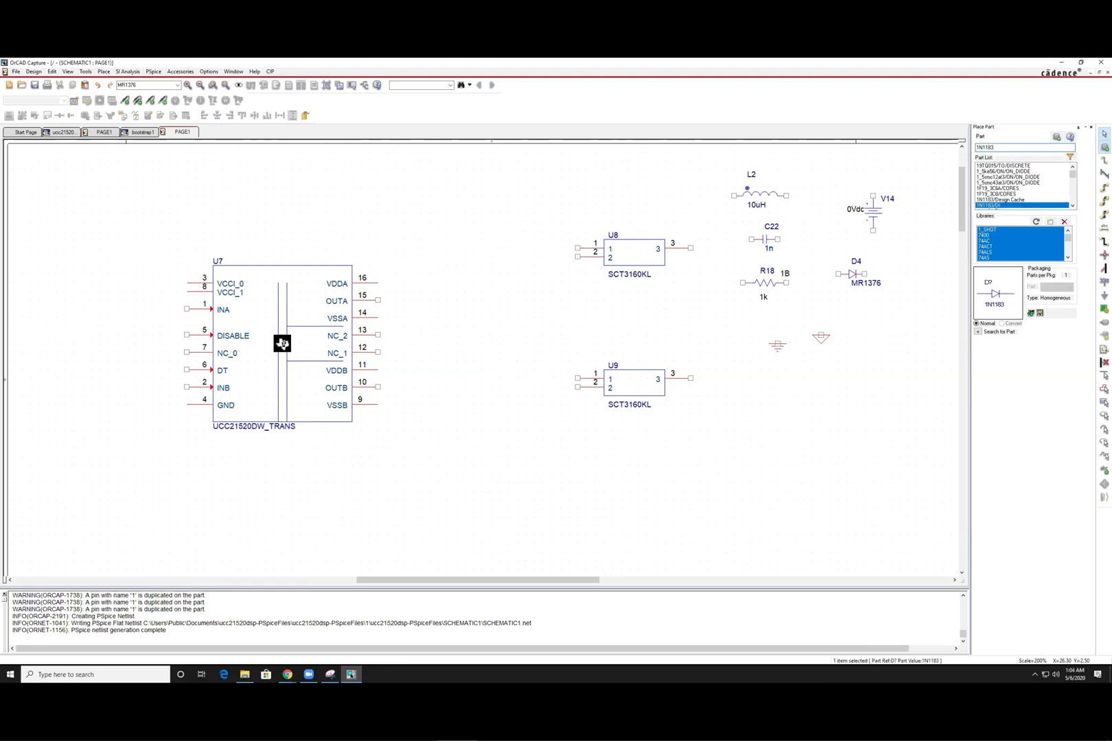
left_click(885, 318)
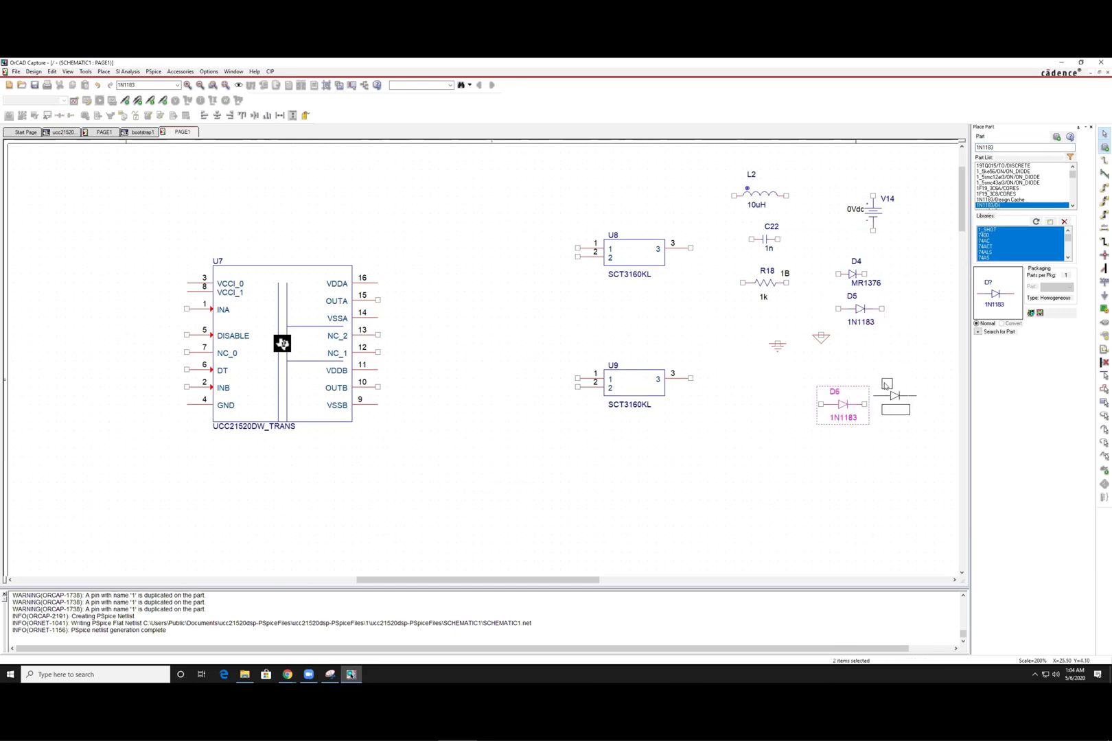
key("Escape")
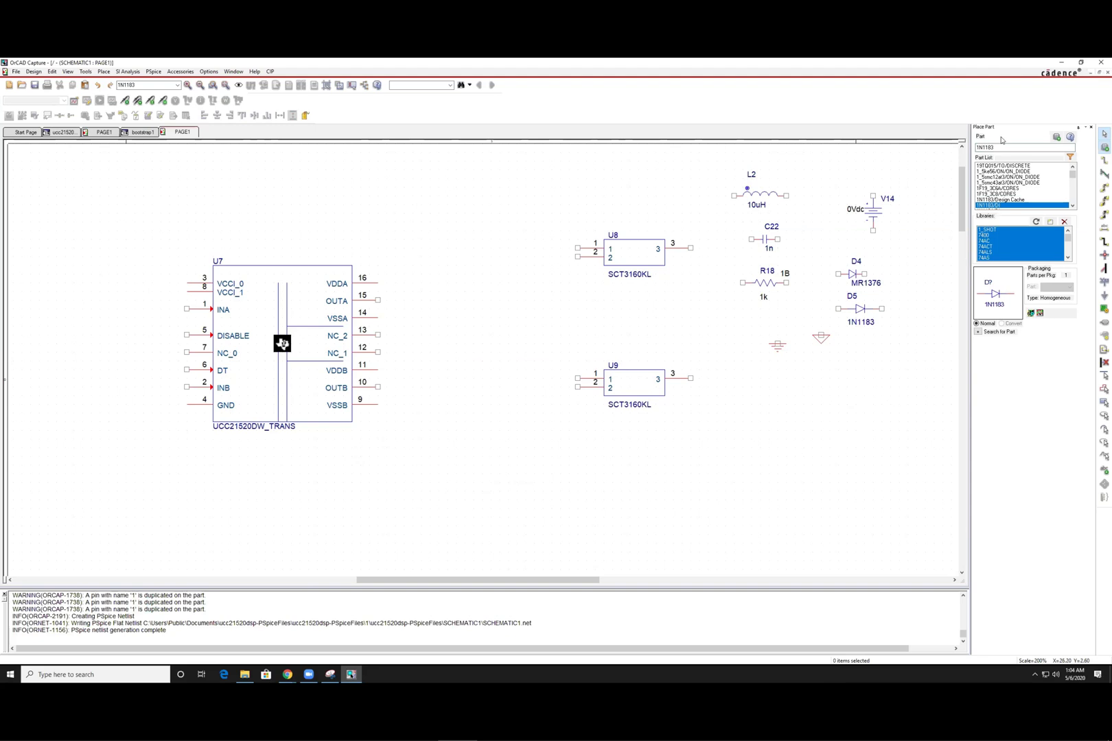
- Place two DigStim1 digital stimulus sources from the SOURCSTM library, one above the other, in the free area below the ground symbols
key("BackSpace")
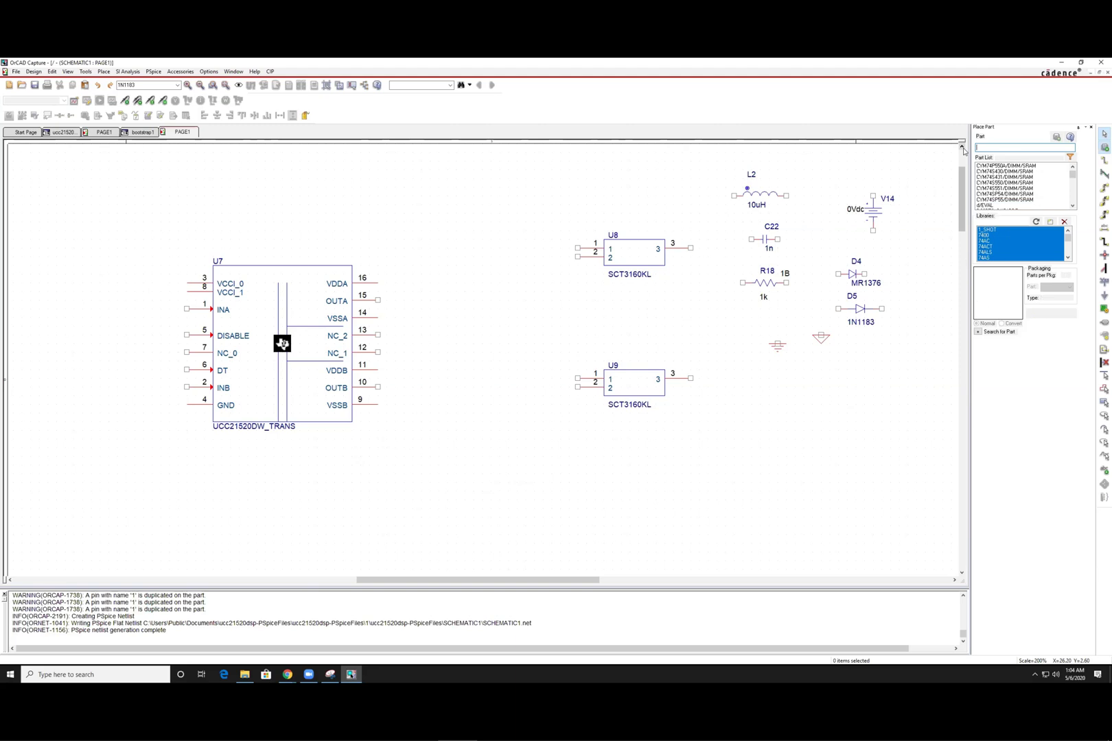
type("Digs")
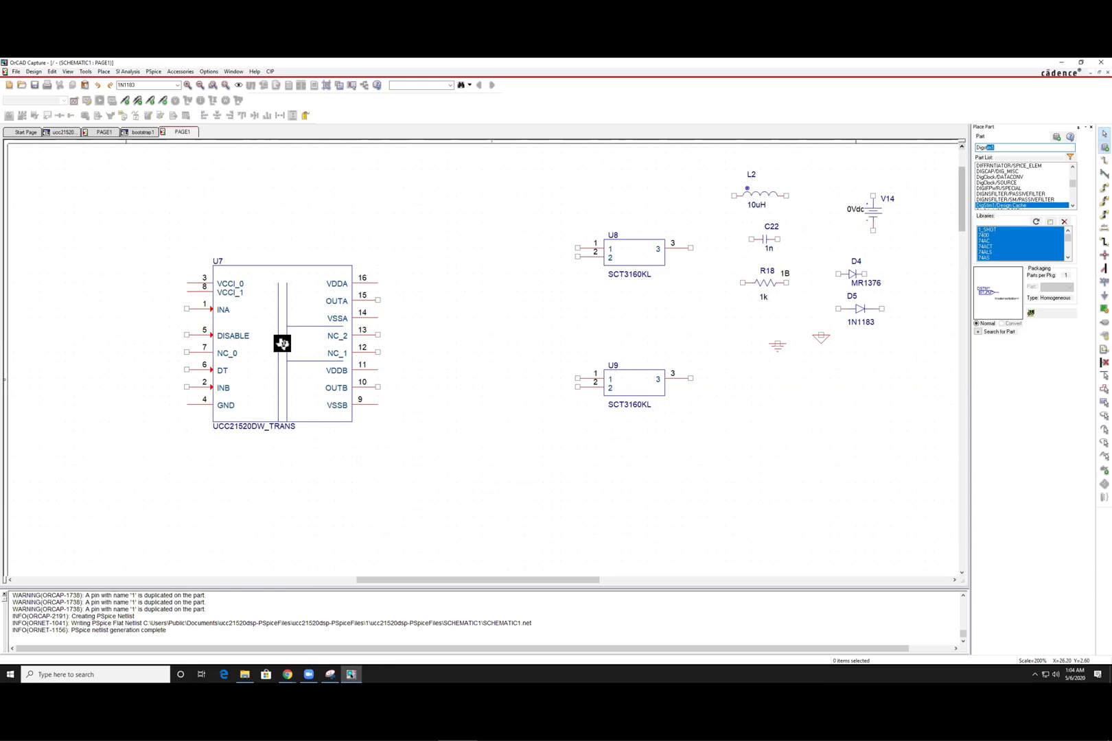
key("Down")
key("Down")
key("Up")
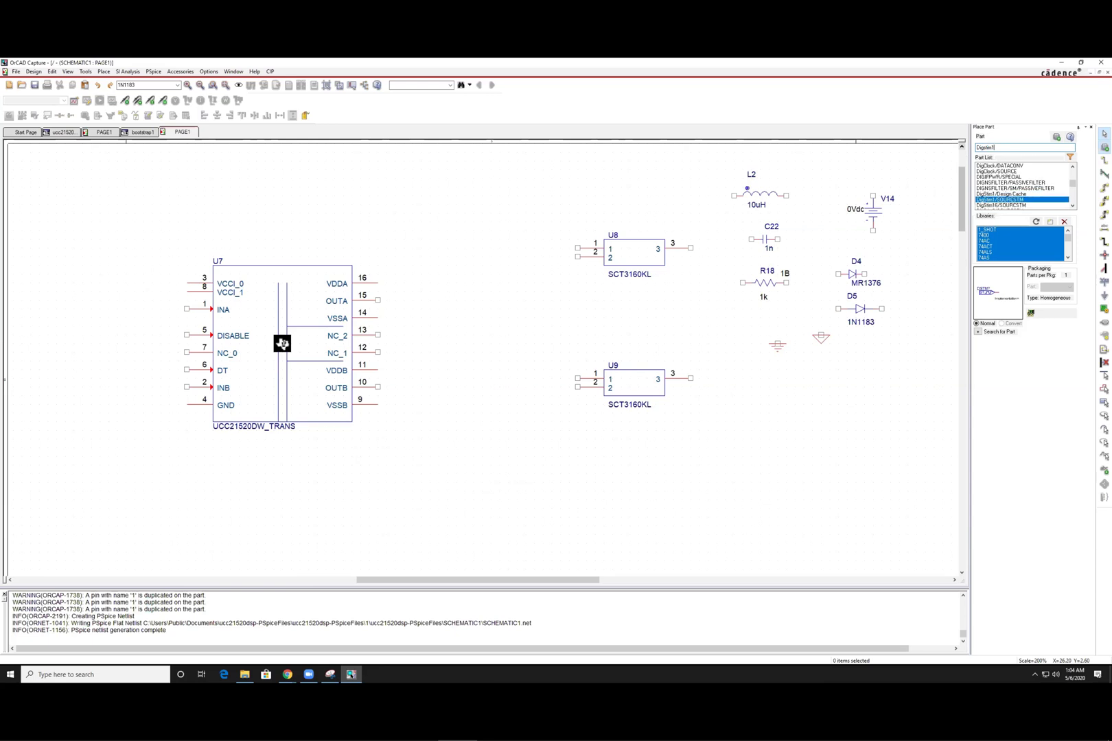
key("Return")
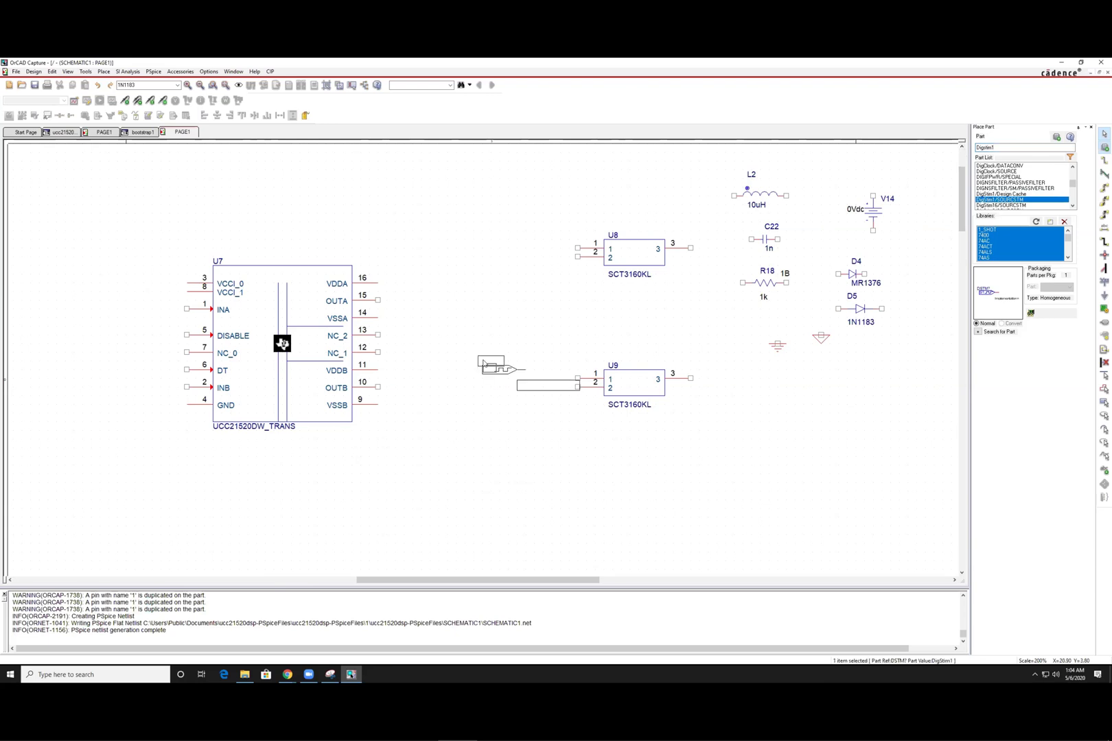
left_click(746, 398)
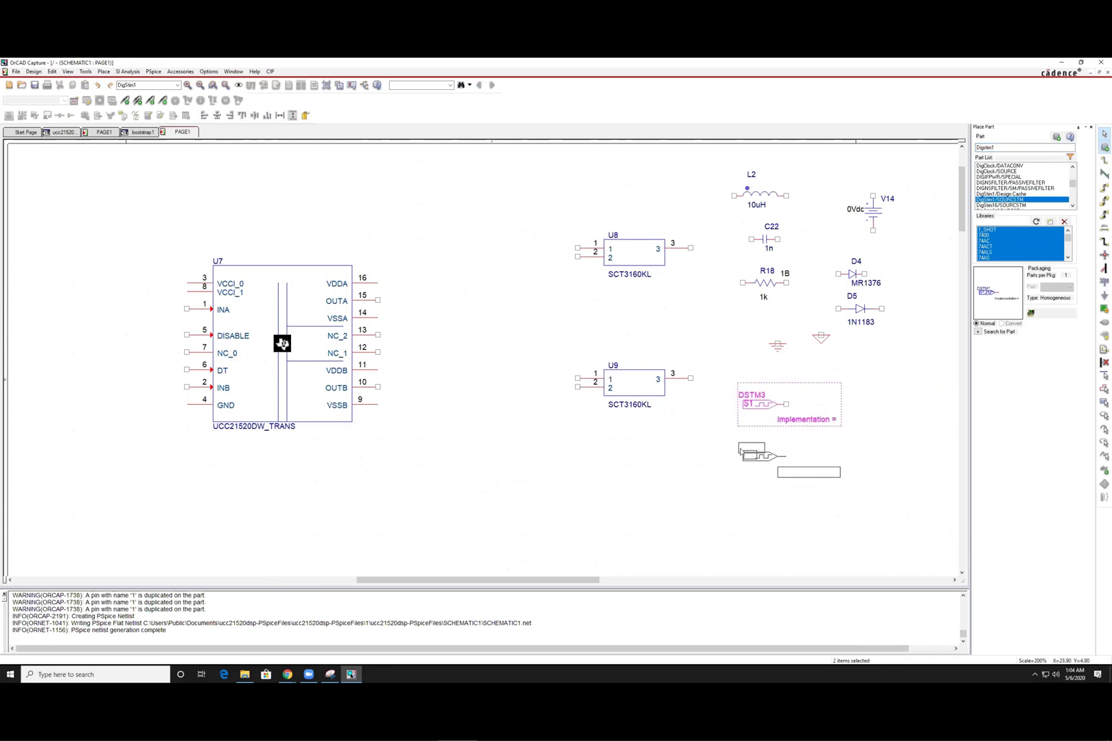
left_click(739, 447)
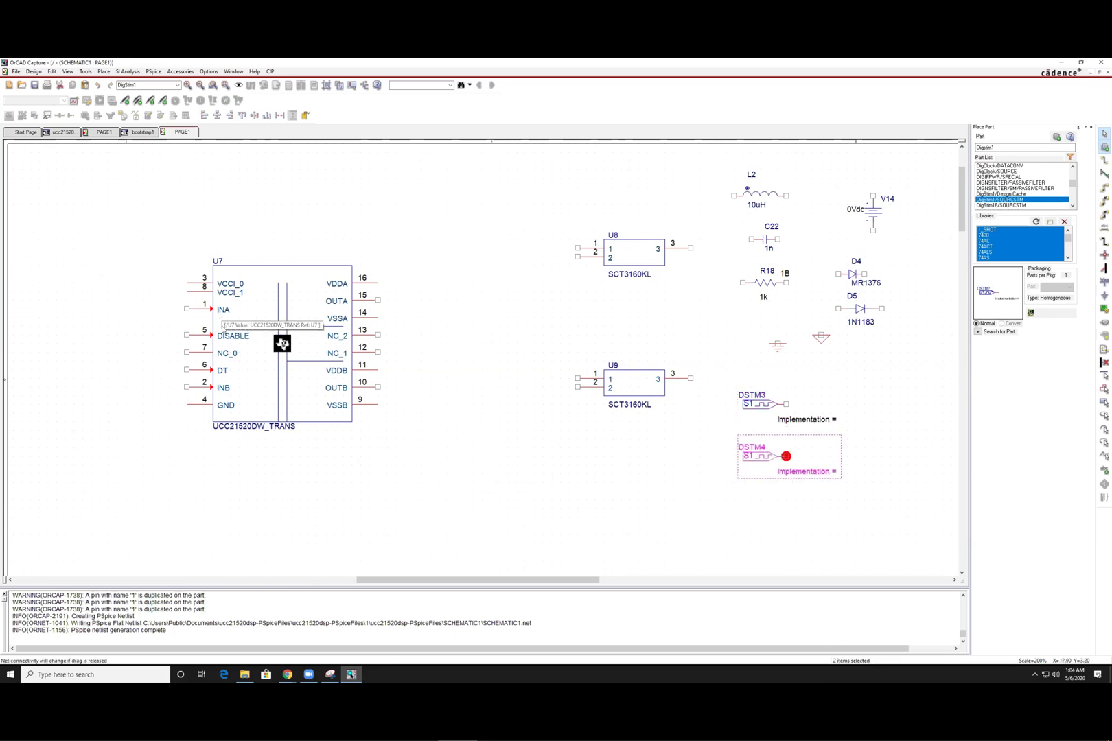
- Set the Implementation property of the upper stimulus source DSTM3 to INA
left_click(820, 420)
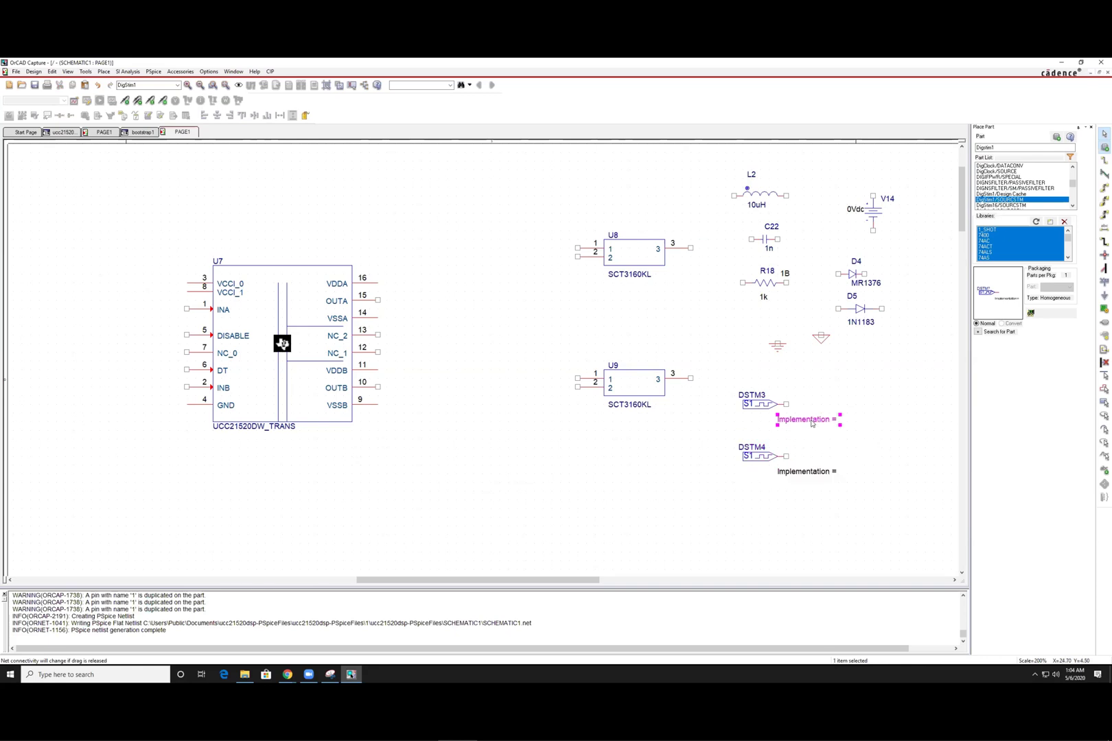
double_click(812, 423)
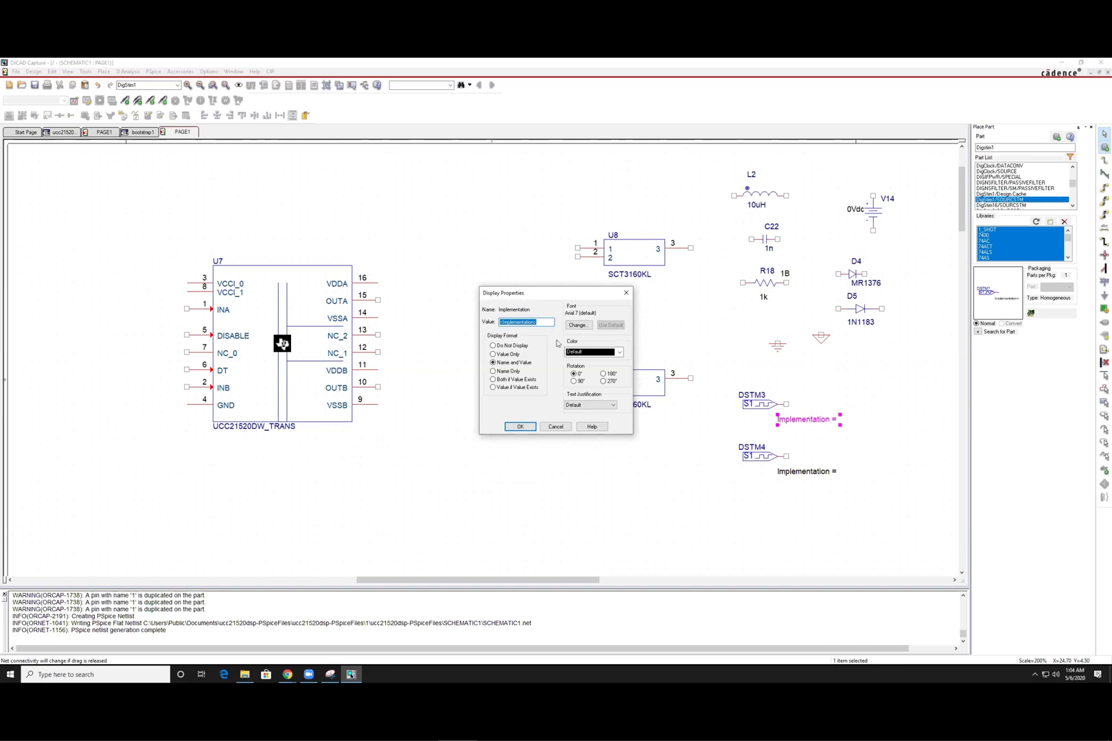
key("BackSpace")
type("C")
key("Return")
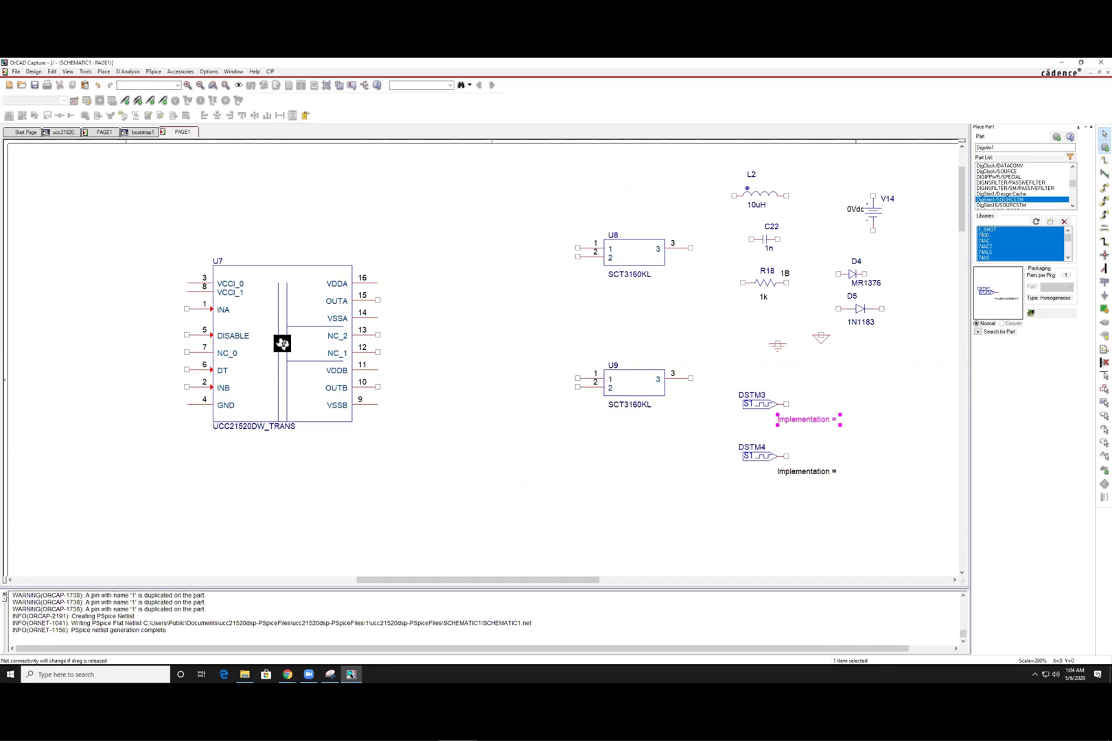
- Set the Implementation property of the lower stimulus source DSTM4 to INB
double_click(830, 475)
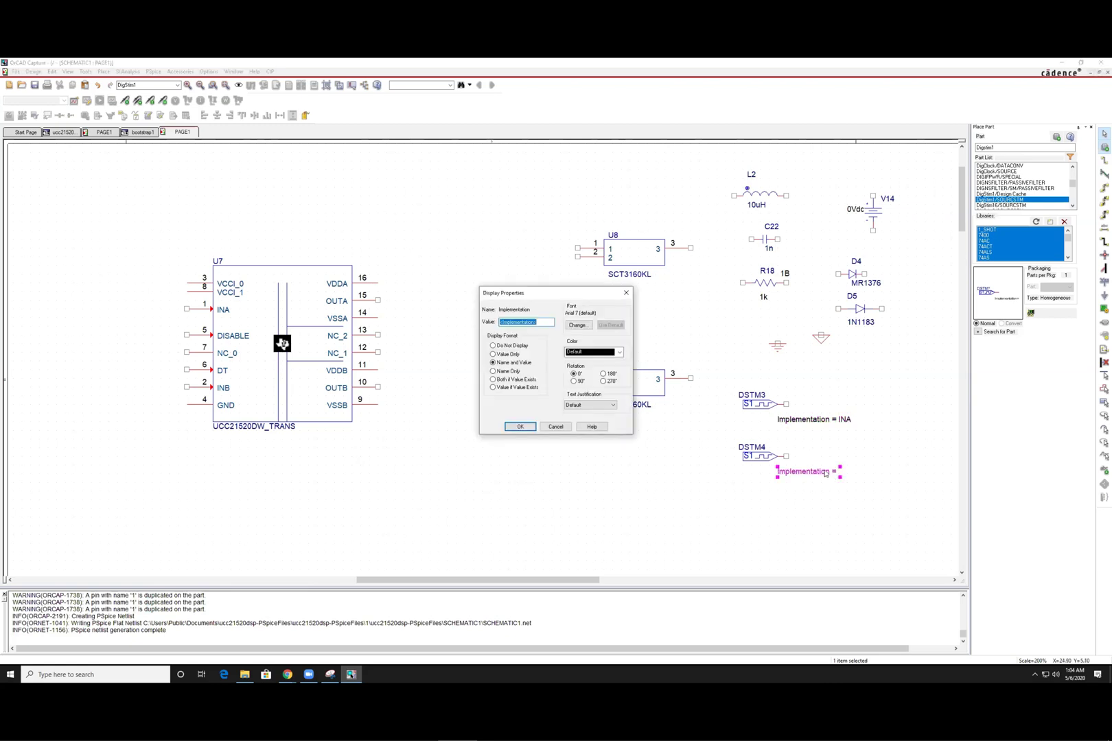
key("BackSpace")
type("INB")
key("Return")
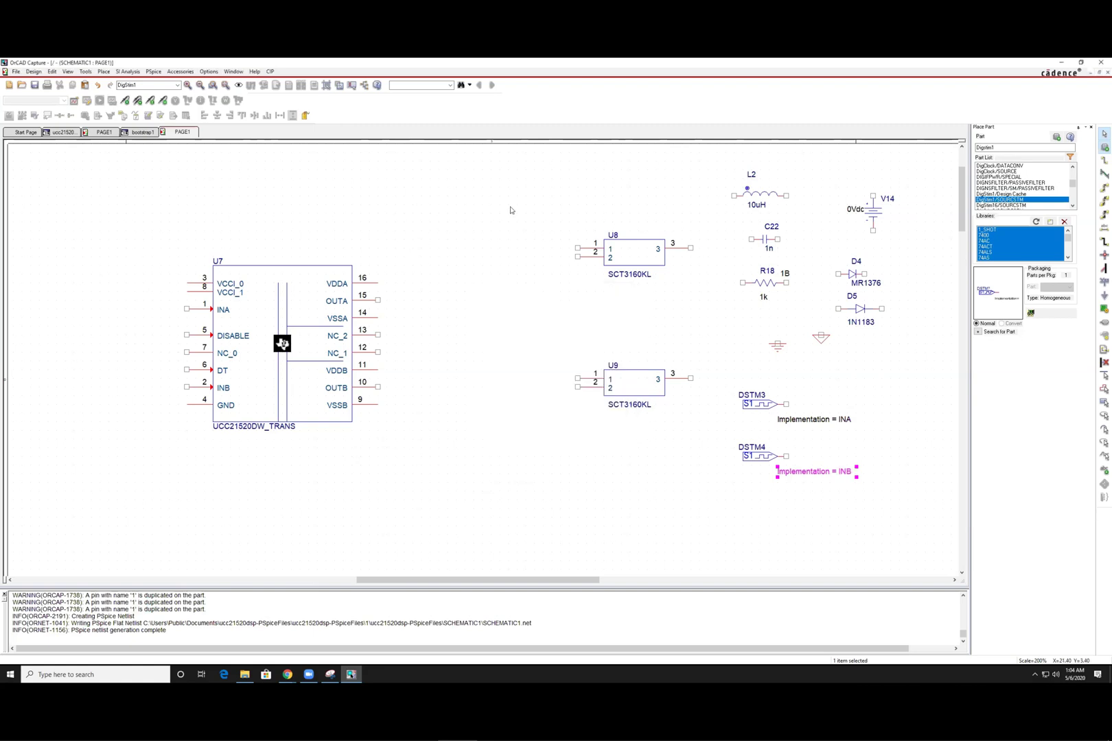
left_click(510, 207)
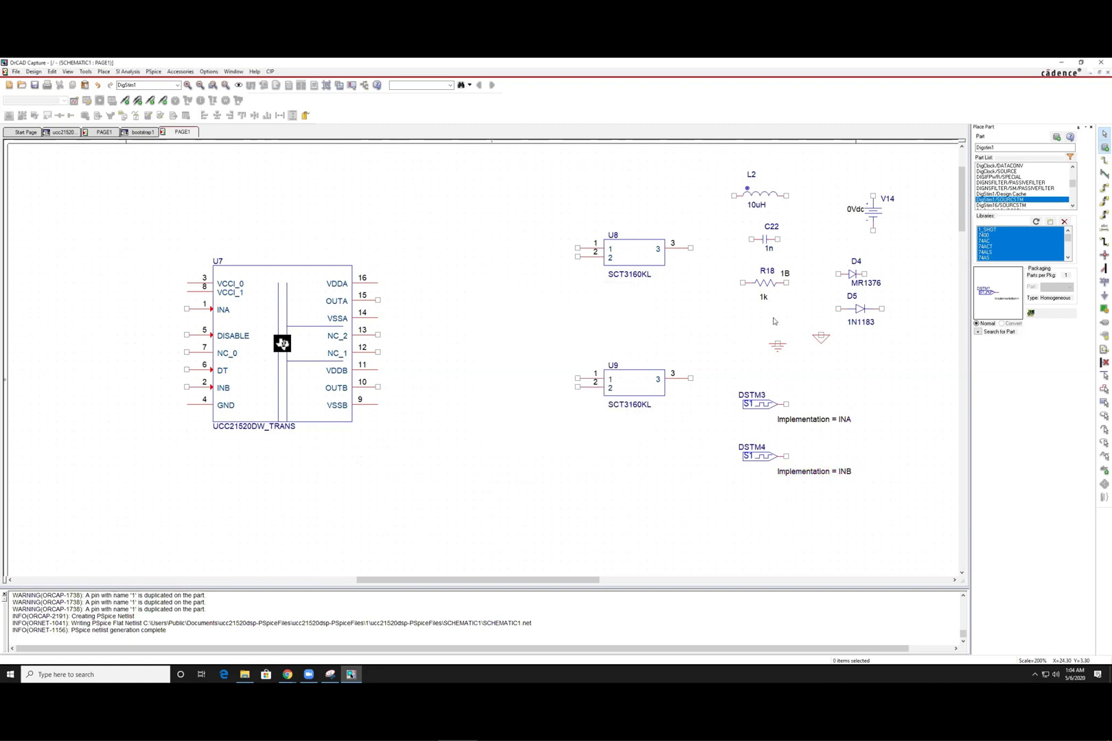
- Set the value of inductor L2 to 1u
double_click(764, 208)
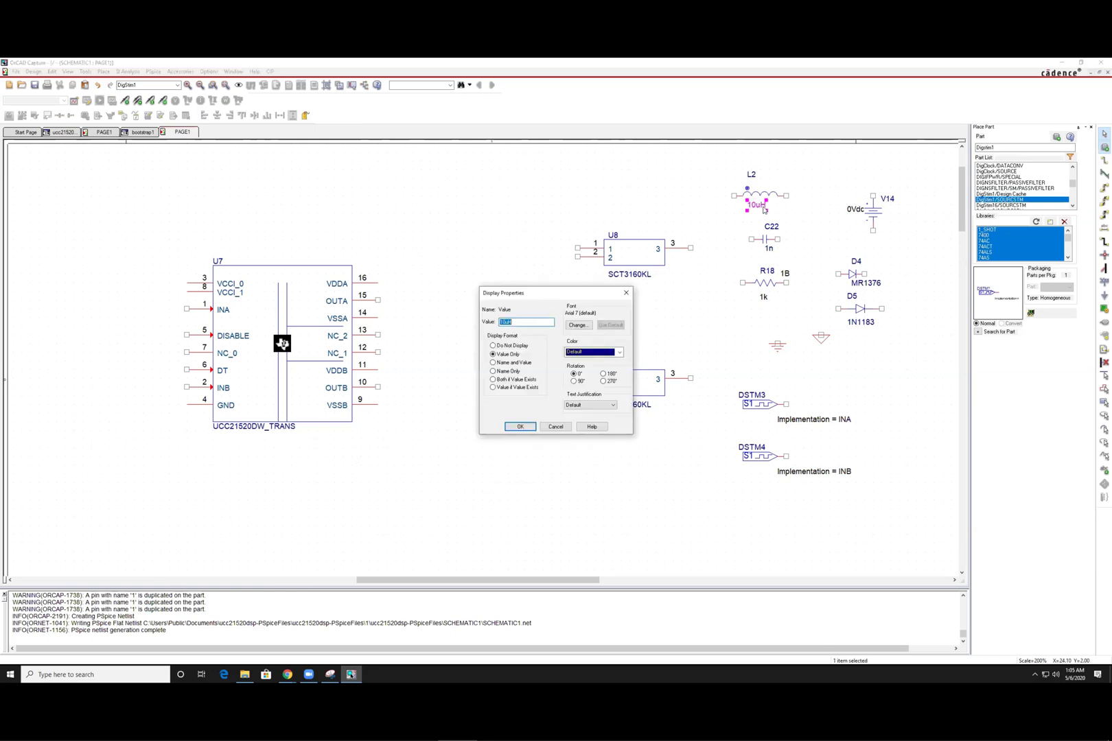
type("1u")
key("Return")
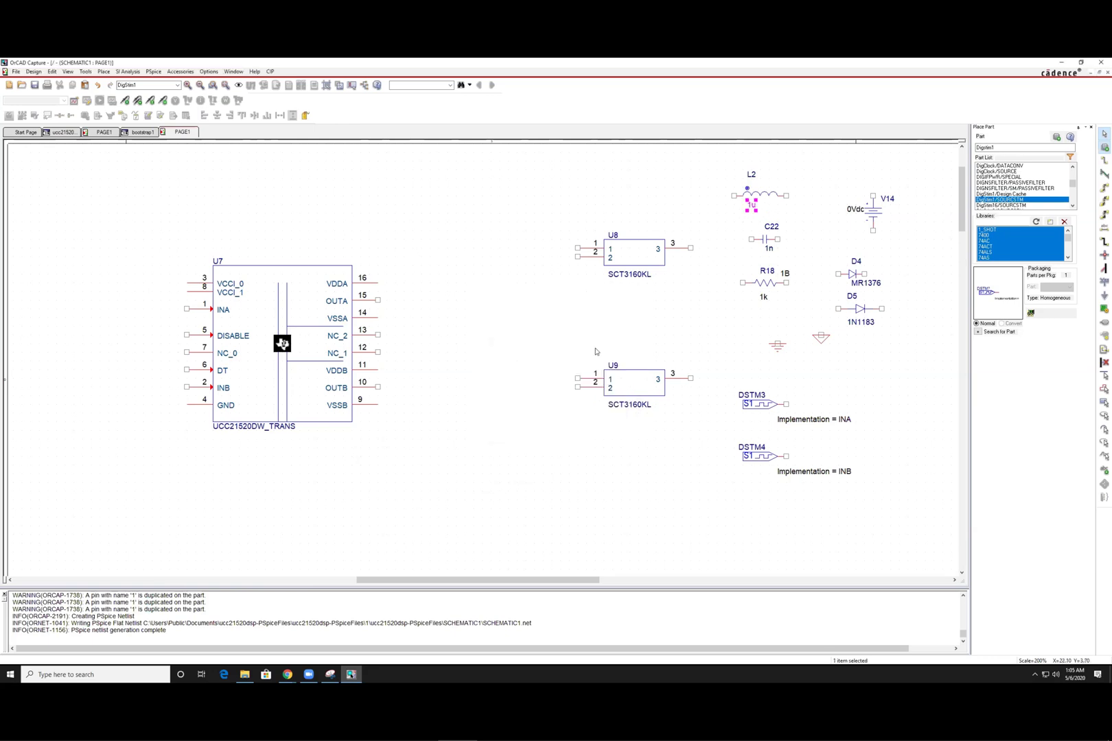
left_click(829, 281)
- Rename the GND_SIGNAL ground symbol as 0, apply the change, and move the symbol level with the neighbouring GND symbol
left_click(779, 352)
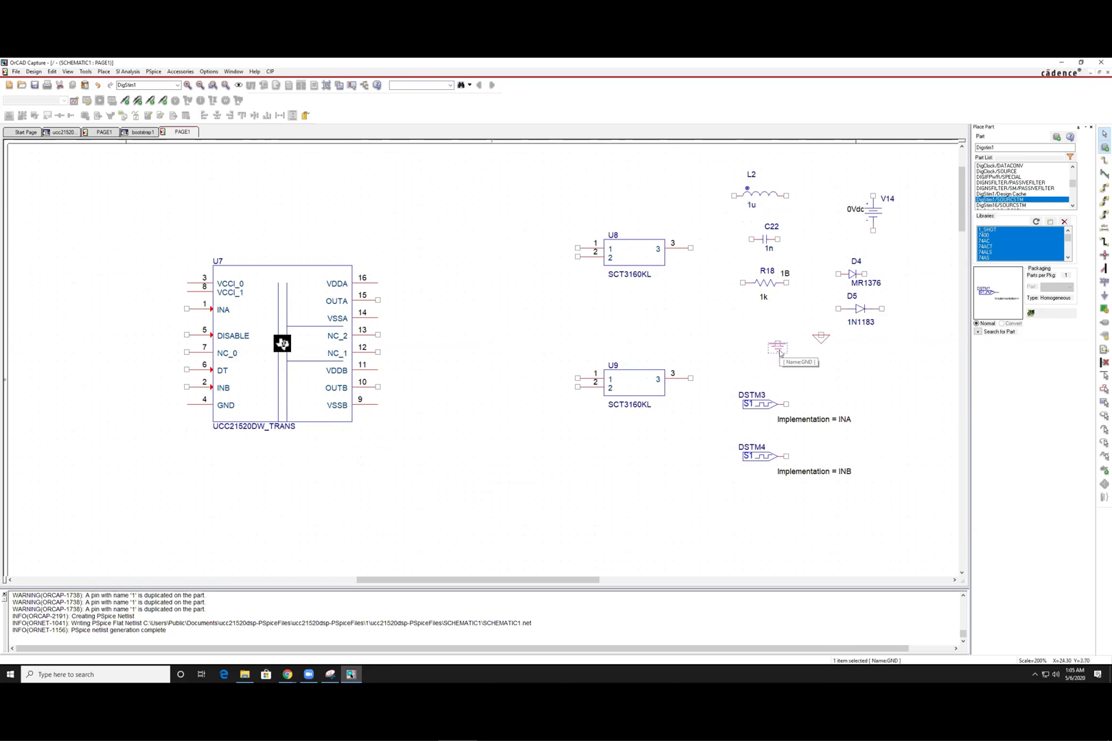
left_click(822, 339)
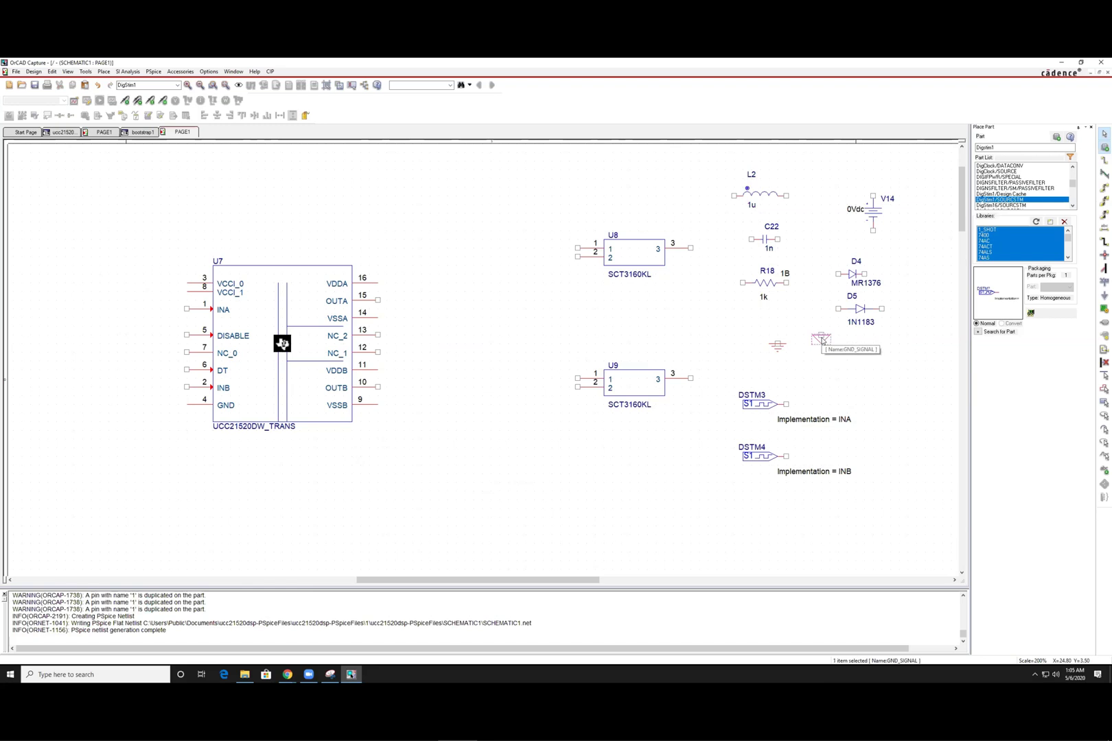
double_click(823, 340)
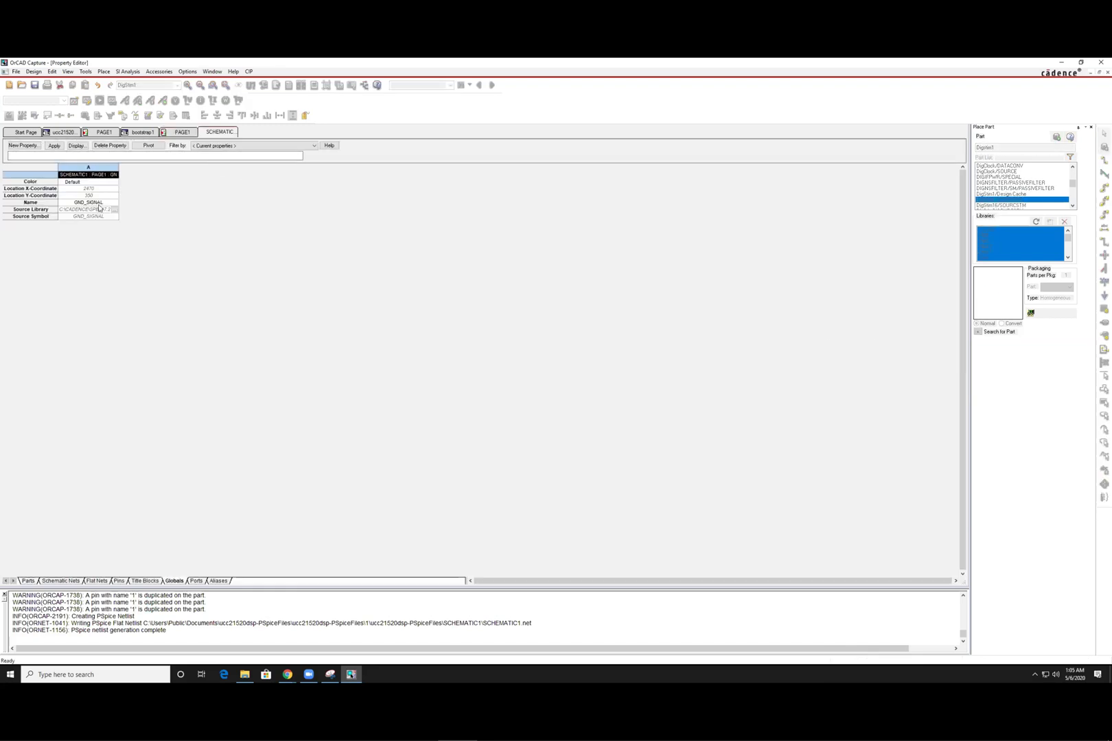
double_click(102, 203)
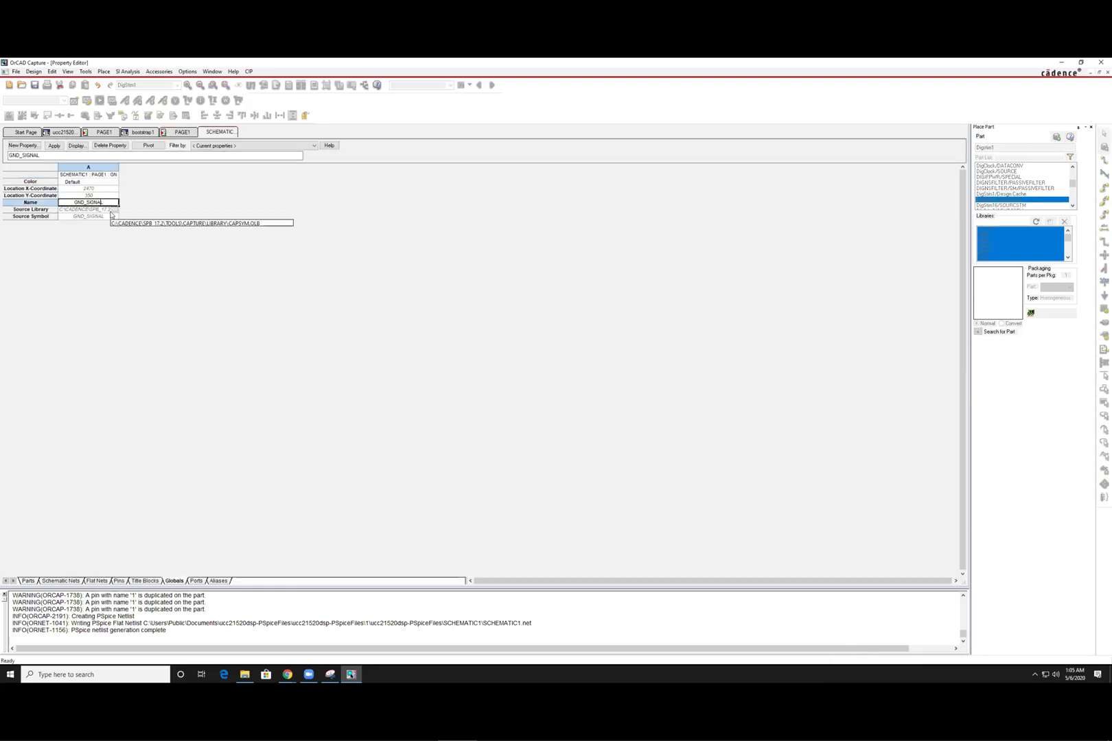
key("BackSpace")
key("BackSpace")
key("BackSpace")
key("BackSpace")
key("BackSpace")
key("BackSpace")
key("BackSpace")
key("BackSpace")
key("BackSpace")
key("BackSpace")
right_click(201, 136)
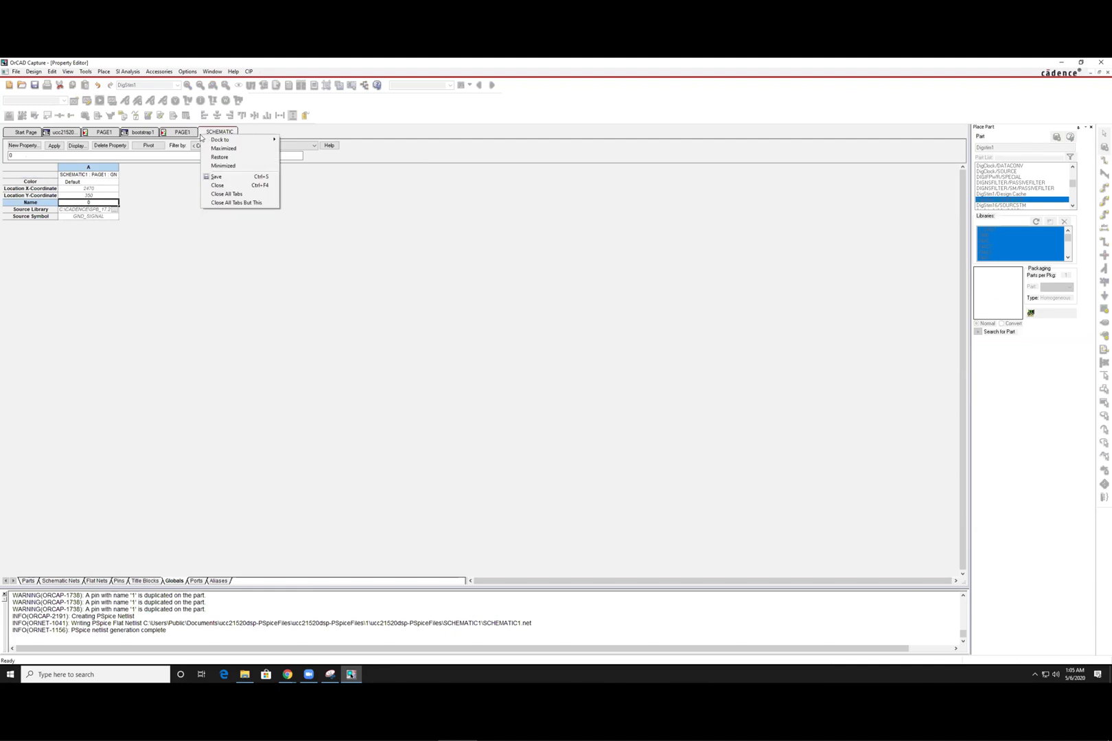
left_click(224, 186)
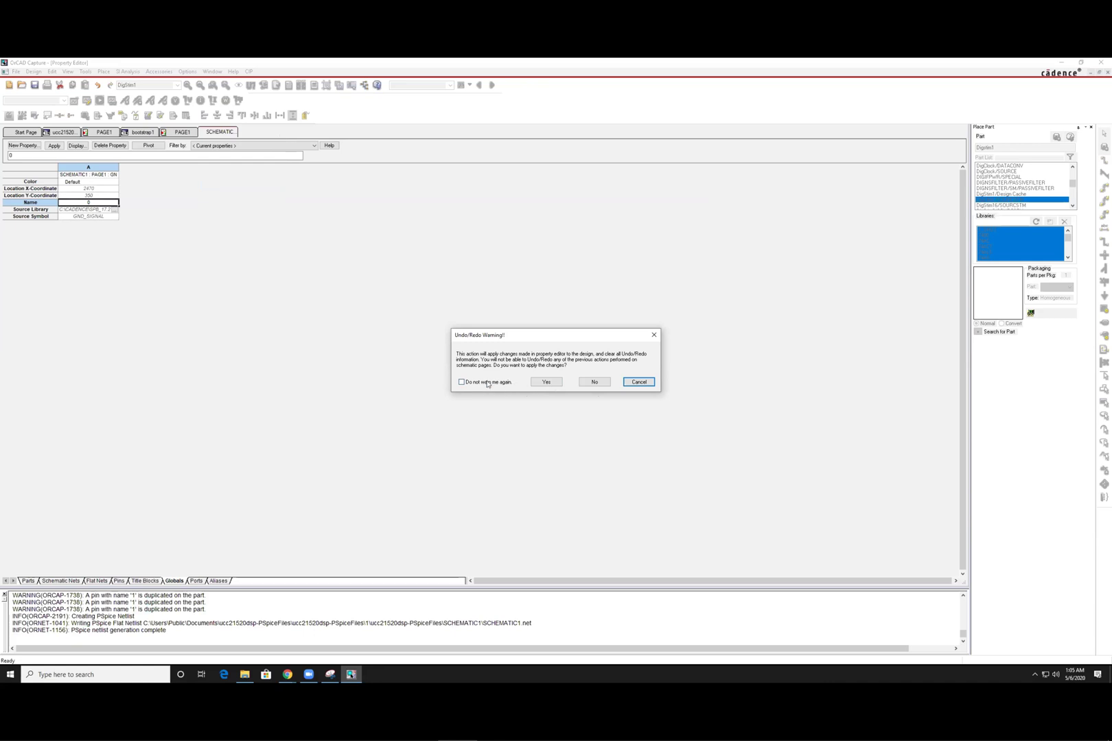
left_click(547, 382)
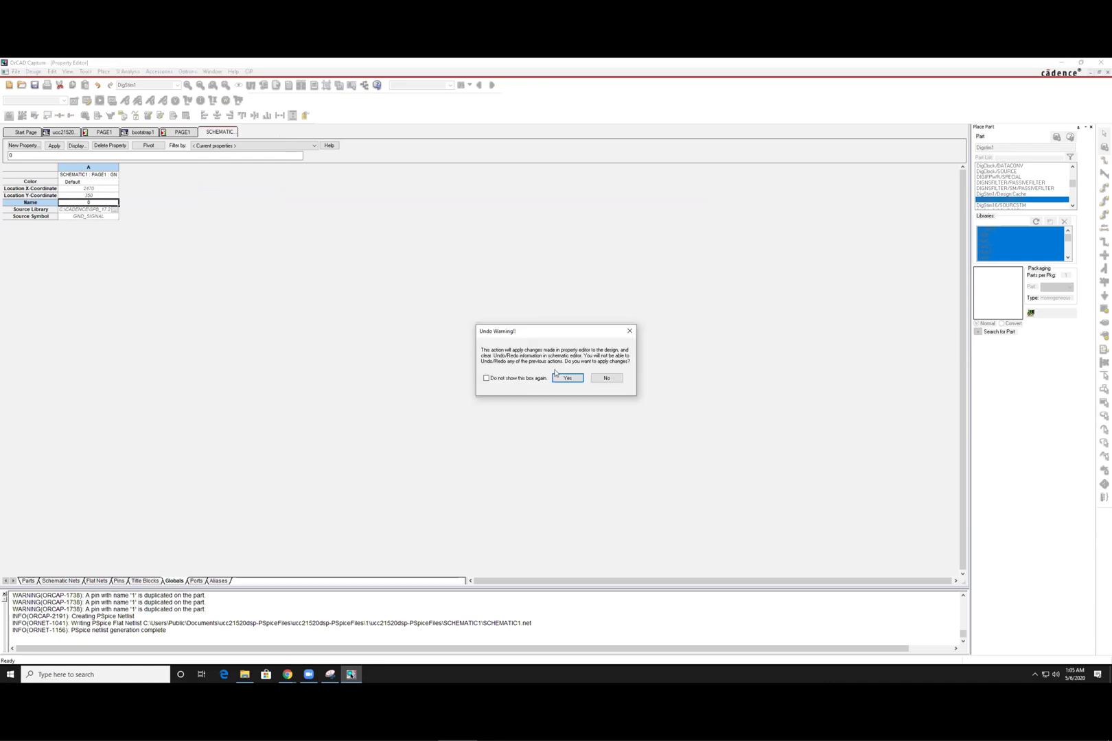
left_click(569, 382)
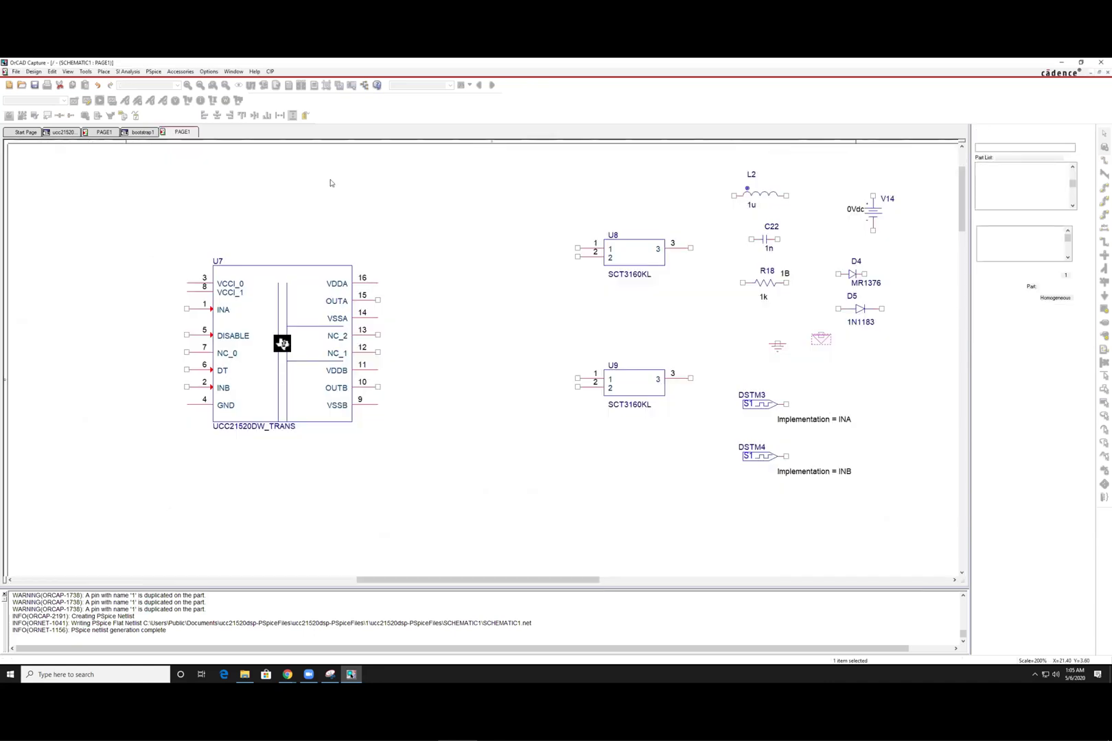
left_click_drag(822, 341, 826, 351)
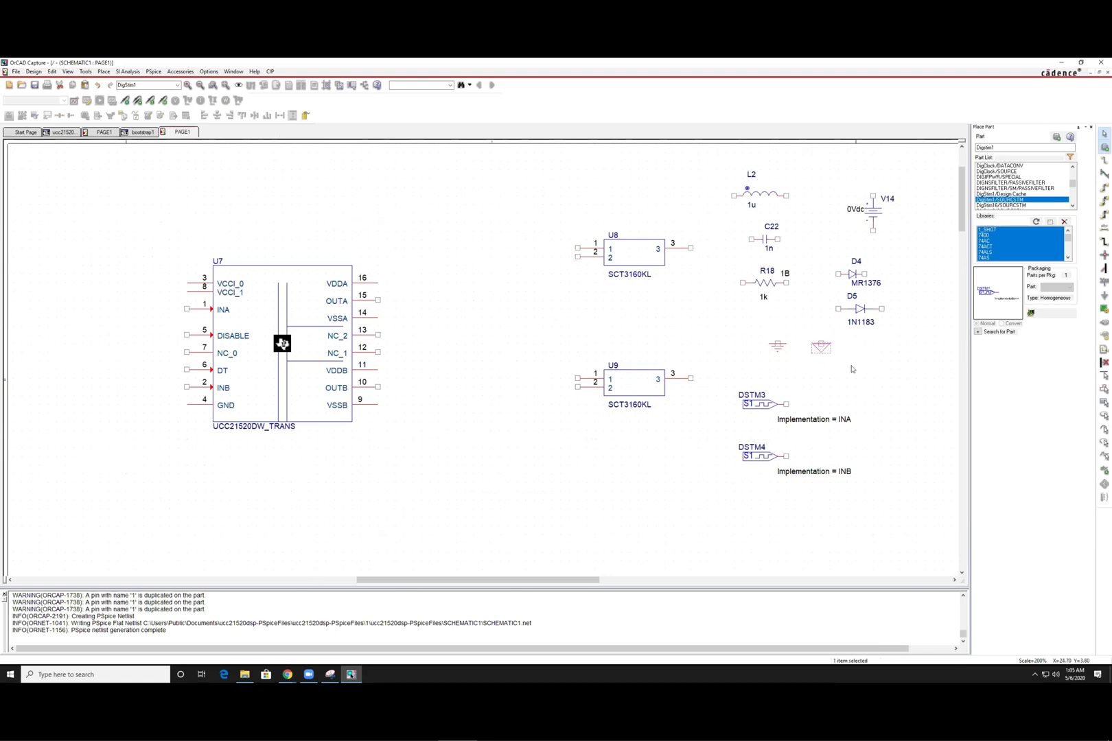
- Rename the GND ground symbol as 0, save the property change and close its property editor
double_click(778, 349)
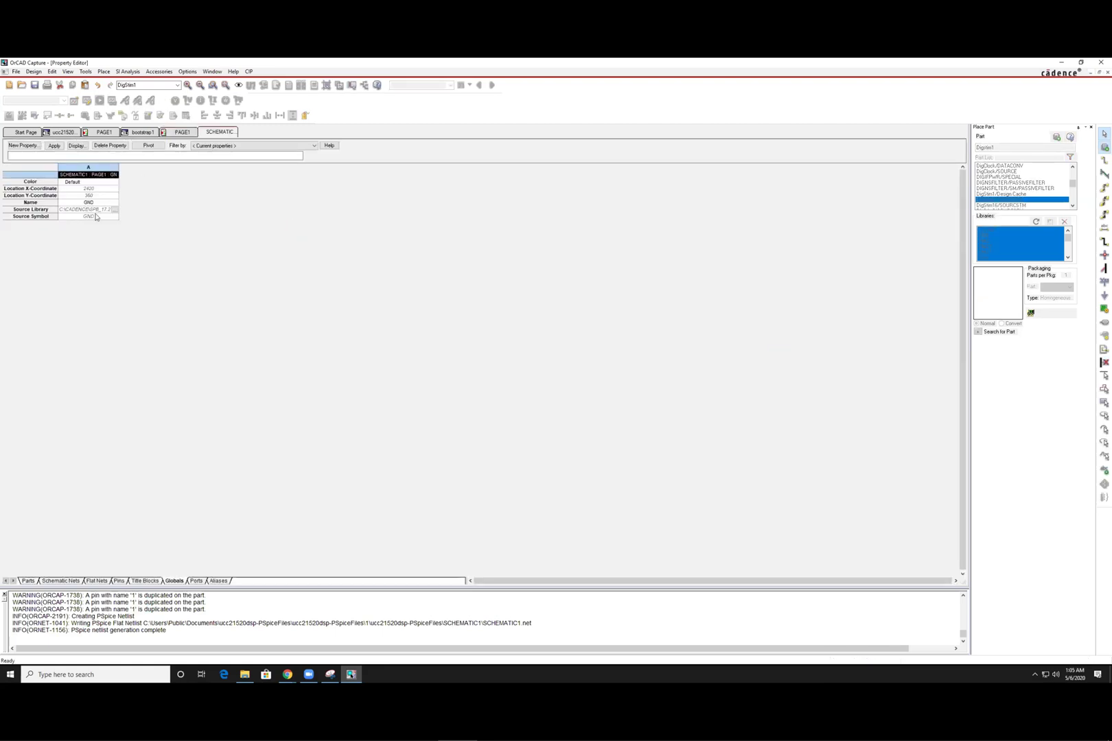
left_click(89, 203)
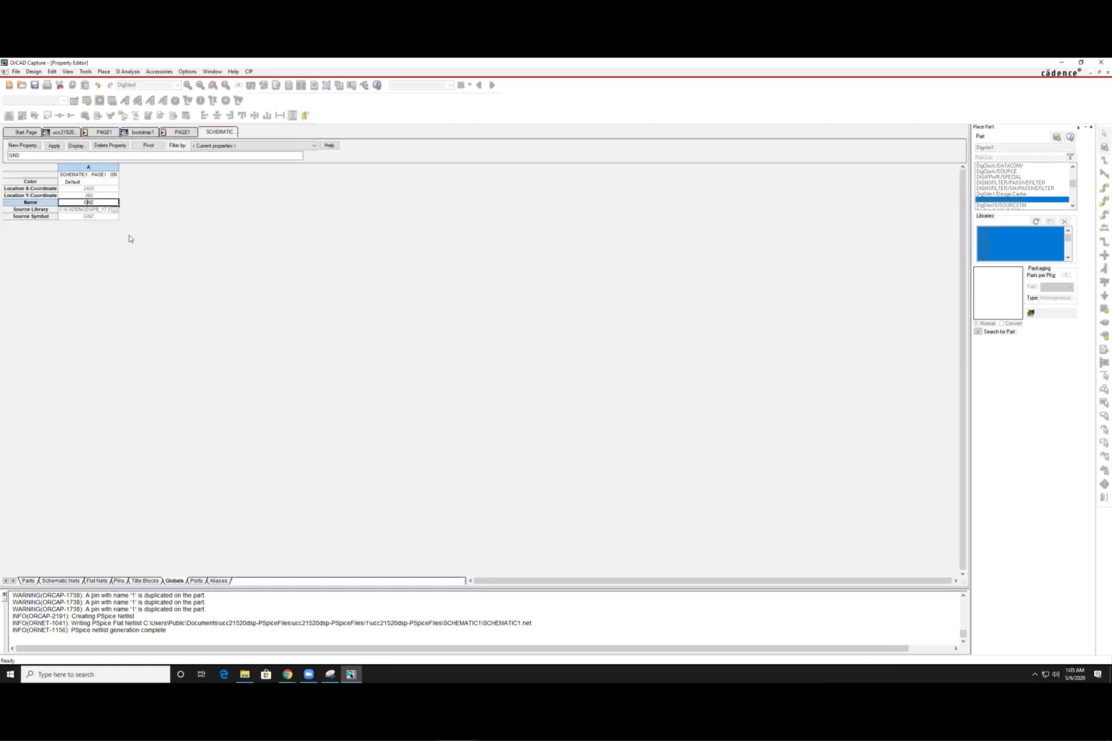
key("BackSpace")
key("Return")
right_click(207, 136)
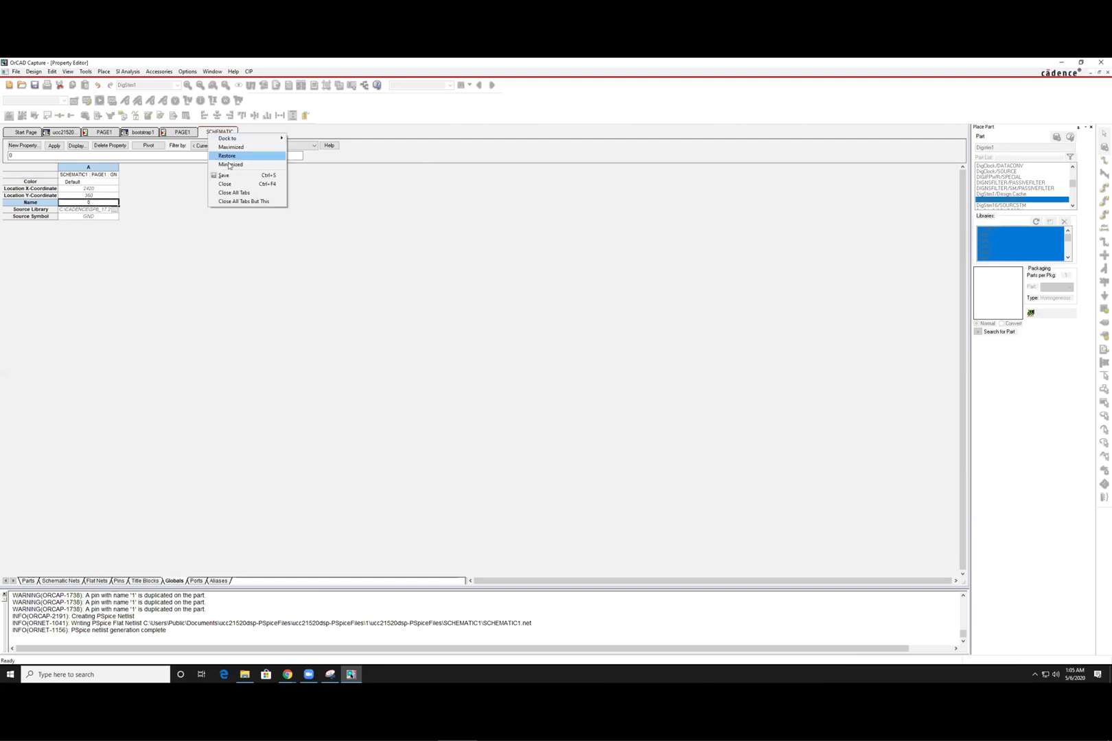
left_click(230, 177)
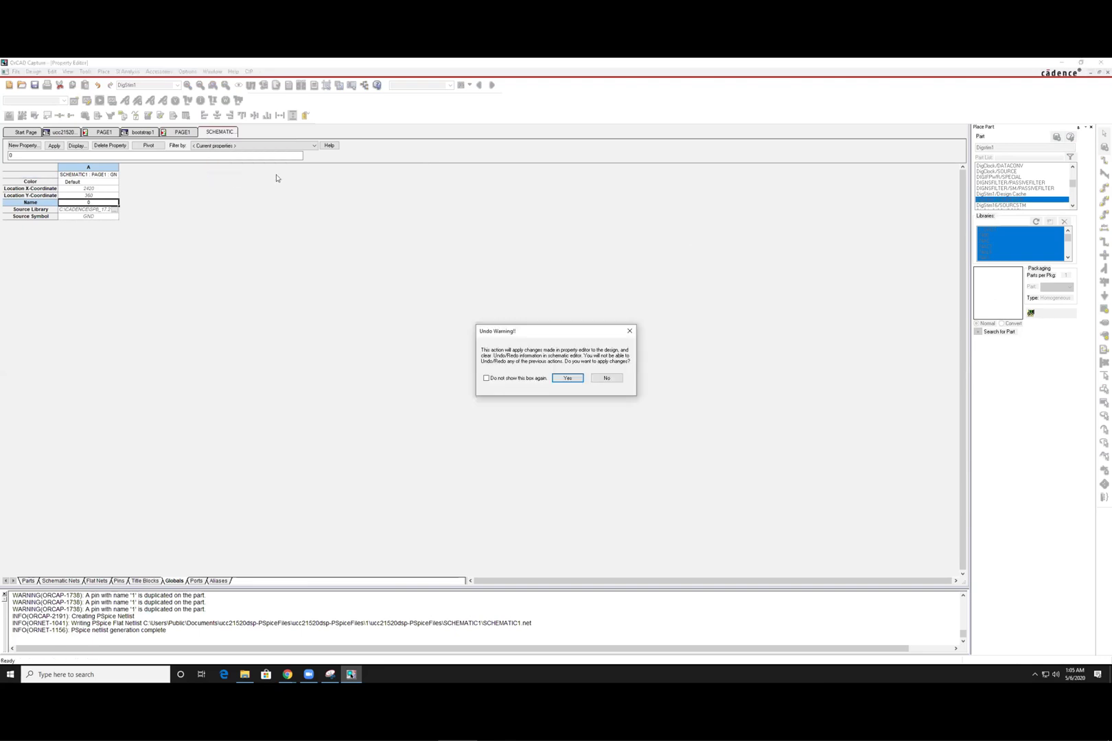
left_click(574, 379)
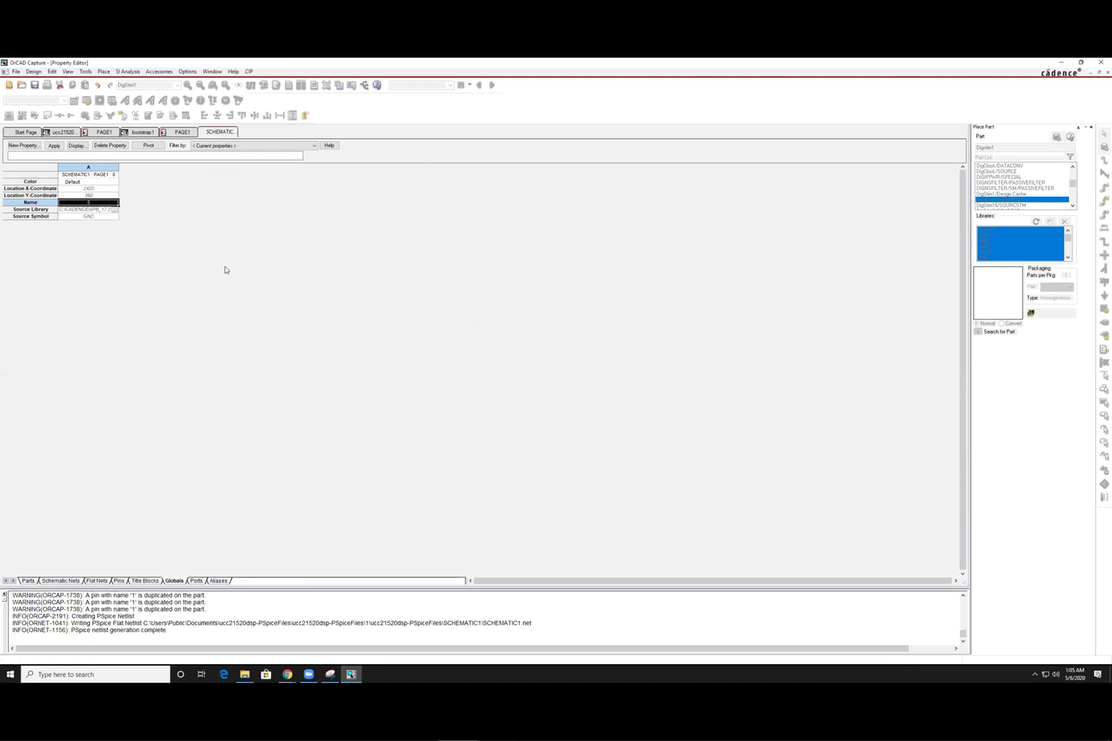
right_click(209, 137)
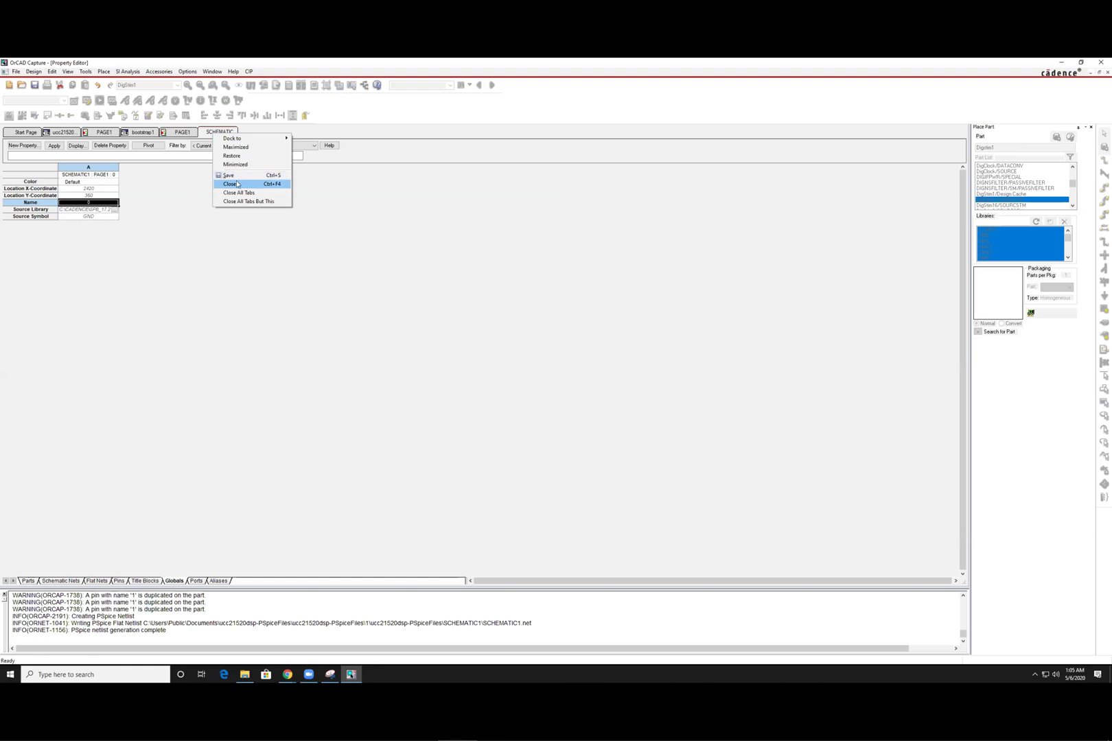
left_click(233, 185)
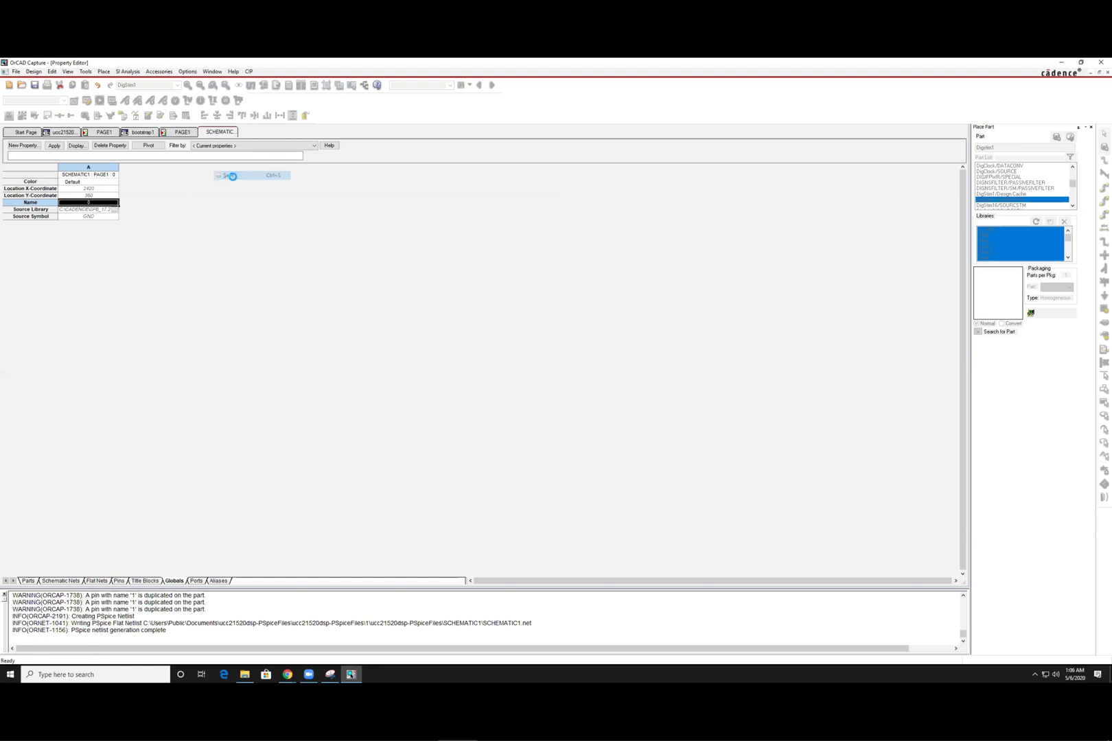
right_click(218, 132)
left_click(231, 183)
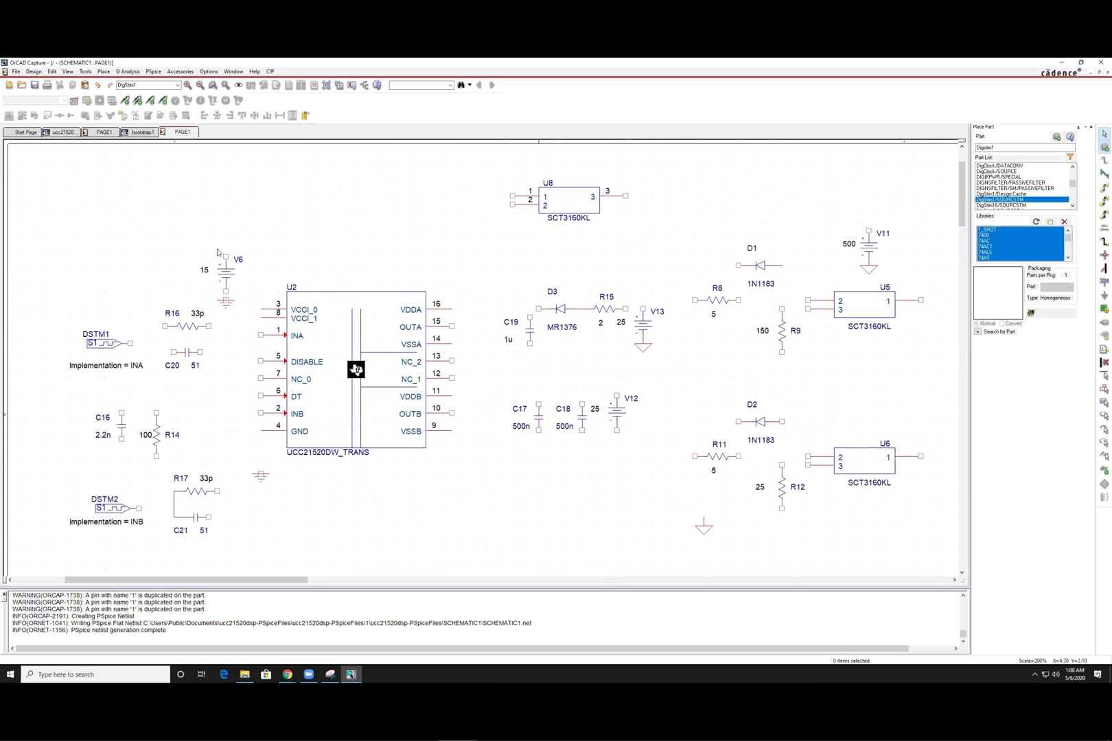
- Wire the positive terminal of the 15 V source V6 to the VCCI_0 pin of the gate driver U2
key("w")
key("Escape")
key("w")
key("Escape")
key("w")
key("Escape")
key("w")
left_click(227, 257)
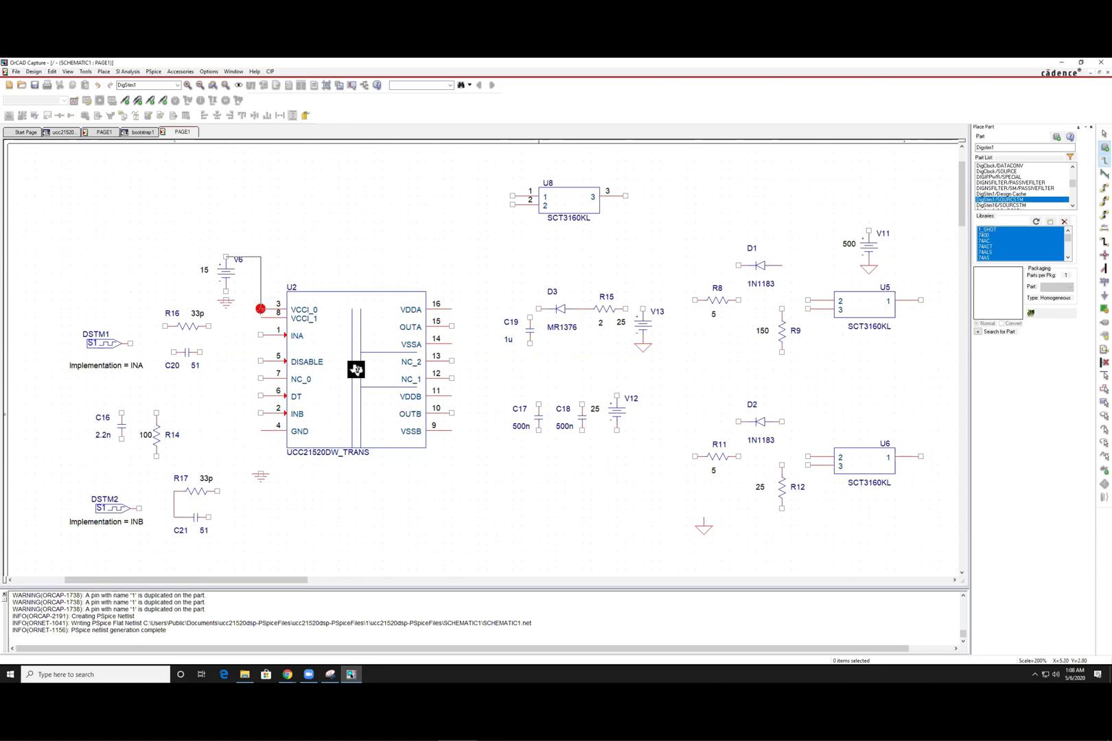
left_click(260, 309)
key("Escape")
key("Escape")
- Wire the VCCI_0 pin of U2 to the VCCI_1 pin directly below it
key("w")
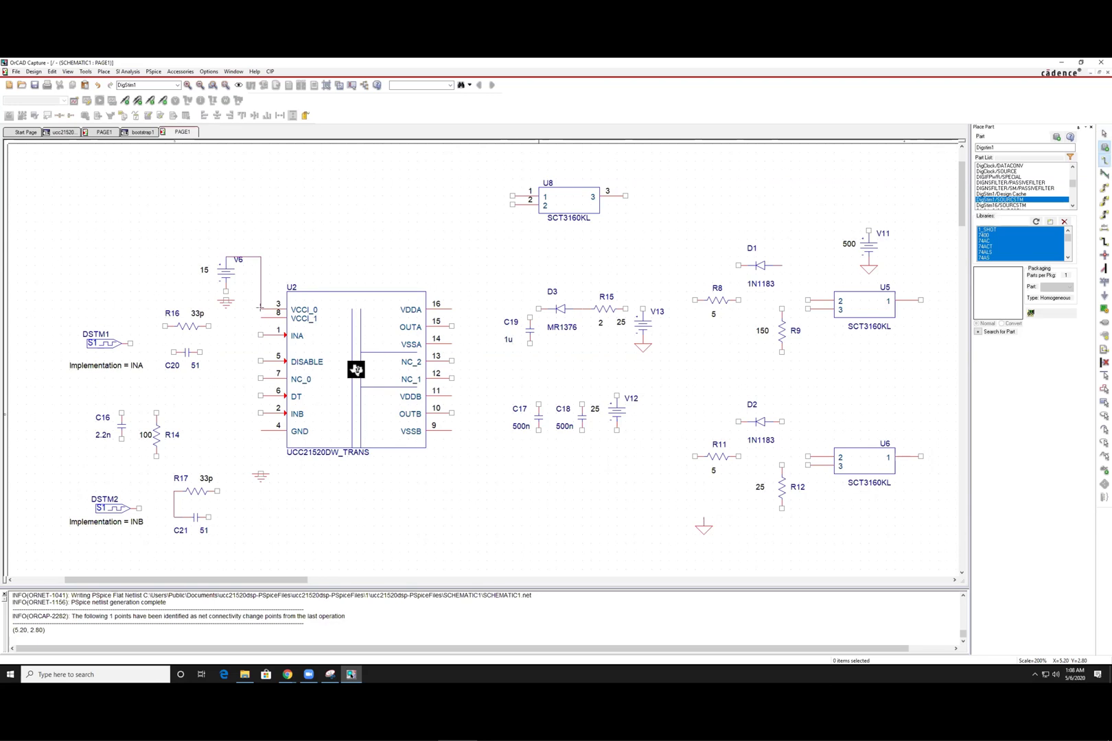
left_click(260, 309)
left_click(260, 318)
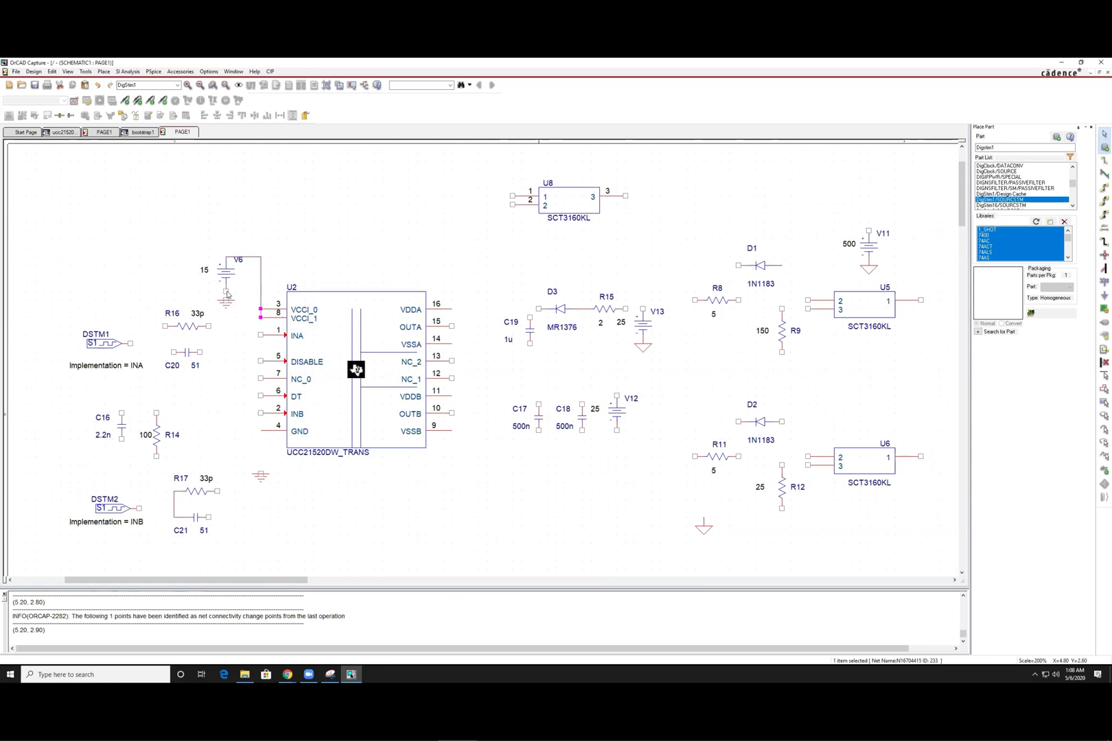
- Connect the negative terminal of V6 to the ground symbol directly below it
left_click(226, 292)
key("Escape")
key("Escape")
left_click(227, 303)
mouse_move(240, 580)
left_mouse_down()
mouse_move(263, 582)
mouse_move(239, 584)
left_mouse_up()
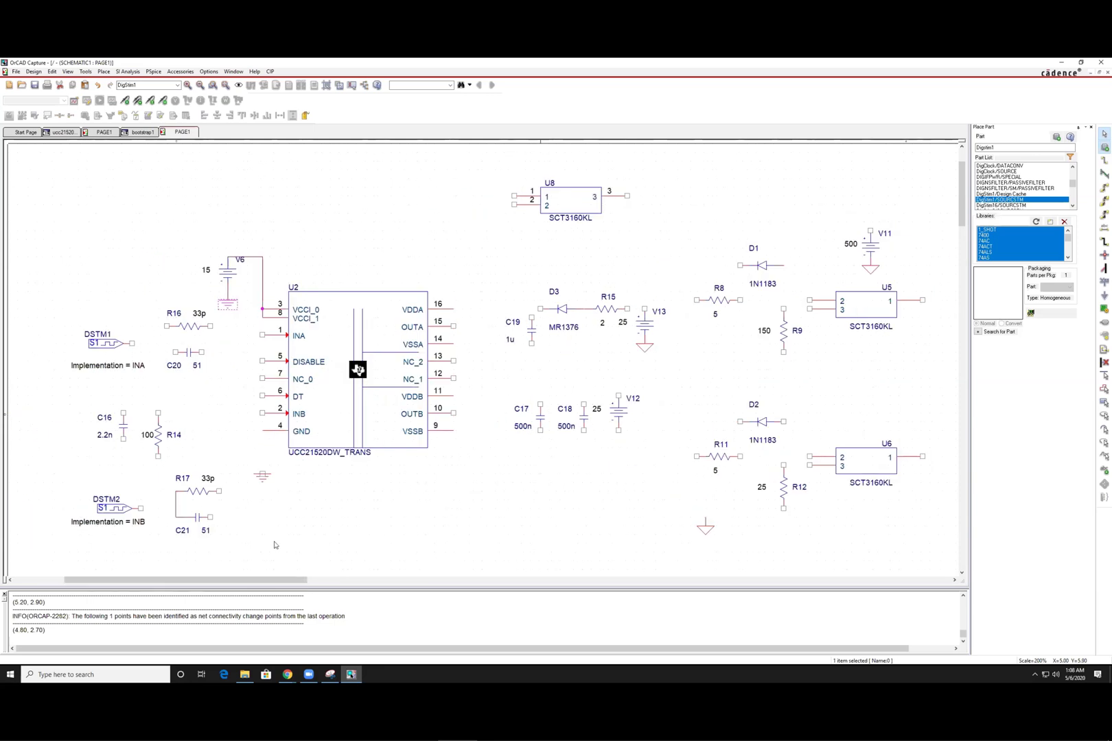
- Wire resistor R16 and capacitor C20 in parallel by joining both pairs of their ends
left_click(646, 349)
left_click(228, 302)
left_click(349, 252)
key("w")
left_click(168, 327)
left_click(175, 352)
key("Escape")
key("w")
left_click(210, 326)
left_click(210, 352)
- Wire C16 and R14 in parallel, and join the open right ends of R17 and C21
left_click(124, 411)
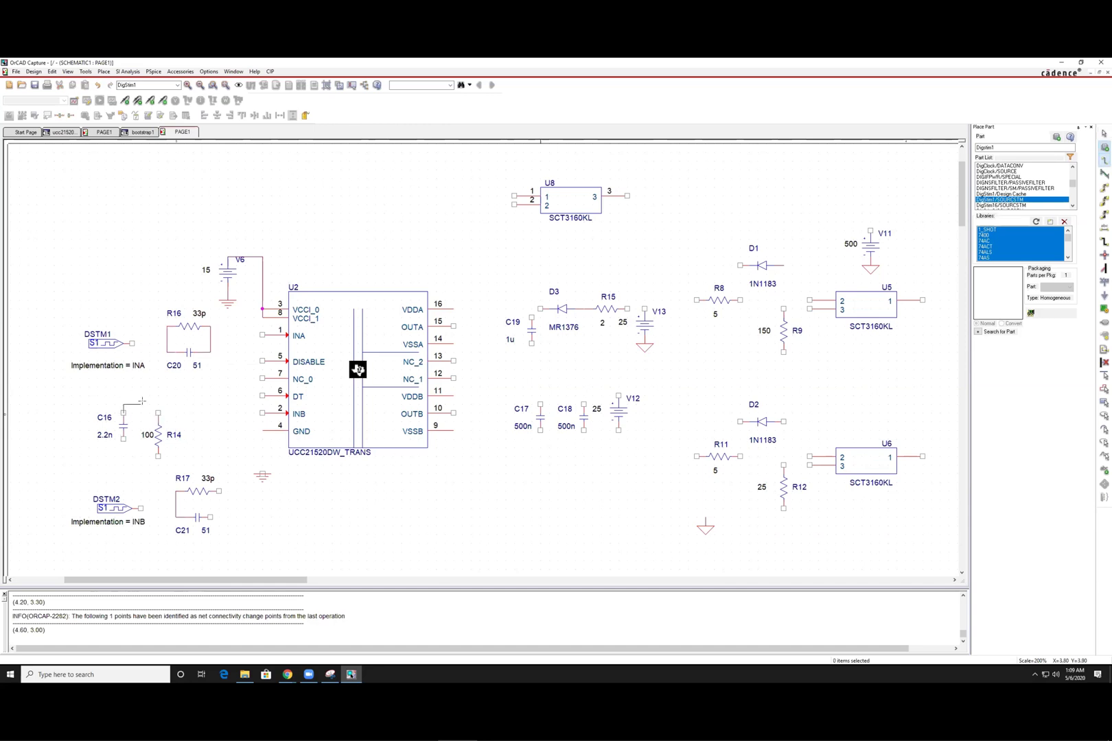
left_click(158, 413)
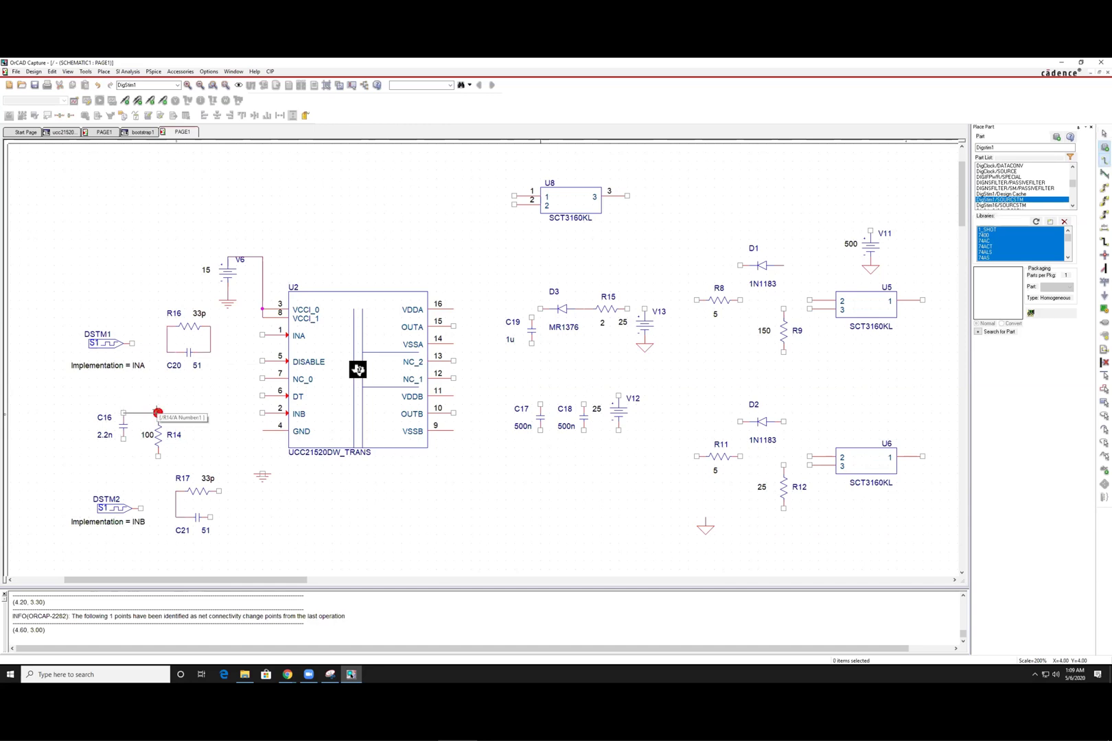
left_click(124, 439)
left_click(158, 455)
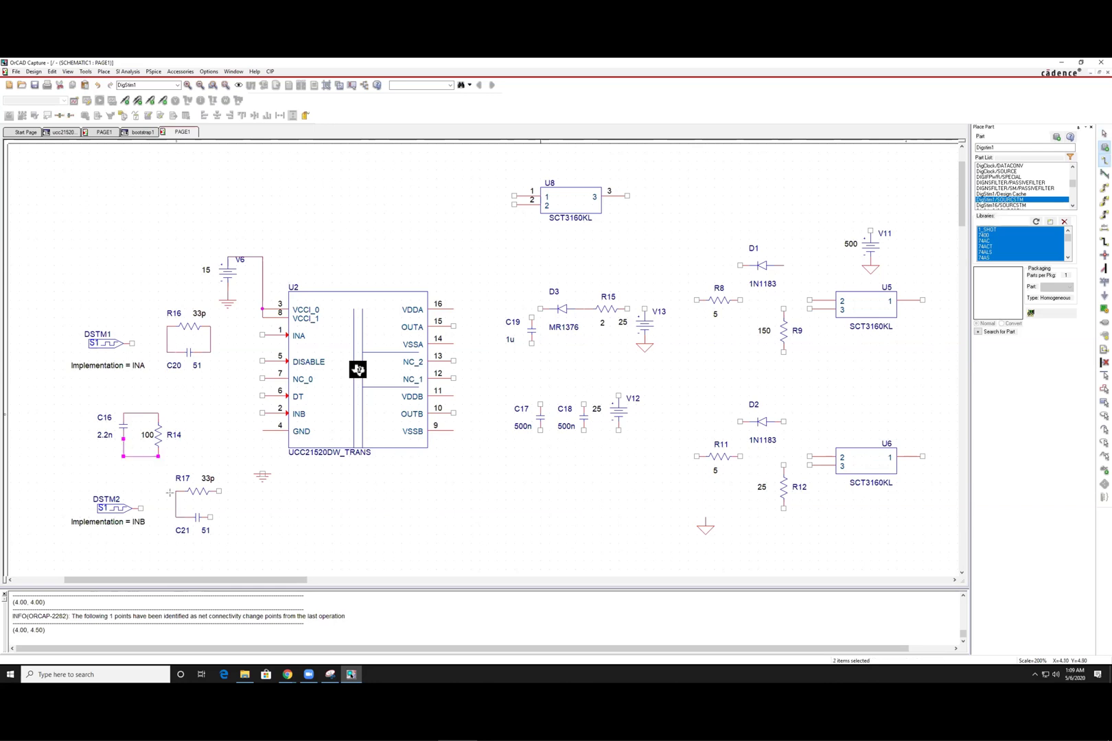
left_click(219, 491)
left_click(210, 518)
- Wire the R16/C20 pair between the INA pin of U2 and the output of stimulus source DSTM1
left_click(210, 343)
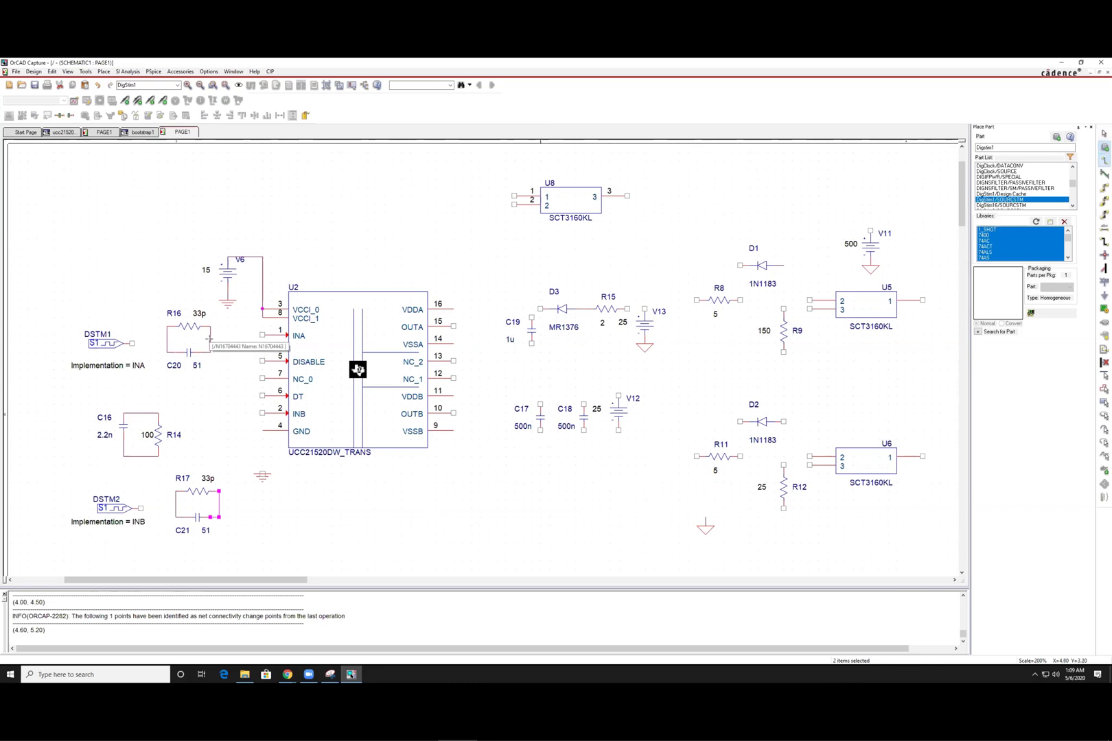
left_click(262, 334)
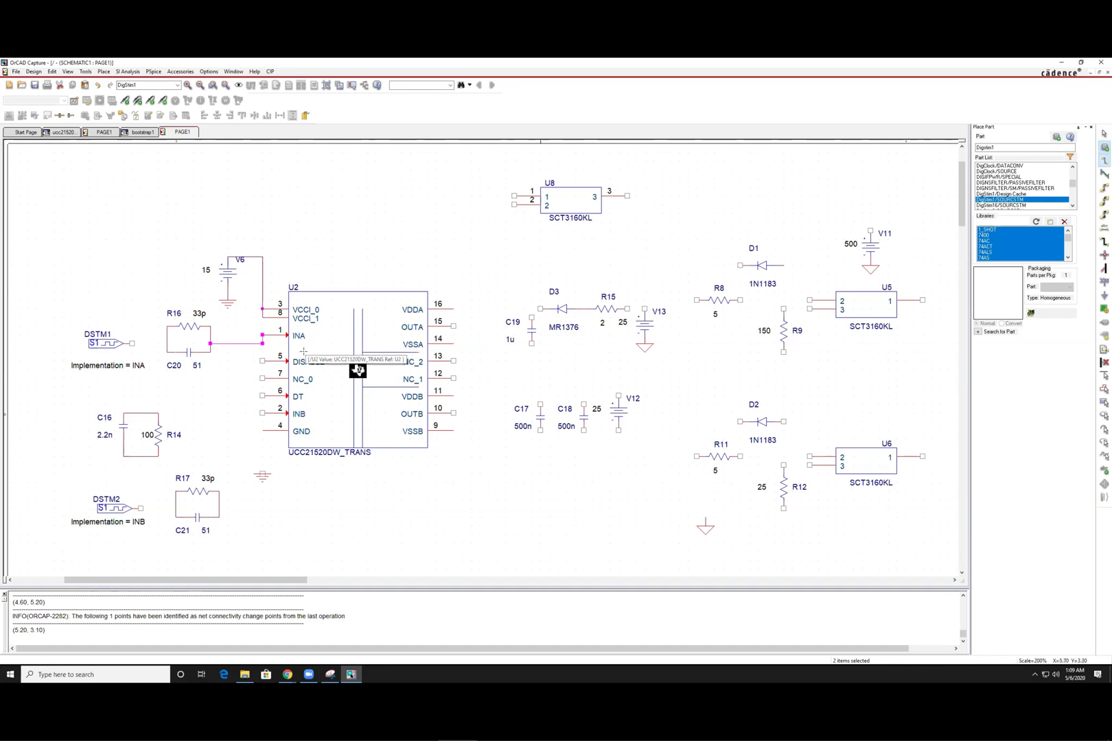
left_click(131, 343)
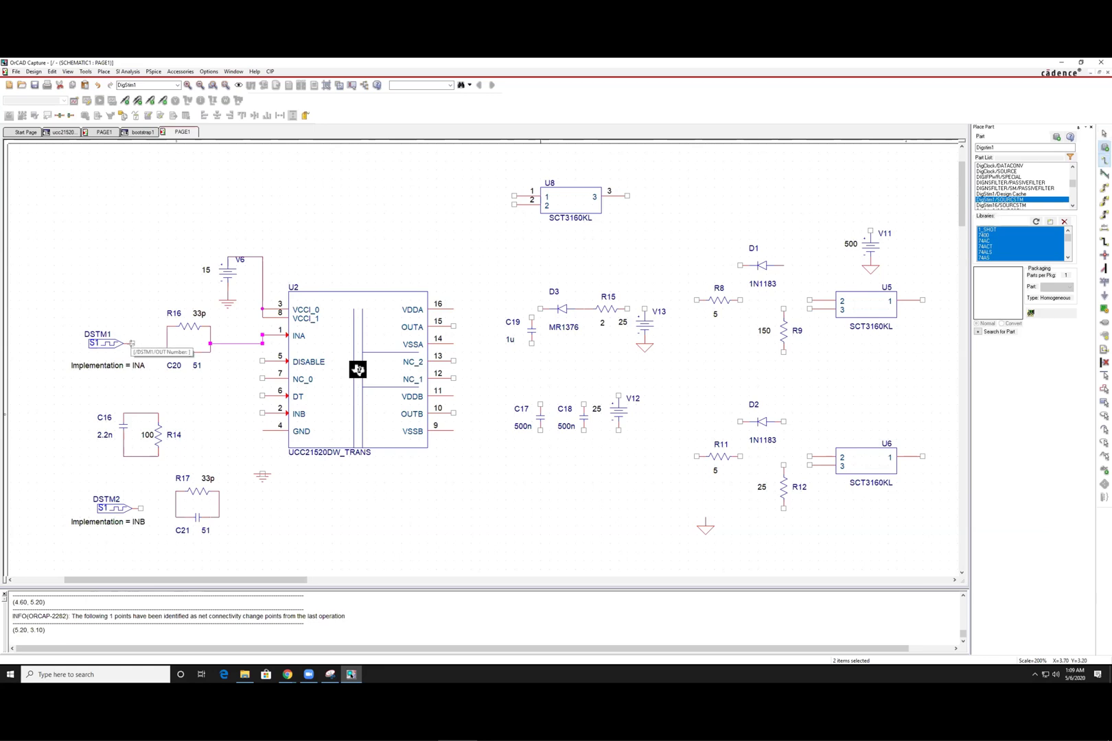
left_click(166, 343)
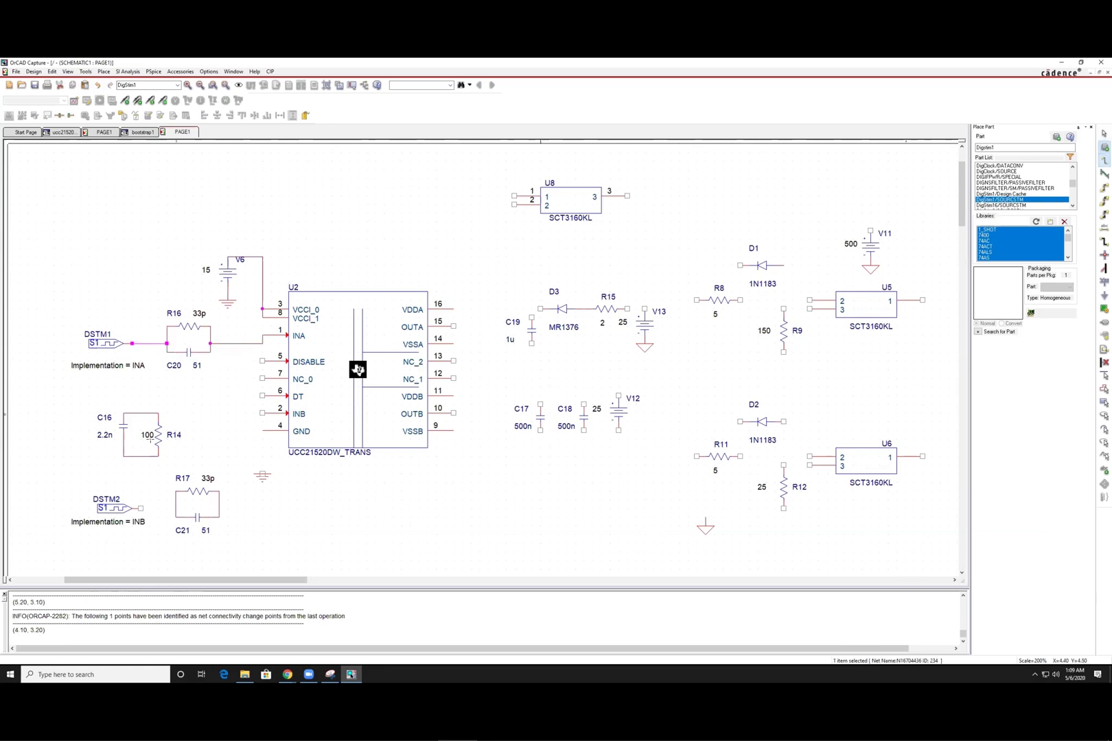
- Wire the R17/C21 pair between the INB pin of U2 and the output of stimulus source DSTM2
left_click(217, 507)
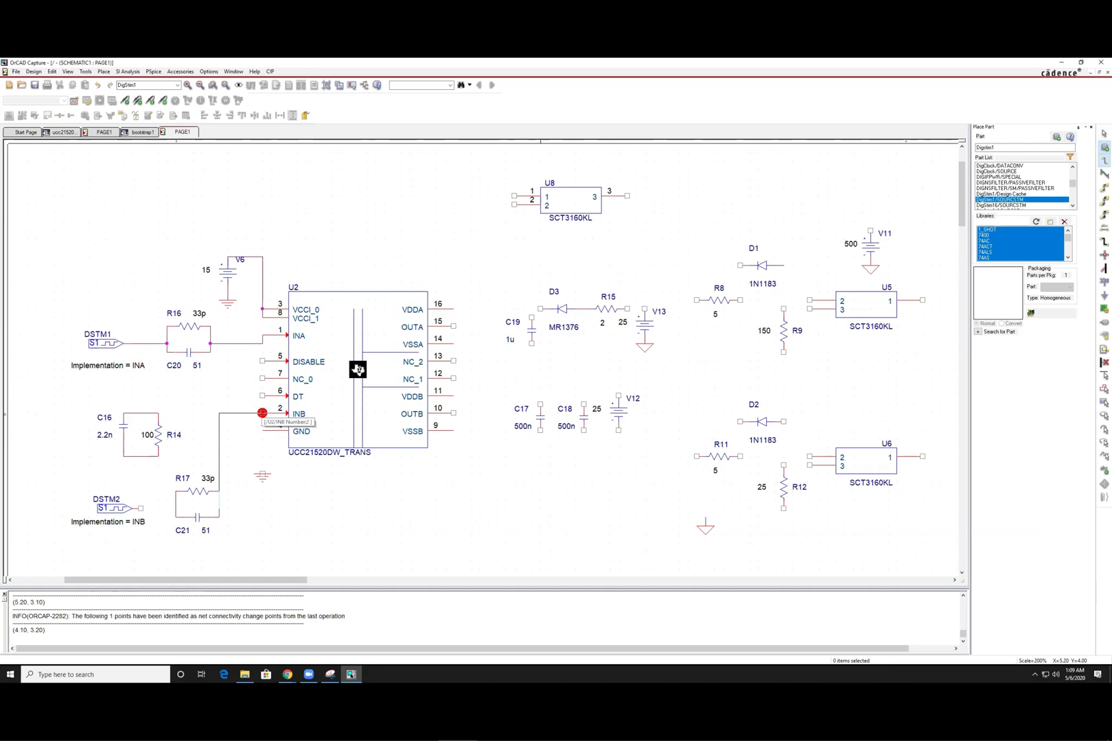
left_click(262, 413)
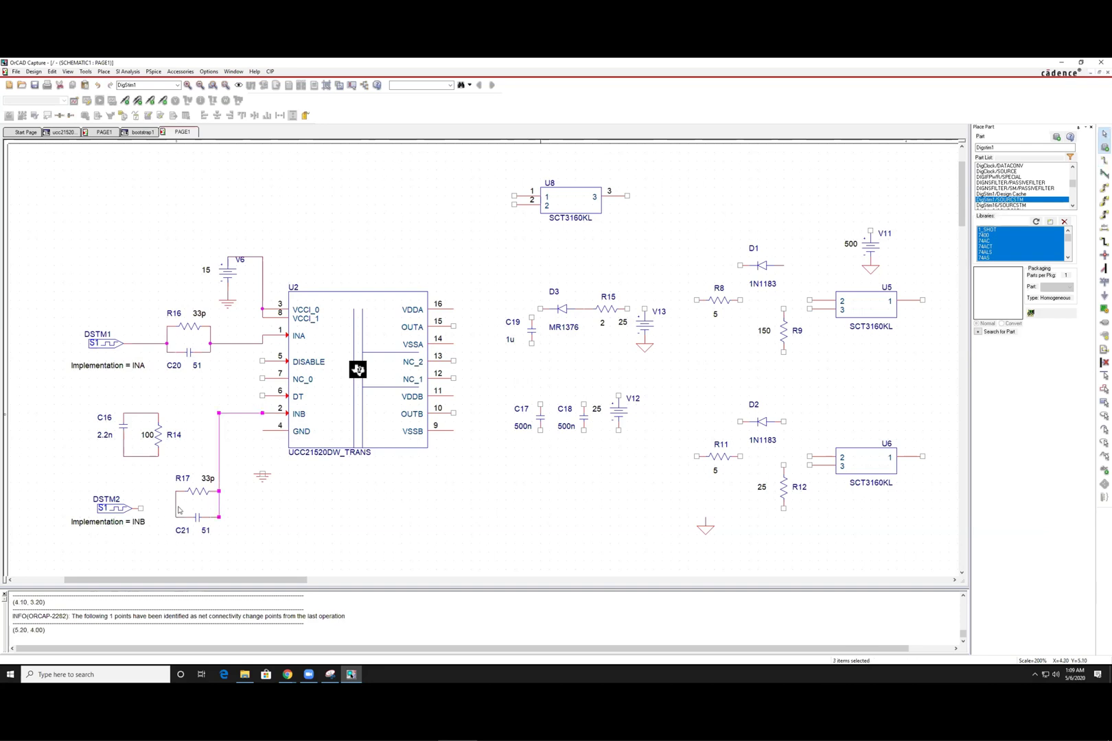
left_click(176, 508)
left_click(144, 508)
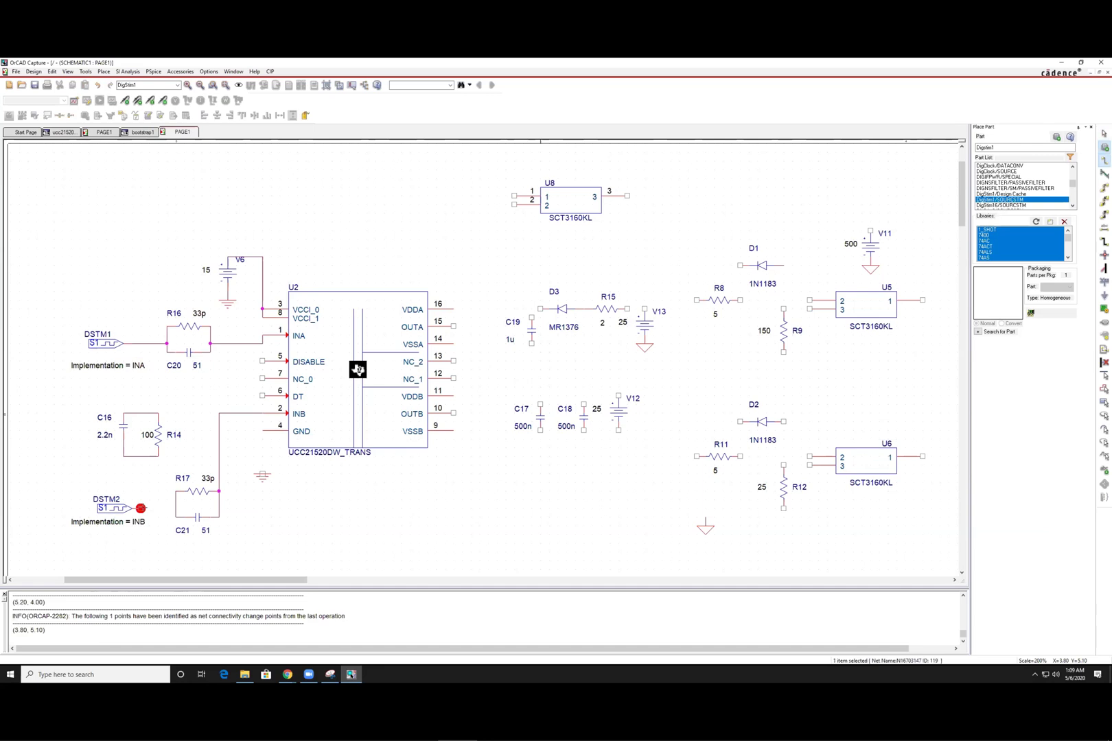
key("Escape")
- Wire the DISABLE and NC_0 pins of U2 together and connect them to its GND pin
key("w")
left_click(263, 361)
left_click(262, 377)
left_click_drag(261, 368, 243, 419)
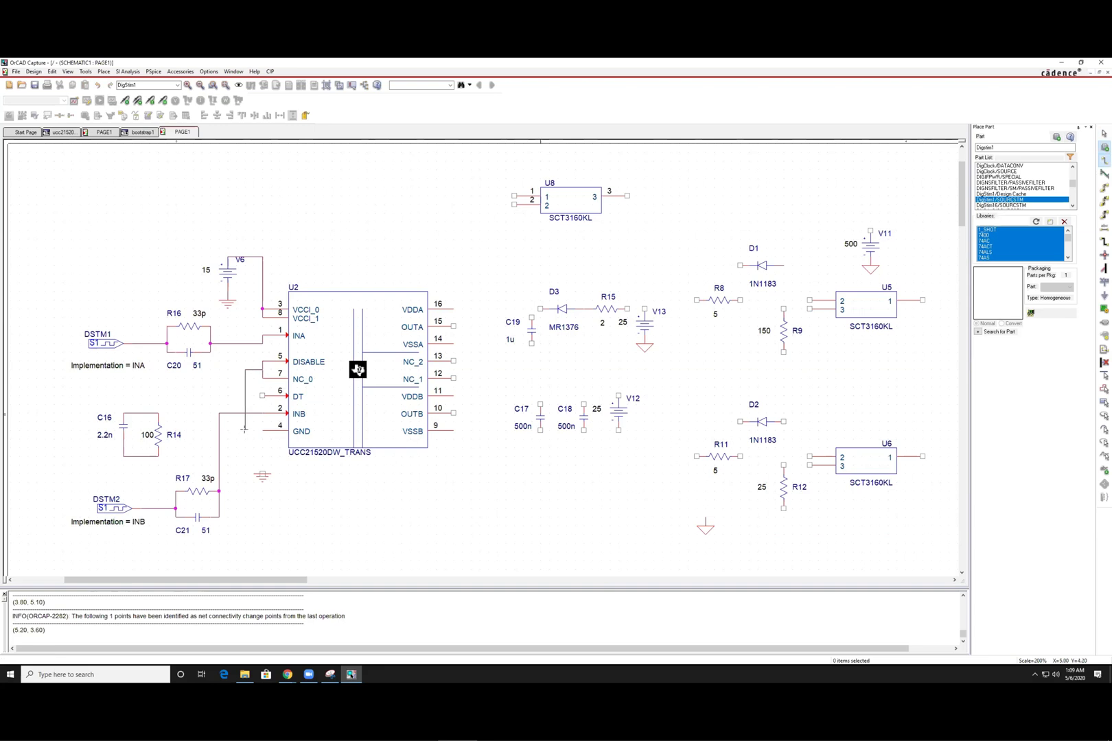
left_click(244, 429)
left_click(261, 430)
key("Escape")
- Wire the GND pin of U2 to the ground symbol directly below it
key("w")
left_click(262, 431)
left_click(262, 474)
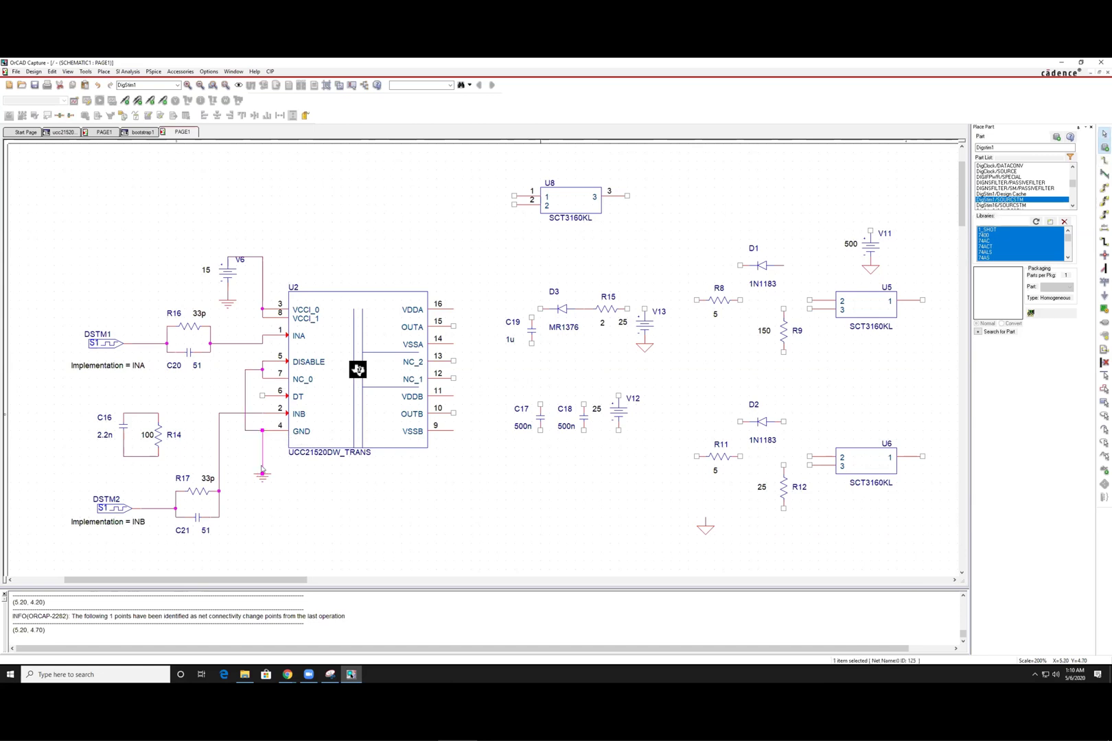
- Wire the C16/R14 pair between the DT pin of U2 and the ground net below U2's GND pin
left_click(263, 396)
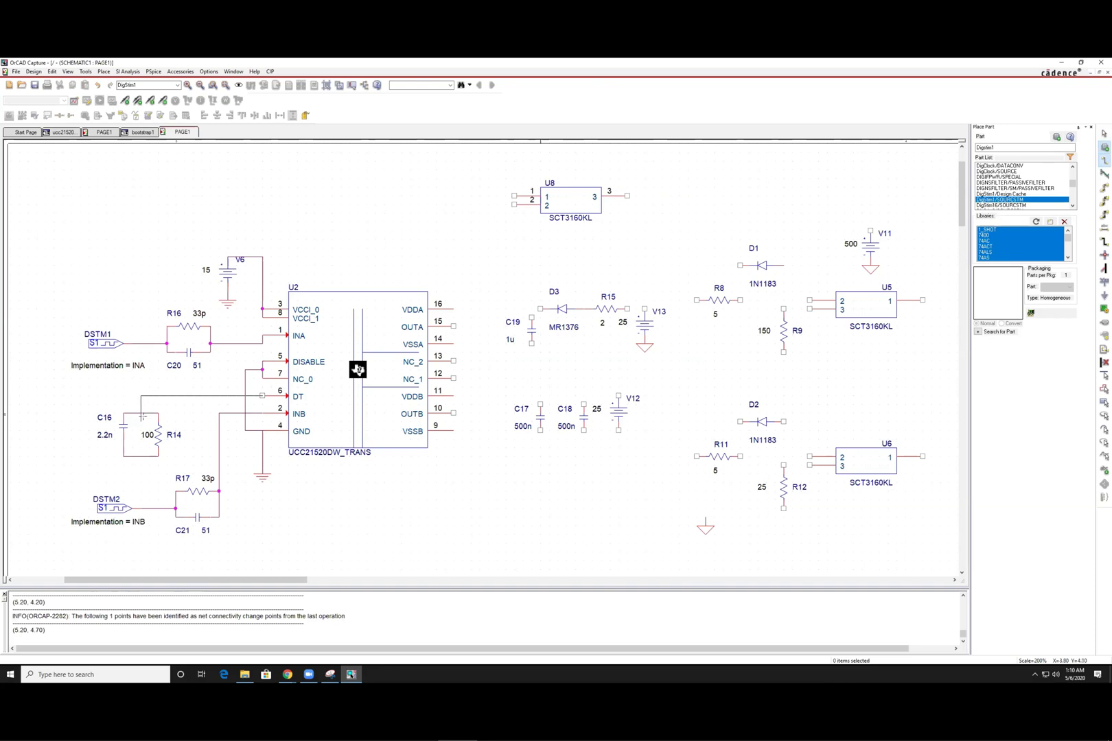
left_click(141, 413)
key("Escape")
key("w")
left_click(141, 456)
left_click(141, 474)
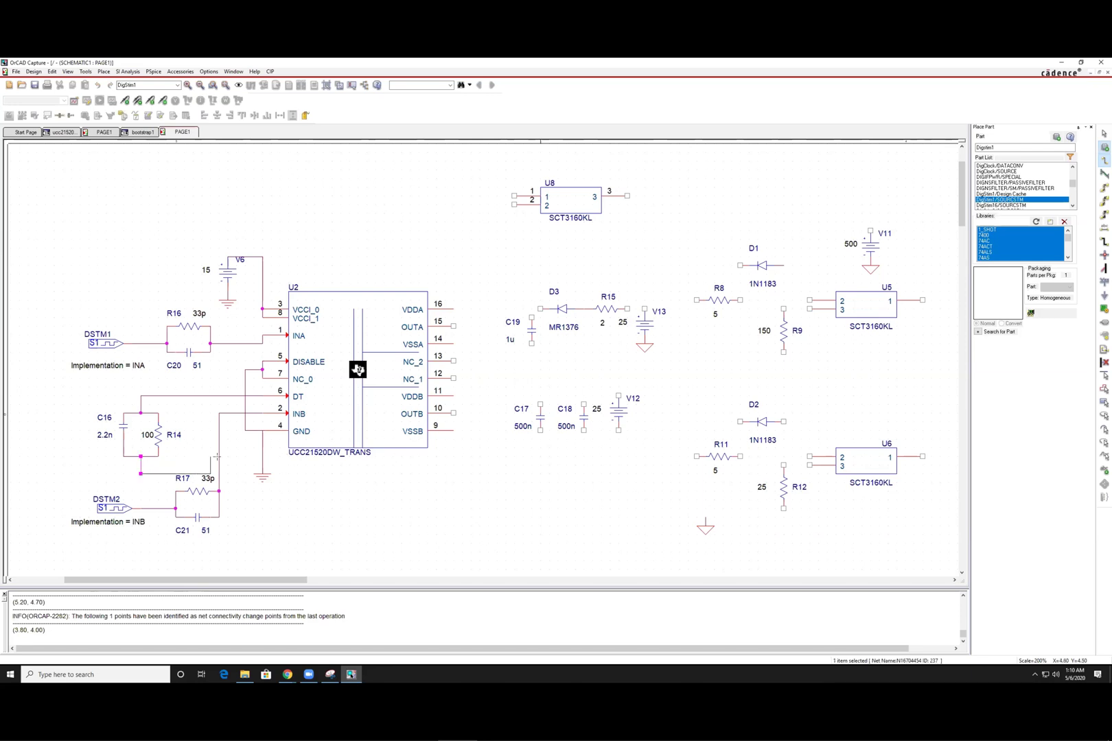
left_click(262, 465)
key("Escape")
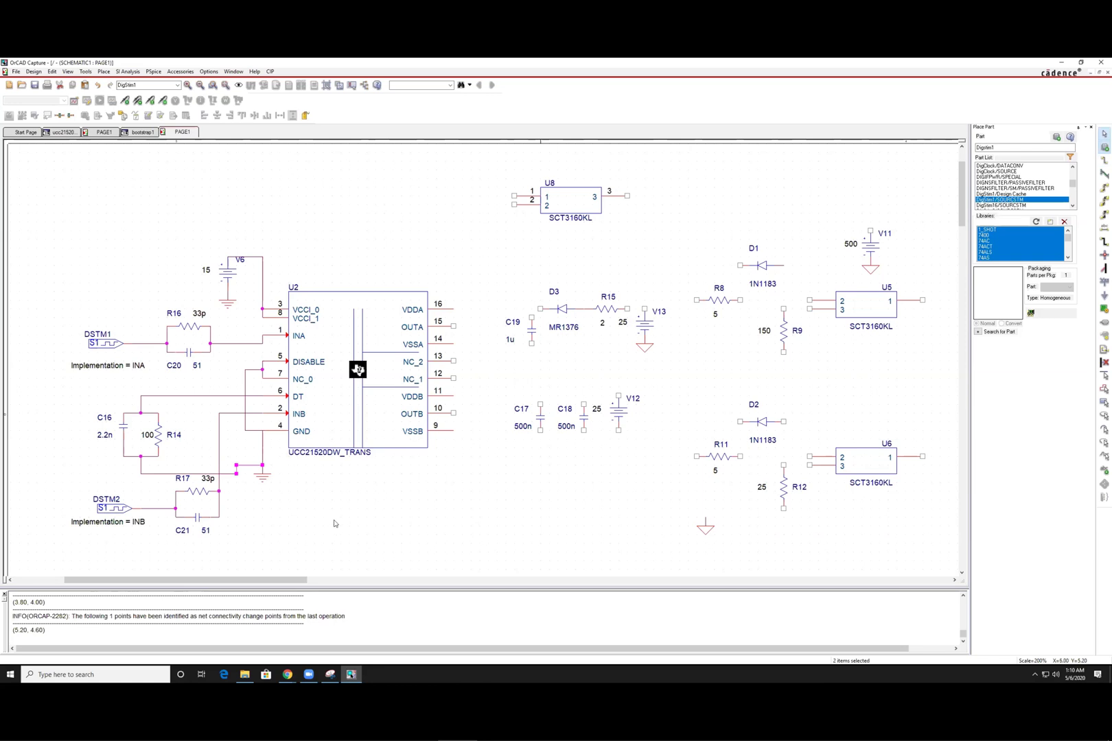
left_click(332, 519)
double_click(200, 318)
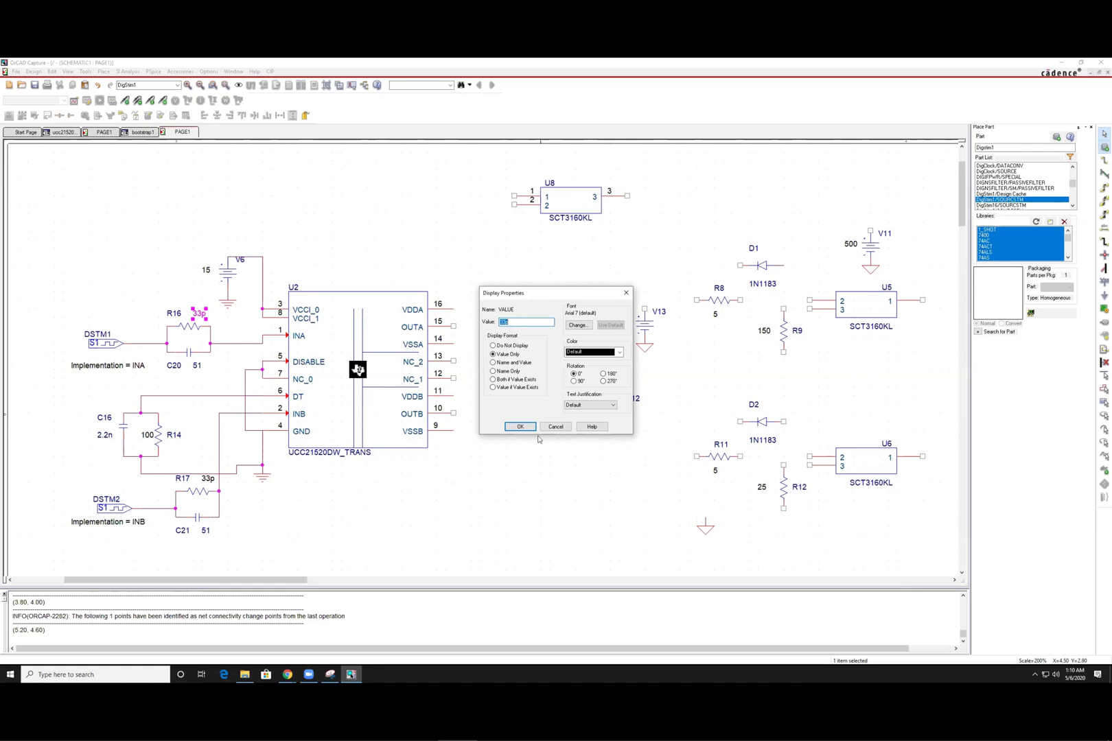
left_click(553, 427)
left_click(209, 389)
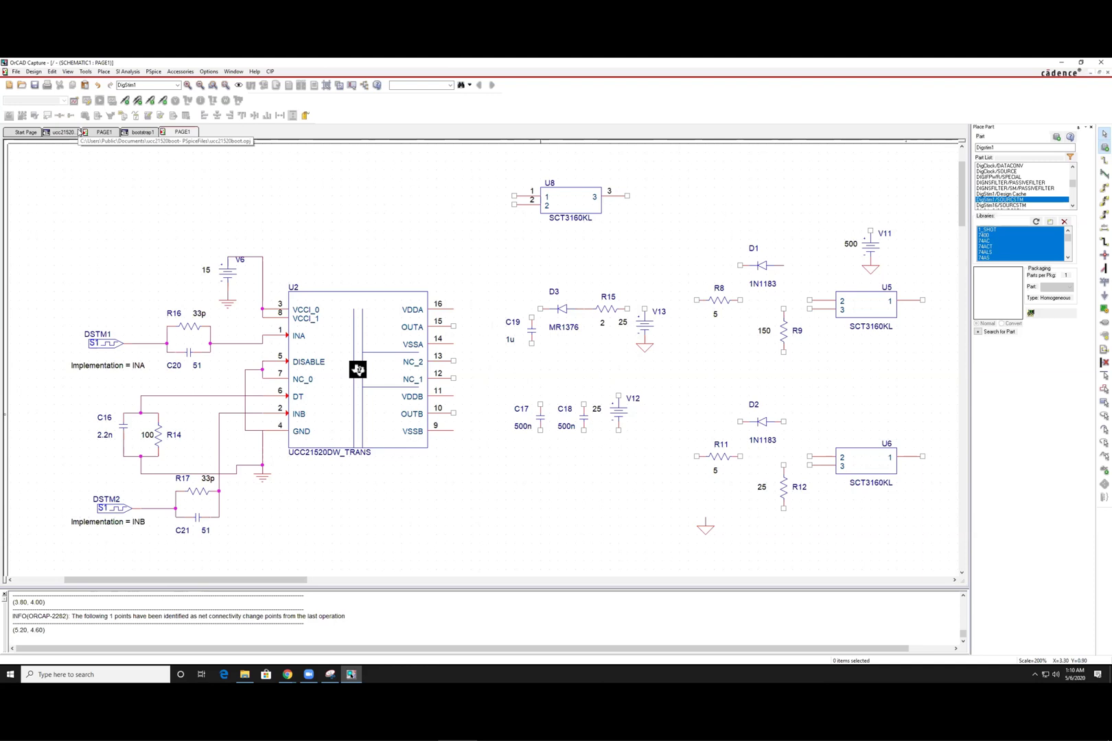
key("super+p")
key("Escape")
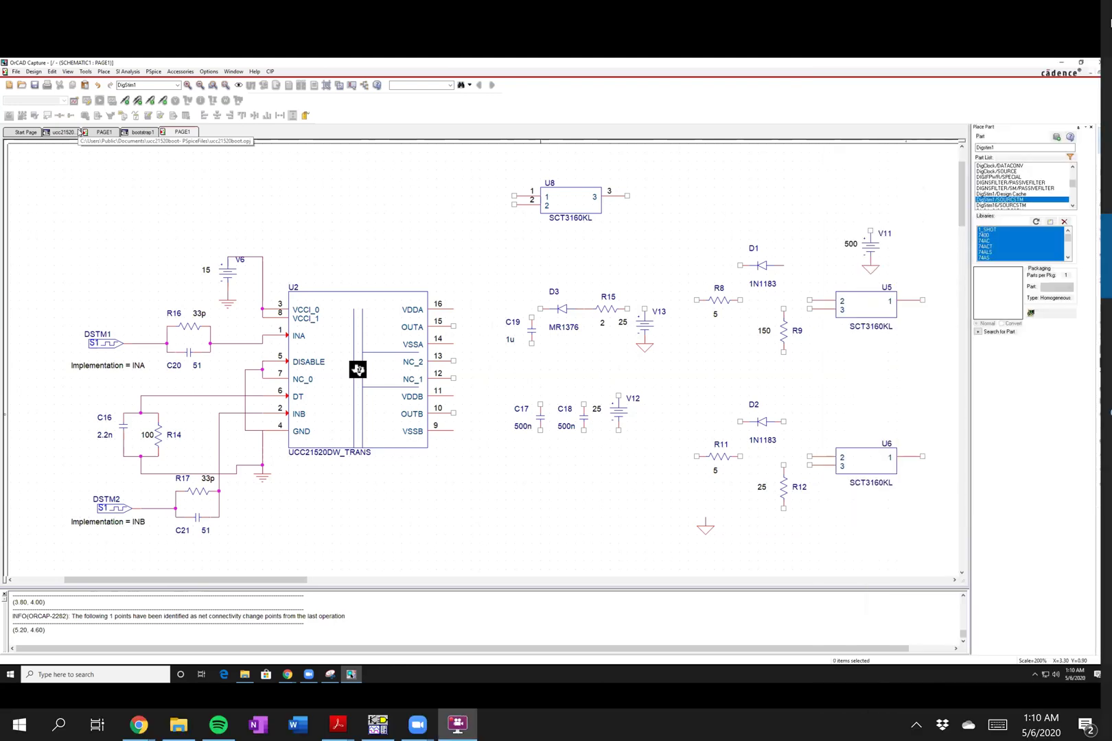
- Compare the pin numbering of the SCT3160KL parts U8 and U5
scroll(359, 239, "right", 5)
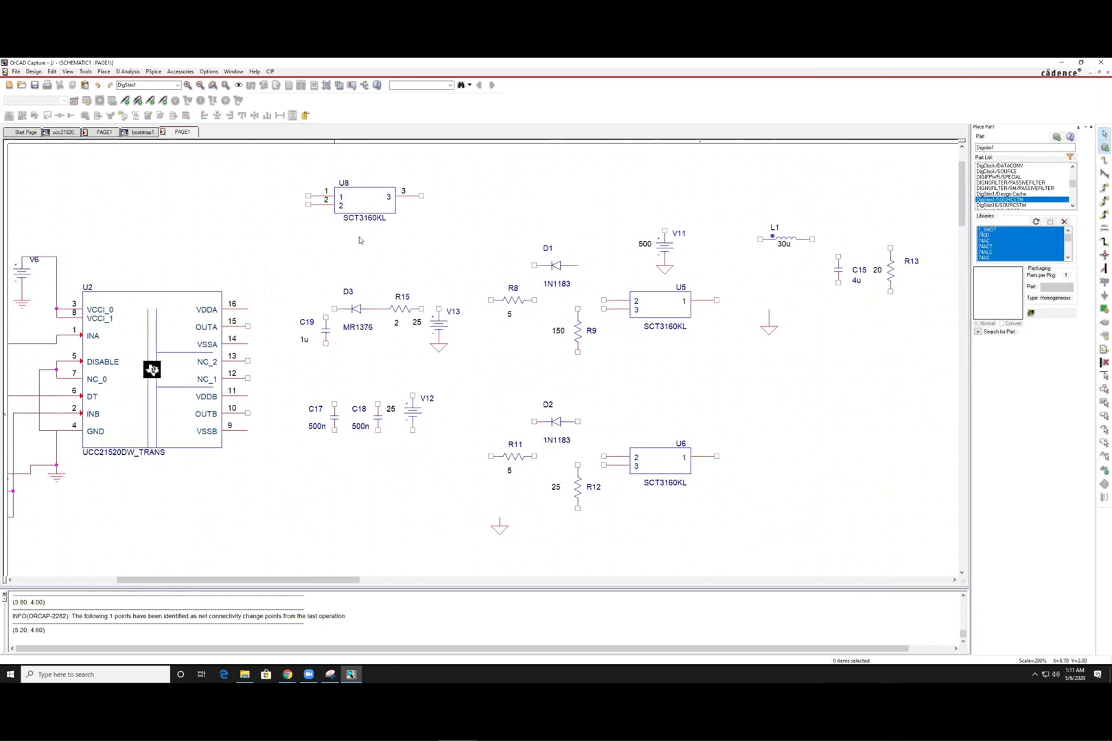
left_click_drag(204, 581, 231, 581)
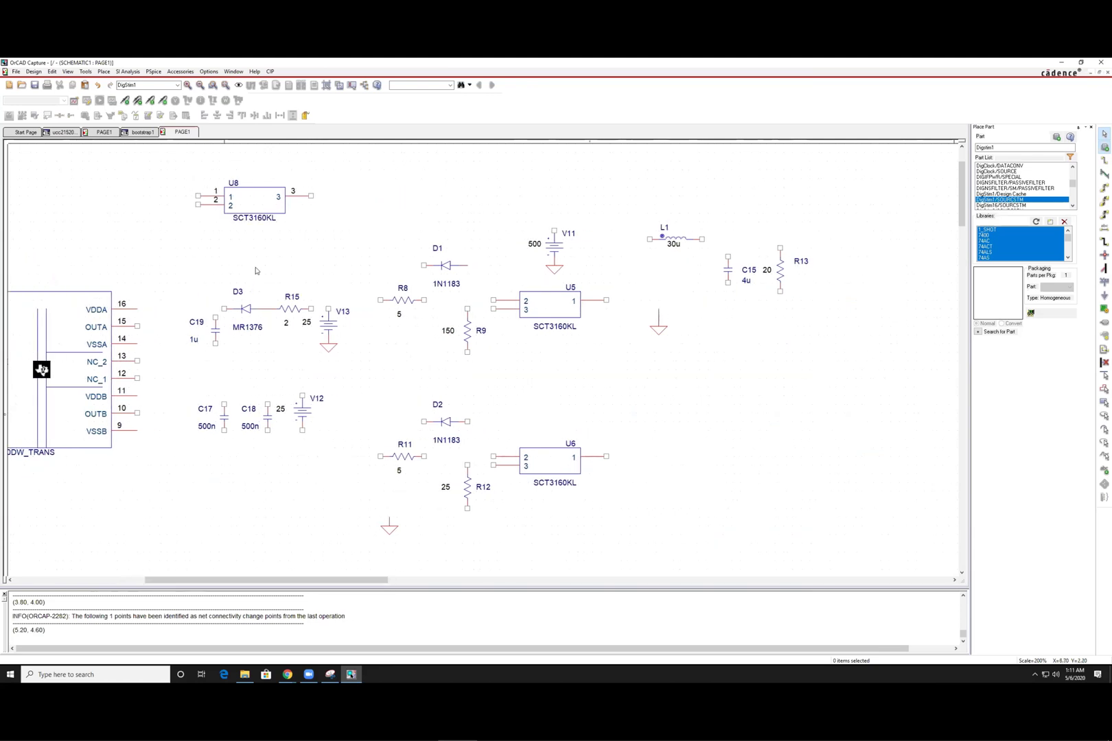
left_click(240, 215)
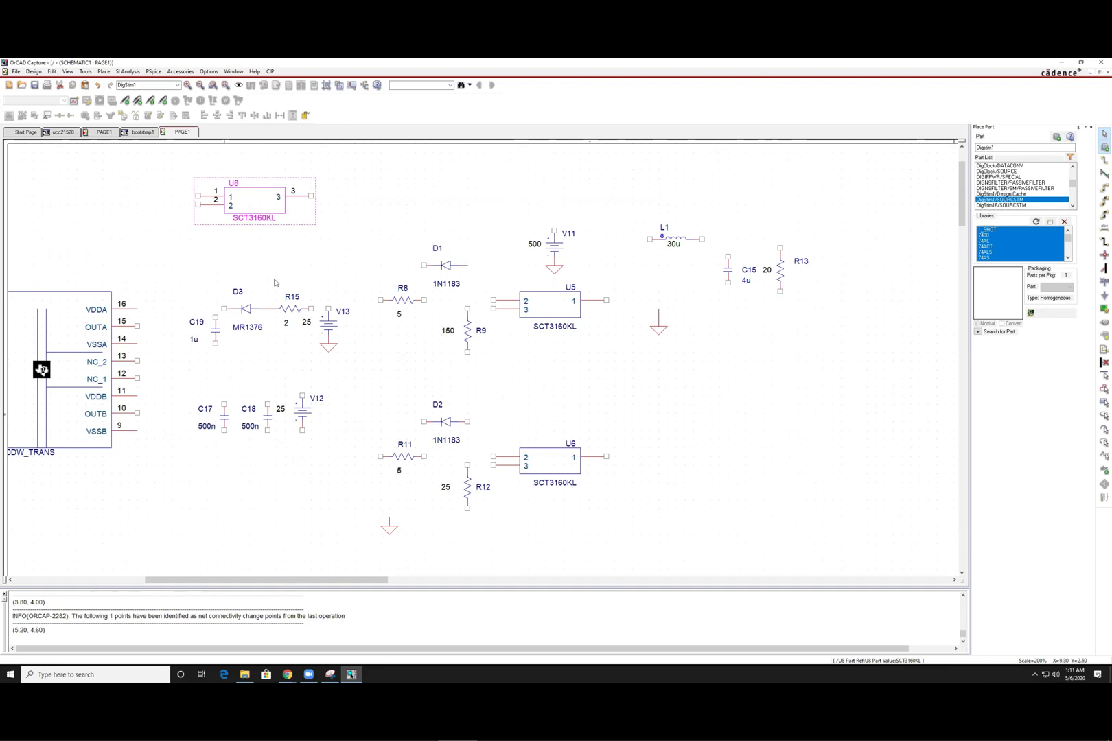
left_click(334, 260)
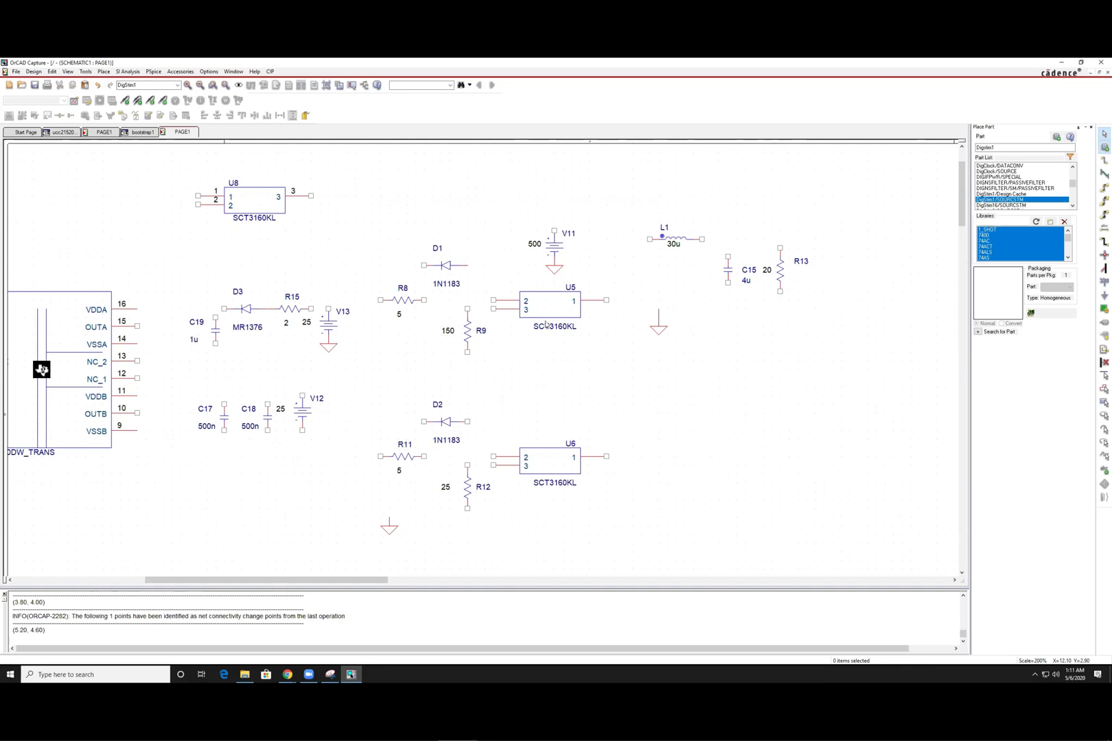
left_click(555, 328)
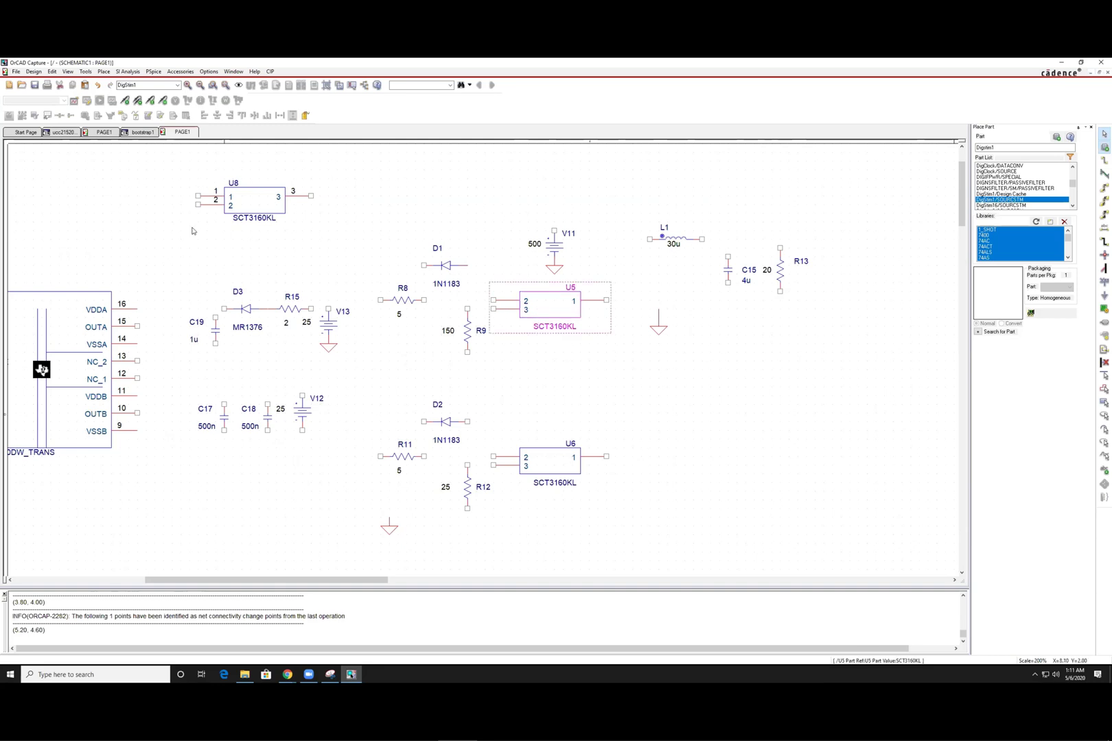
left_click(241, 218)
left_click(247, 205)
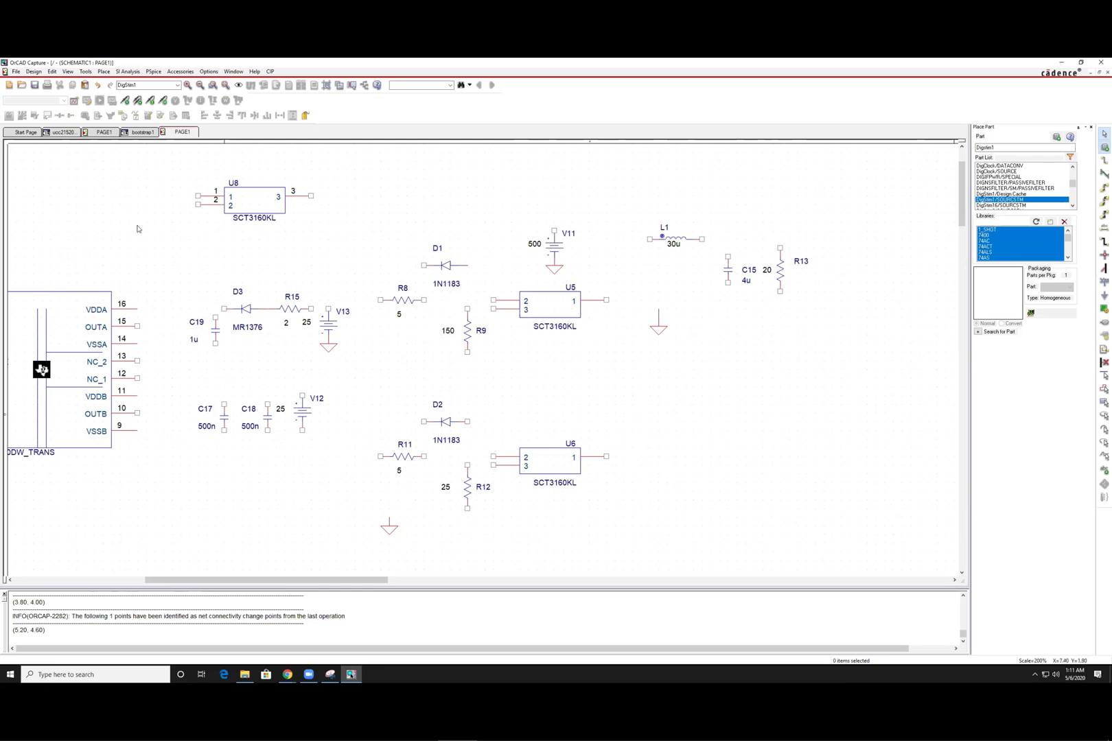
- Open the symbol of the SCT3160KL part U8 for editing
left_click(236, 209)
right_click(236, 208)
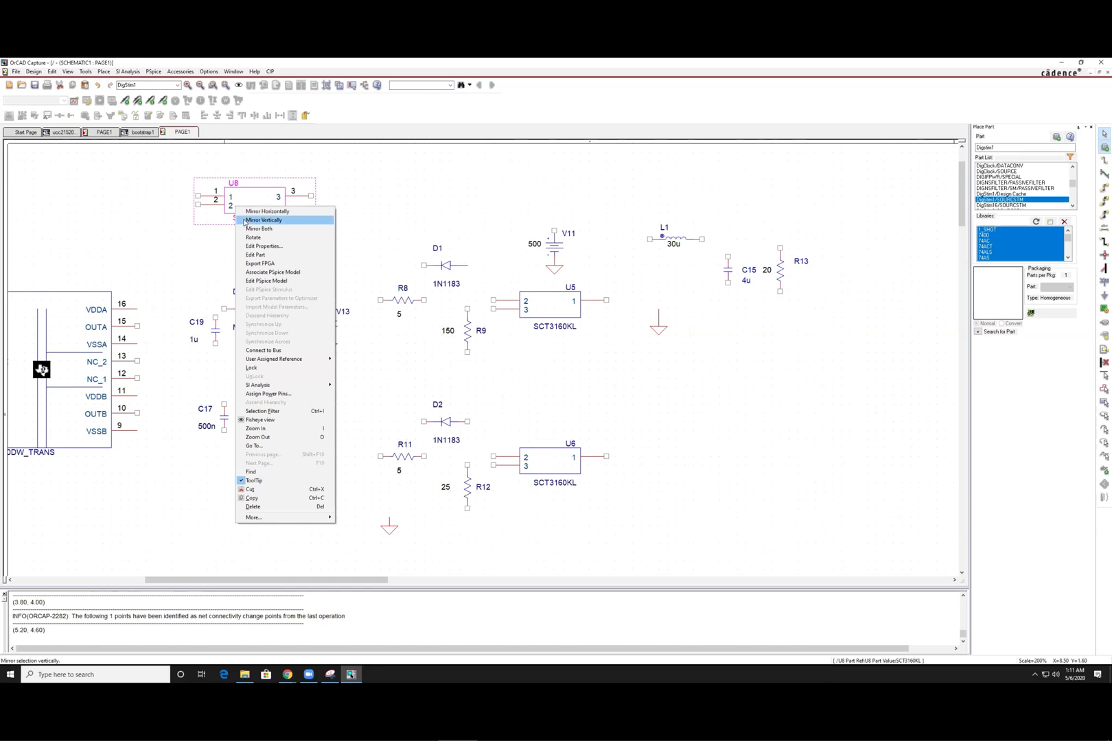
left_click(255, 255)
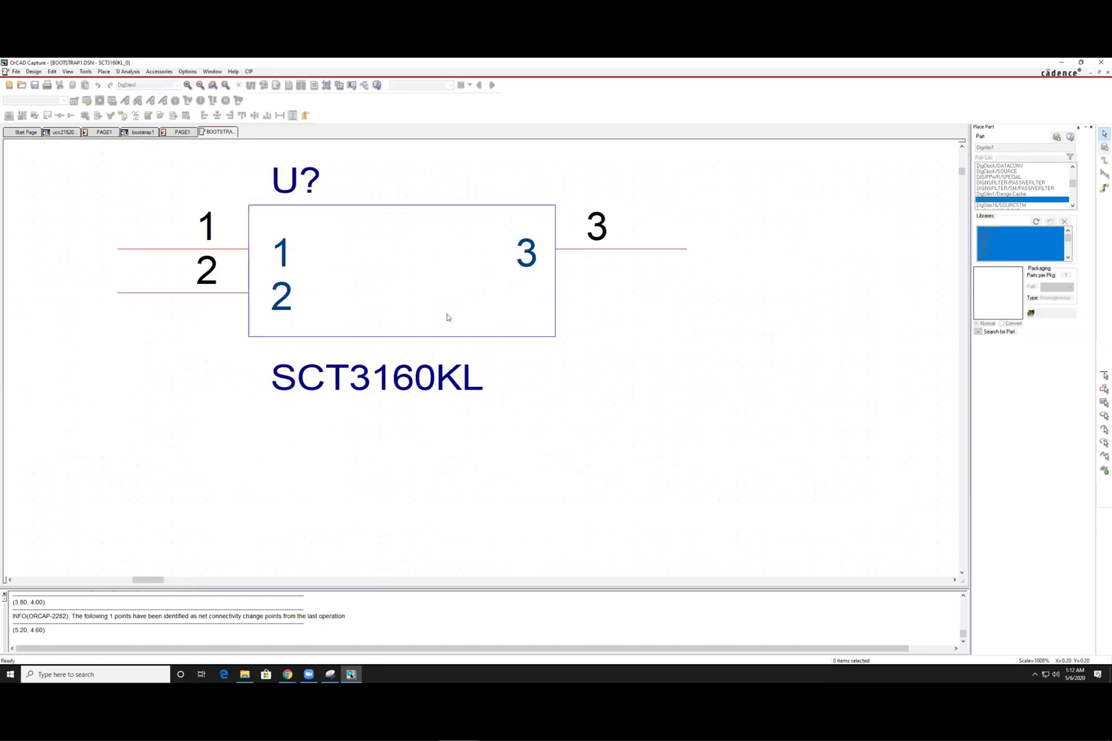
- Rotate the name label of pin 2 in the SCT3160KL symbol and undo the rotation
left_click(280, 296)
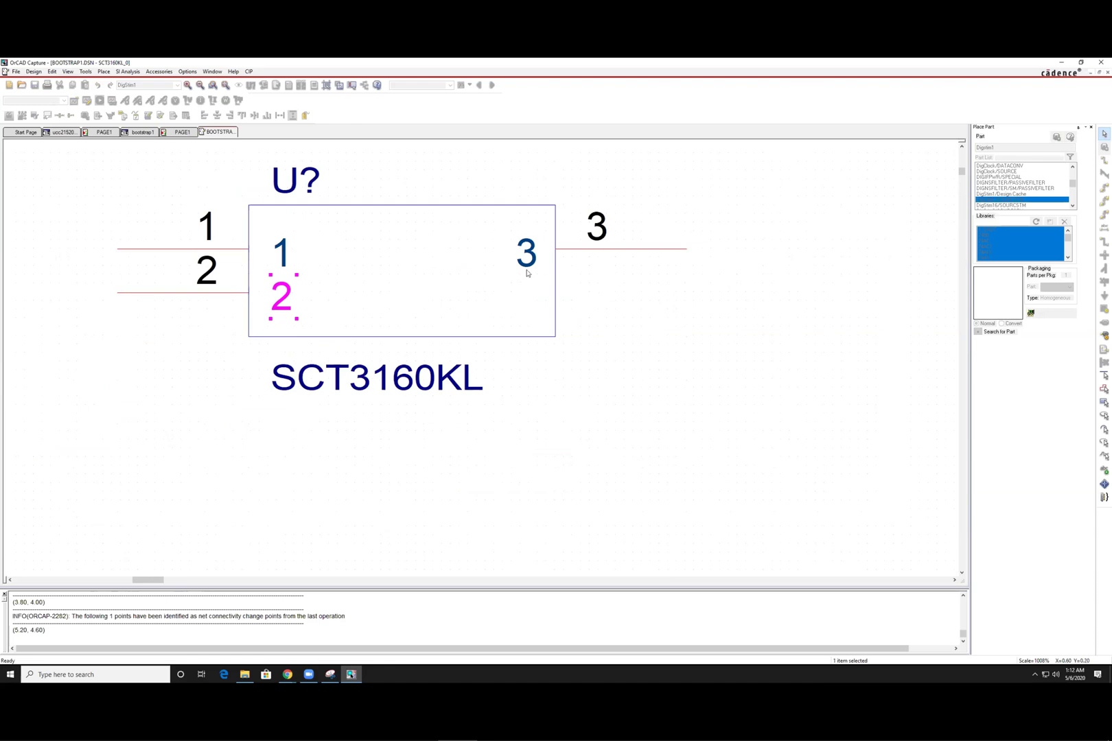
right_click(321, 281)
left_click(271, 295)
right_click(289, 296)
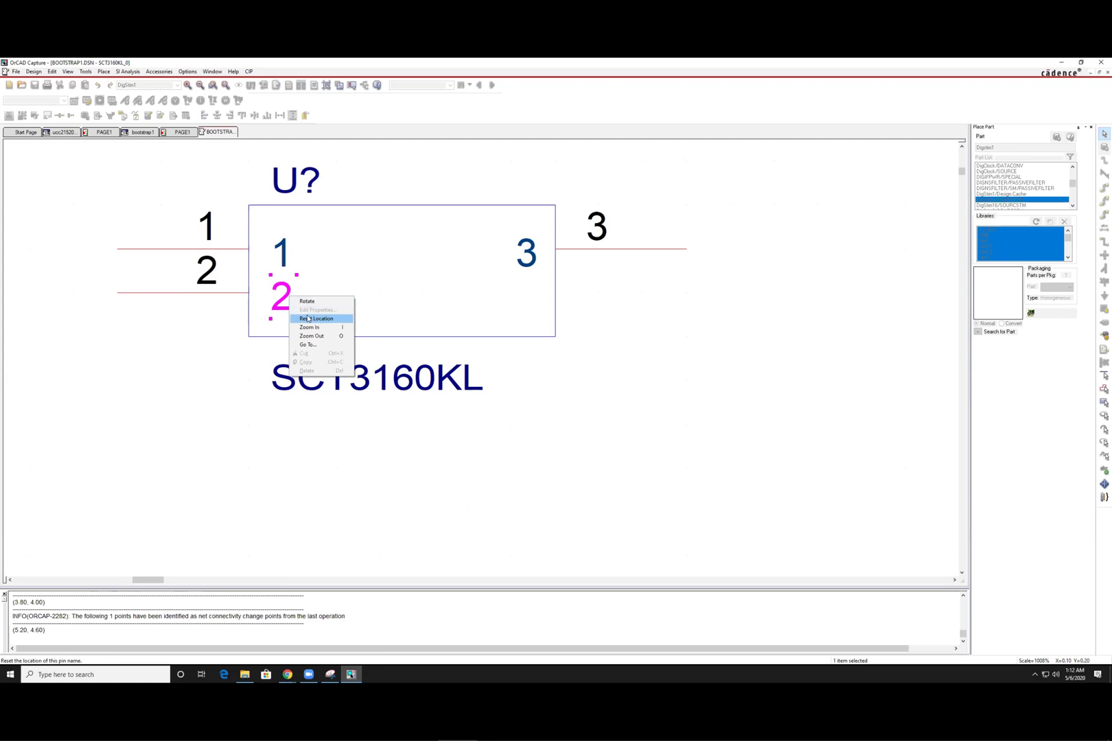
left_click(307, 302)
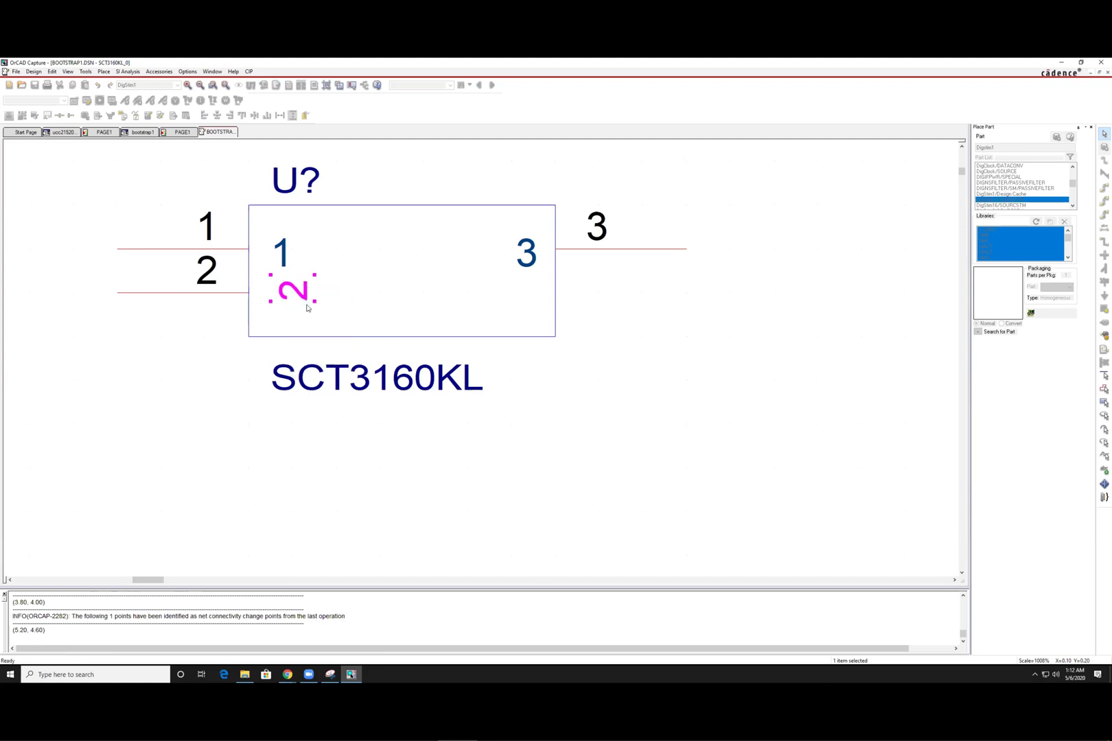
key("ctrl+z")
- Set the name of pin 2 in the SCT3160KL symbol to 45
left_click(211, 291)
right_click(211, 295)
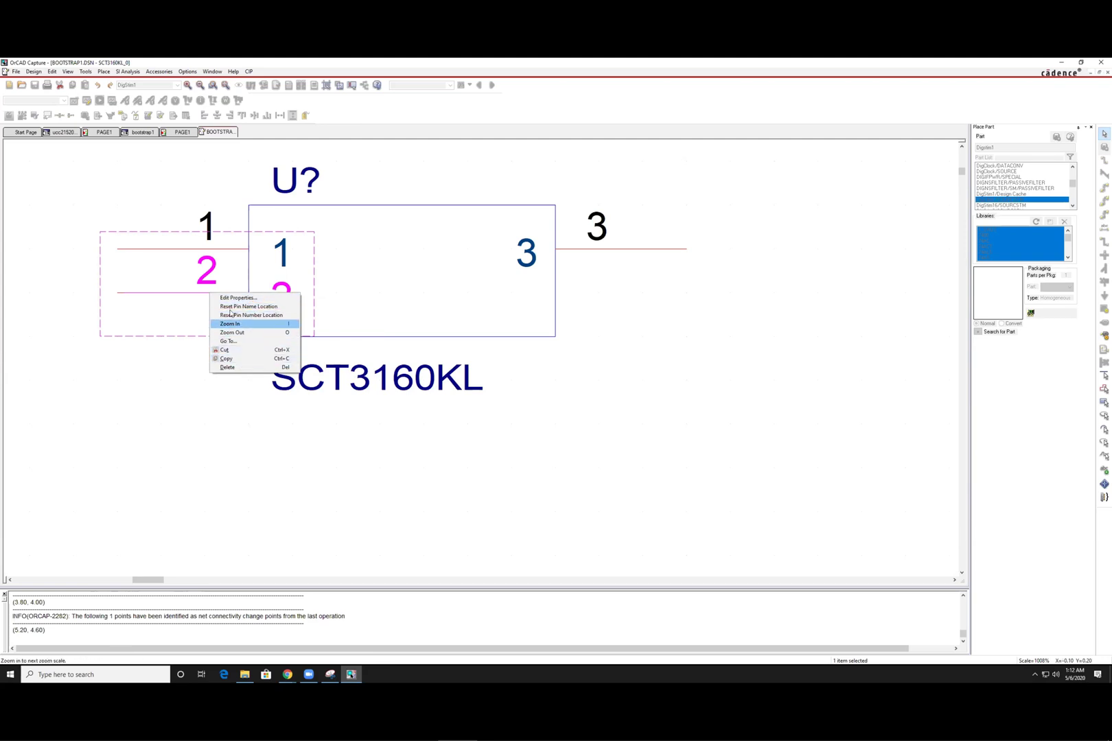
left_click(233, 298)
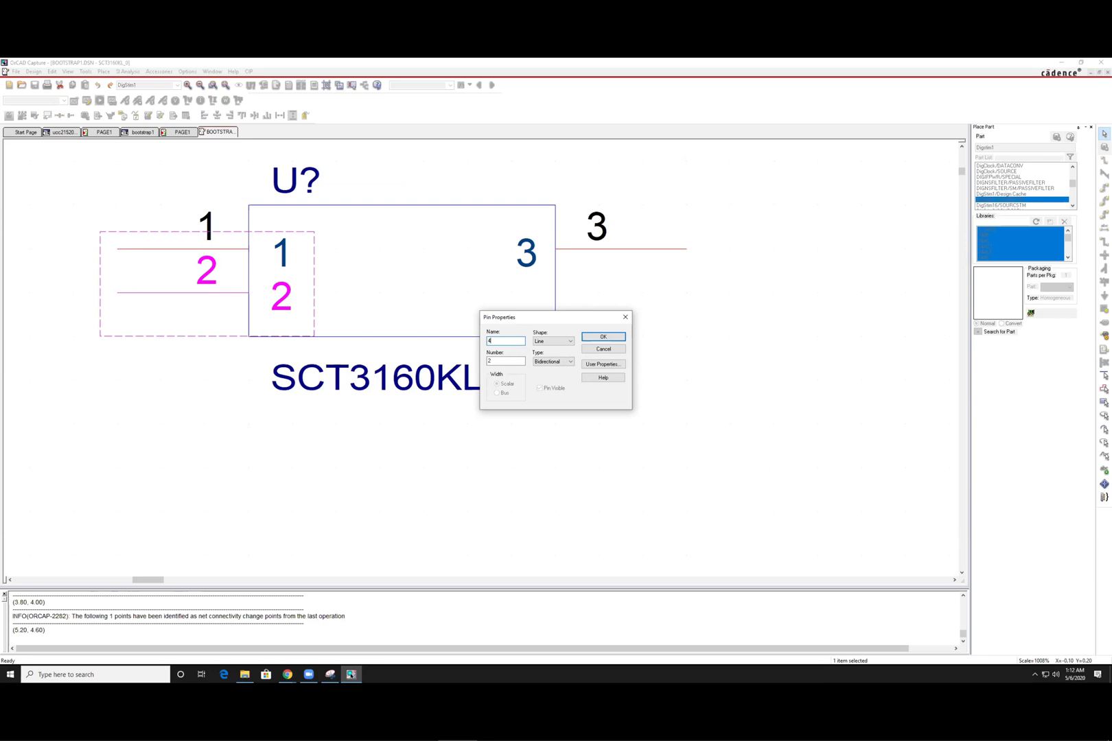
type("45")
key("Return")
left_click(391, 175)
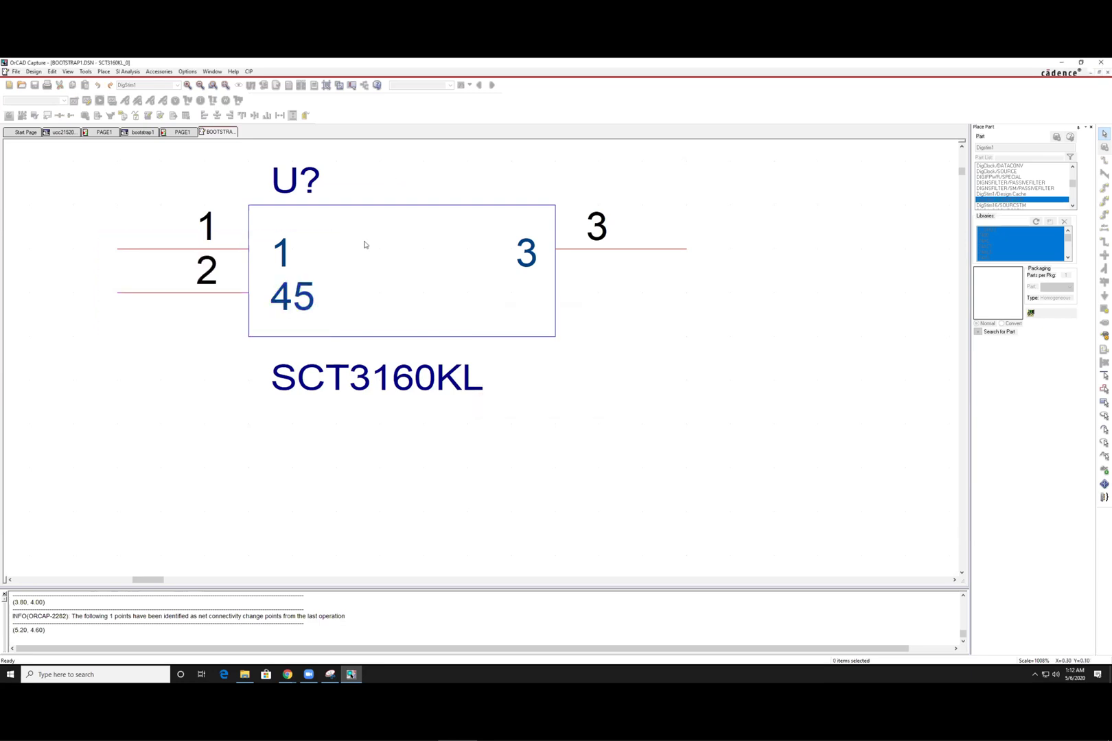
left_click(281, 255)
left_click(220, 239)
left_click(364, 275)
left_click(202, 228)
left_click(283, 252)
left_click(265, 259)
left_click(294, 248)
left_click(382, 256)
left_click(213, 234)
left_click(162, 214)
left_click_drag(145, 211, 194, 244)
left_click(166, 188)
- Set both the name and the number of pin 1 in the SCT3160KL symbol to 2
left_click(240, 248)
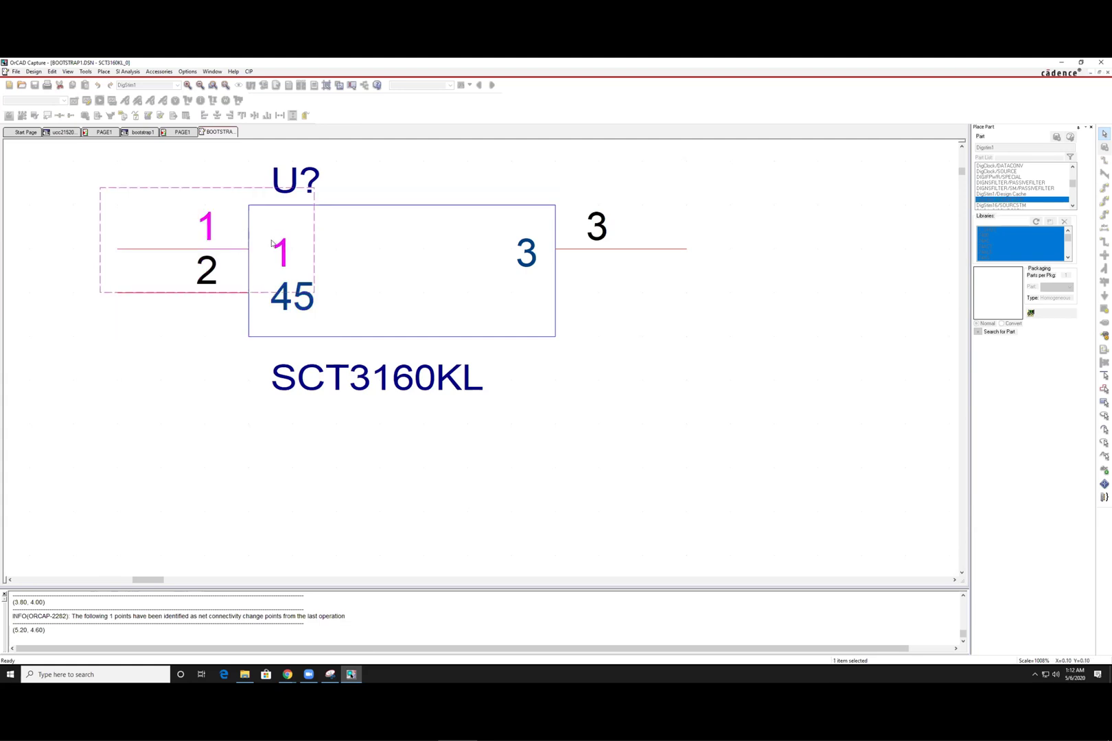
left_click(227, 250)
double_click(226, 249)
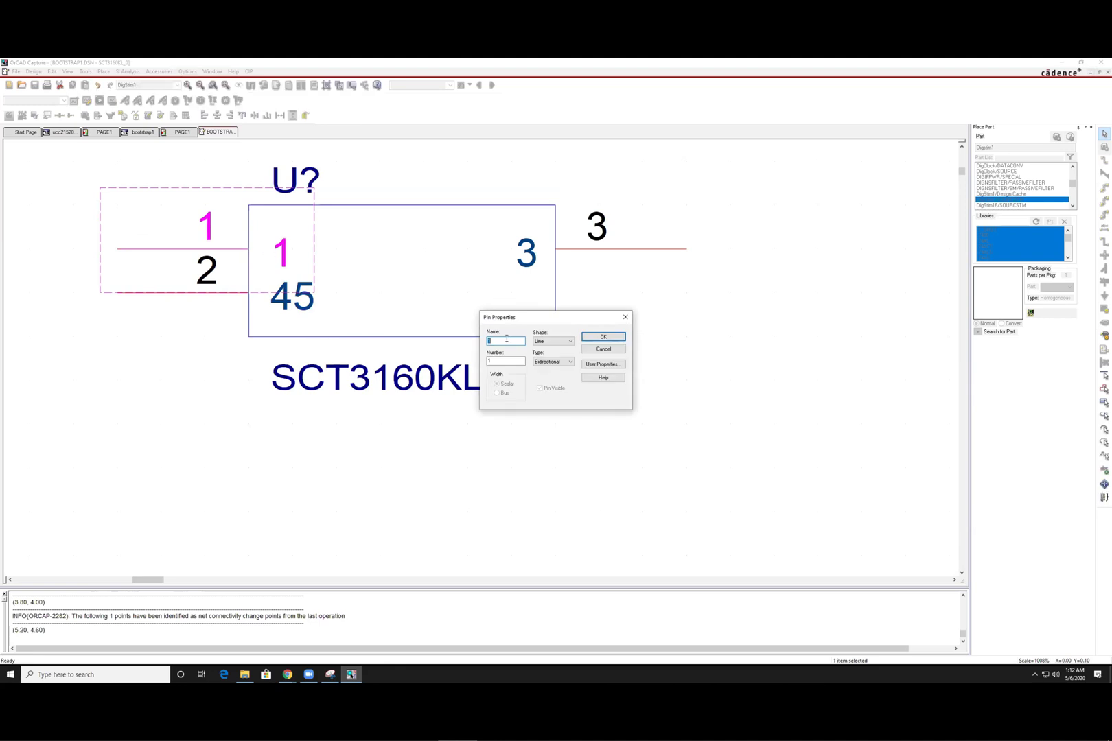
type("2")
left_click(510, 364)
key("Return")
scroll(510, 366, "up", 1)
left_click(236, 388)
left_click(291, 335)
double_click(219, 323)
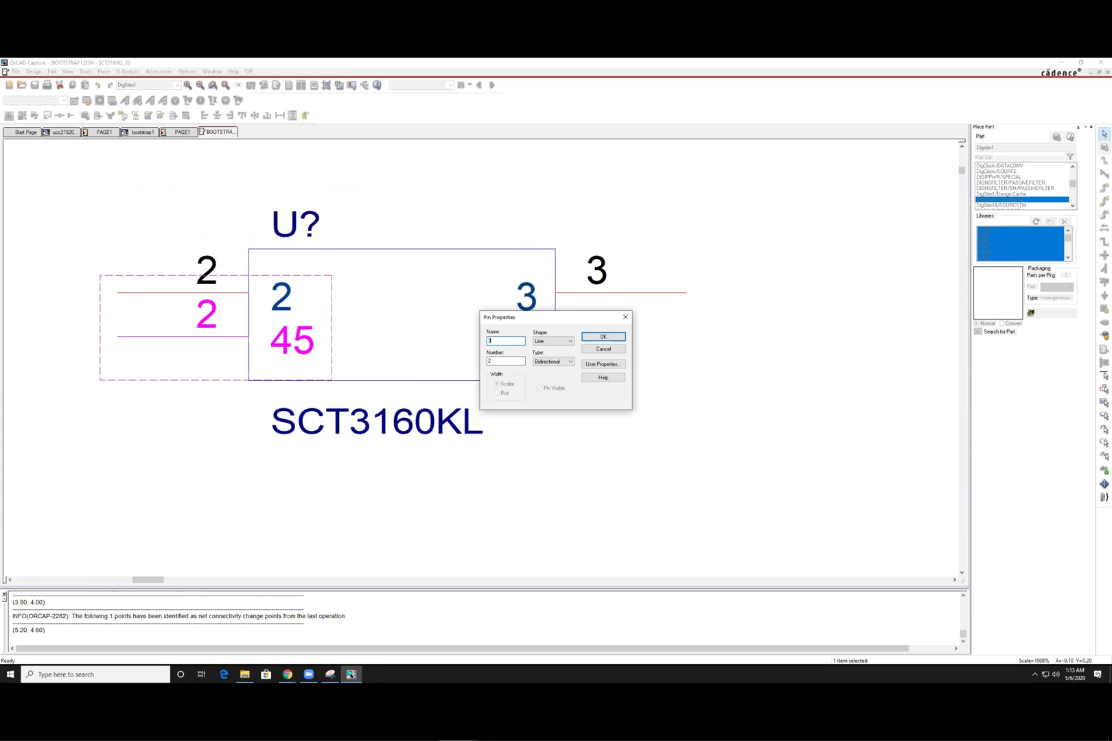
left_click(625, 317)
- Set both the name and the number of pin 3 in the SCT3160KL symbol to 1
left_click(537, 304)
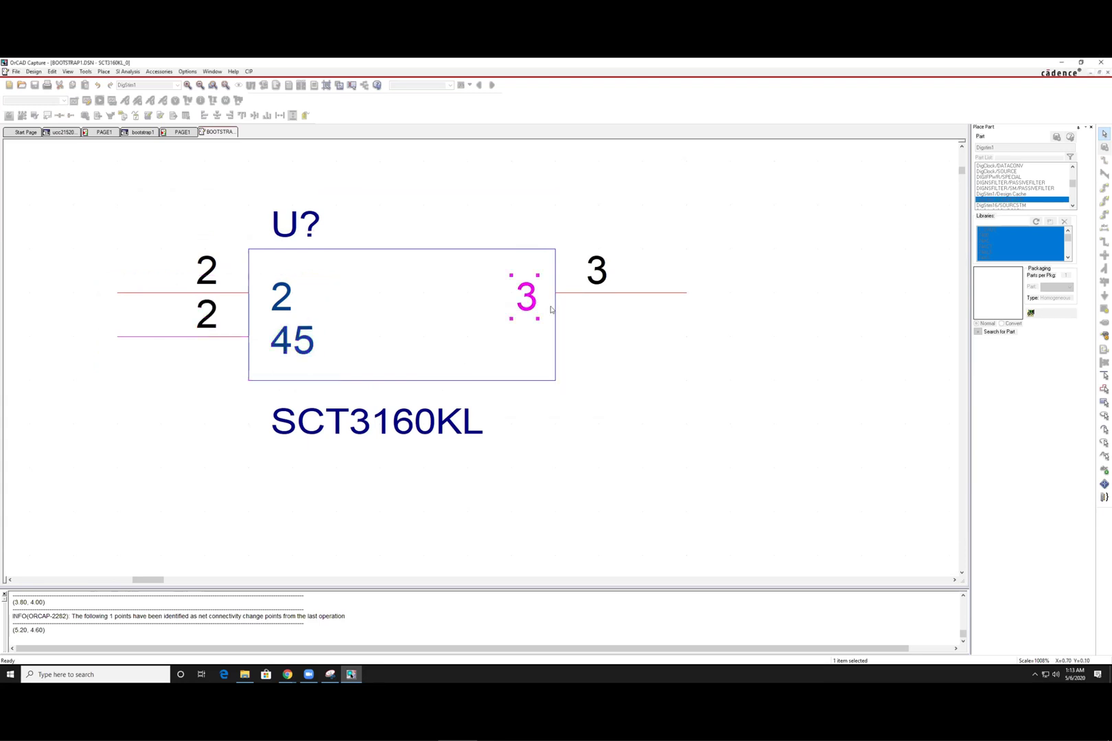
double_click(595, 299)
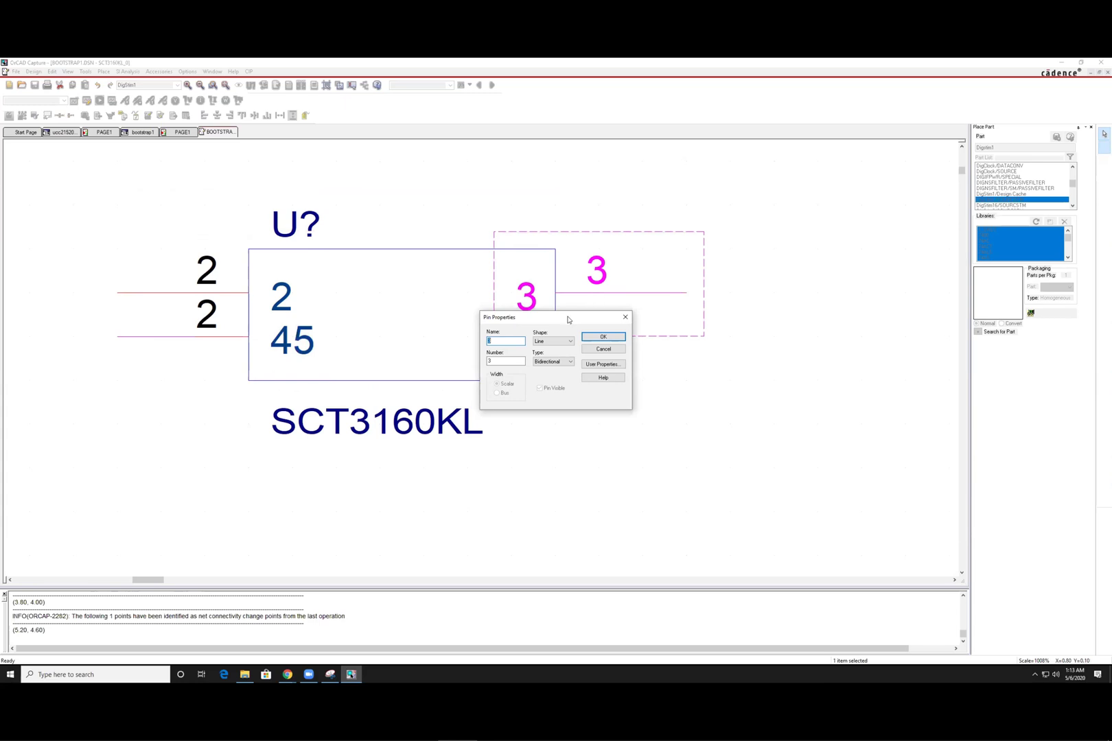
type("1")
key("Return")
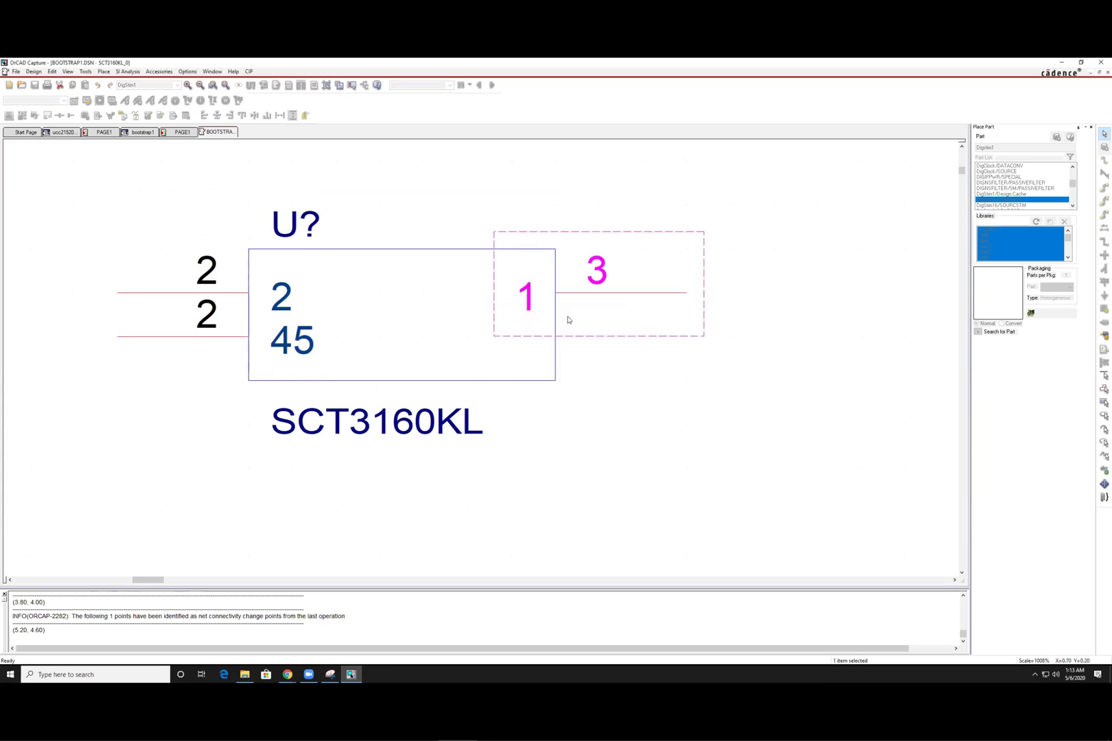
left_click(593, 308)
left_click(594, 284)
double_click(591, 298)
left_click(501, 362)
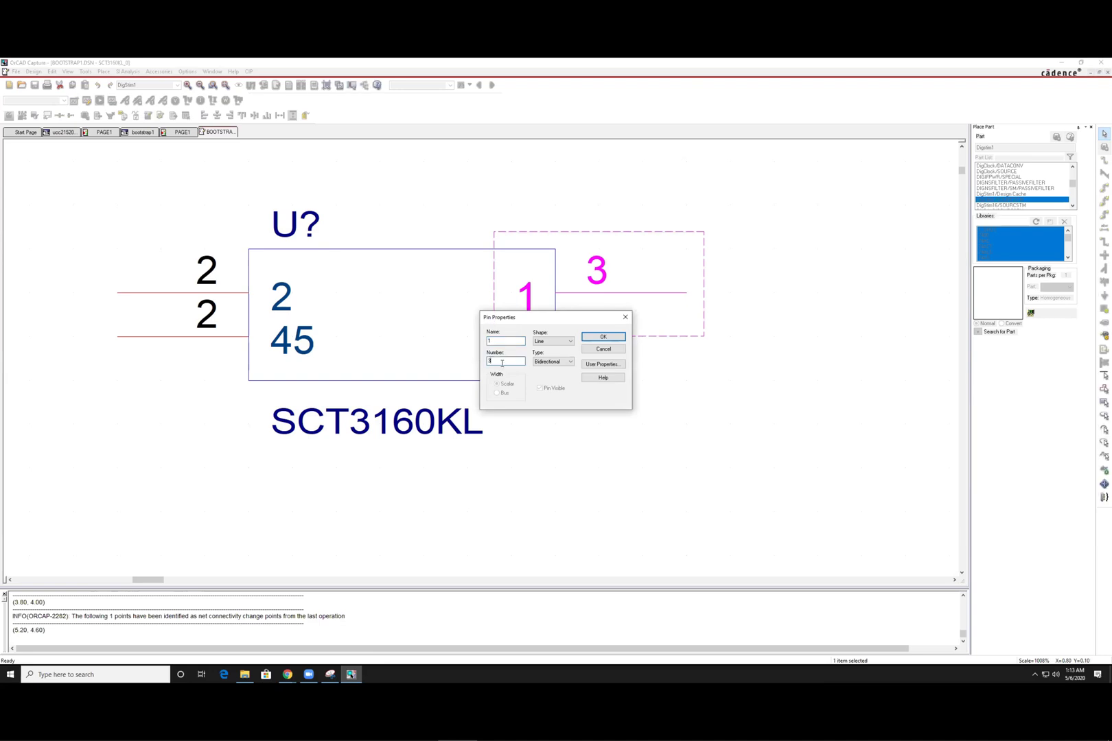
type("1")
key("Return")
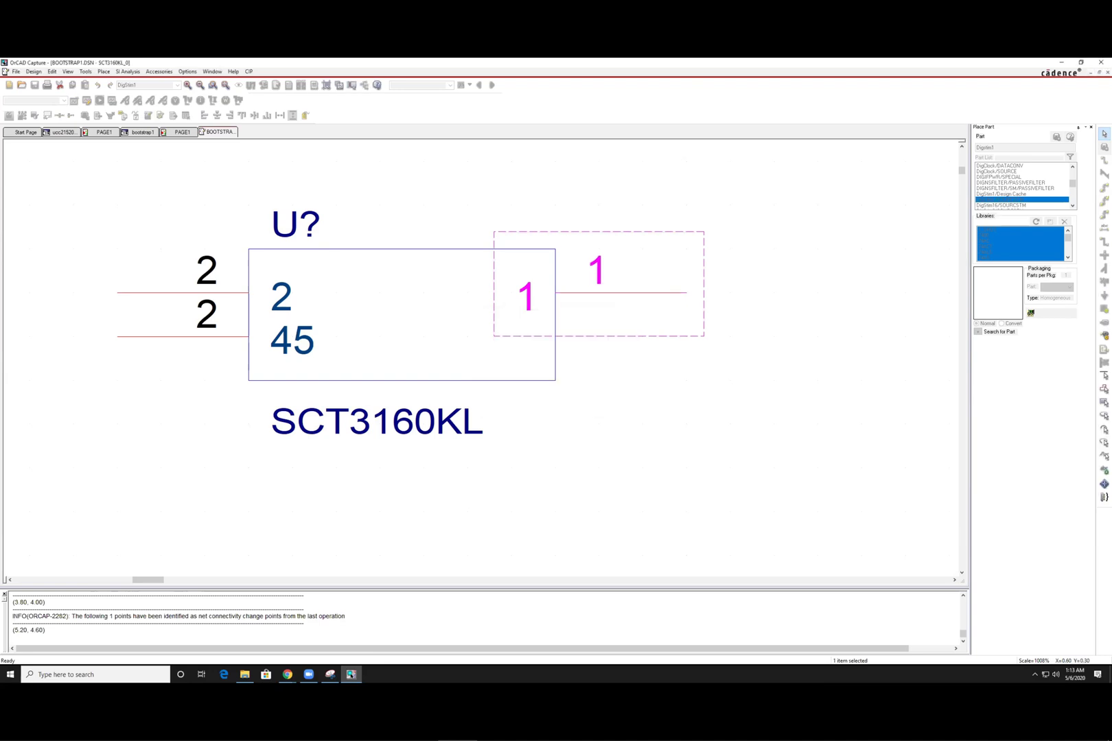
- Set both the name and the number of the pin named 45 in the SCT3160KL symbol to 3
left_click(641, 447)
double_click(225, 338)
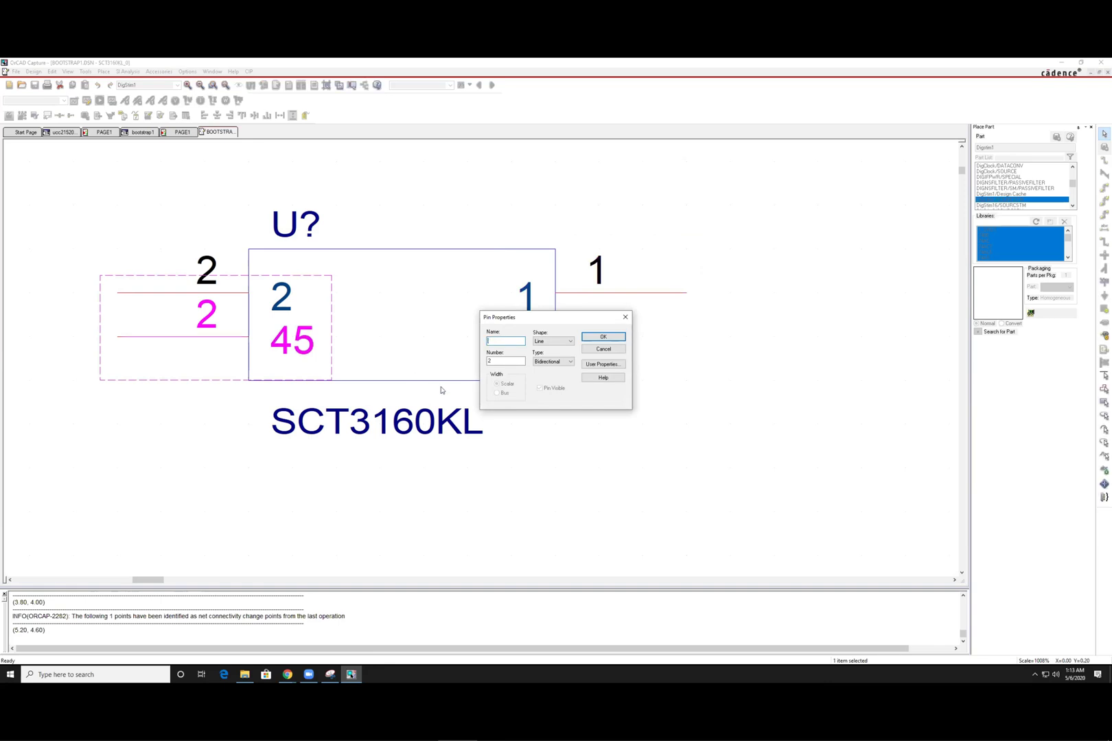
left_click(515, 362)
type("3")
left_click(614, 336)
left_click(493, 183)
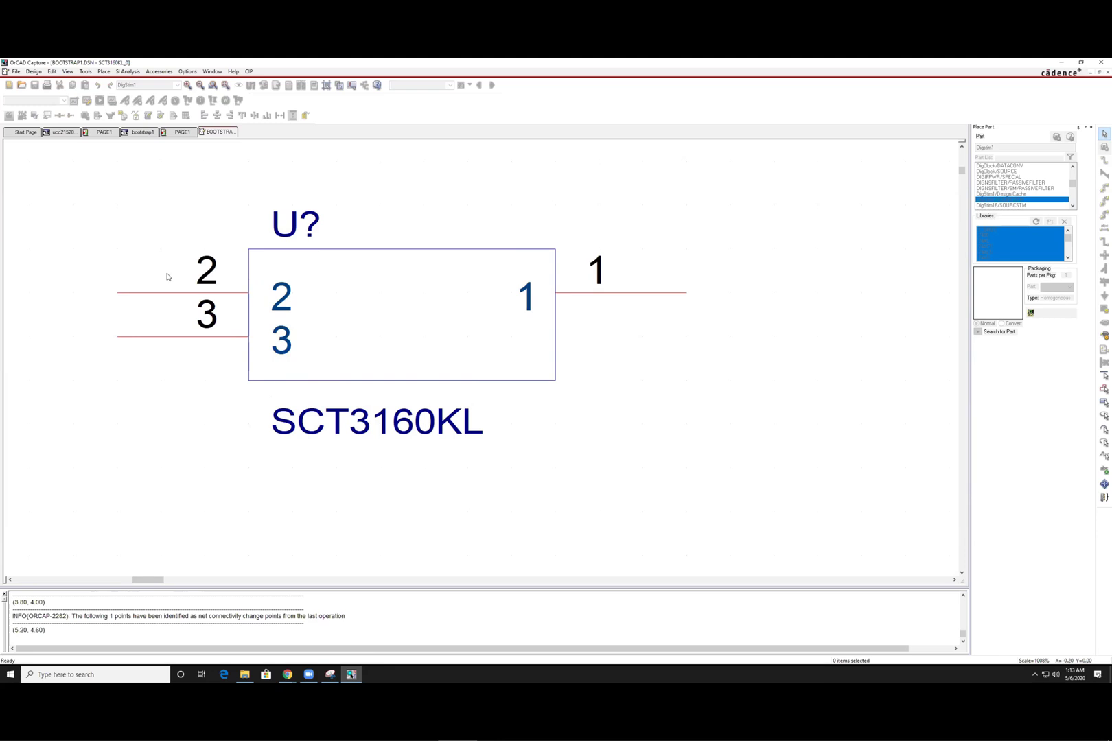
- Close the SCT3160KL symbol editor, updating only the current part instance and accepting the loss of the undo history
right_click(219, 133)
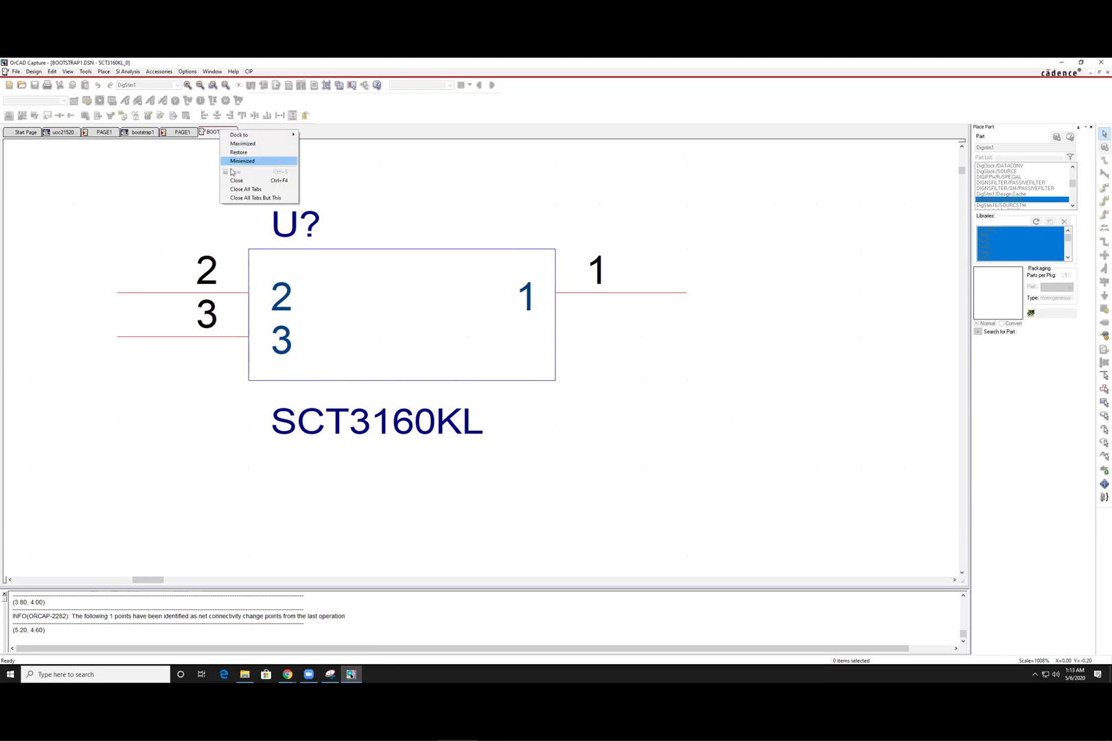
left_click(208, 146)
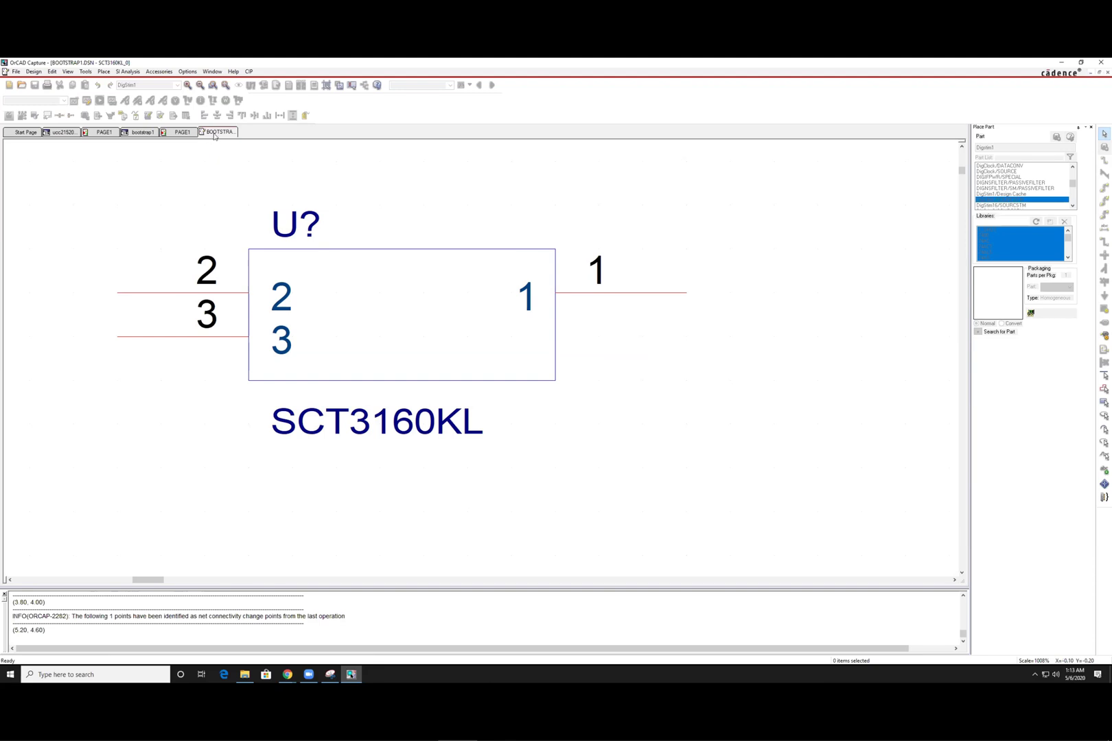
right_click(214, 135)
left_click(243, 186)
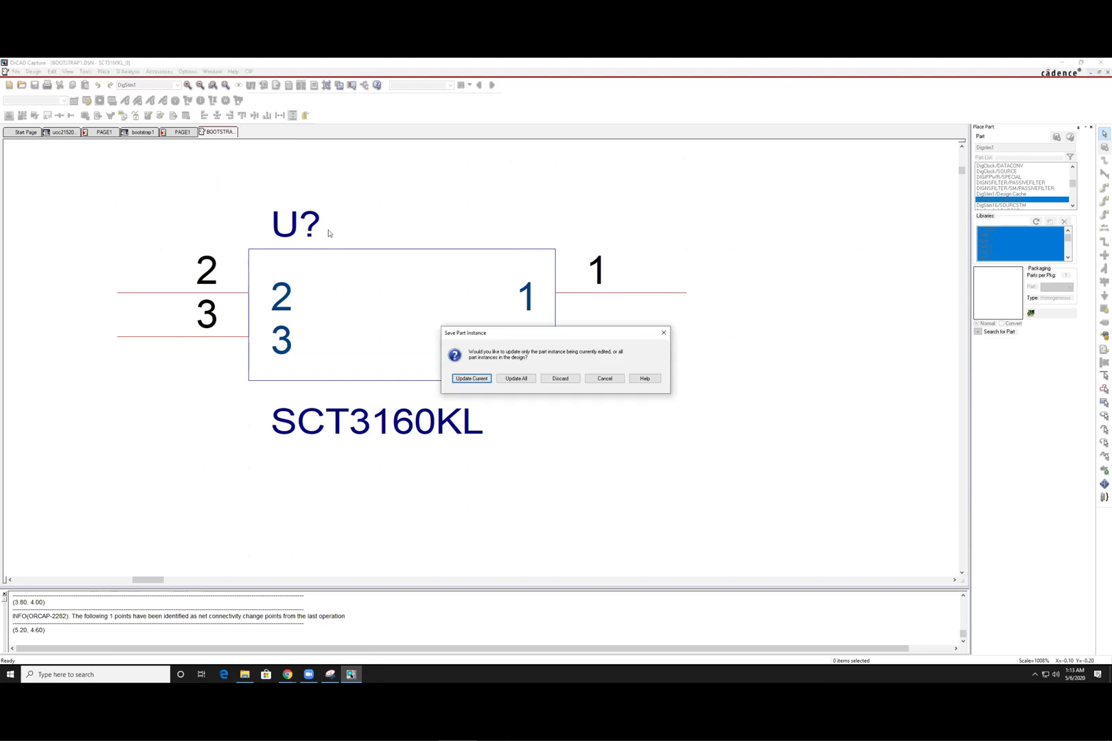
left_click(471, 378)
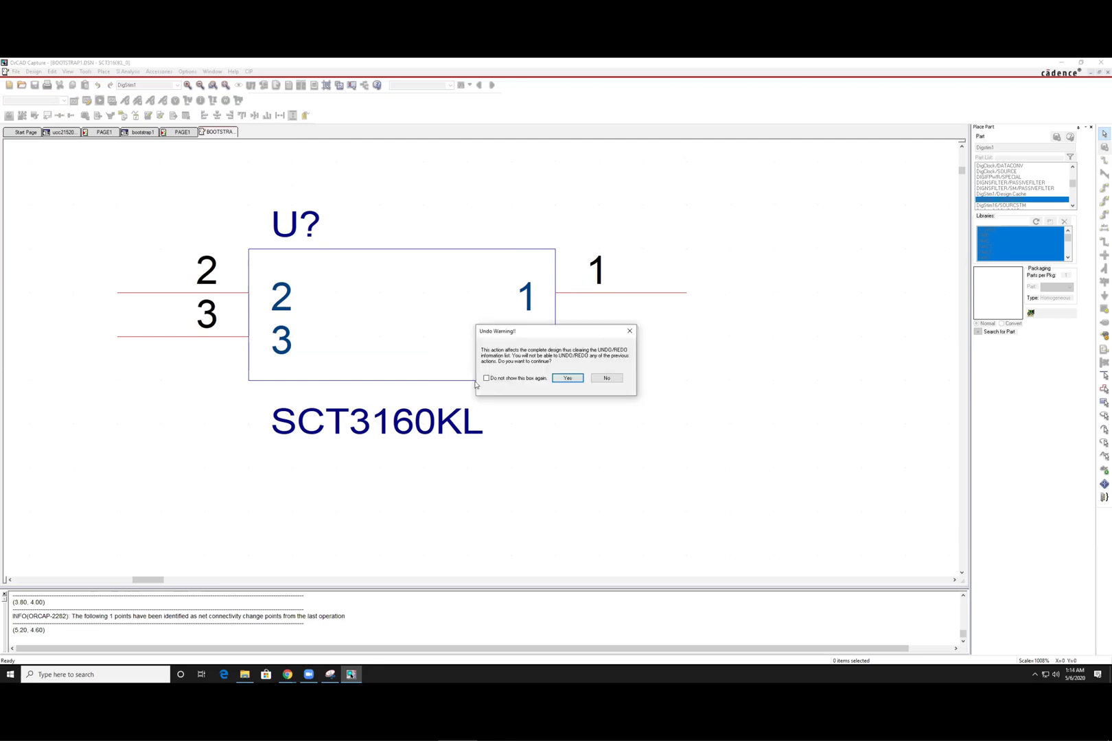
left_click(567, 379)
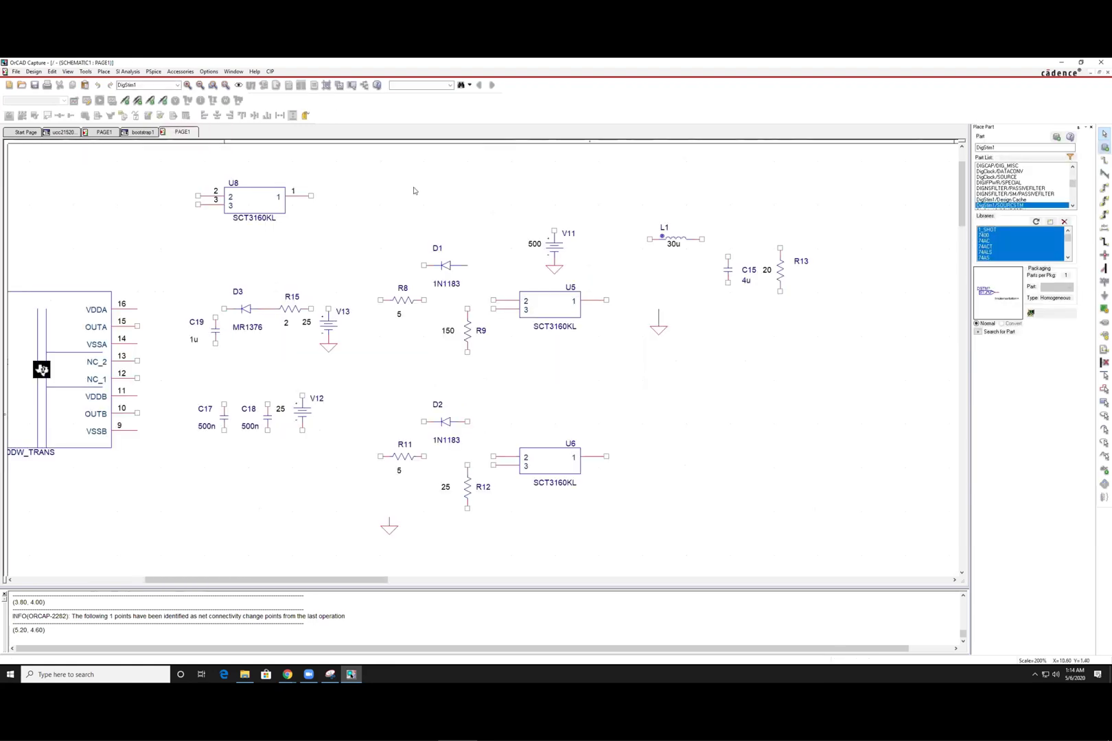
- Move the edited part U8 a short distance to the right along the top of the schematic
left_click(261, 208)
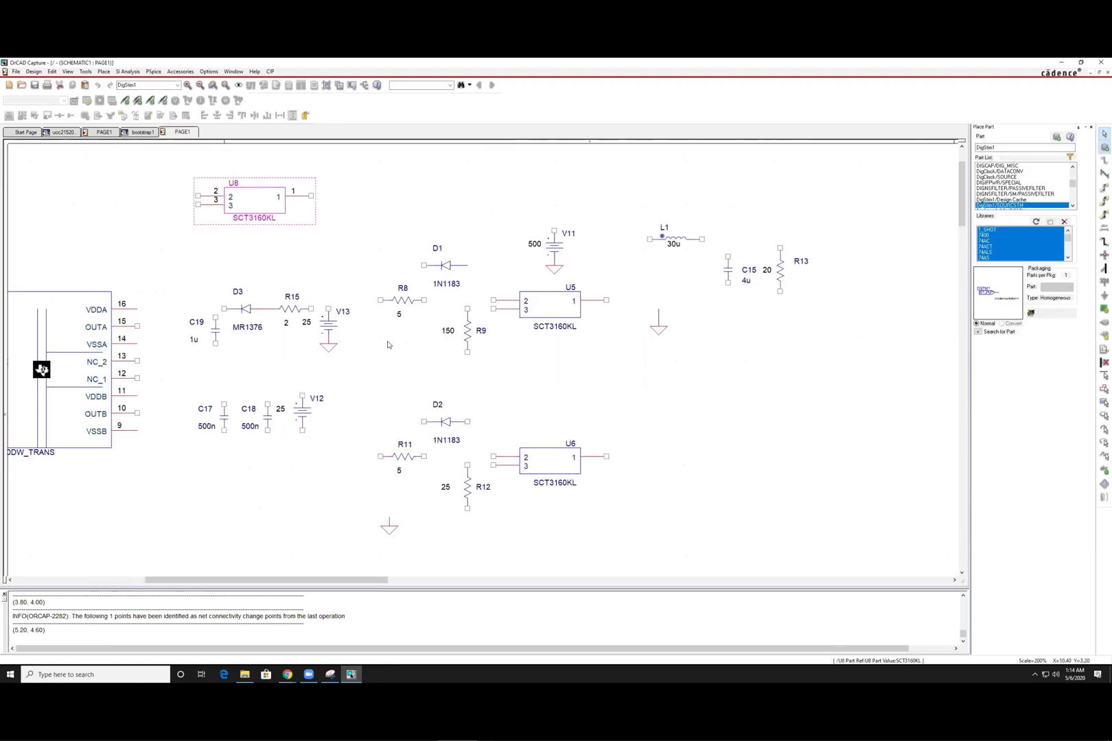
left_click_drag(266, 215, 326, 214)
left_click(466, 209)
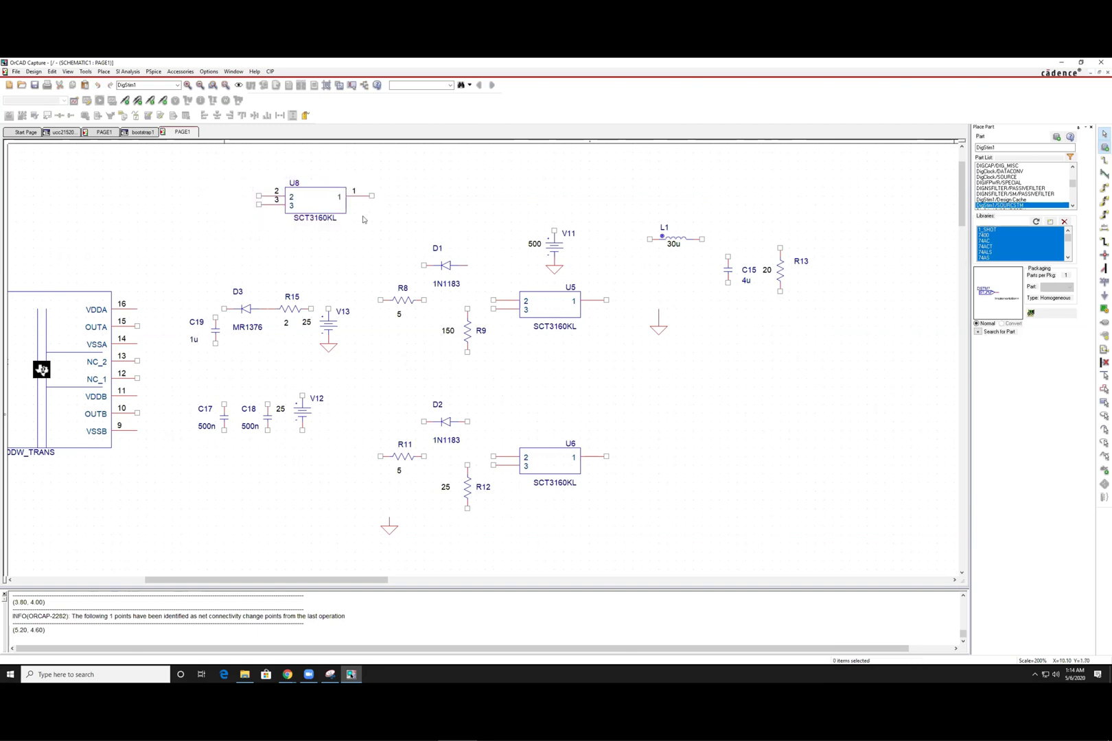
left_click(321, 213)
left_click(476, 216)
- Replace MOSFET U6 with the edited part U8 beside D2 and R12, and delete U6
left_click(338, 209)
left_click_drag(338, 210, 628, 474)
left_click(604, 419)
left_click(561, 480)
left_click_drag(552, 470, 769, 470)
left_click_drag(569, 403, 544, 437)
left_click(687, 440)
left_click(782, 464)
key("Delete")
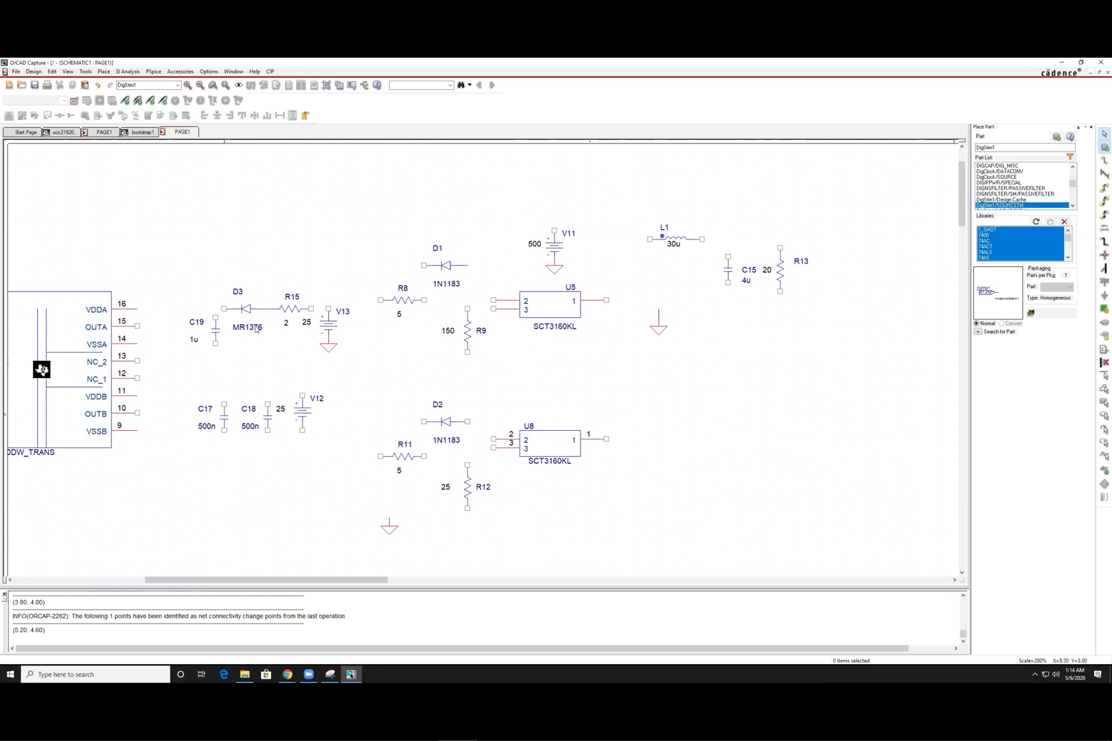
- Wire the driver's VDDA pin to diode D3 and resistor R15 to the positive terminal of source V13
key("w")
left_click(136, 309)
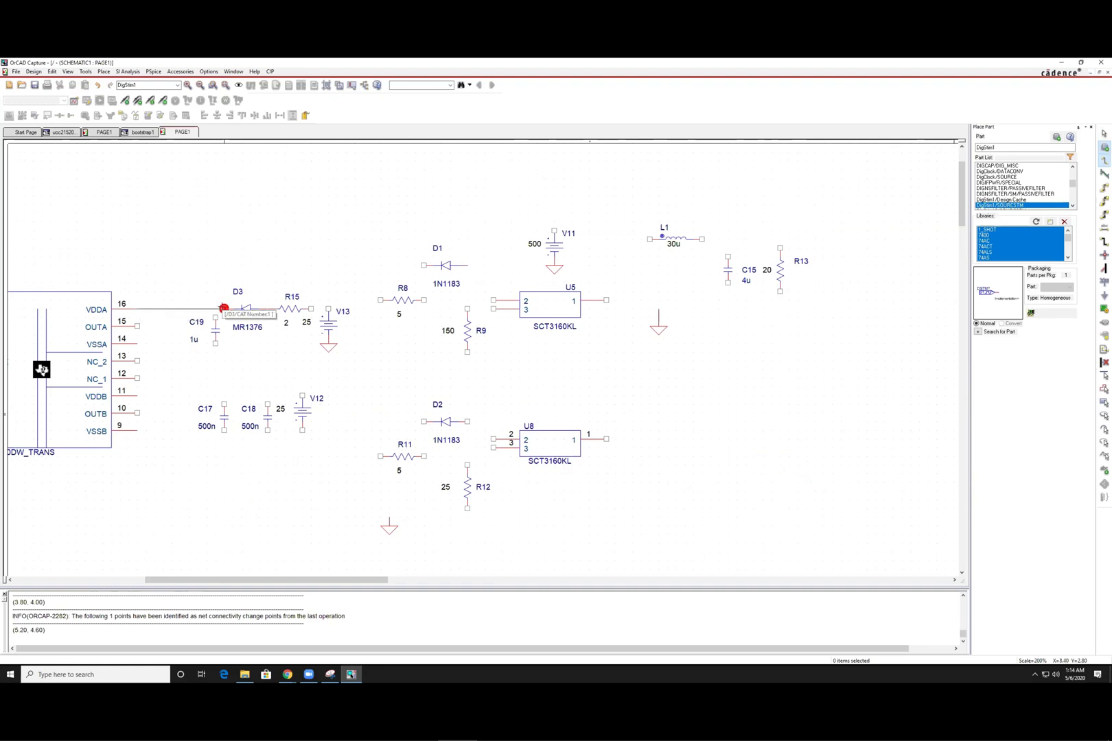
left_click(223, 308)
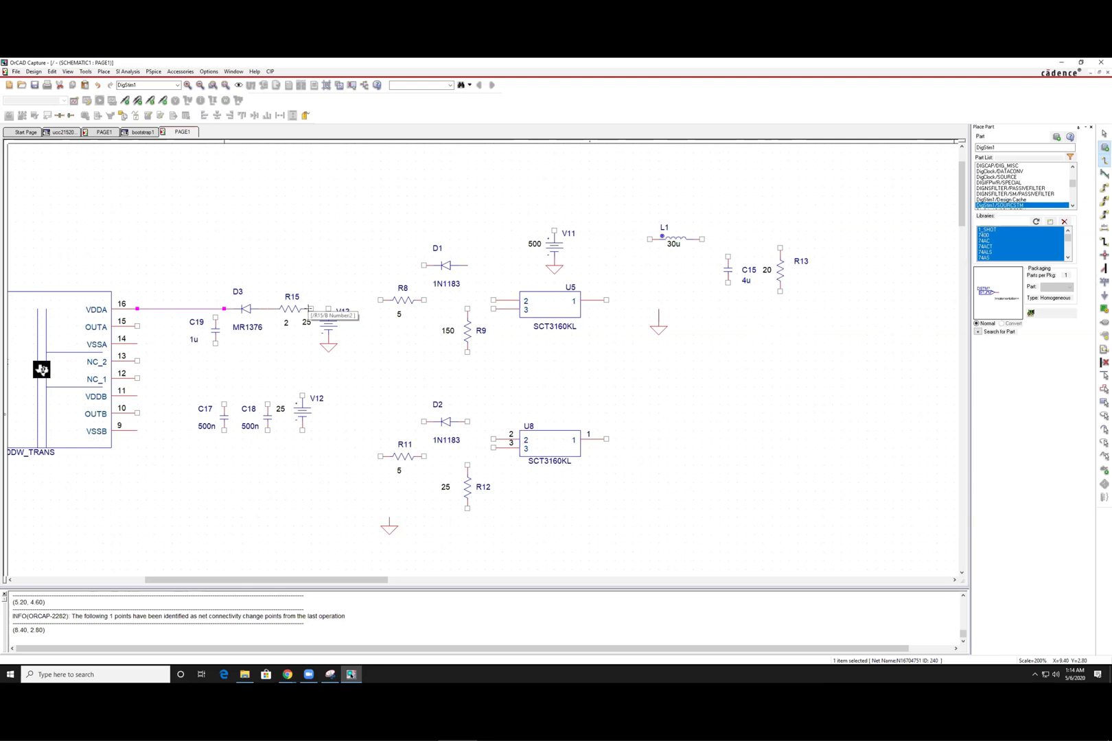
left_click(311, 309)
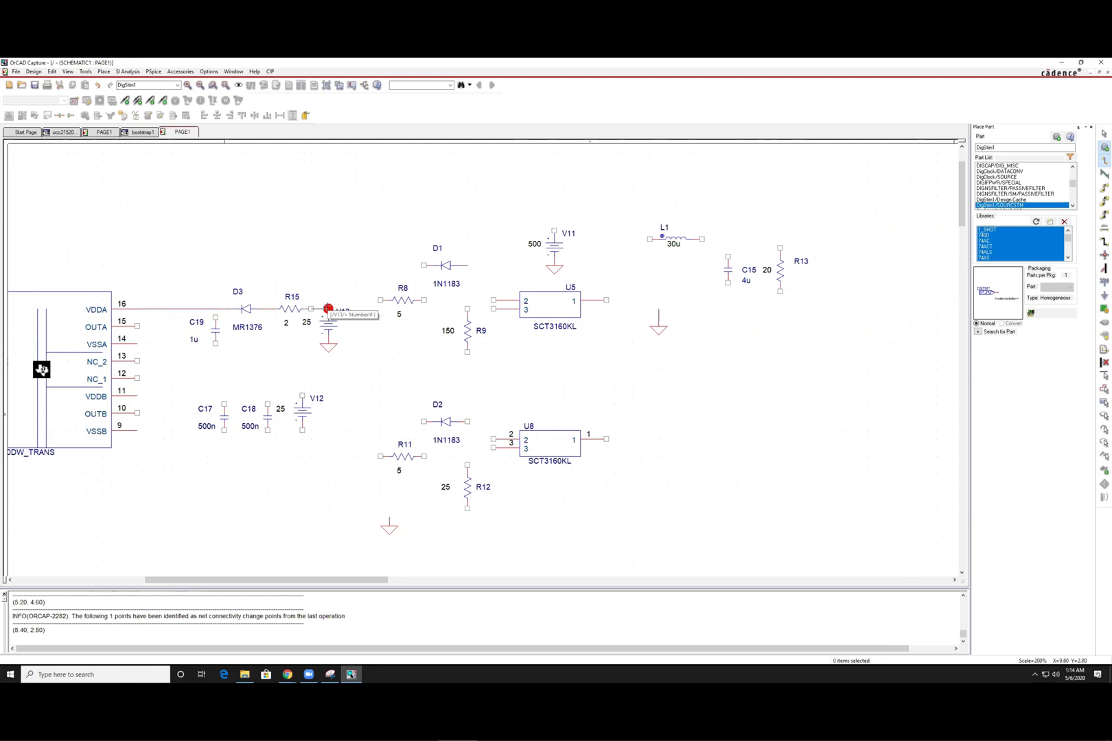
left_click(328, 309)
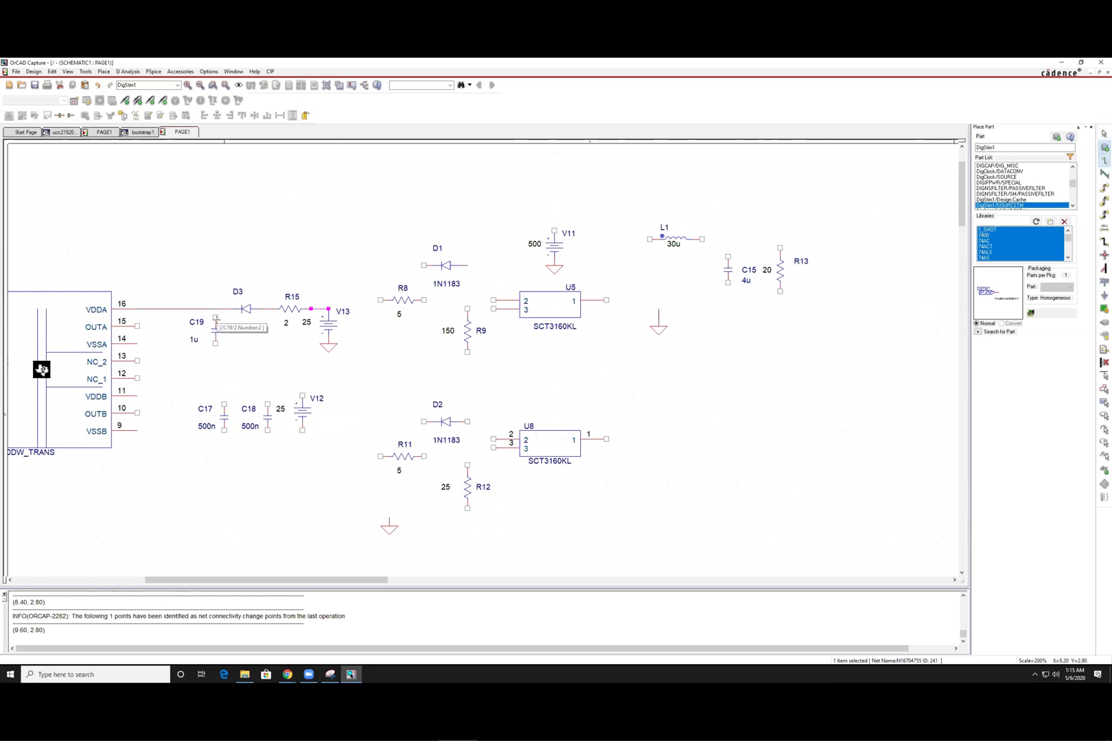
- Wire capacitor C19 between the VDDA net and the driver's VSSA pin
left_click(214, 317)
left_click(215, 309)
key("Escape")
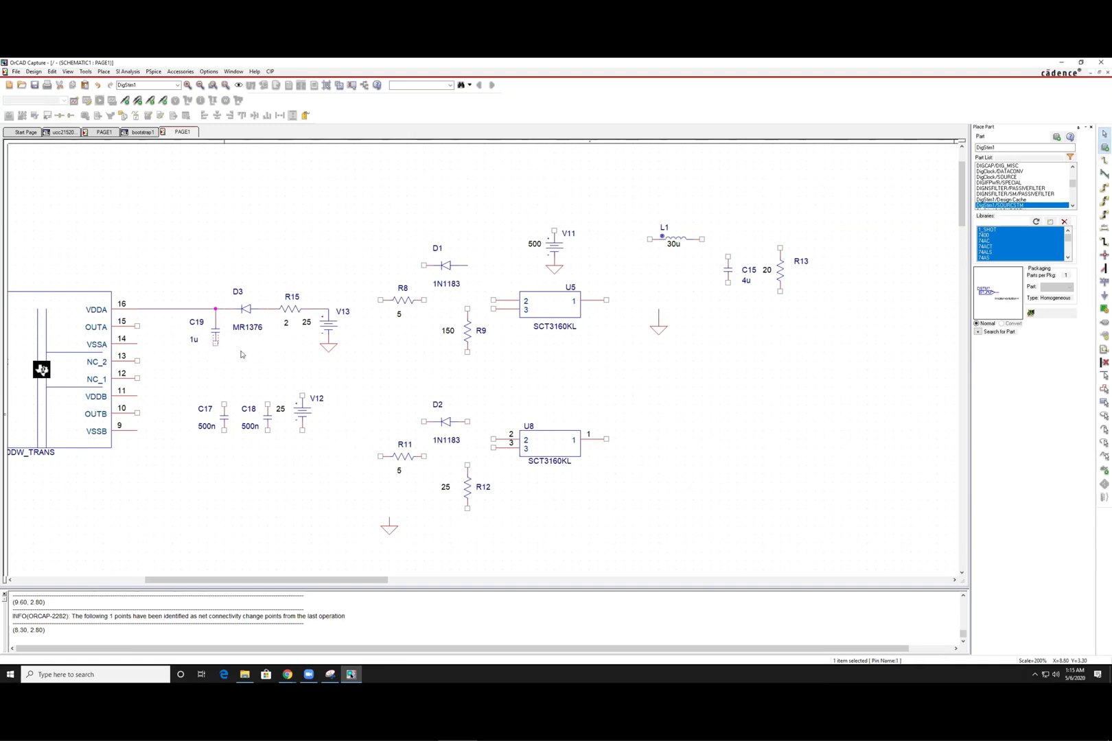
left_click(243, 362)
key("w")
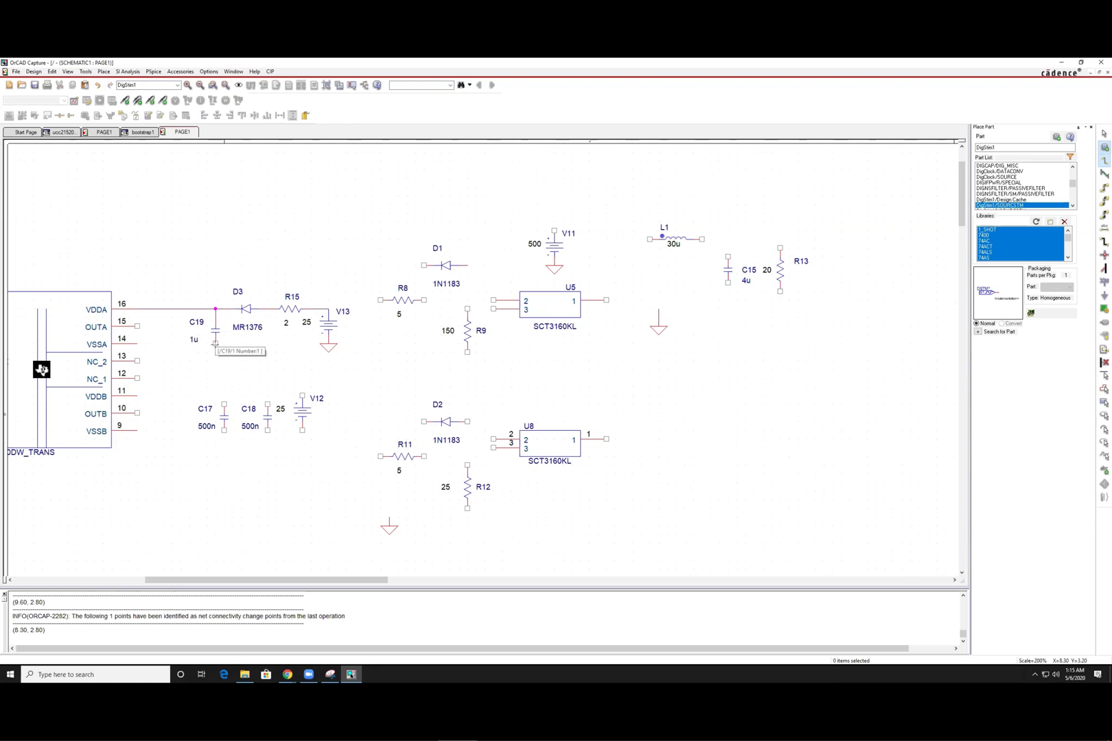
left_click(215, 342)
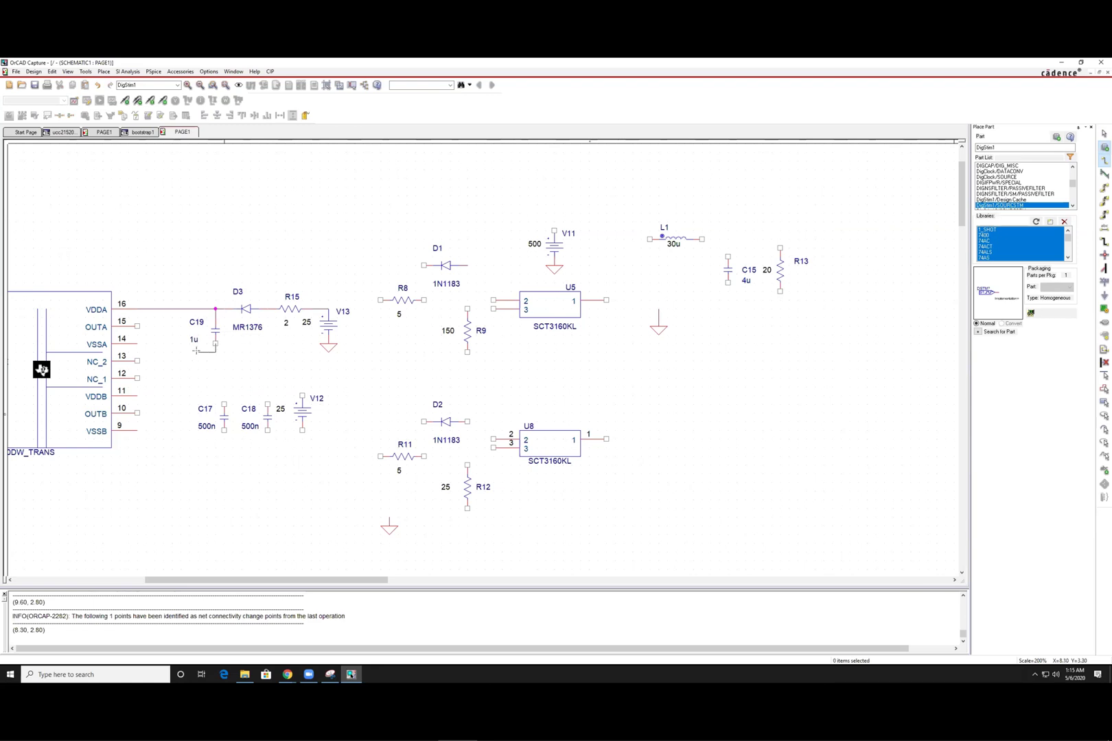
left_click(137, 343)
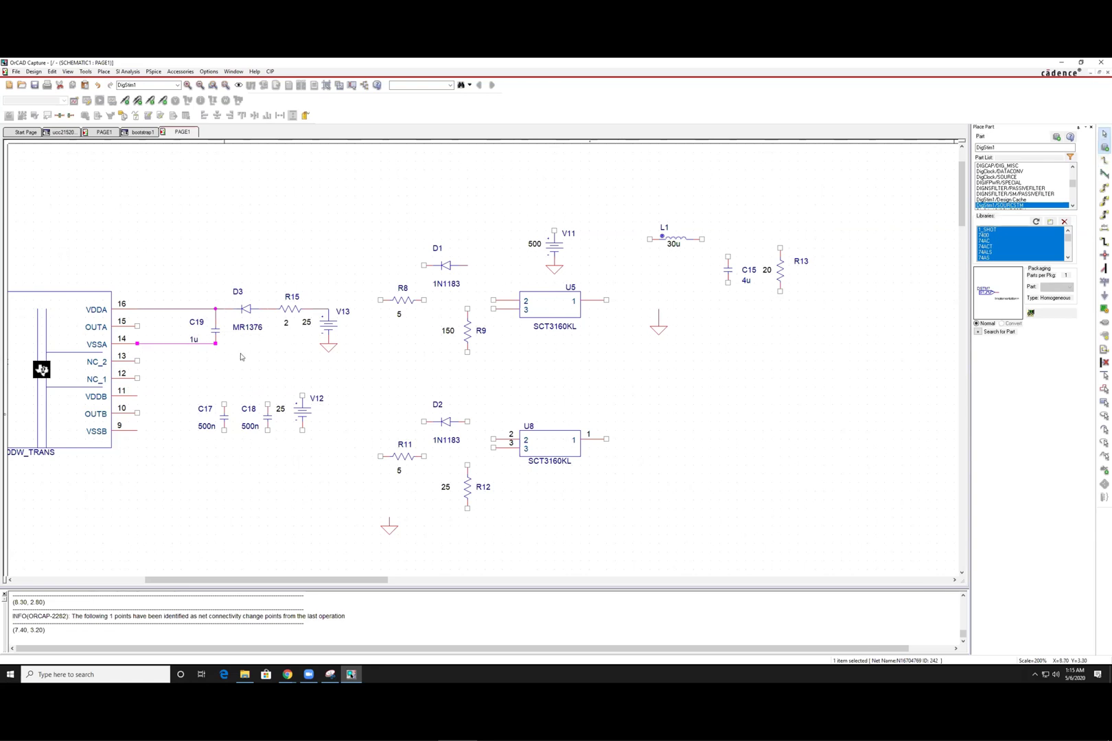
left_click(216, 343)
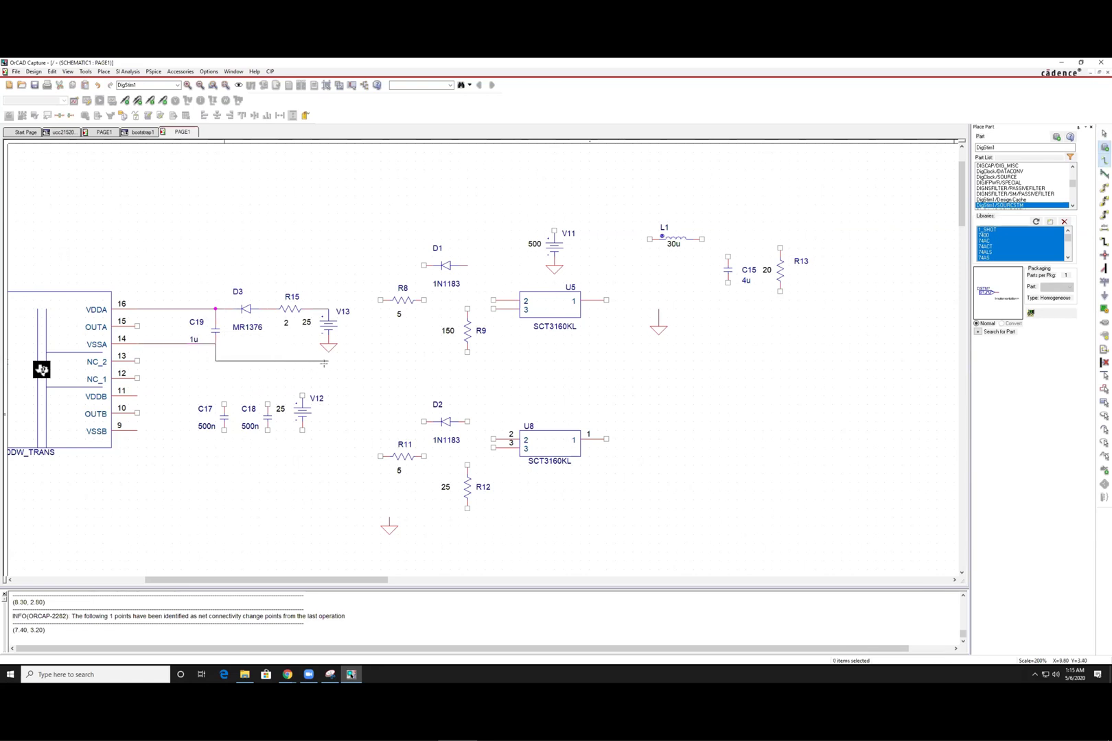
key("Escape")
- Wire pin 2 of MOSFET U5 to the right end of diode D1 and on to the upper end of R9
key("w")
left_click(493, 300)
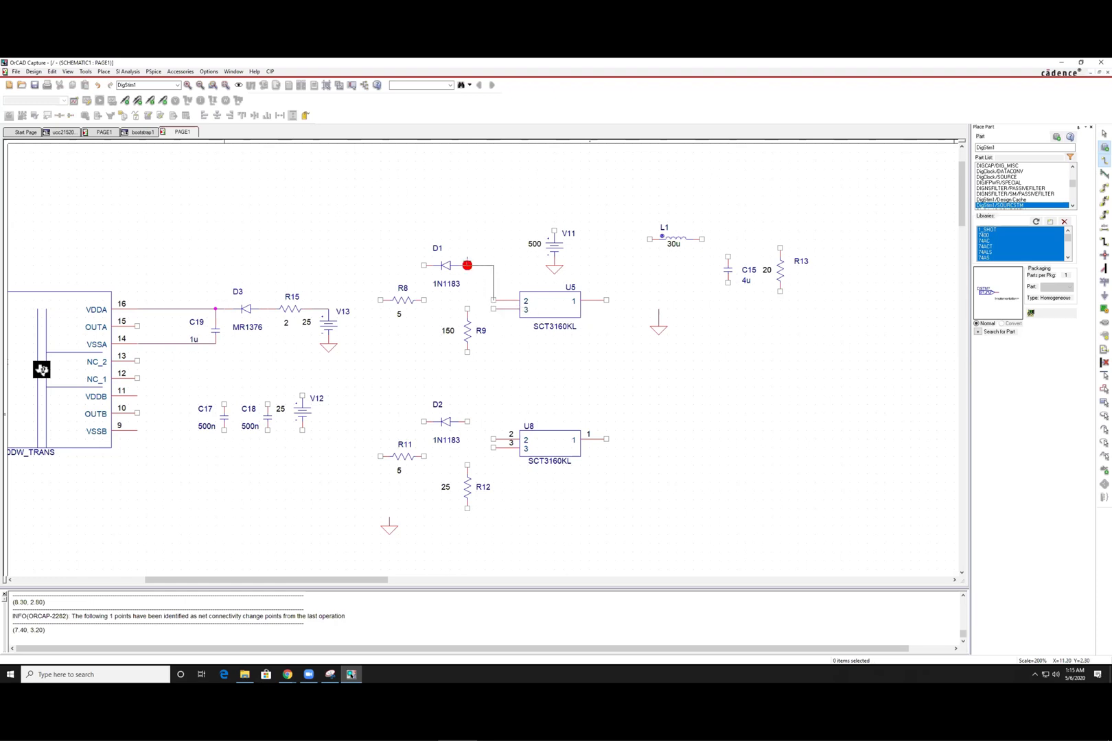
left_click(466, 265)
key("Escape")
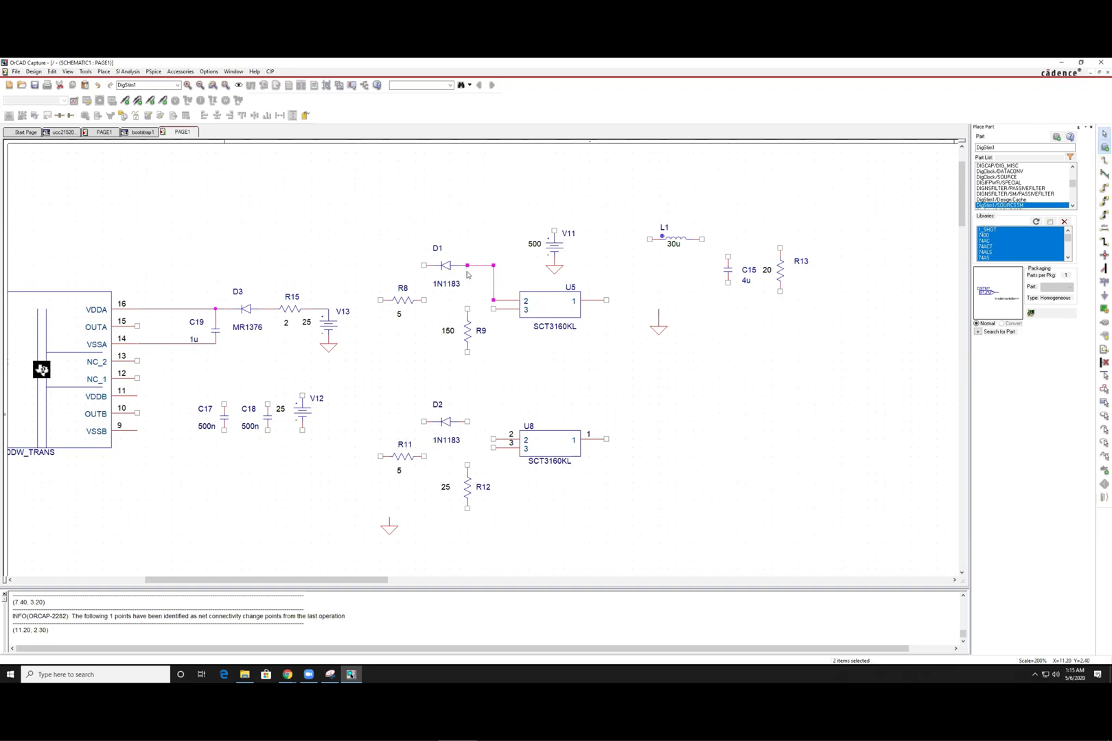
key("w")
left_click(467, 265)
left_click(467, 309)
key("Escape")
- Wire R8 in parallel with D1 and connect their shared left node to the driver's OUTA pin
key("w")
left_click(467, 300)
left_click(423, 300)
left_click(424, 265)
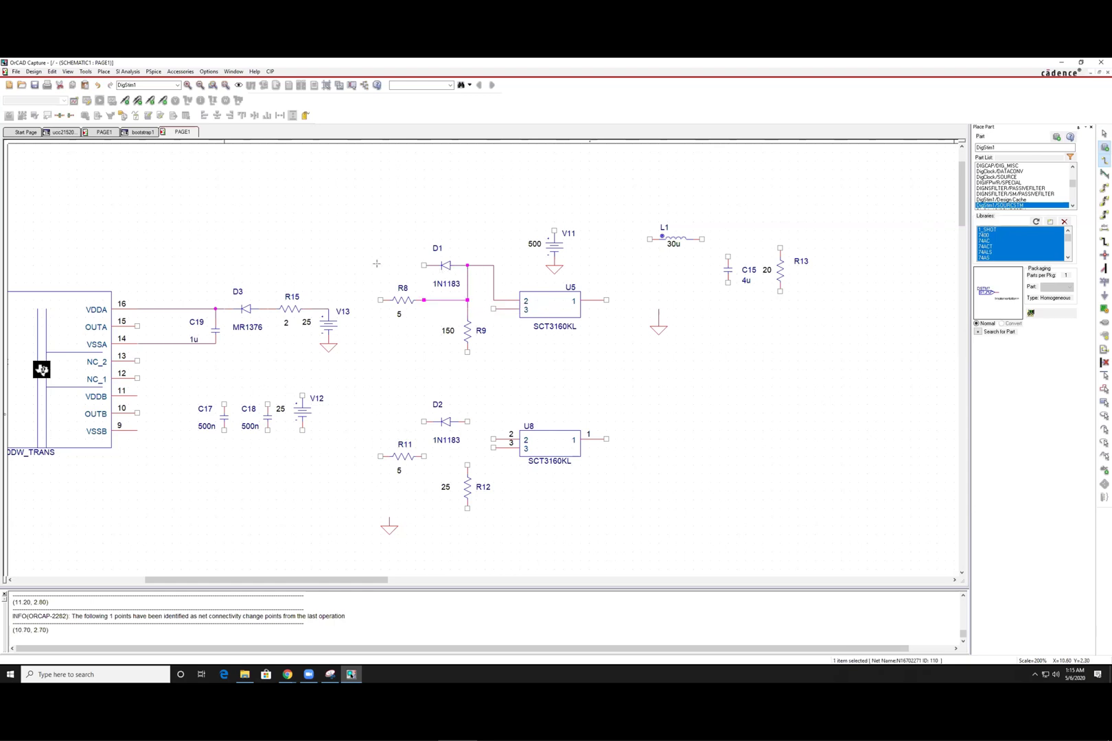
left_click(381, 300)
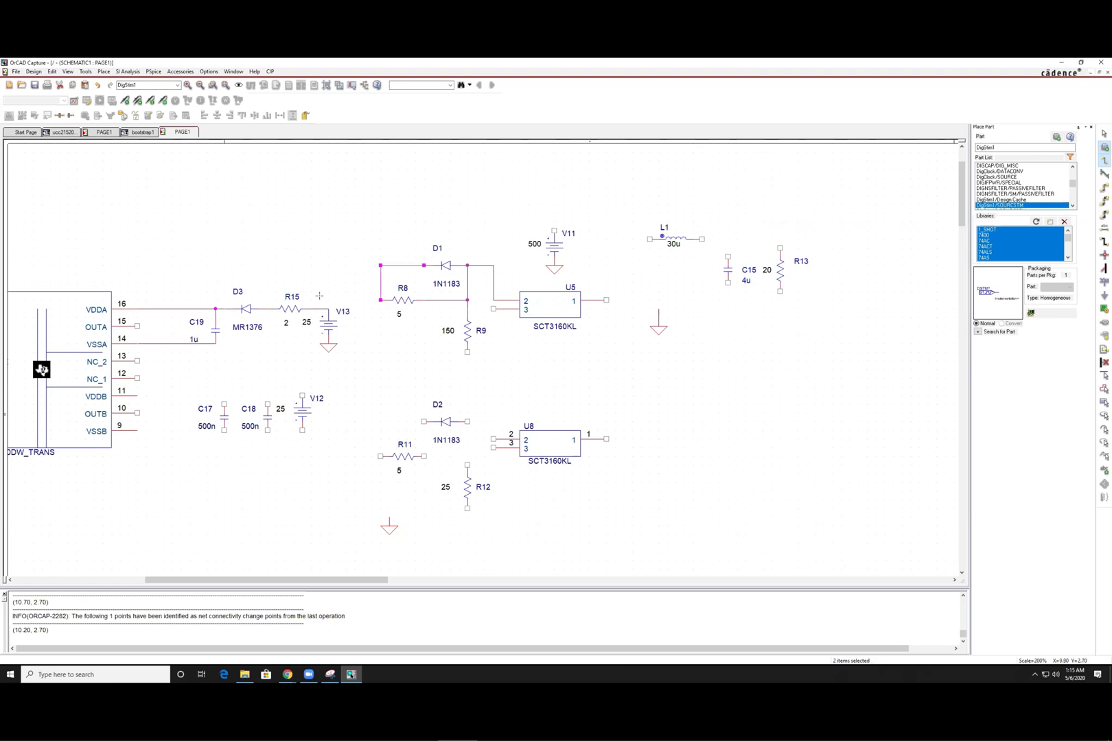
left_click(381, 280)
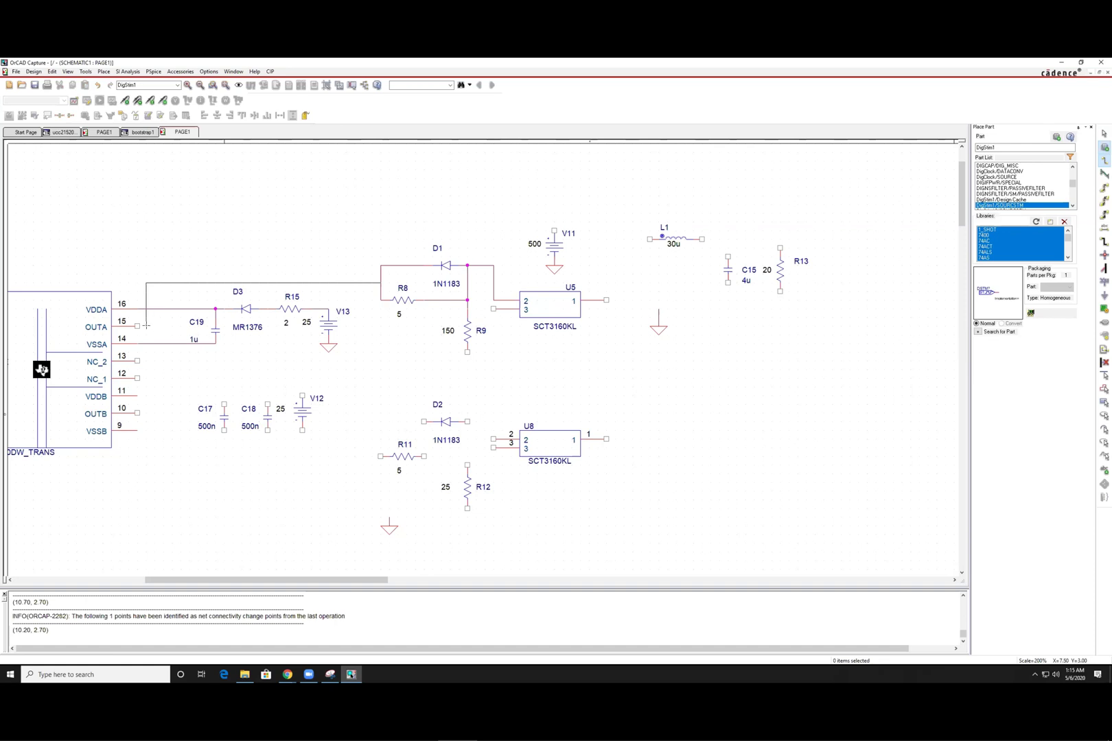
left_click(138, 326)
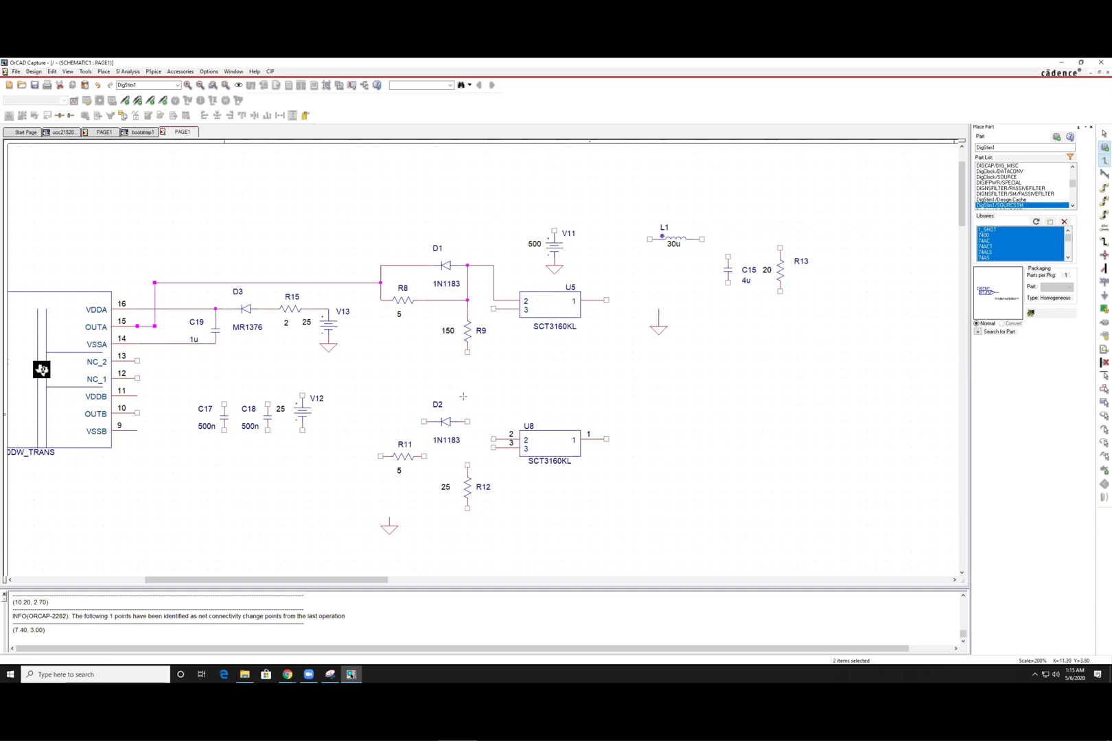
- Wire diode D2 and resistor R11 in parallel and connect their shared right node to the upper end of R12
left_click(467, 421)
left_click(467, 465)
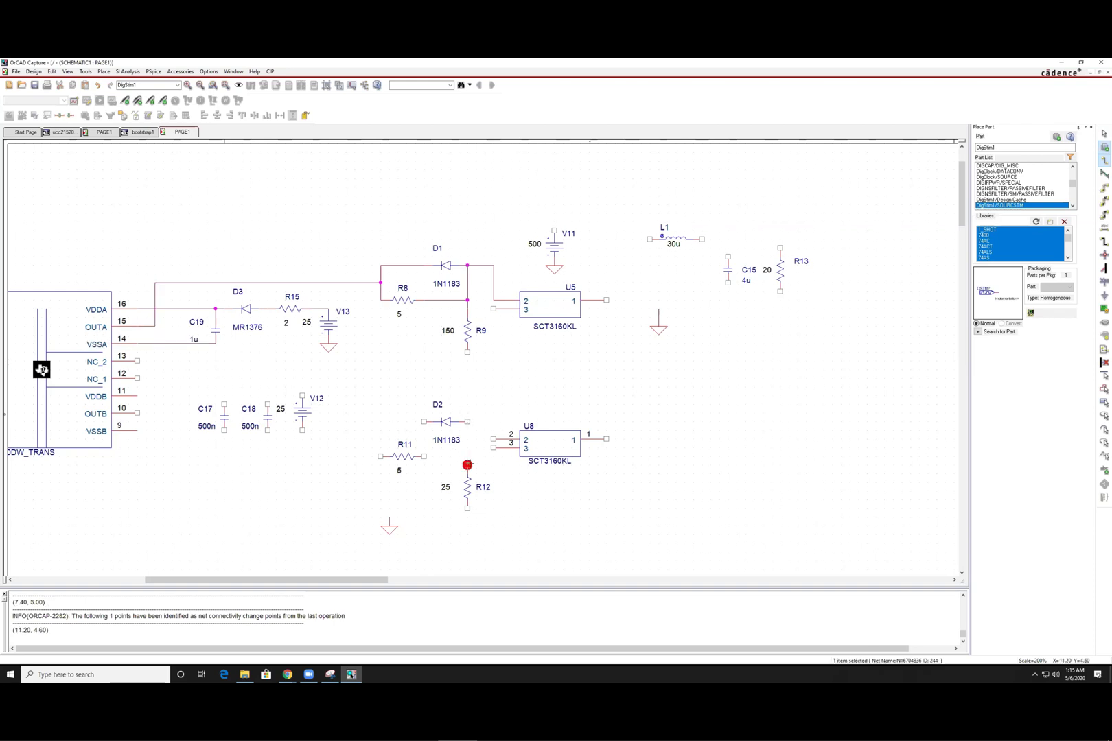
left_click(423, 456)
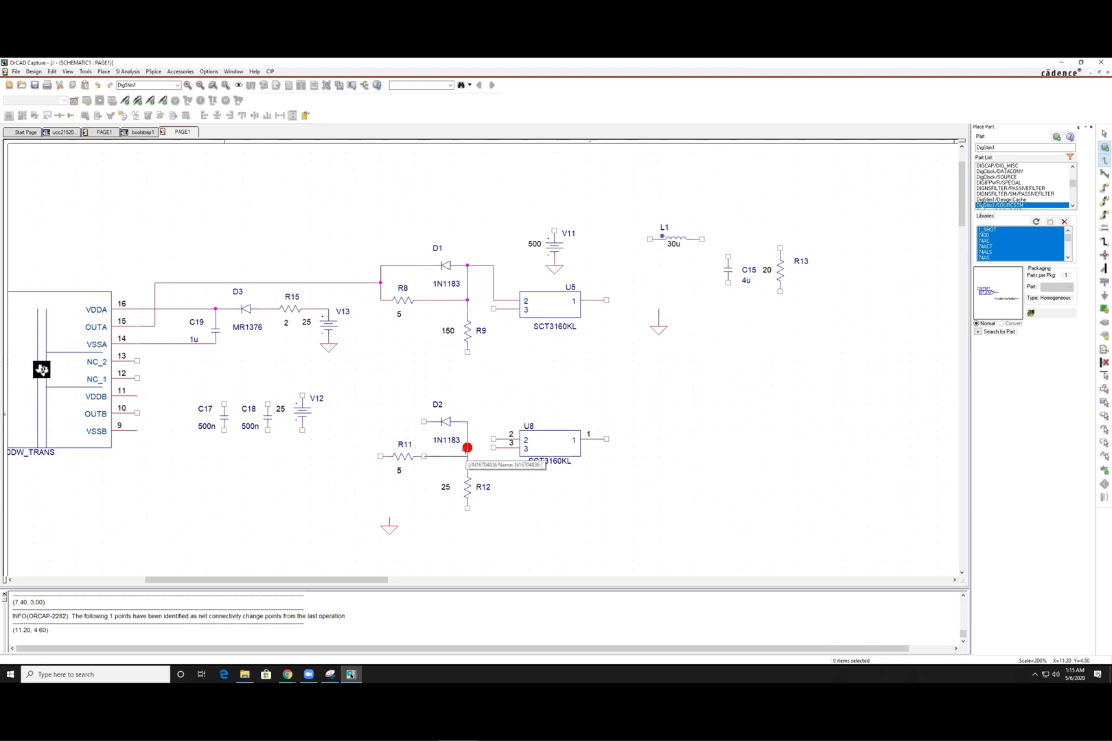
left_click(467, 455)
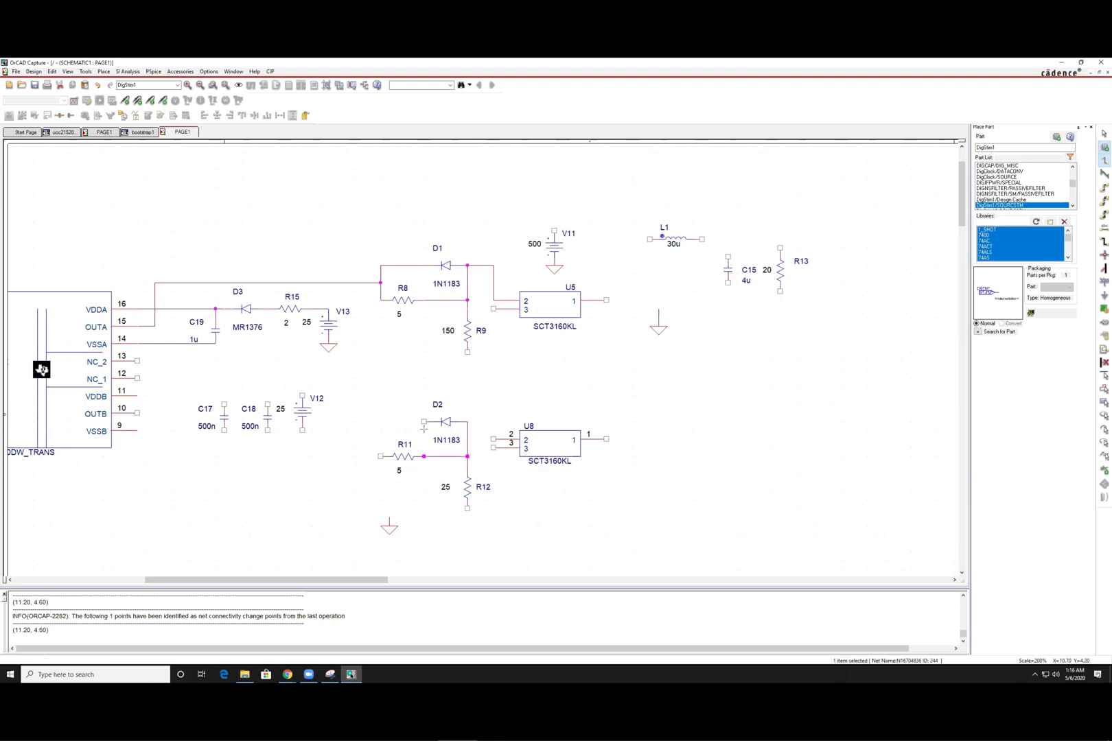
left_click(380, 456)
left_click(424, 421)
- Connect the left node of D2 and R11 to the driver's OUTB pin and their right node to pin 2 of MOSFET U8
left_click(380, 438)
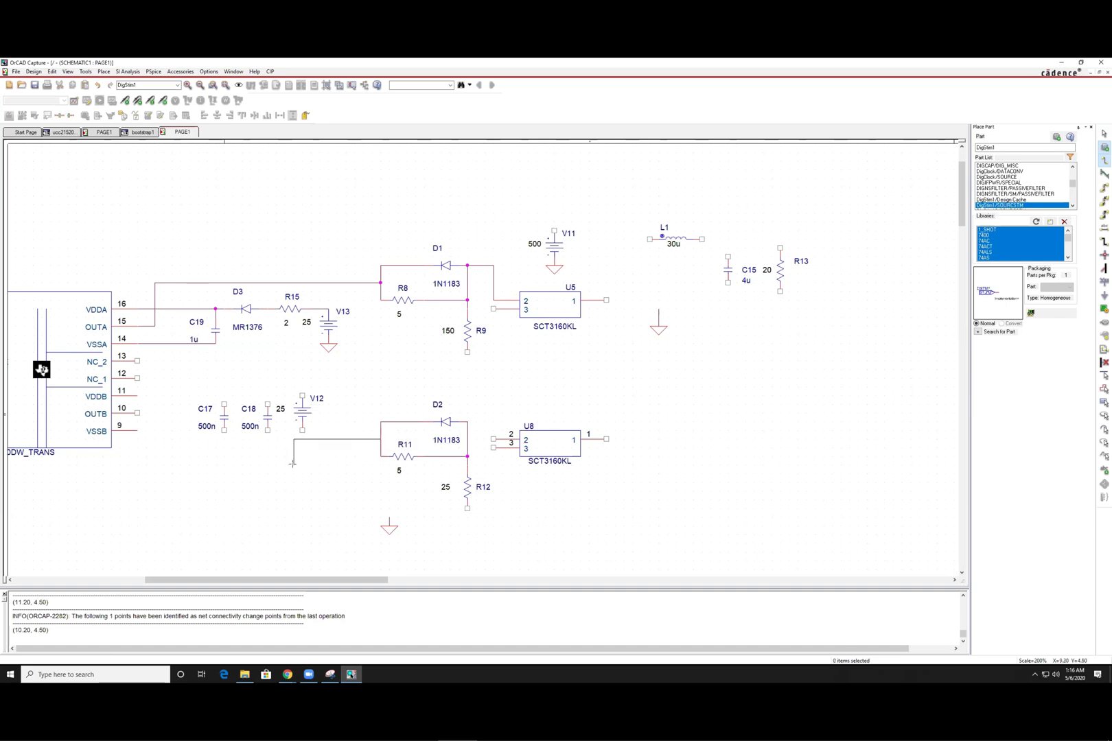
left_click(346, 438)
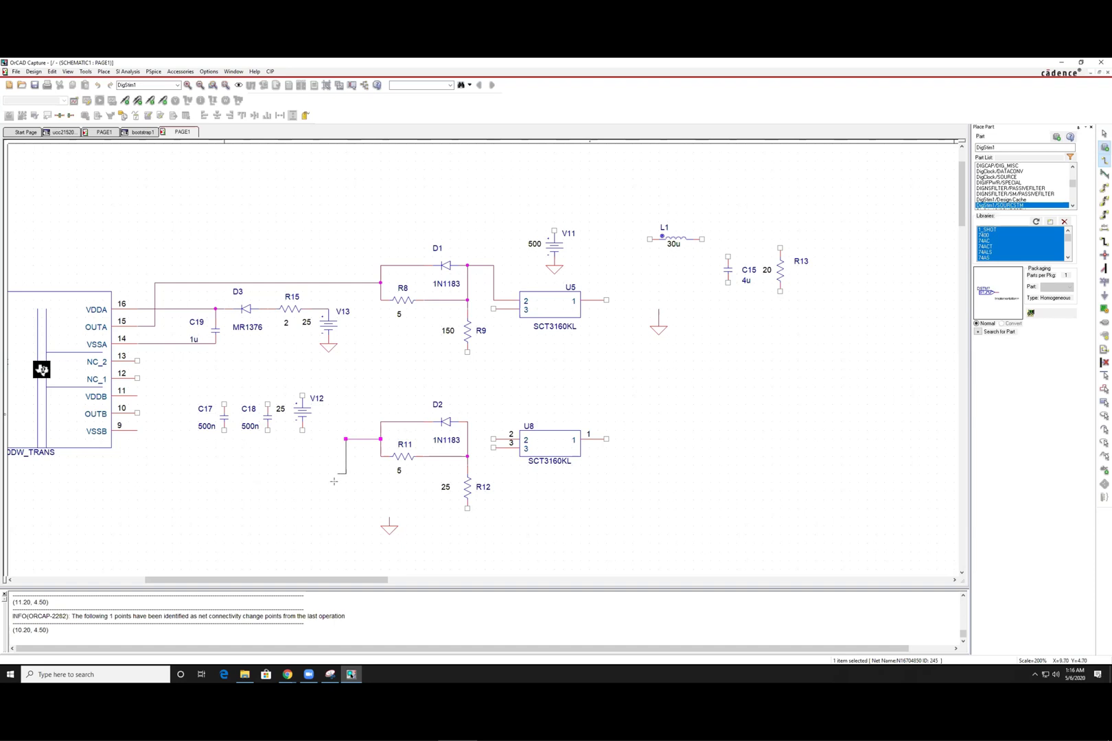
left_click(160, 461)
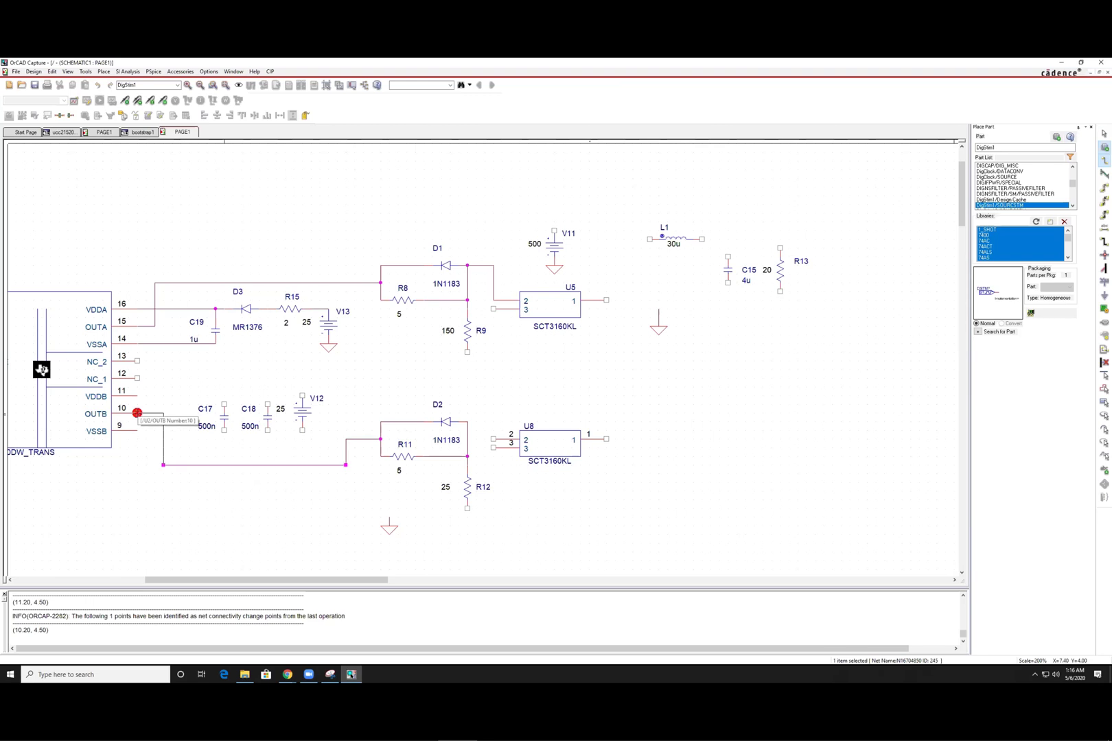
left_click(137, 413)
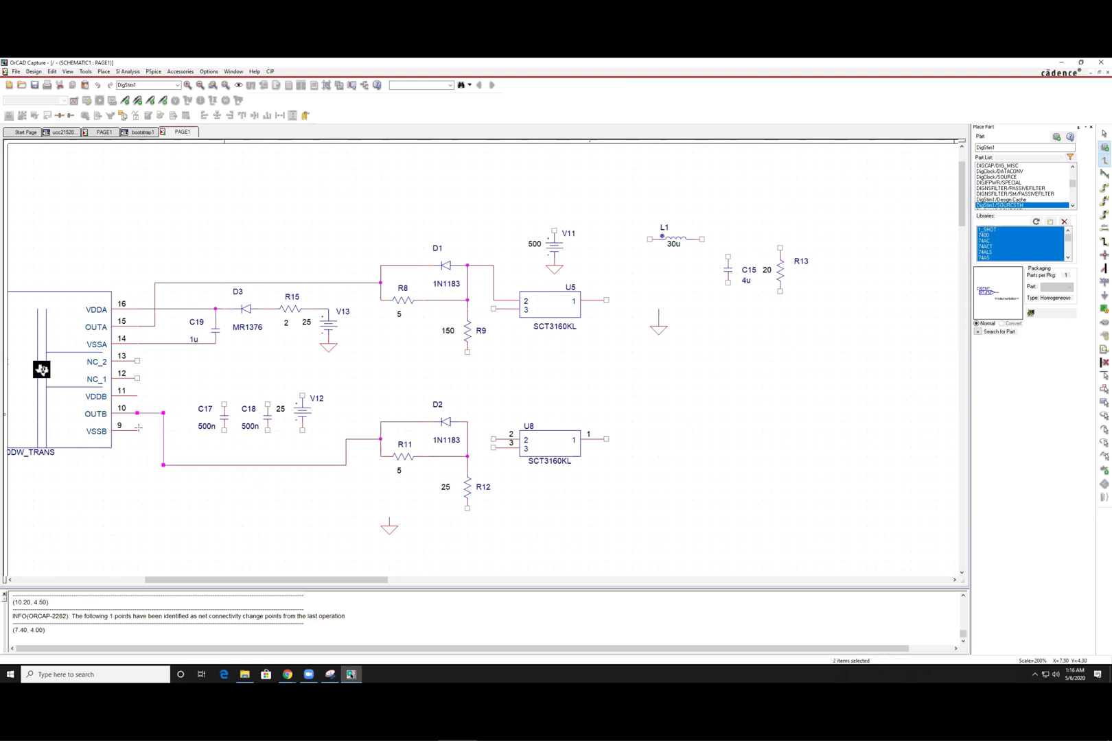
left_click(467, 439)
left_click(494, 439)
key("Escape")
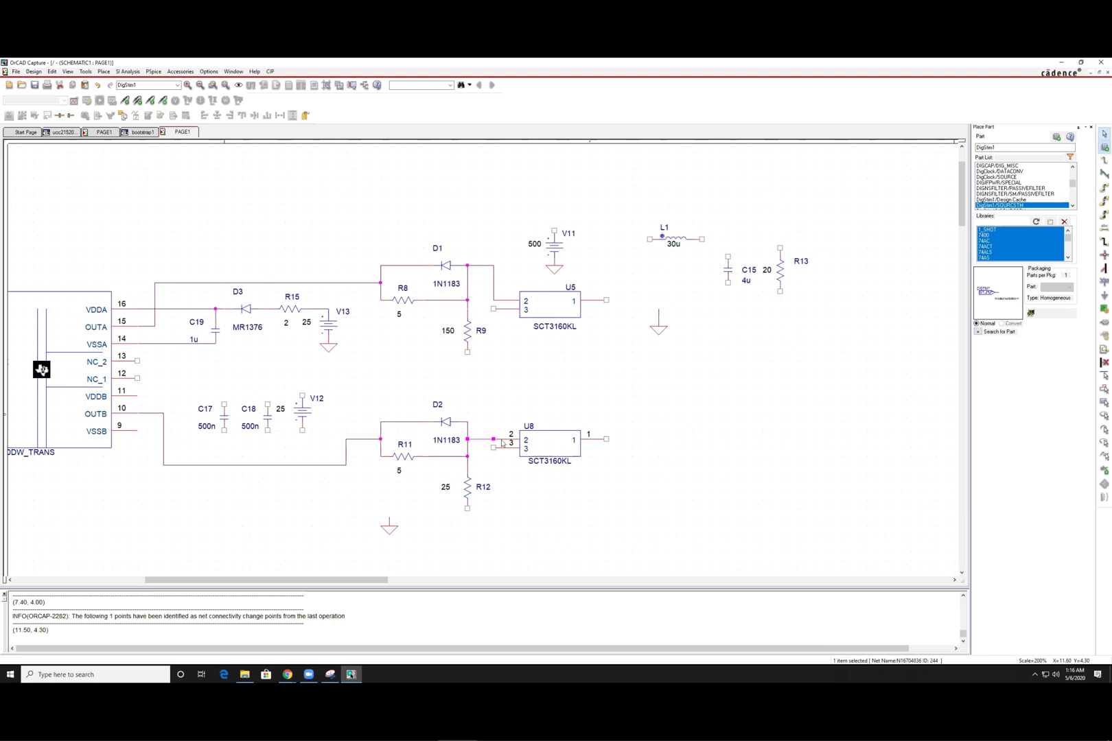
- Wire the lower end of R12 to the ground symbol below R11
key("w")
left_click(467, 509)
left_click(389, 516)
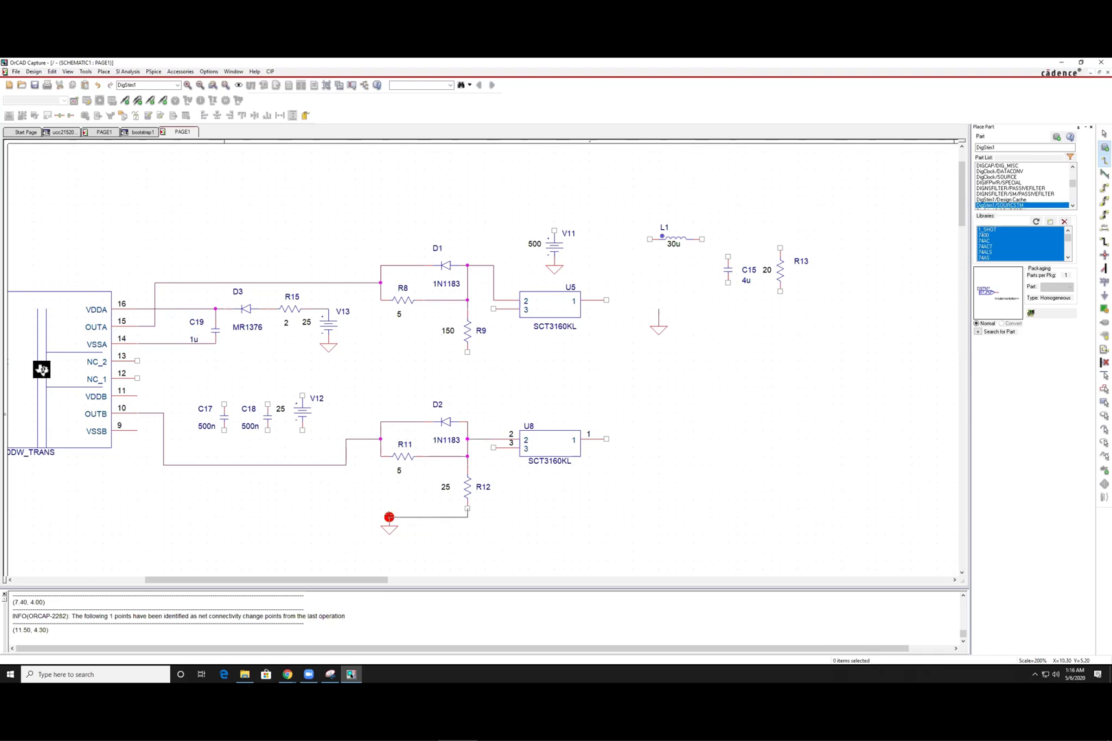
key("Escape")
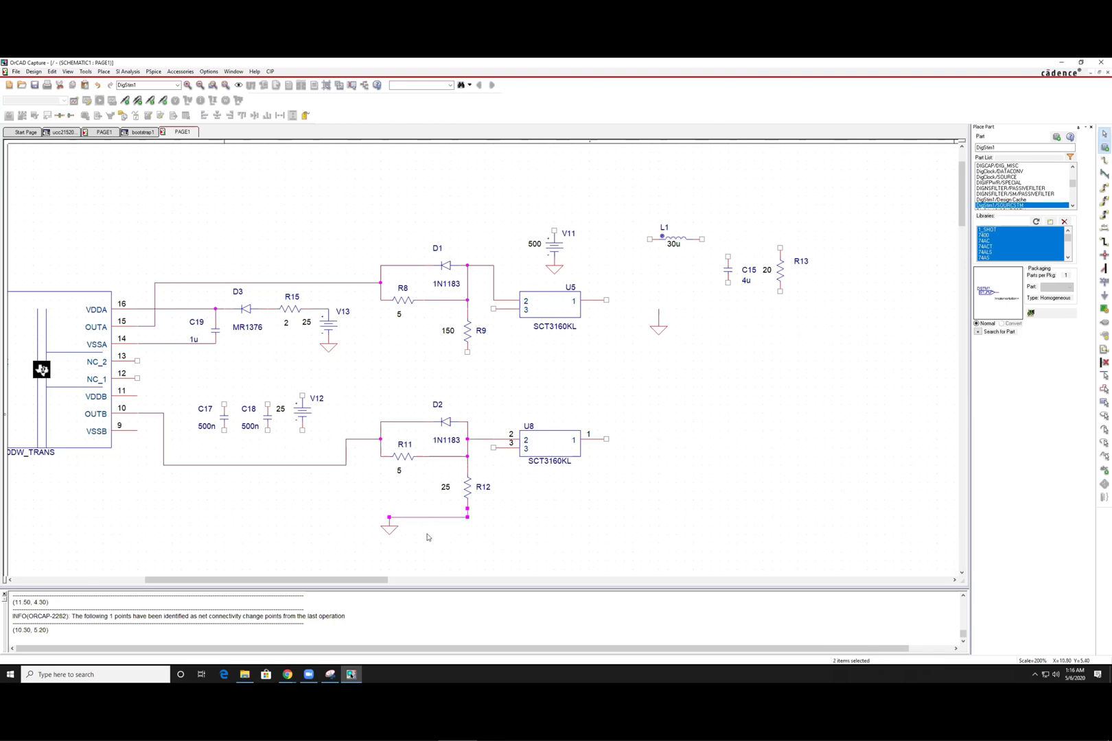
- Check the properties of the ground symbol connected to R12 and close the property editor
double_click(383, 532)
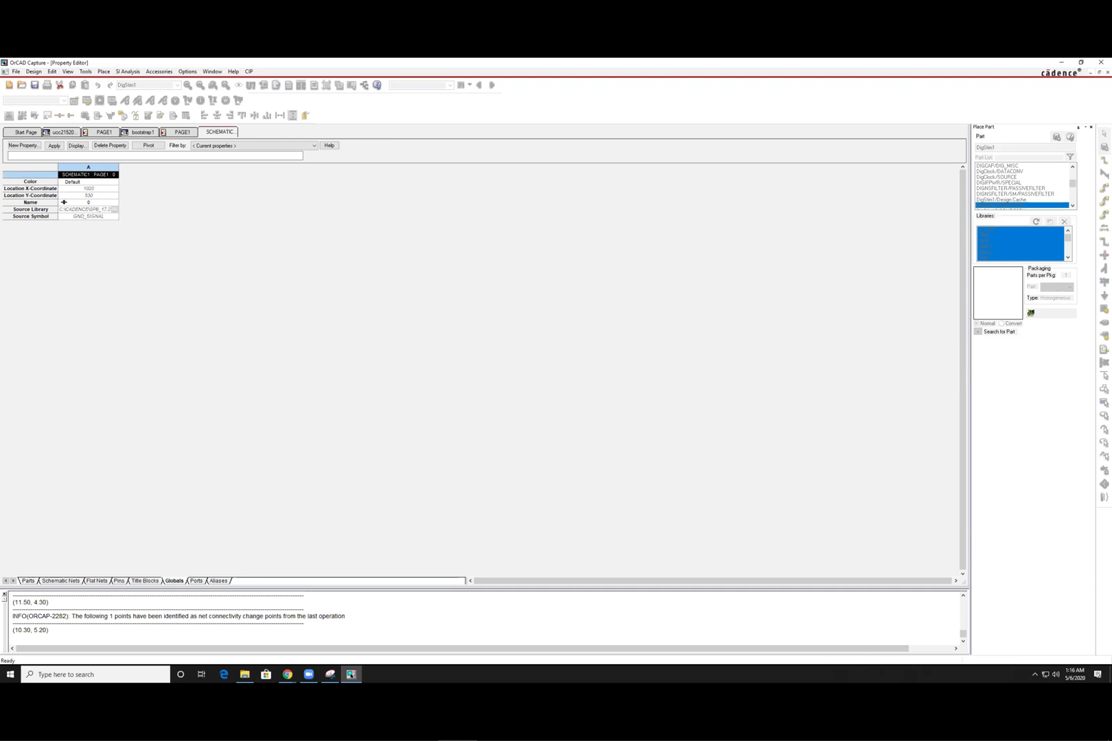
right_click(208, 135)
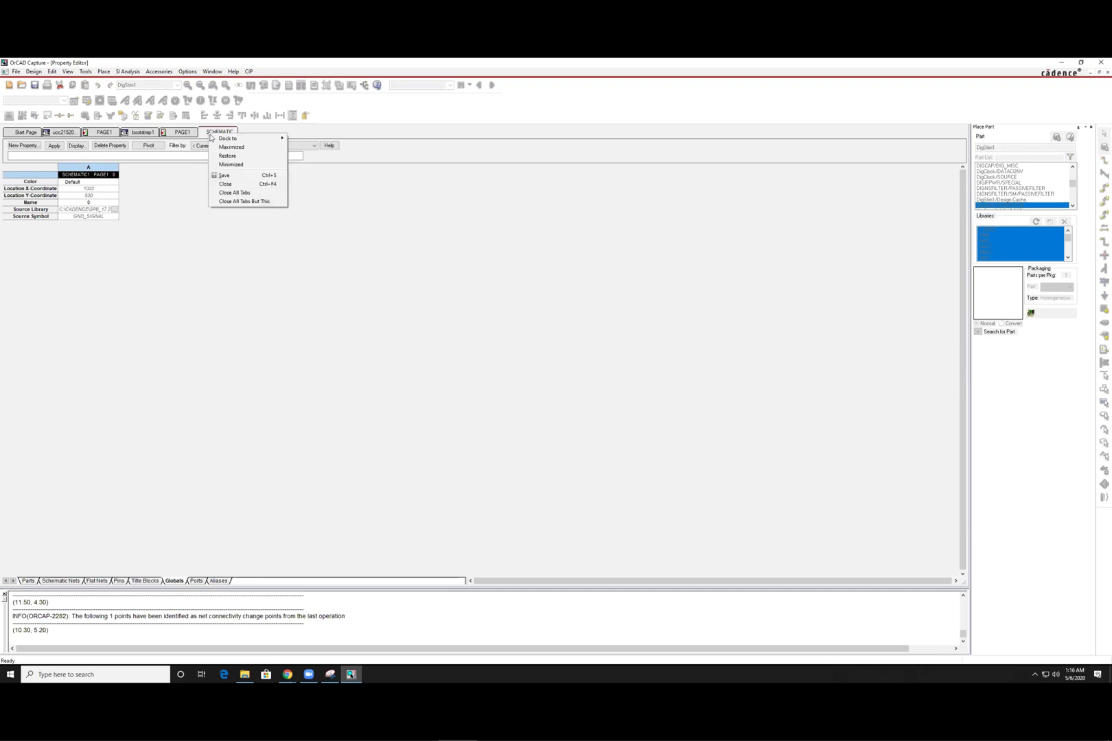
left_click(234, 184)
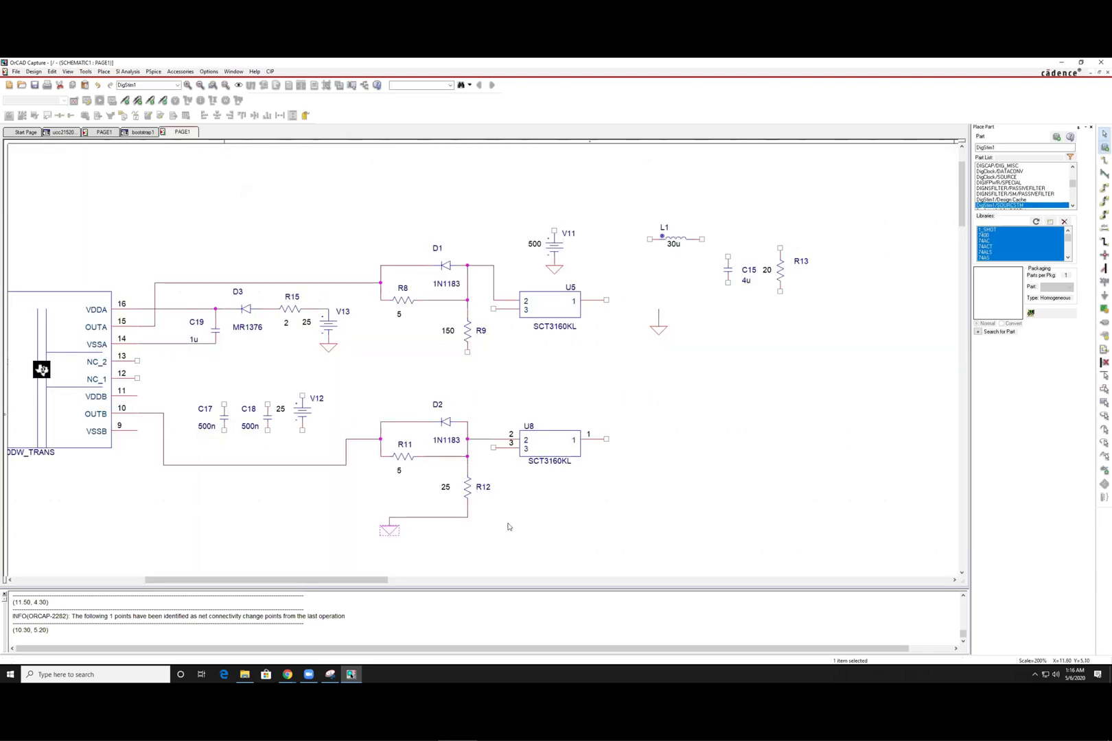
- Wire pin 3 of MOSFET U8 to the ground net at the lower end of R12
key("w")
left_click(492, 447)
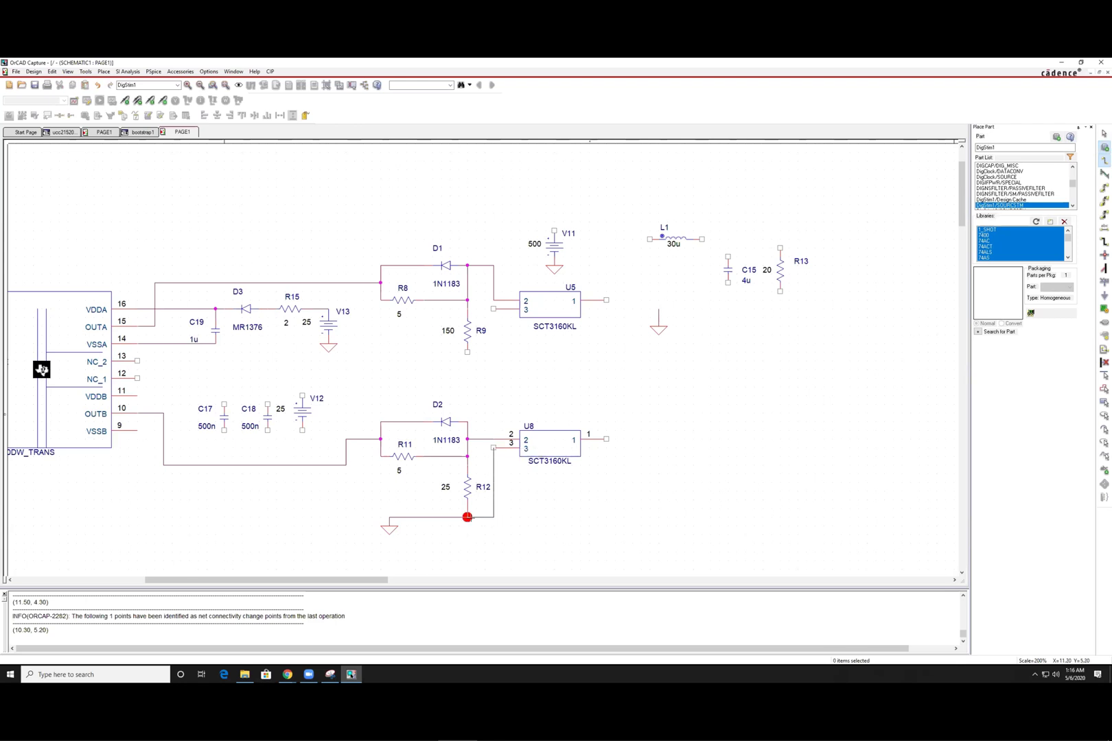
left_click(468, 516)
key("Escape")
- Wire the upper ends of capacitors C17 and C18 together and on to the positive terminal of source V12
key("w")
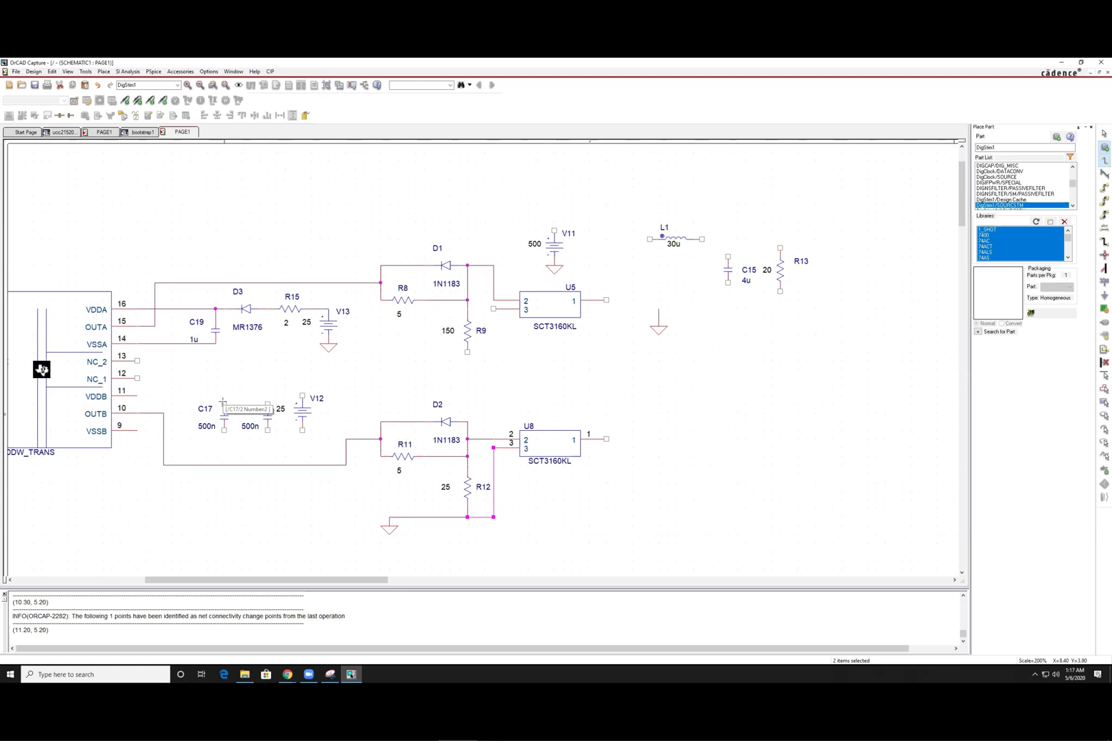
left_click(224, 404)
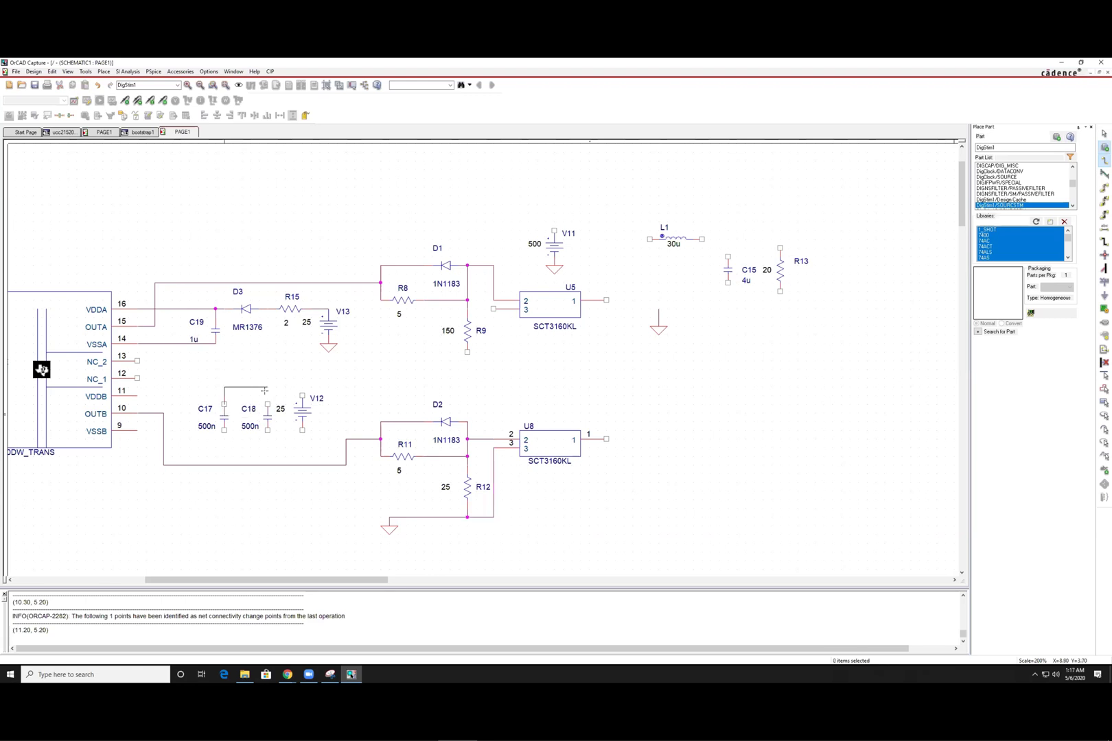
left_click(267, 389)
left_click(268, 403)
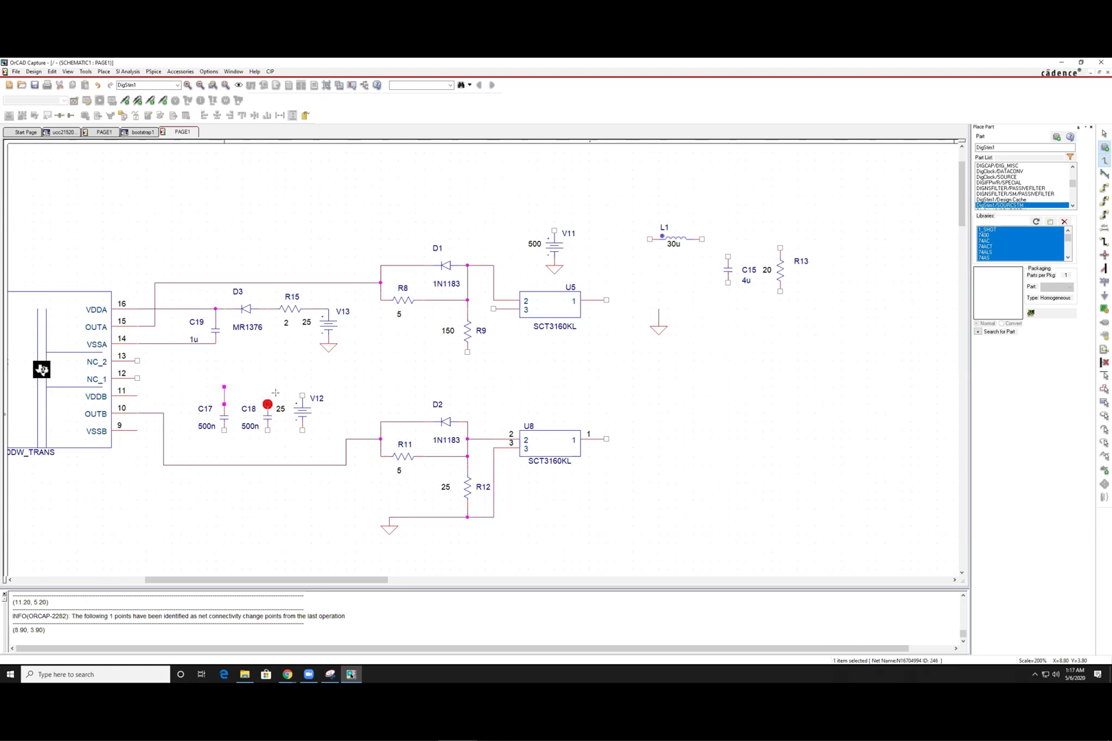
left_click(263, 389)
left_click(302, 396)
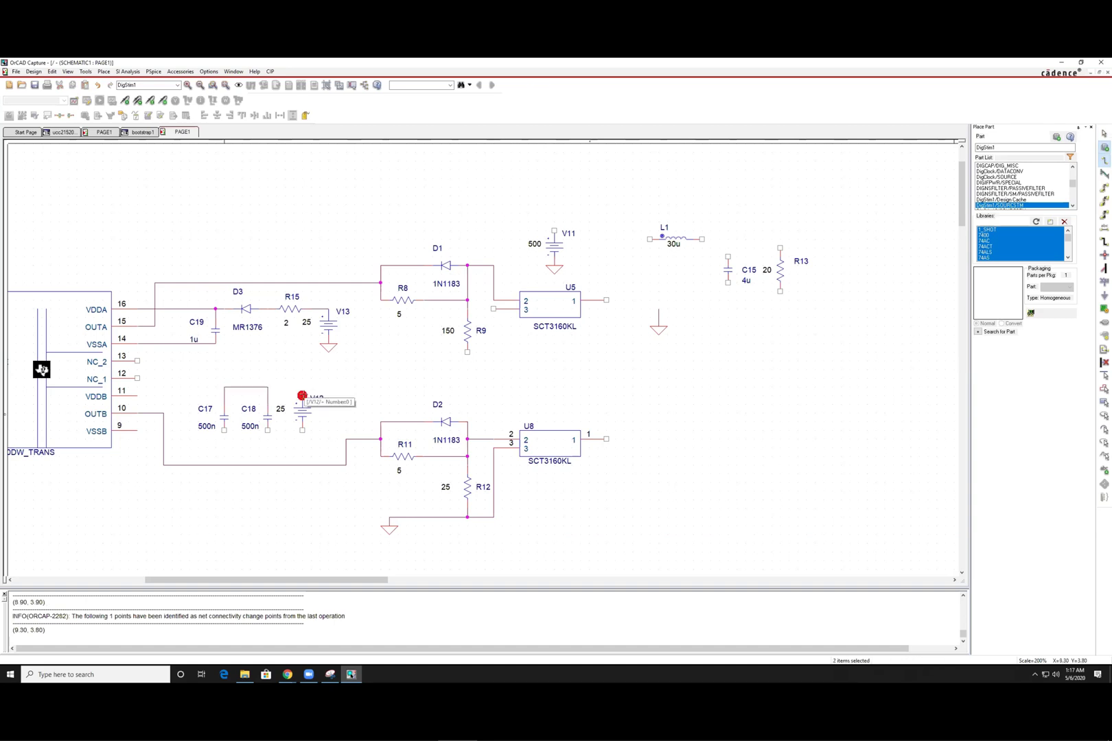
- Wire the lower ends of C17 and C18 together and on to the negative terminal of V12
left_click(267, 432)
left_click(224, 431)
key("Escape")
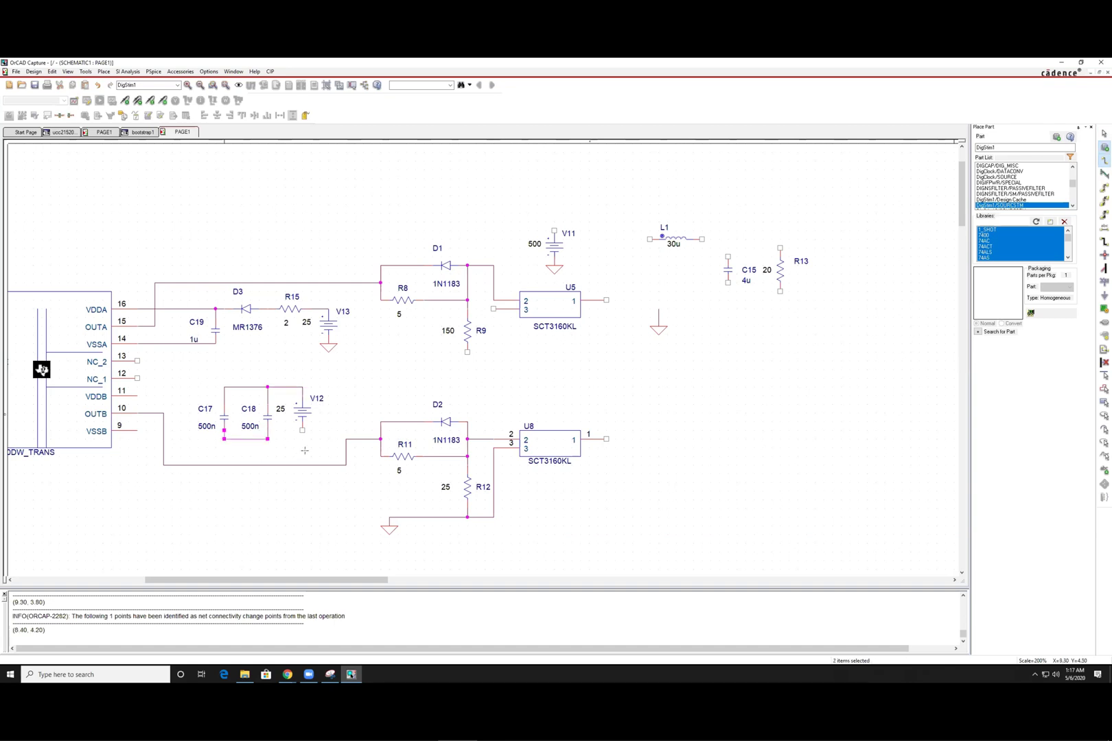
key("w")
left_click(267, 440)
left_click(302, 440)
key("Escape")
- Connect the lower net of C17, C18 and V12 to the ground symbol at R12
key("w")
key("Escape")
key("w")
left_click(276, 439)
left_click(388, 517)
key("Escape")
- Wire the upper net of C17, C18 and V12 to the driver's VDDB pin
key("w")
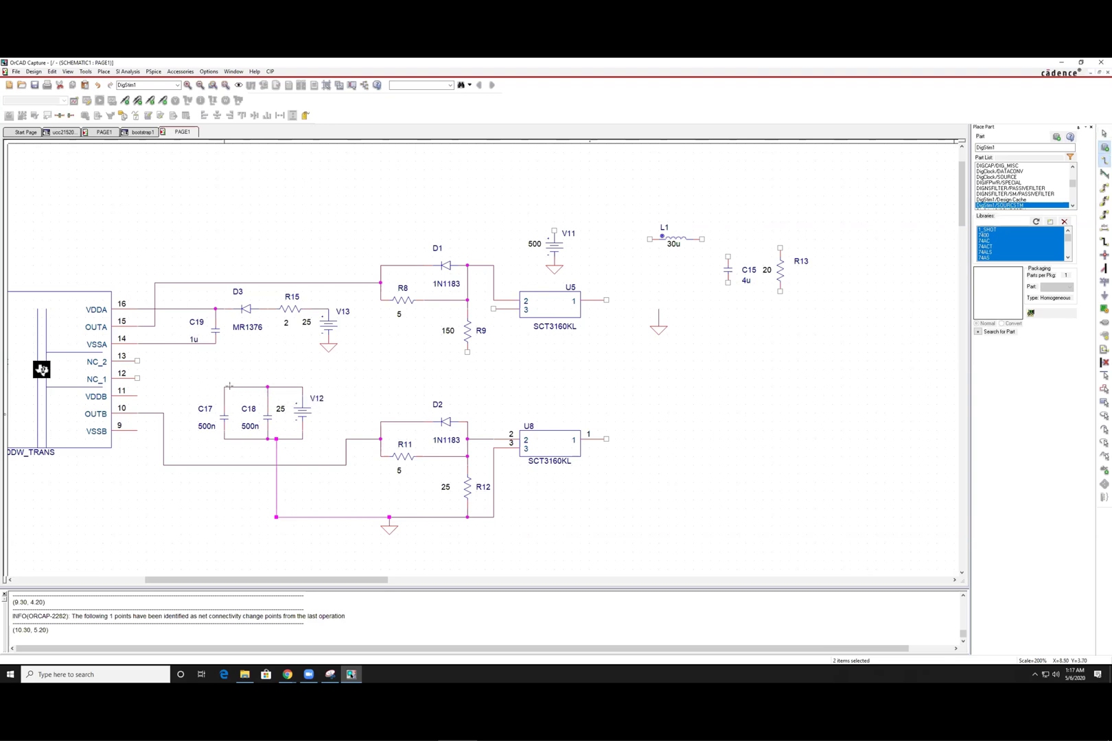
left_click(233, 387)
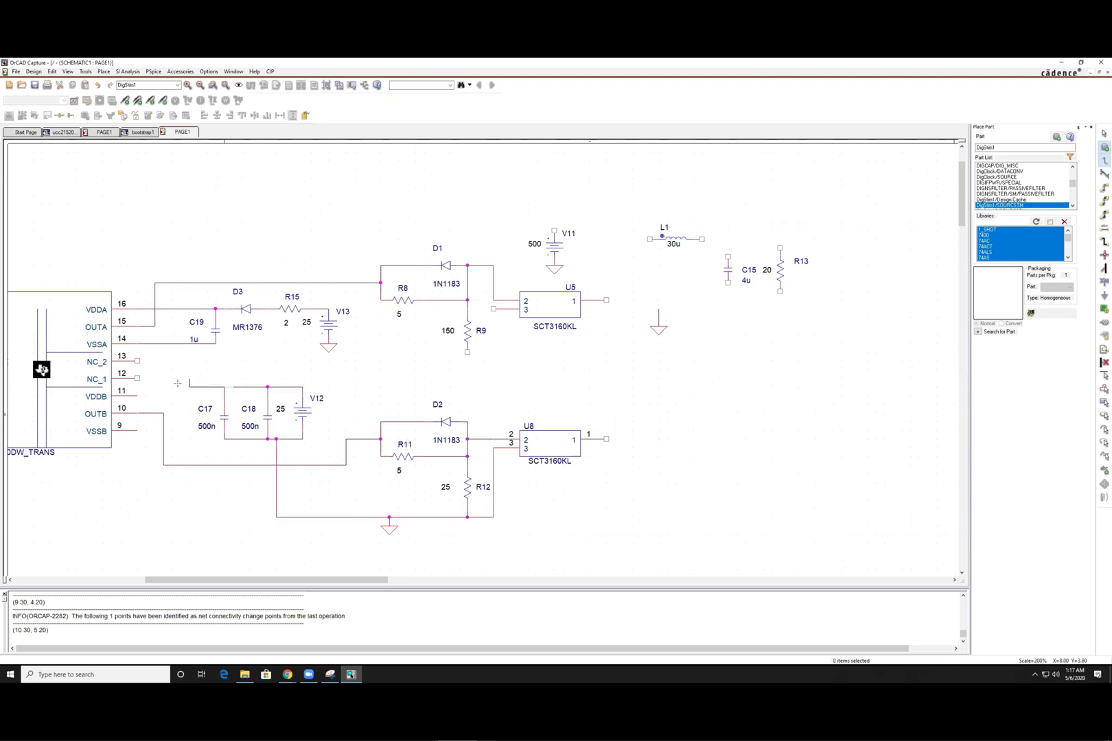
left_click(137, 395)
key("Escape")
- Delete the stray wire stub at the driver's NC_1 pin and wire NC_2 directly to NC_1
left_click(140, 377)
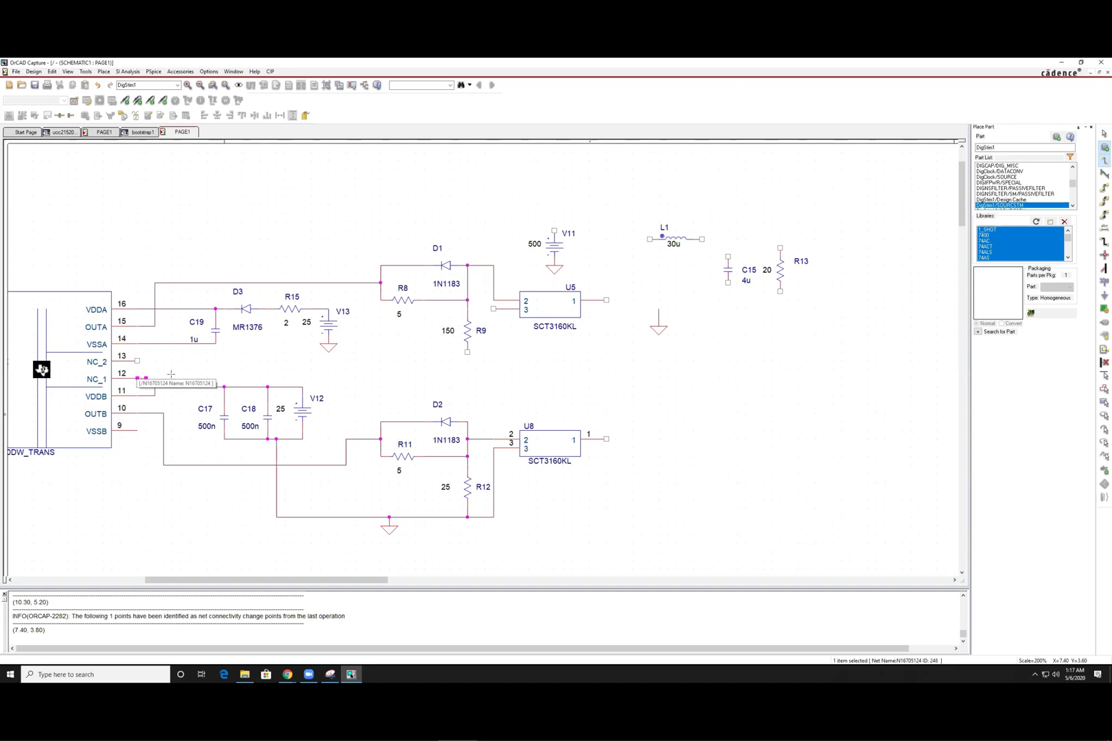
key("Delete")
left_click(137, 360)
left_click(137, 377)
key("Escape")
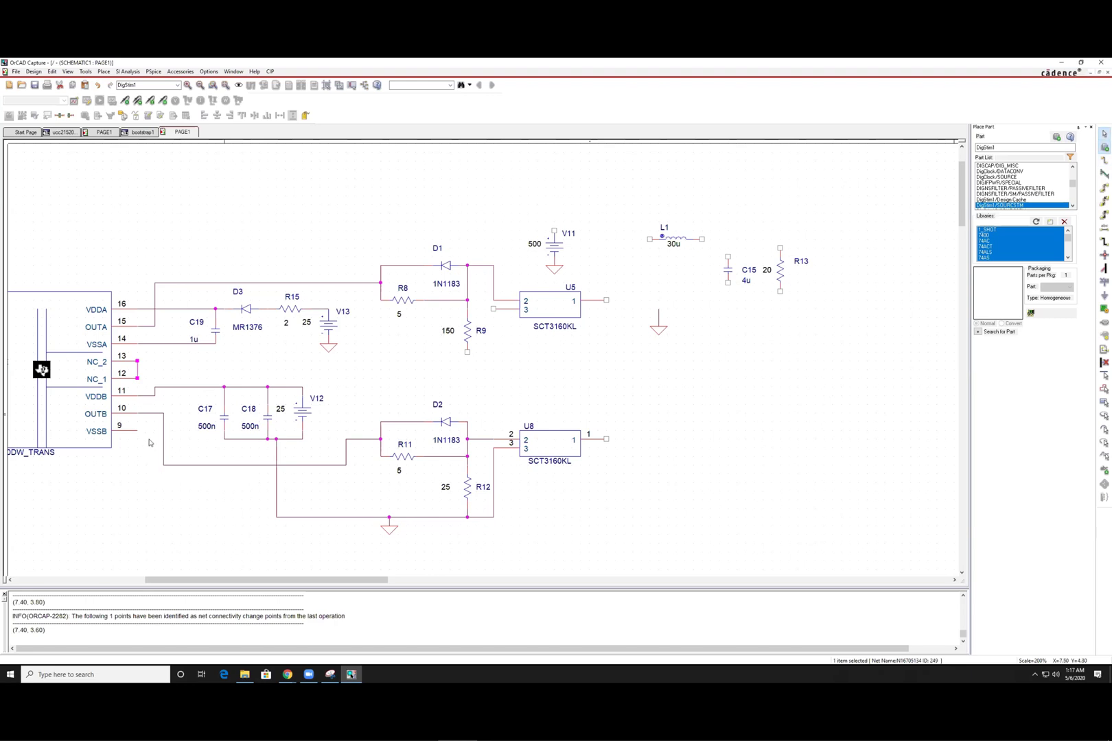
key("w")
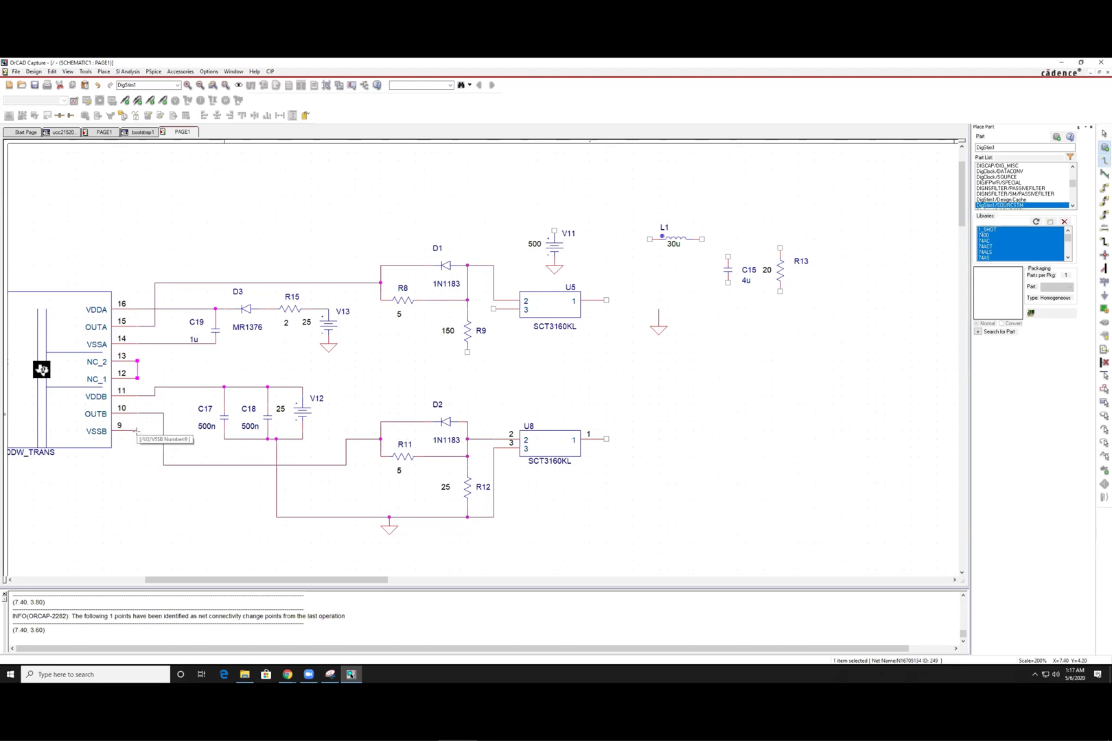
left_click(138, 432)
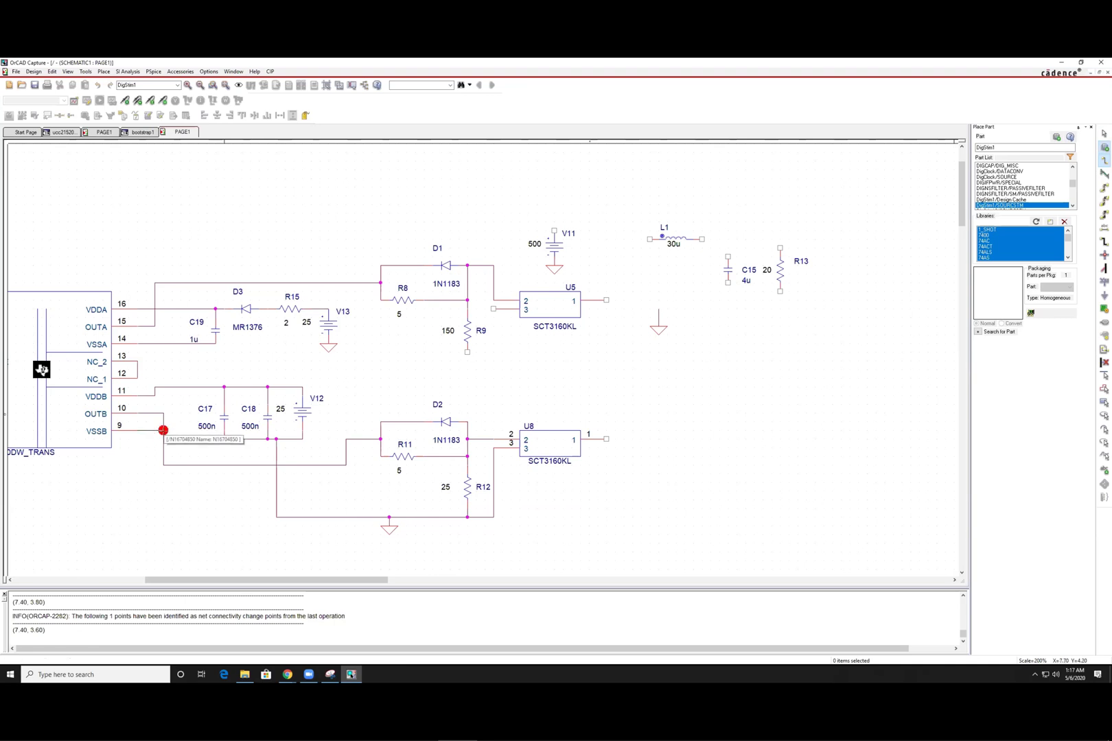
left_click(162, 430)
key("ctrl+z")
- Wire the driver's VSSB pin to the lower end of capacitor C17
left_click(137, 431)
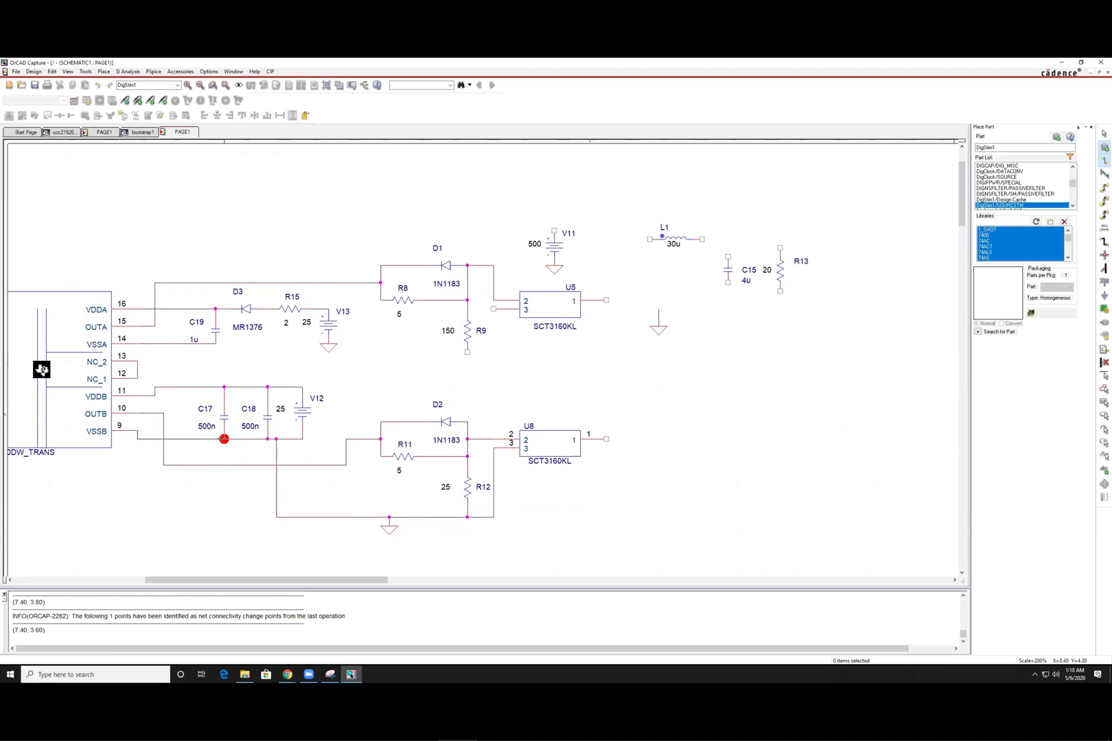
left_click(224, 438)
key("Escape")
- Wire the right end of inductor L1 to the upper ends of capacitor C15 and resistor R13
left_click(707, 401)
key("w")
left_click(701, 239)
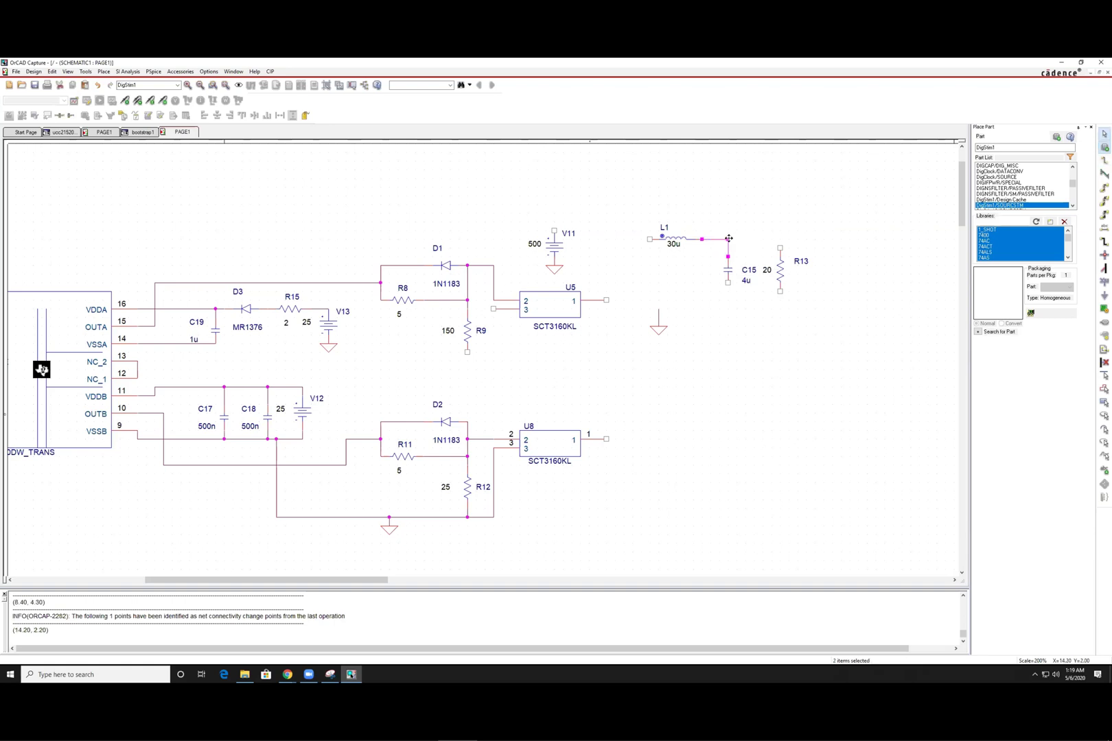
left_click(783, 227)
key("w")
left_click(728, 240)
left_click(779, 247)
key("Escape")
- Wire the lower ends of C15 and R13 together and connect them to the ground symbol below L1
left_click(729, 292)
key("w")
left_click(729, 291)
left_click(779, 291)
key("Escape")
key("w")
key("Escape")
key("w")
left_click(728, 291)
left_click(658, 326)
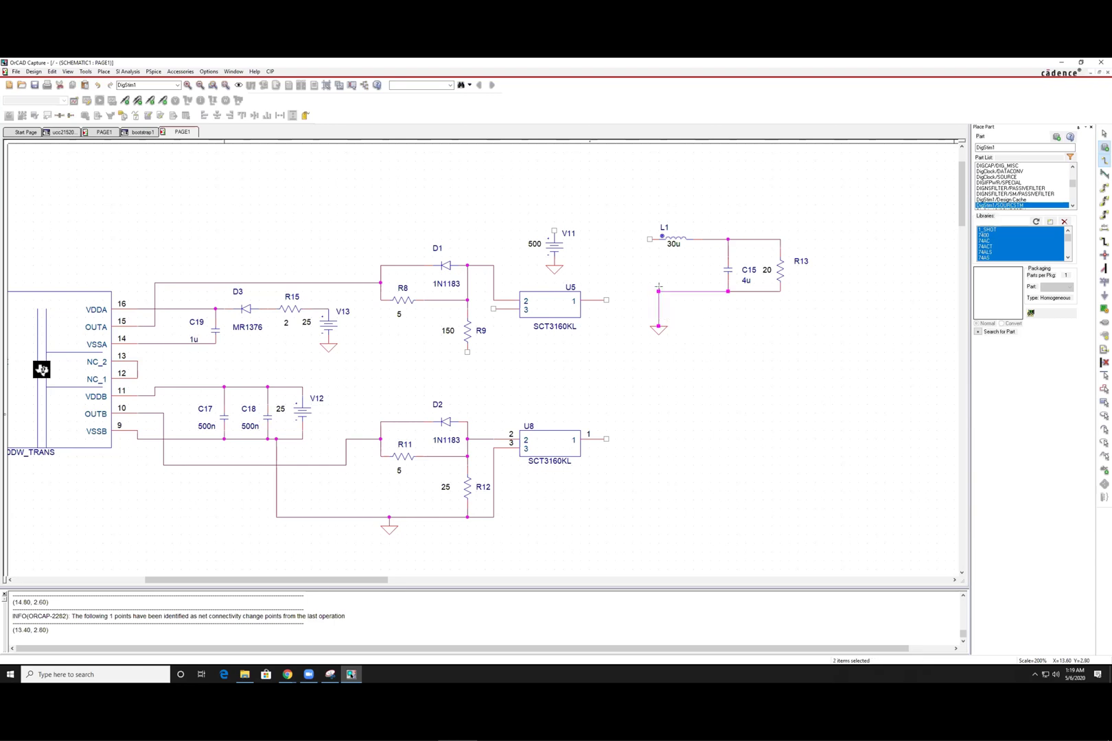
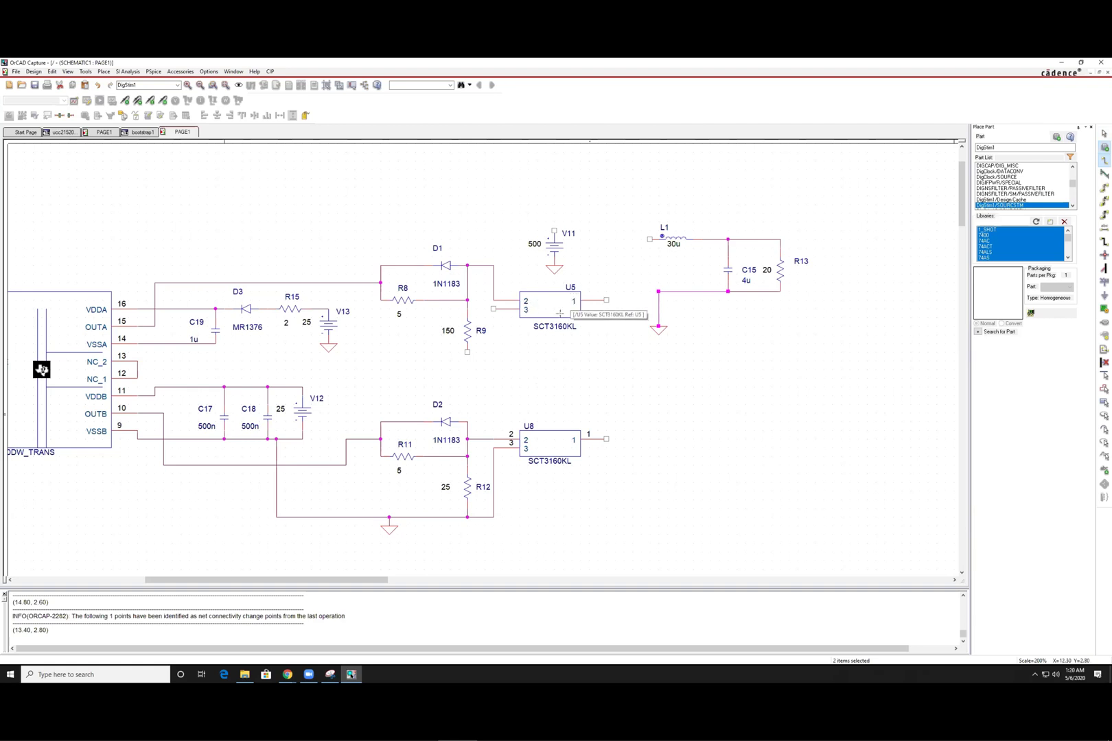
- Wire pin 3 of MOSFET U5 to pin 1 of MOSFET U8, routing between the two parts
left_click(492, 308)
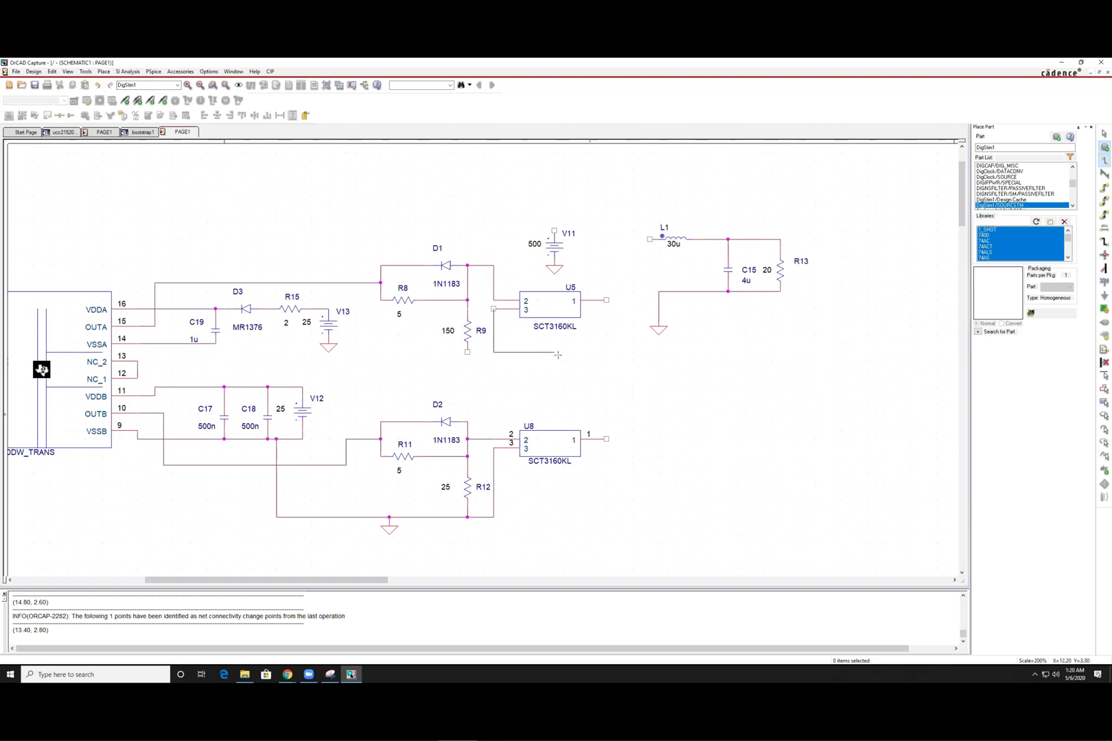
left_click(595, 376)
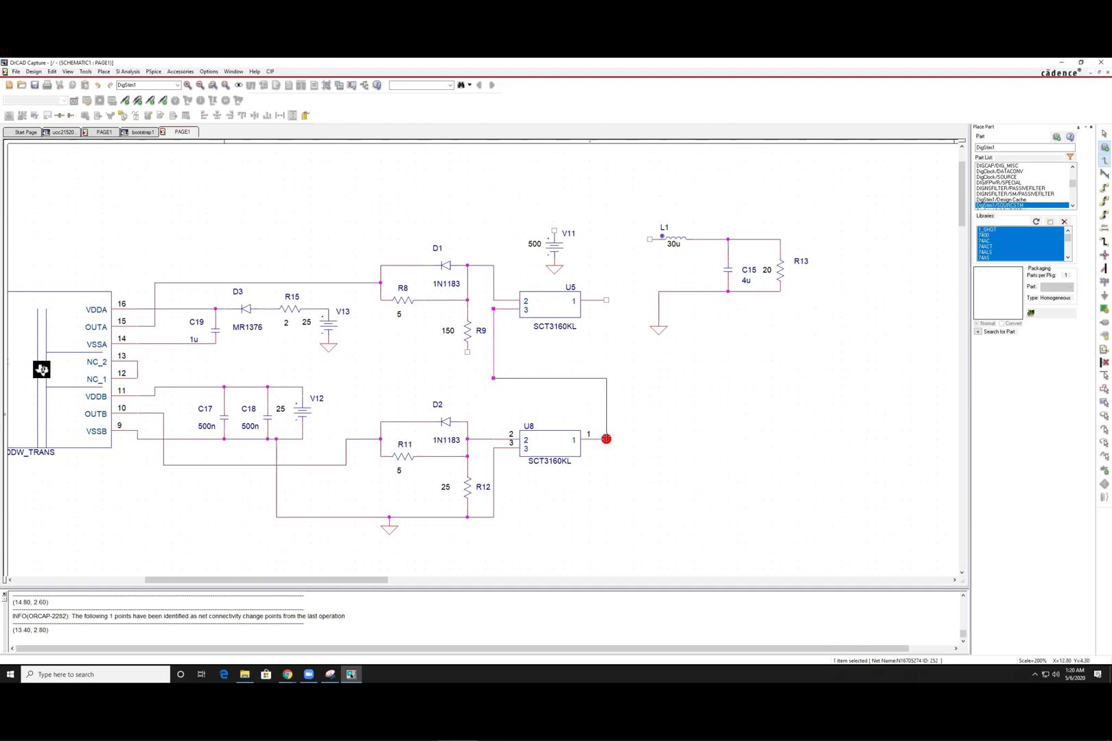
left_click(606, 439)
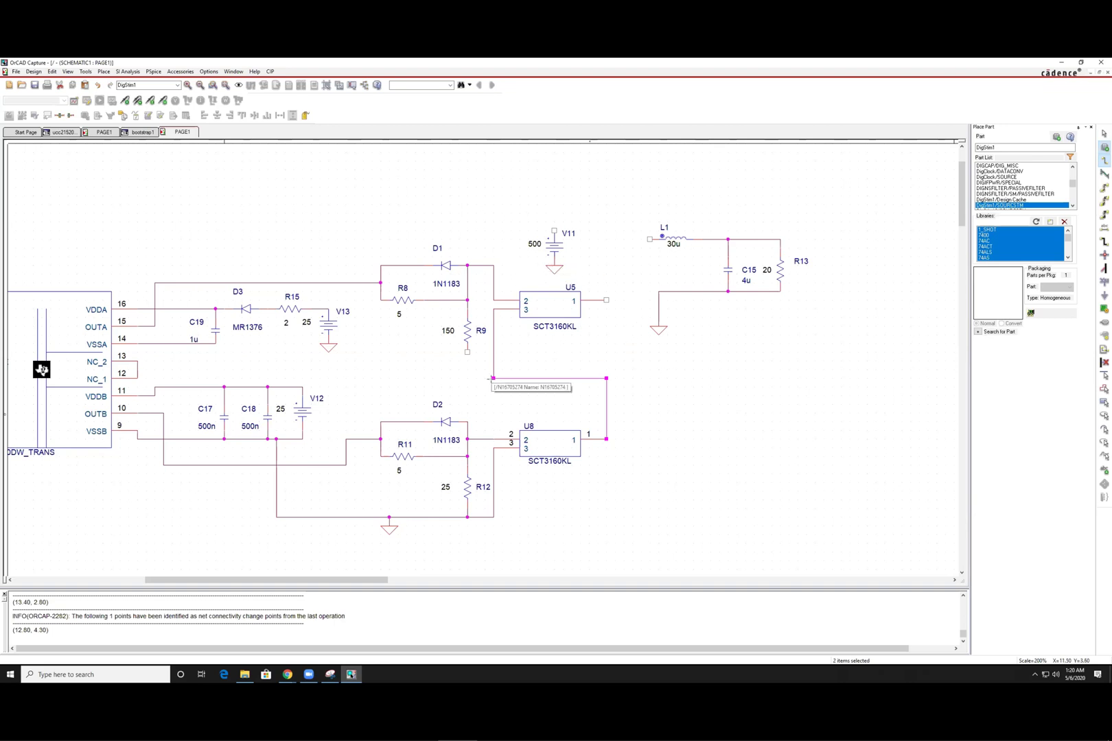
scroll(645, 358, "up", 1)
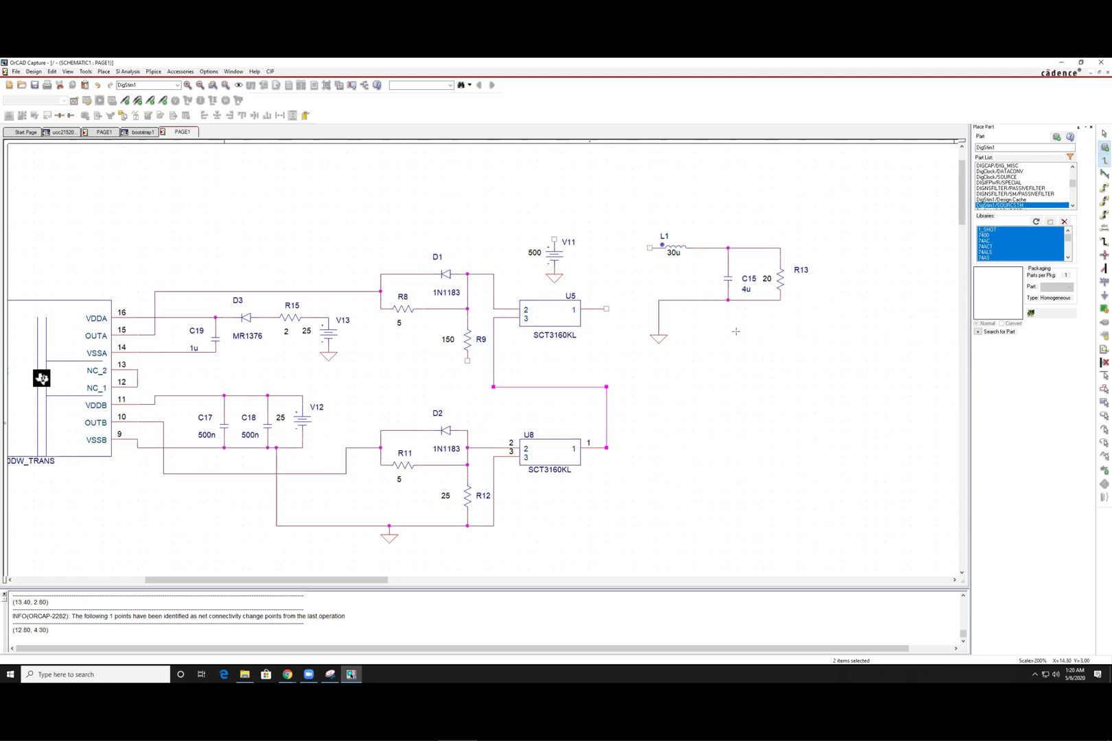
key("Escape")
- Wire the junction of C19 and the driver's VSSA pin to the net joining U5 pin 3 and U8 pin 1
key("w")
left_click(216, 352)
left_click(140, 352)
left_click(215, 352)
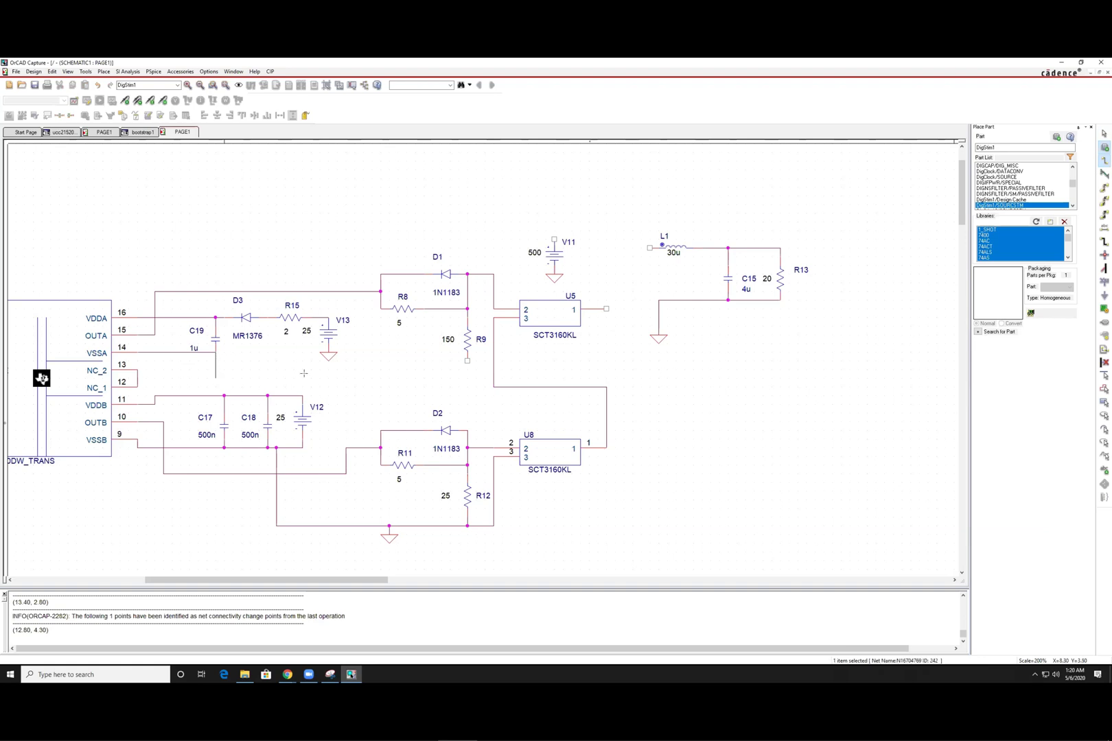
left_click(491, 377)
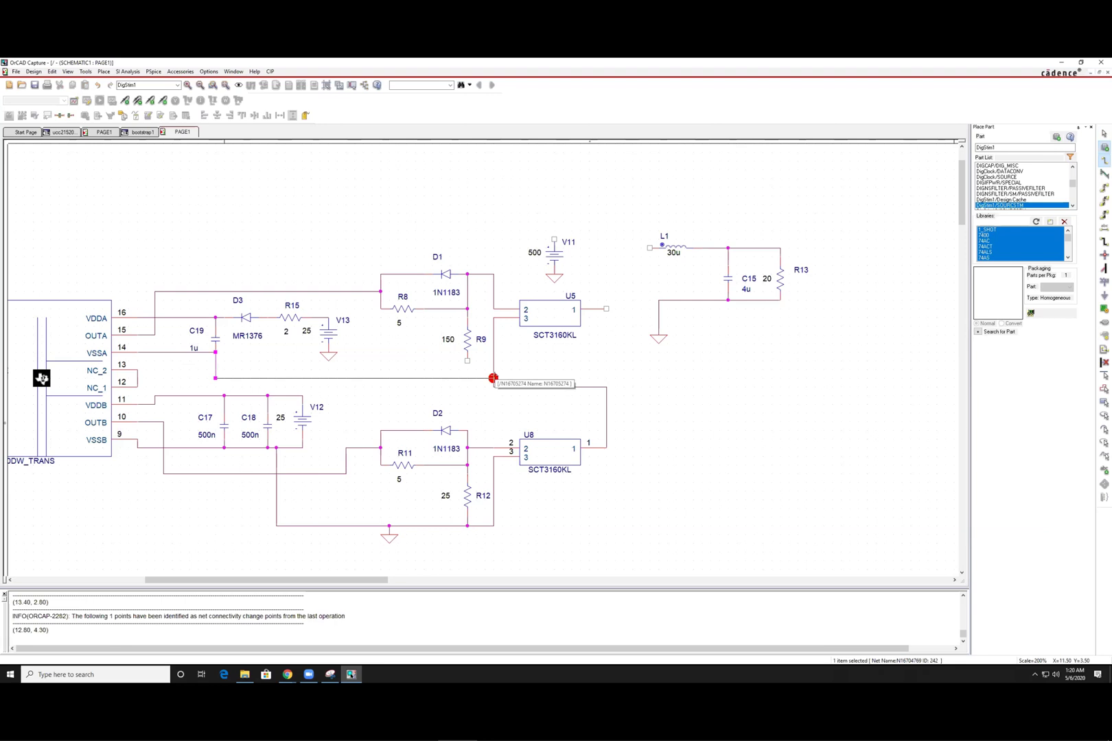
- Finish the VSSA wire at the U5–U8 junction and connect the lower end of resistor R9 to it
left_click(491, 378)
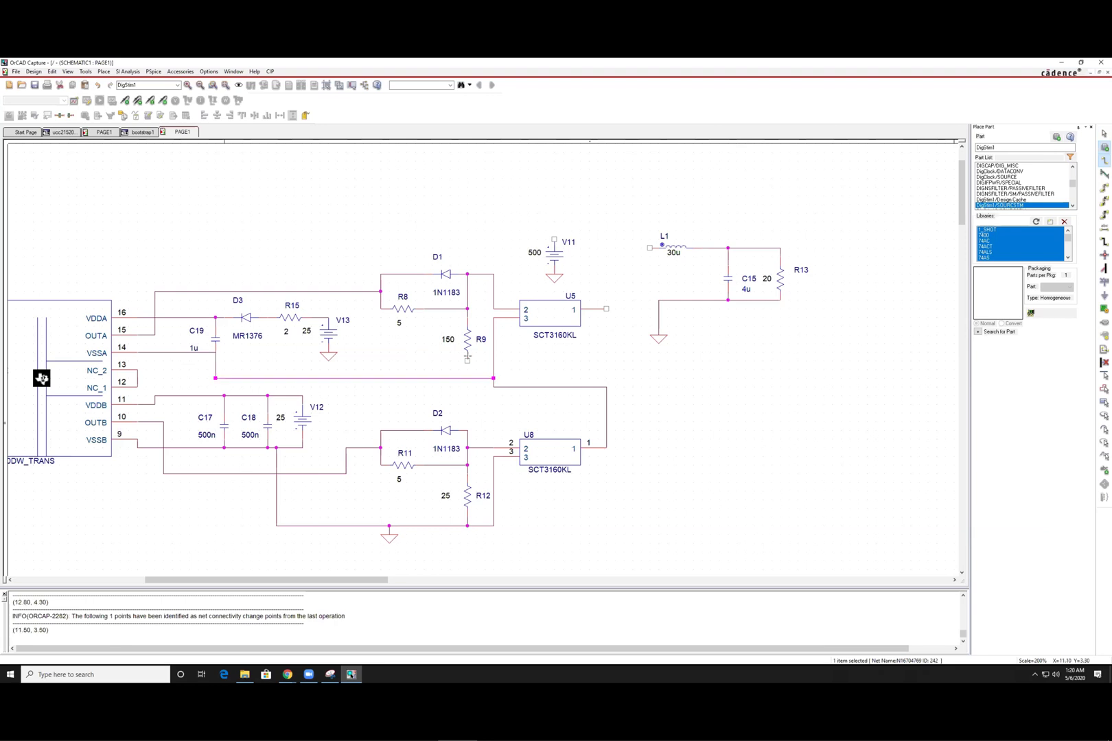
left_click(468, 378)
key("Escape")
- Wire the free end of inductor L1 down to the net joining U5 pin 3 and U8 pin 1
left_click(650, 248)
left_click(670, 281)
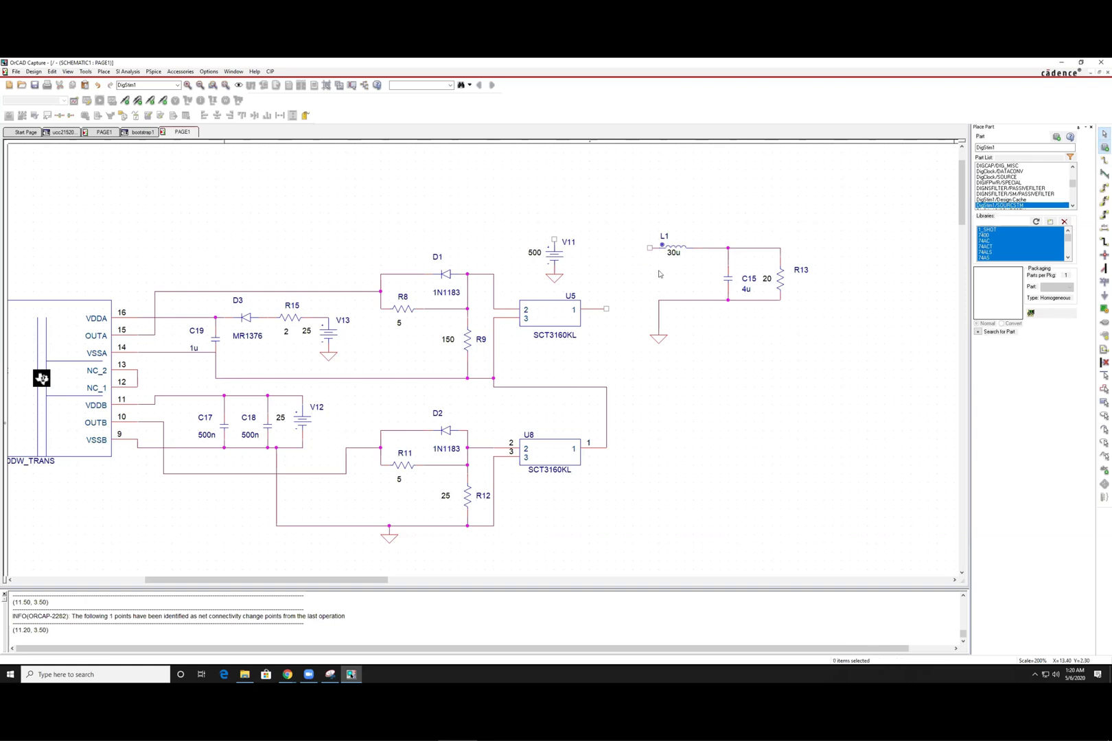
key("w")
left_click(650, 247)
left_click(630, 361)
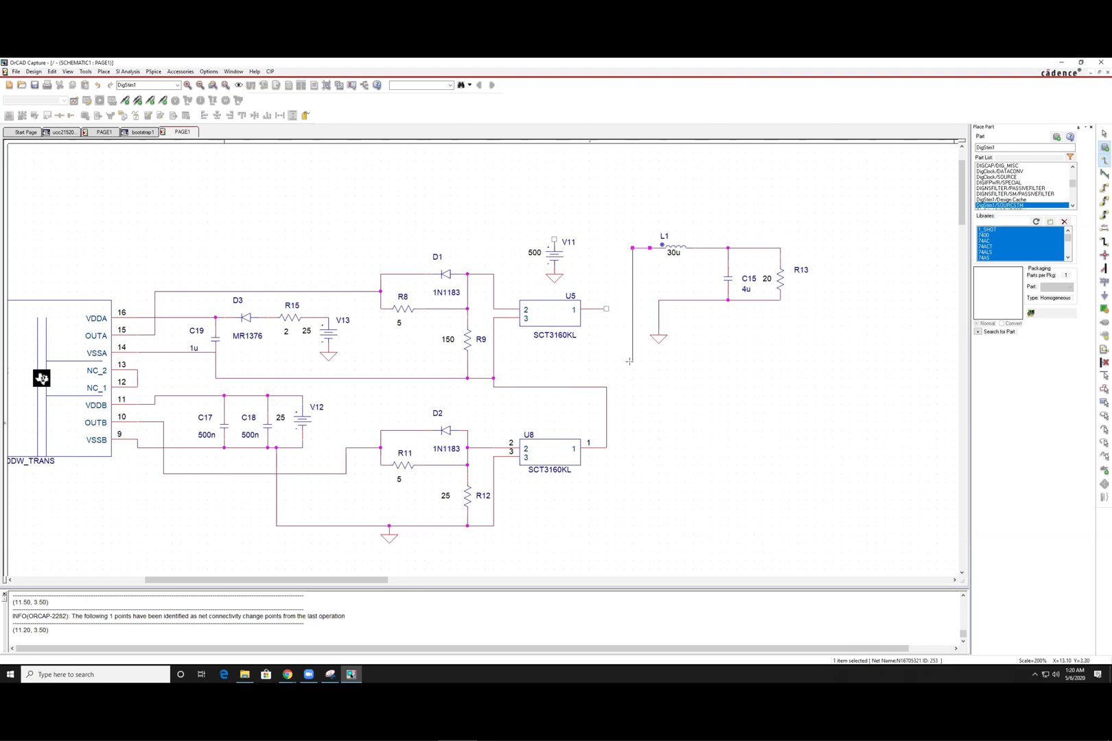
left_click(606, 387)
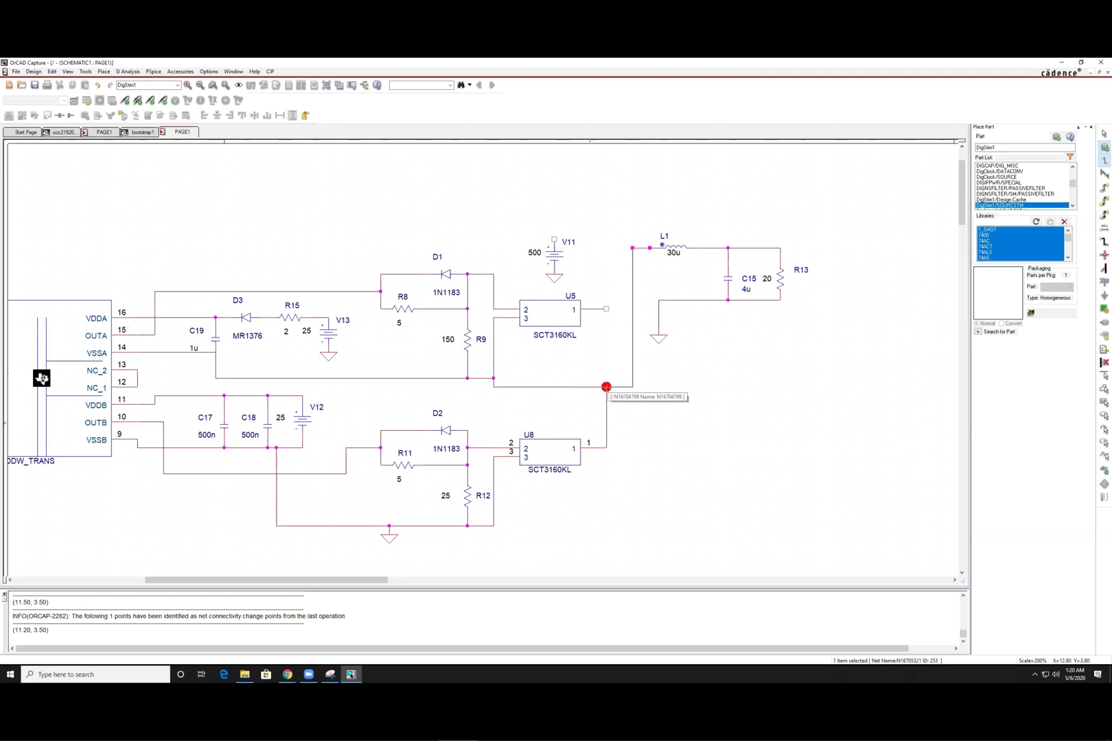
left_click(606, 387)
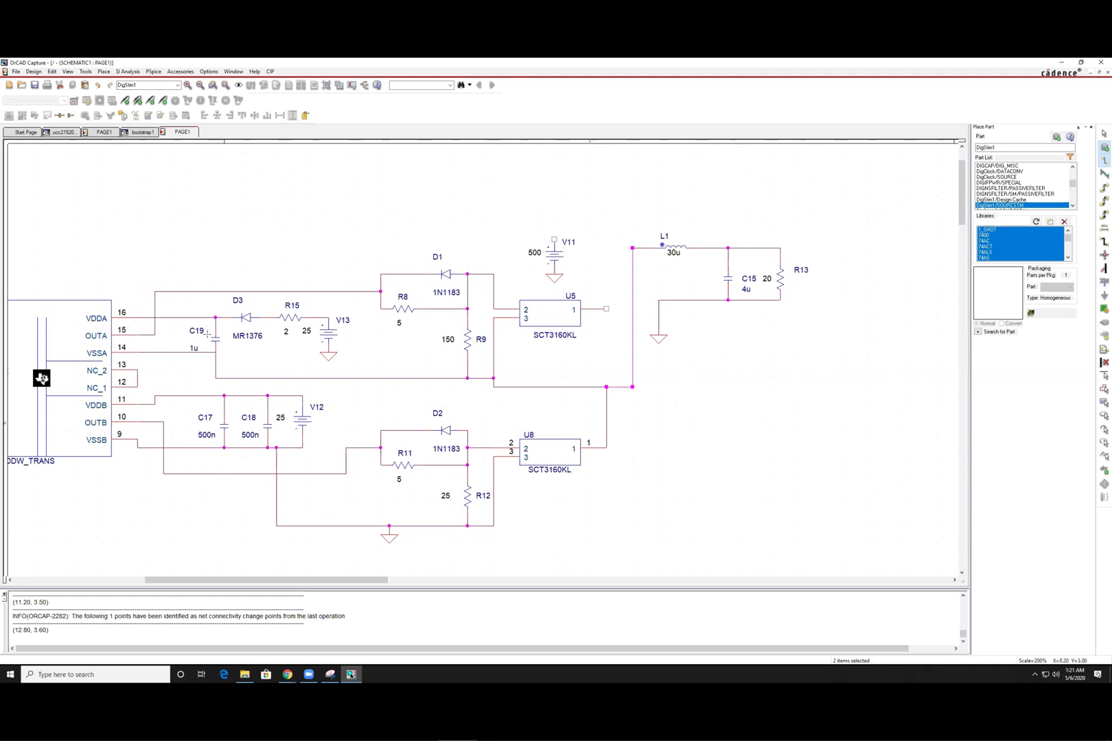
key("Escape")
- Delete the wire segments linking the driver's VSSA pin and the lower end of C19 to the U5–U8 net
left_click(216, 367)
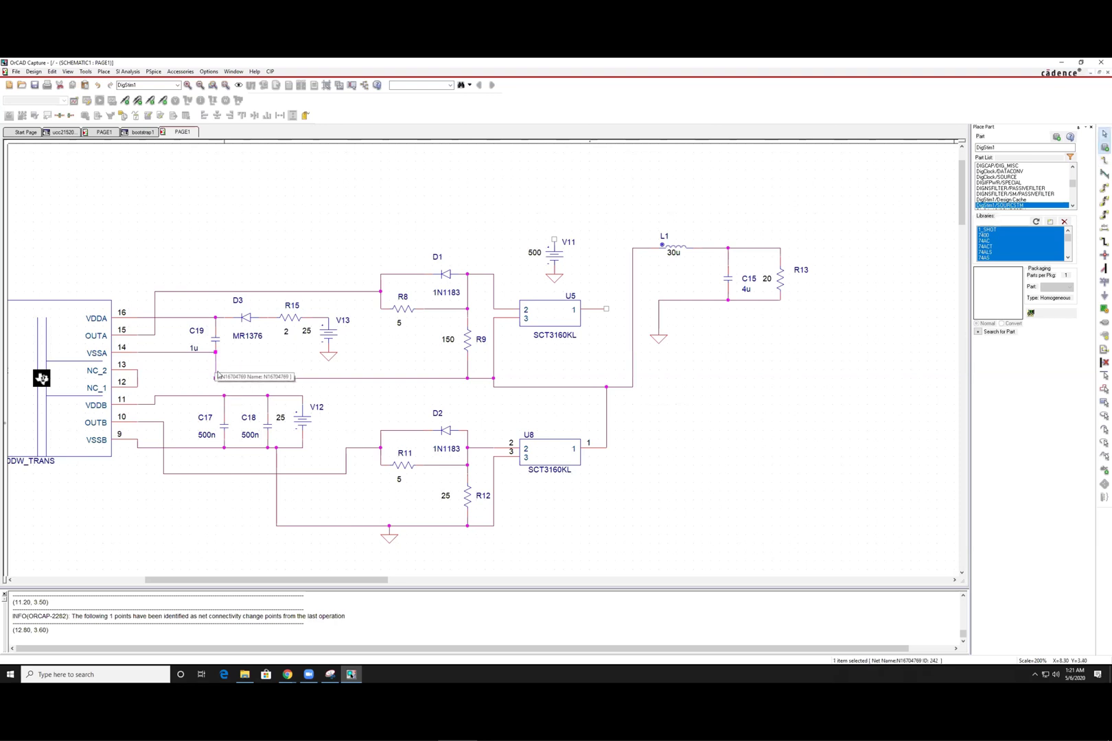
key("Delete")
left_click(209, 352)
key("Delete")
- Wire VSSA and the lower end of C19 separately to the horizontal wire leading to the U5–U8 junction
key("w")
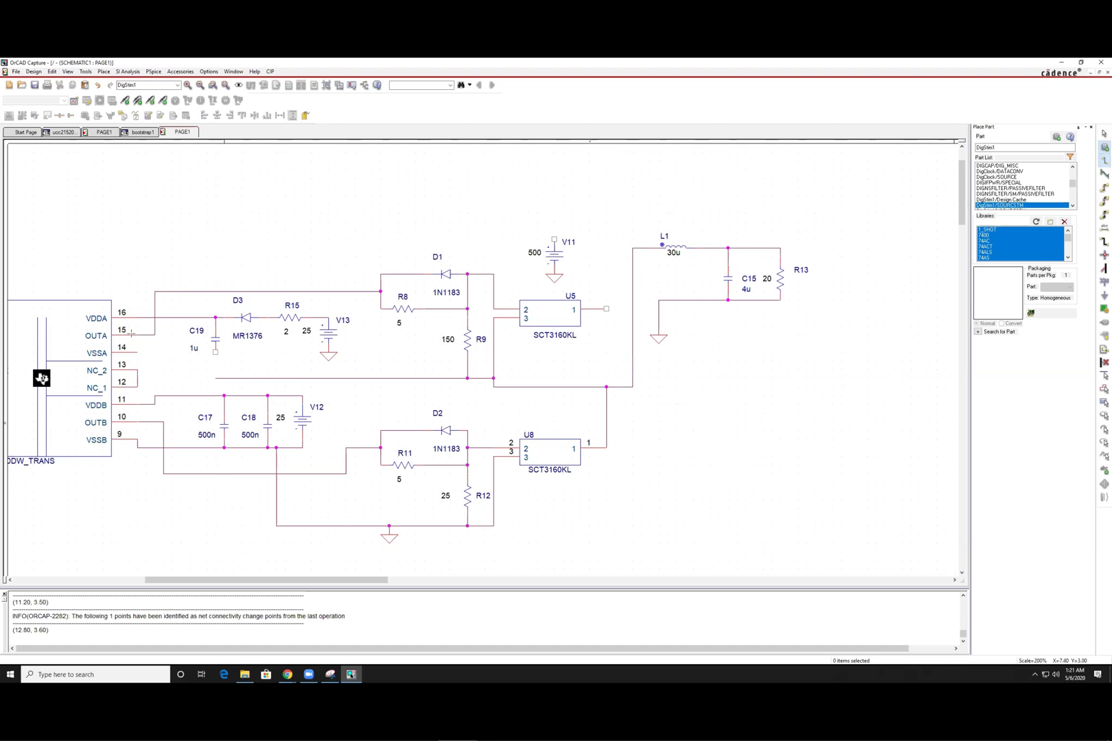
left_click(139, 352)
left_click(215, 378)
left_click(215, 352)
left_click(214, 378)
key("Escape")
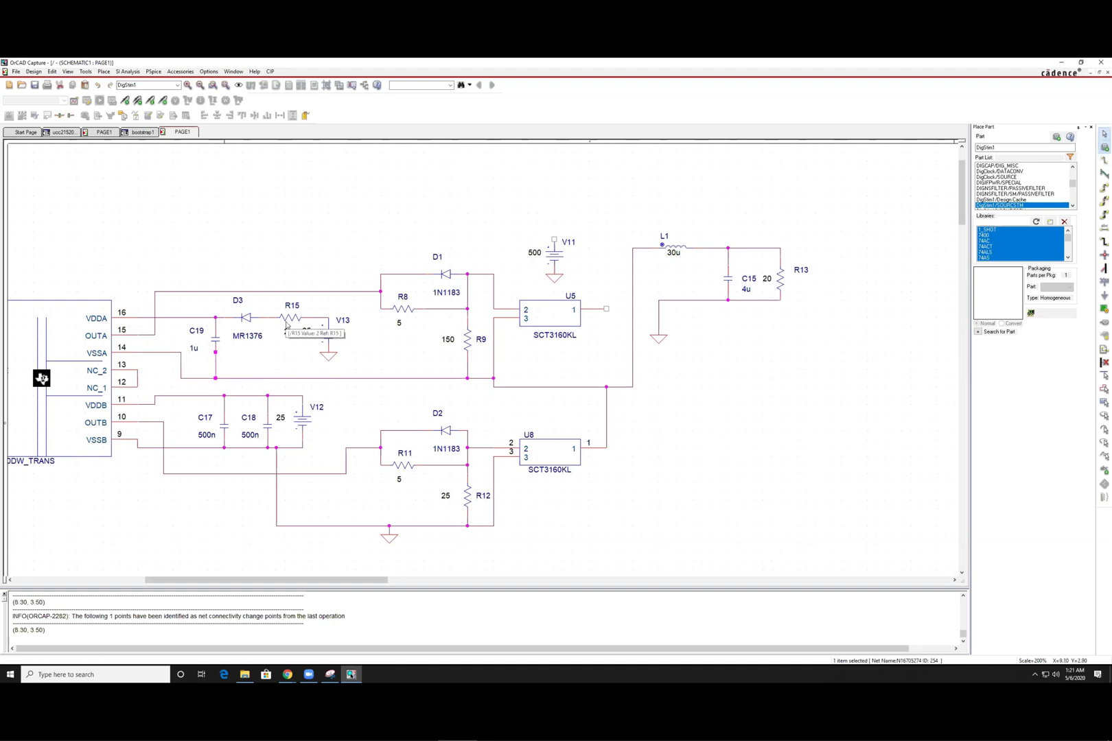
left_click(308, 331)
left_click(367, 357)
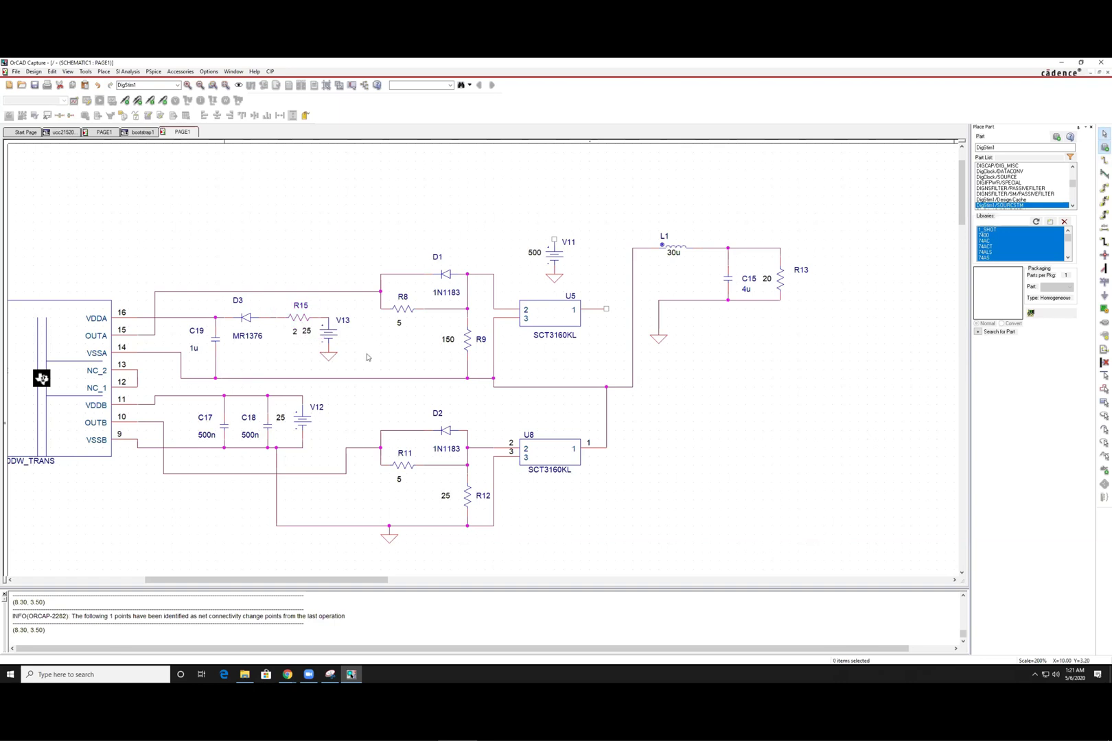
double_click(291, 321)
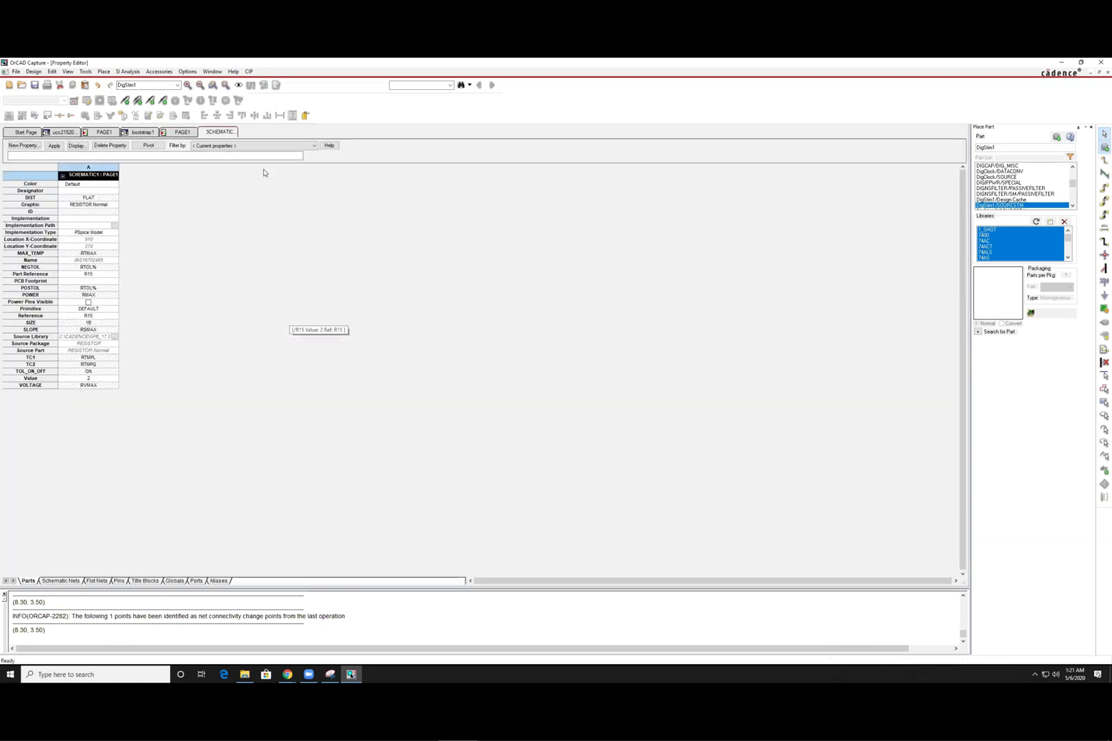
right_click(215, 133)
left_click(233, 179)
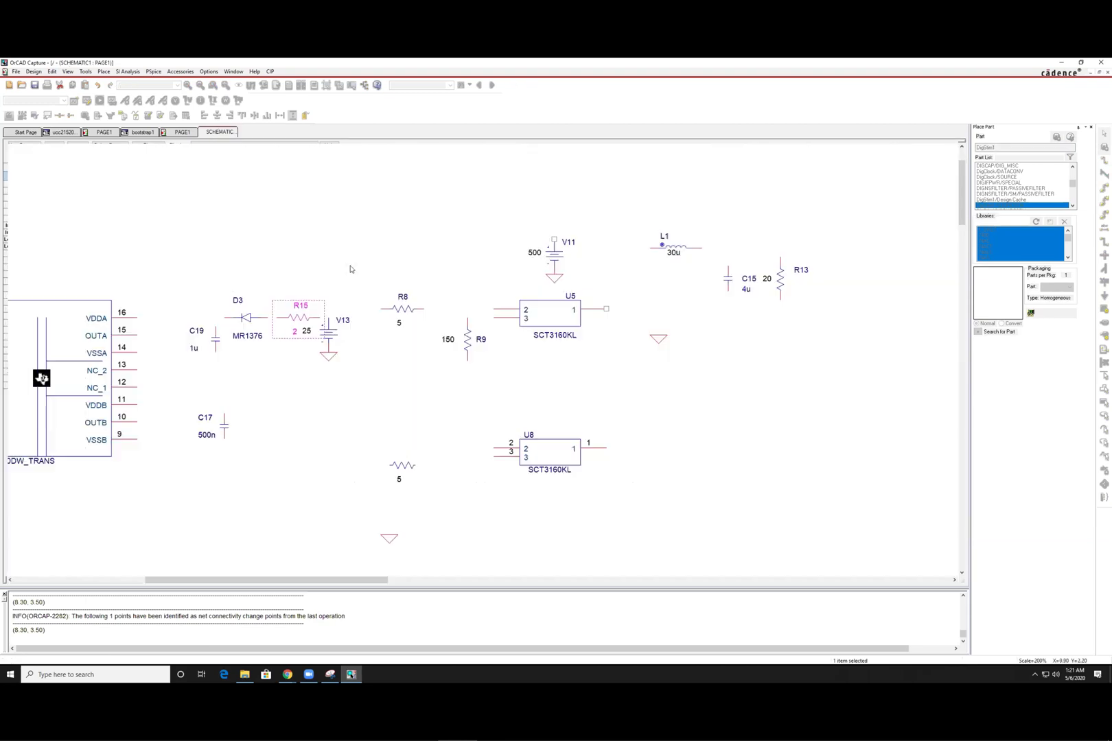
left_click_drag(300, 324, 287, 315)
left_click(313, 254)
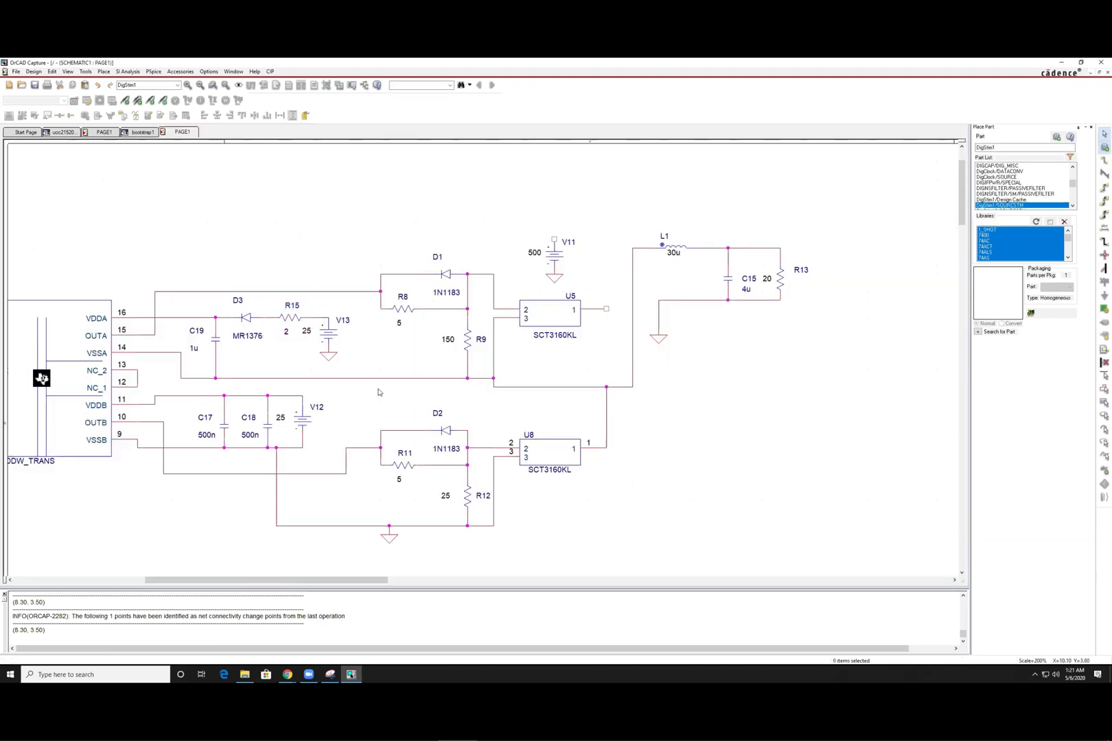
- Wire the positive terminal of the 500 V source V11 over and down to pin 1 of MOSFET U5
key("w")
left_click(554, 238)
left_click(554, 213)
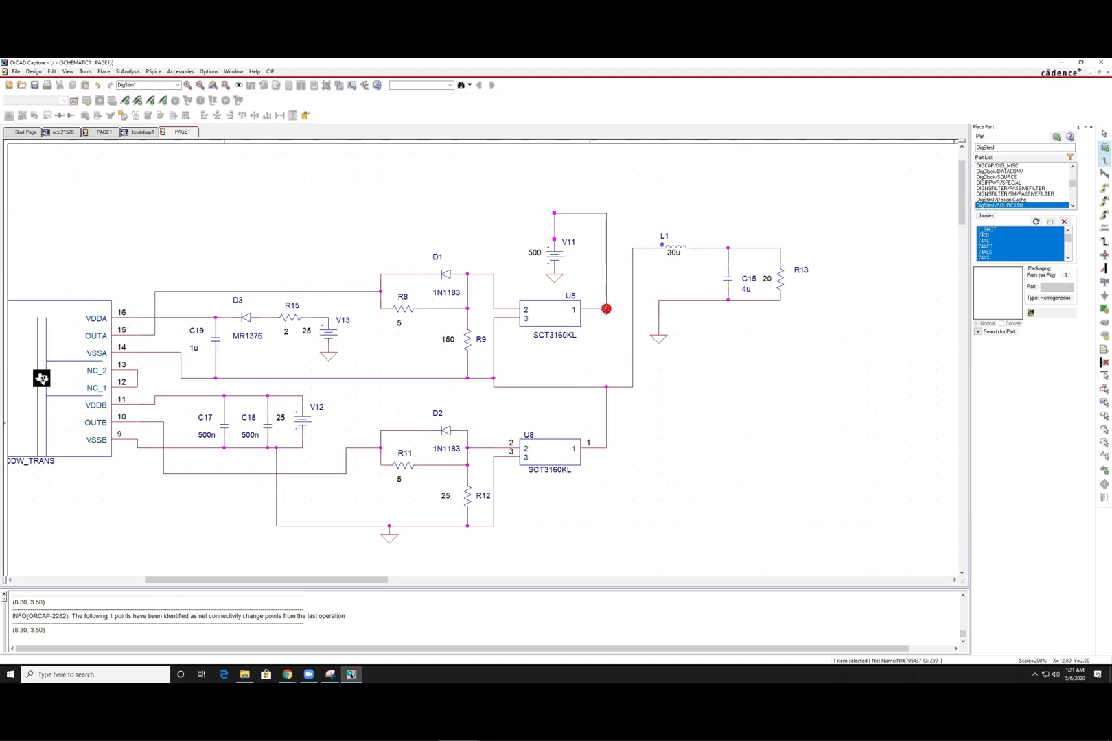
left_click(607, 309)
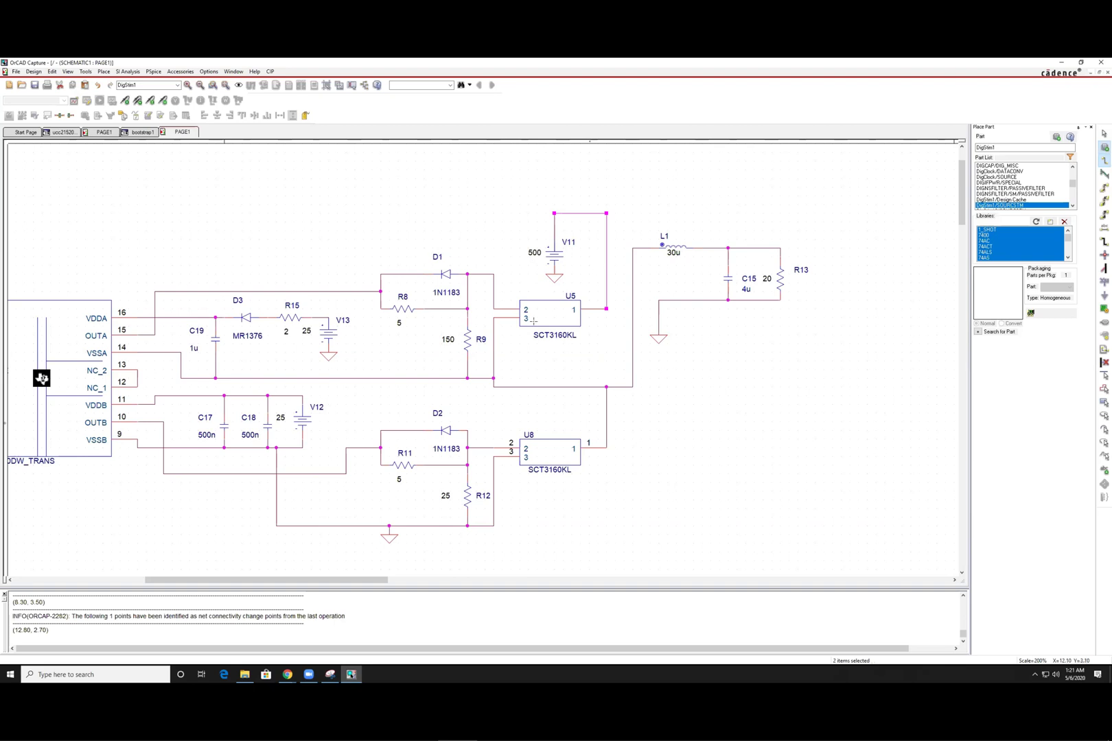
key("Escape")
mouse_move(271, 580)
left_mouse_down()
mouse_move(188, 580)
mouse_move(260, 575)
left_mouse_up()
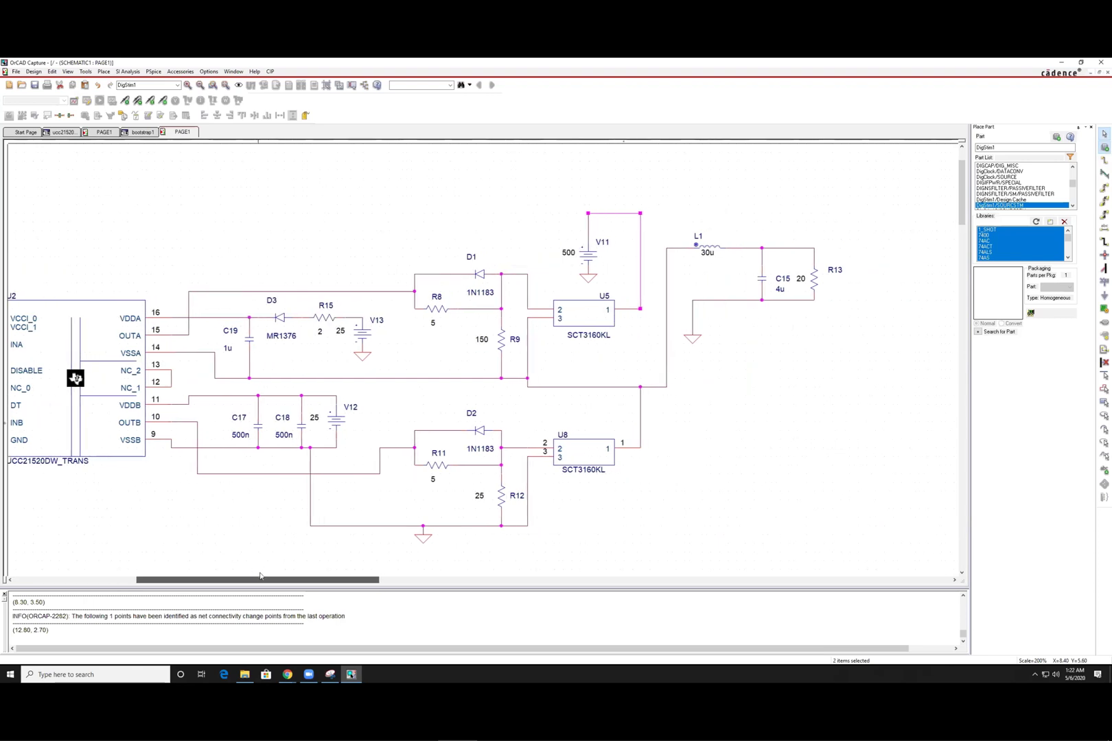
middle_click_drag(232, 571, 319, 563)
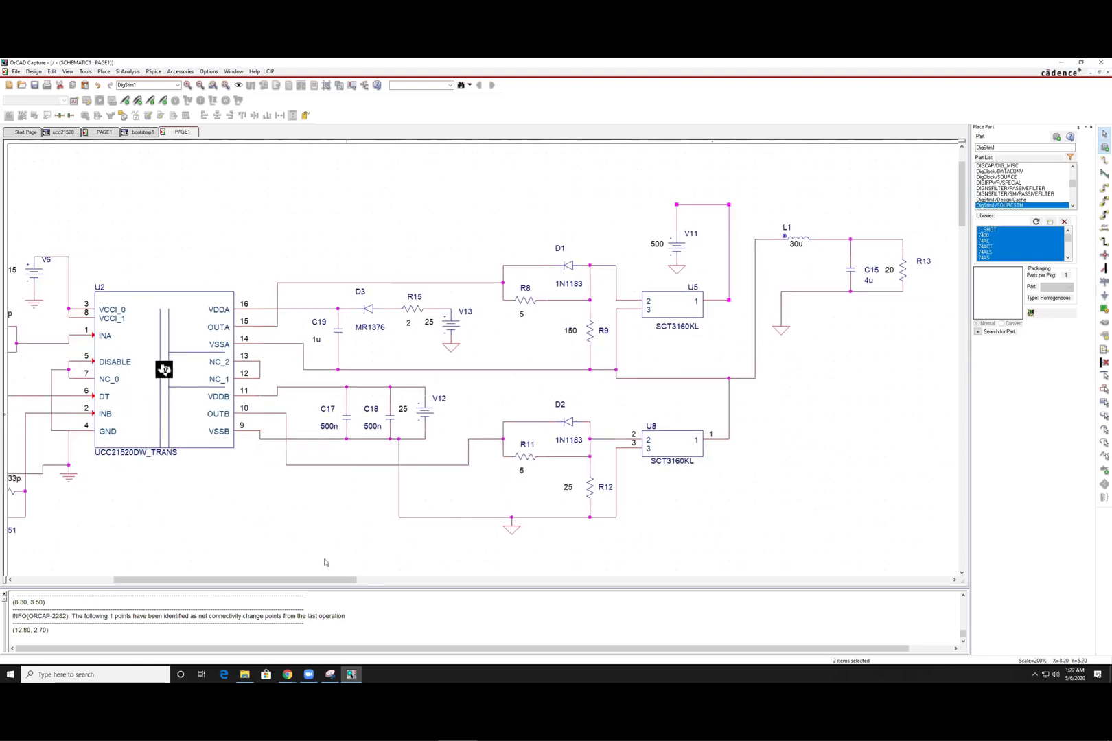
mouse_move(288, 582)
left_mouse_down()
mouse_move(315, 583)
mouse_move(283, 582)
left_mouse_up()
left_click(791, 504)
scroll(672, 401, "down", 2)
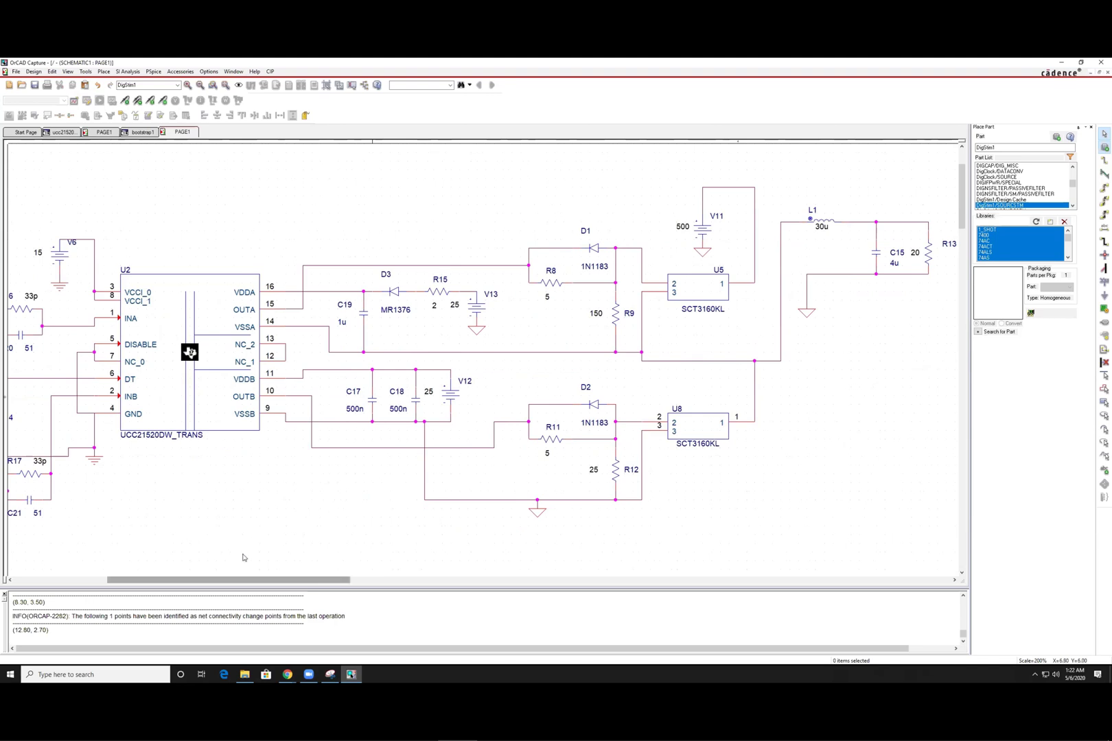
left_click_drag(249, 584, 207, 586)
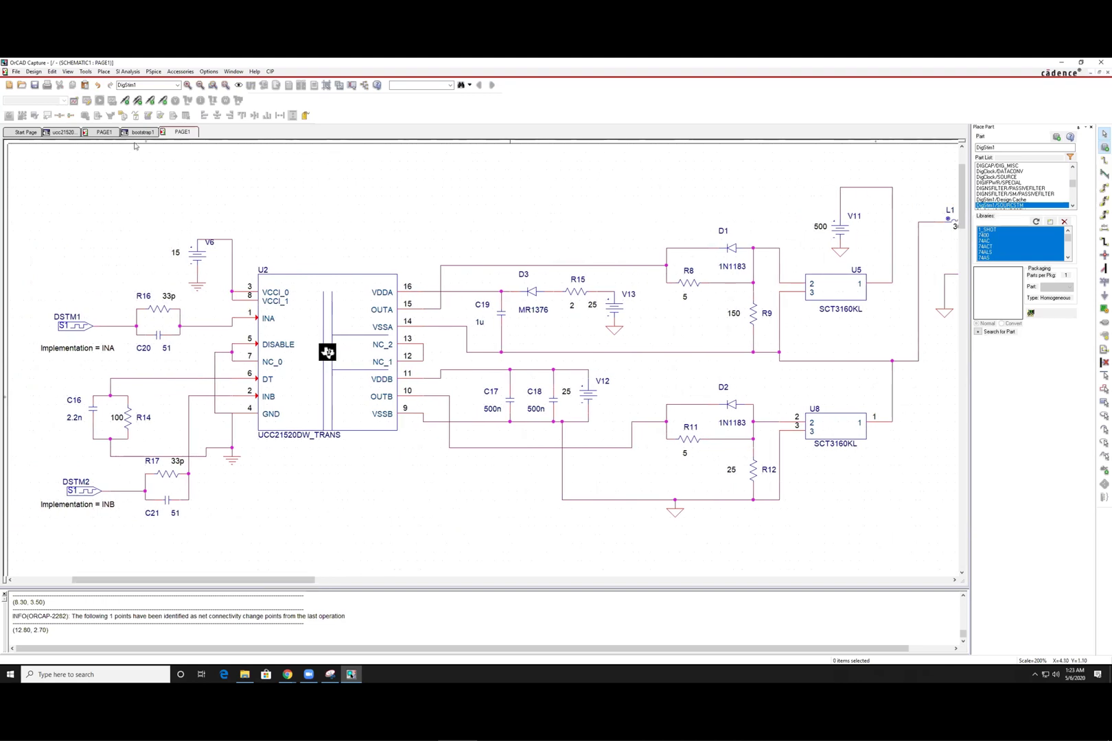
- Create a new simulation profile named simulation1
left_click(73, 102)
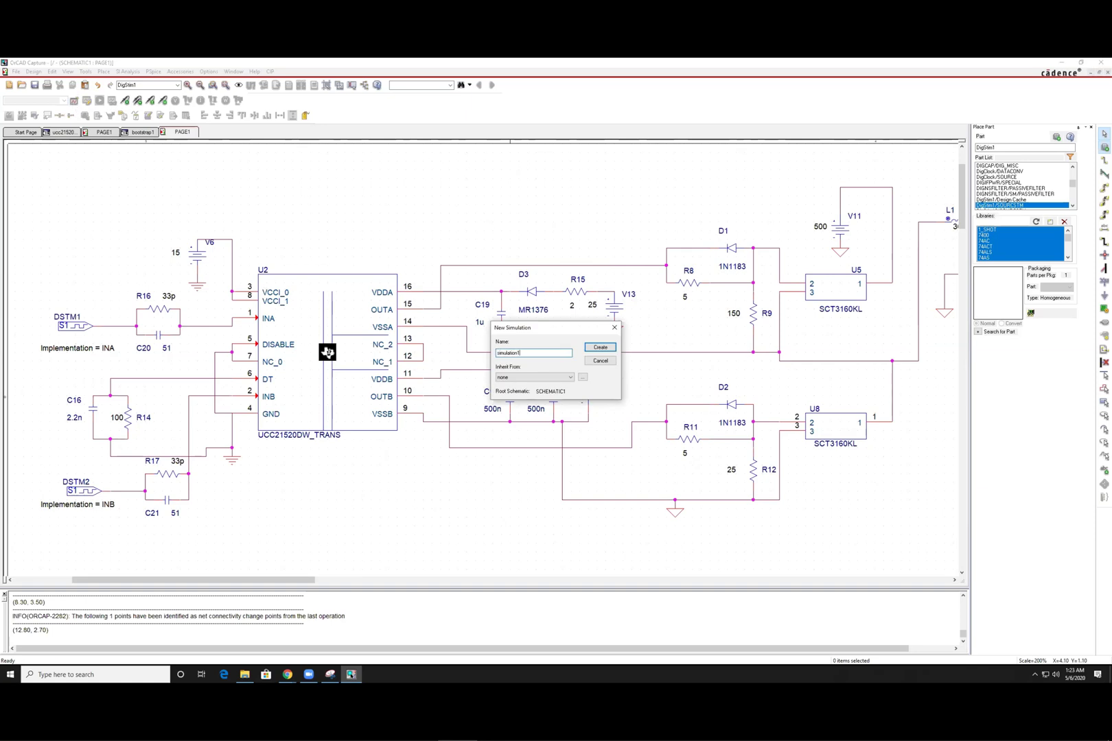
type("simulation1")
key("Return")
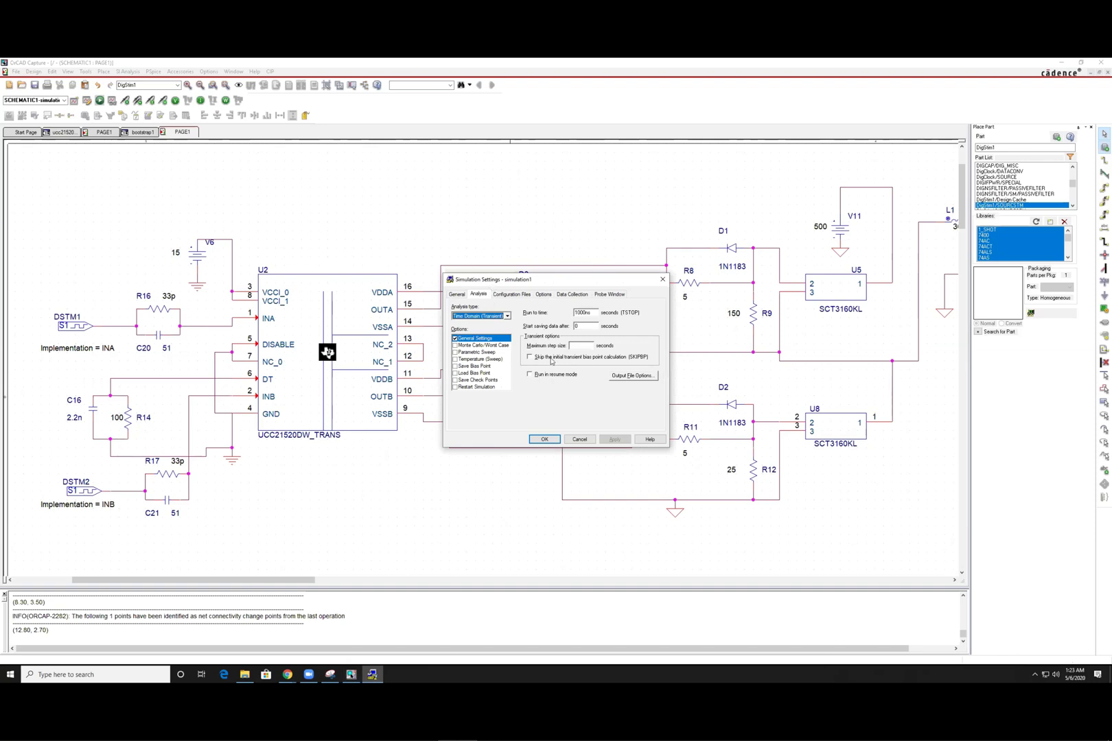
- Enable skipping of the initial transient bias point calculation and clear the run-to-time value
left_click(530, 358)
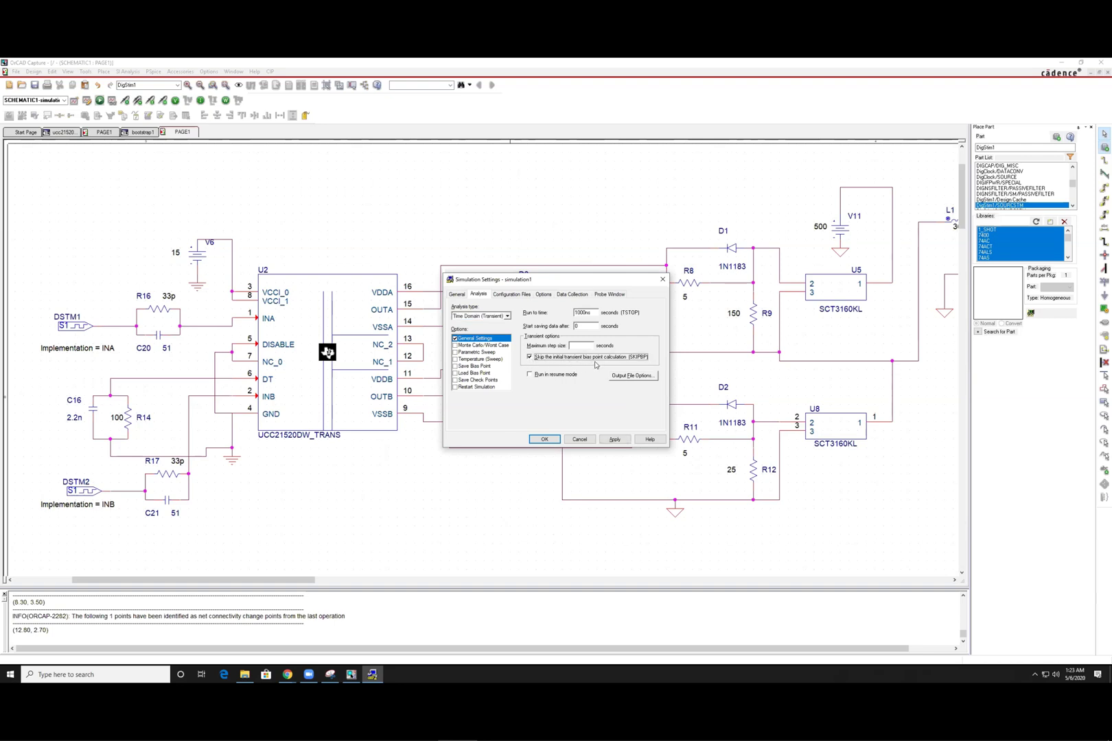
left_click_drag(596, 314, 556, 312)
key("BackSpace")
- Enable AutoConverge in the analog simulation options and accept its default relaxed limits
left_click(548, 295)
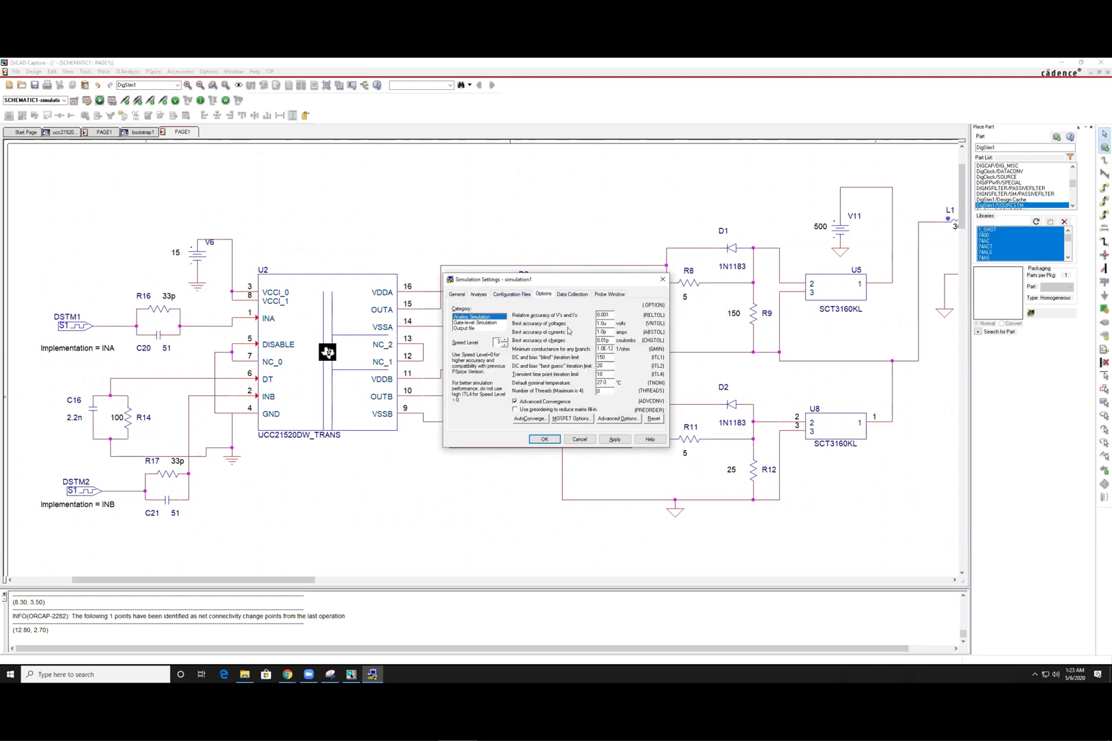
left_click(532, 420)
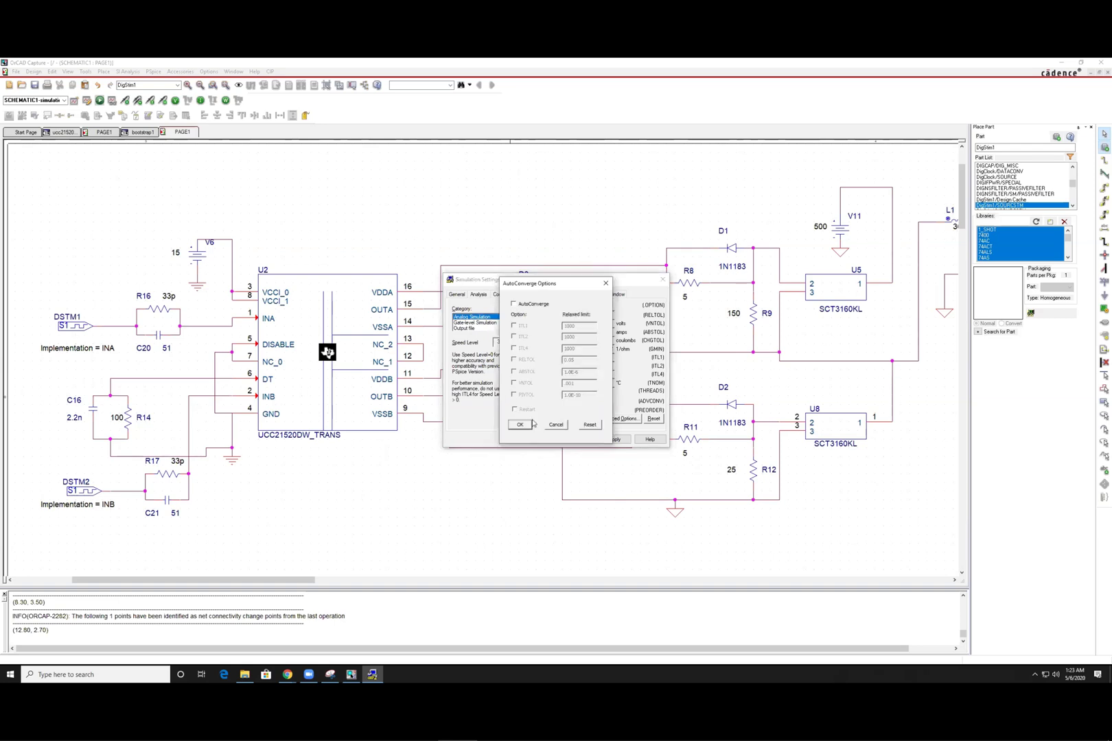
left_click(522, 305)
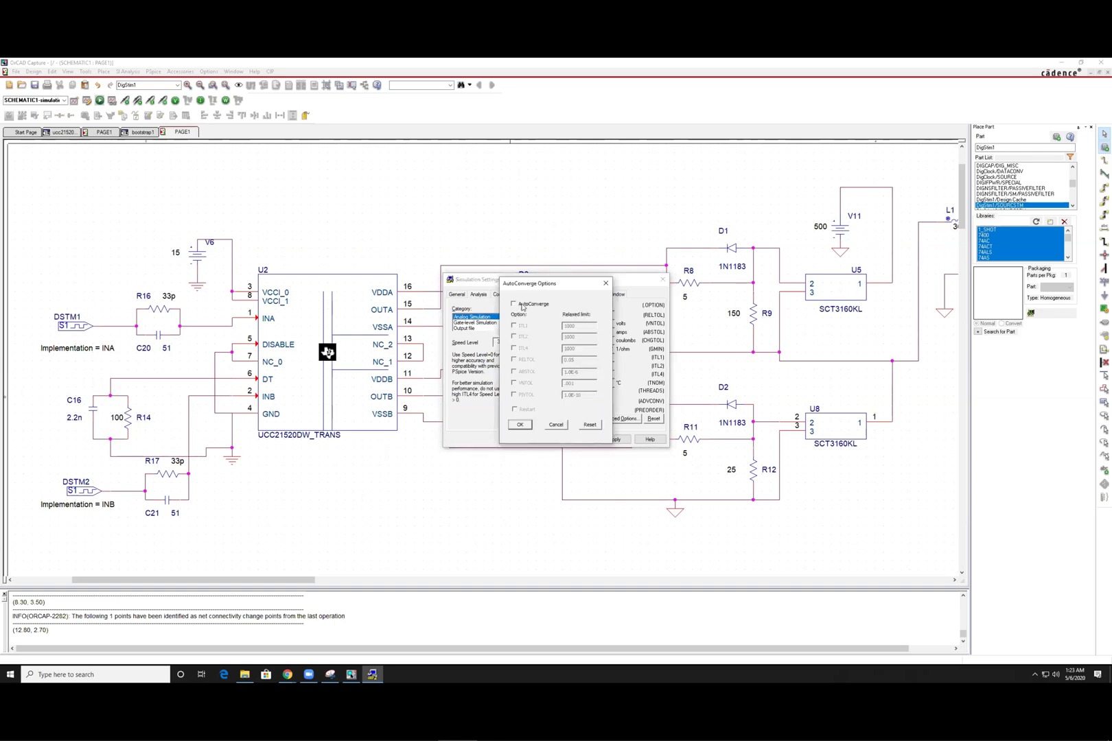
left_click(522, 425)
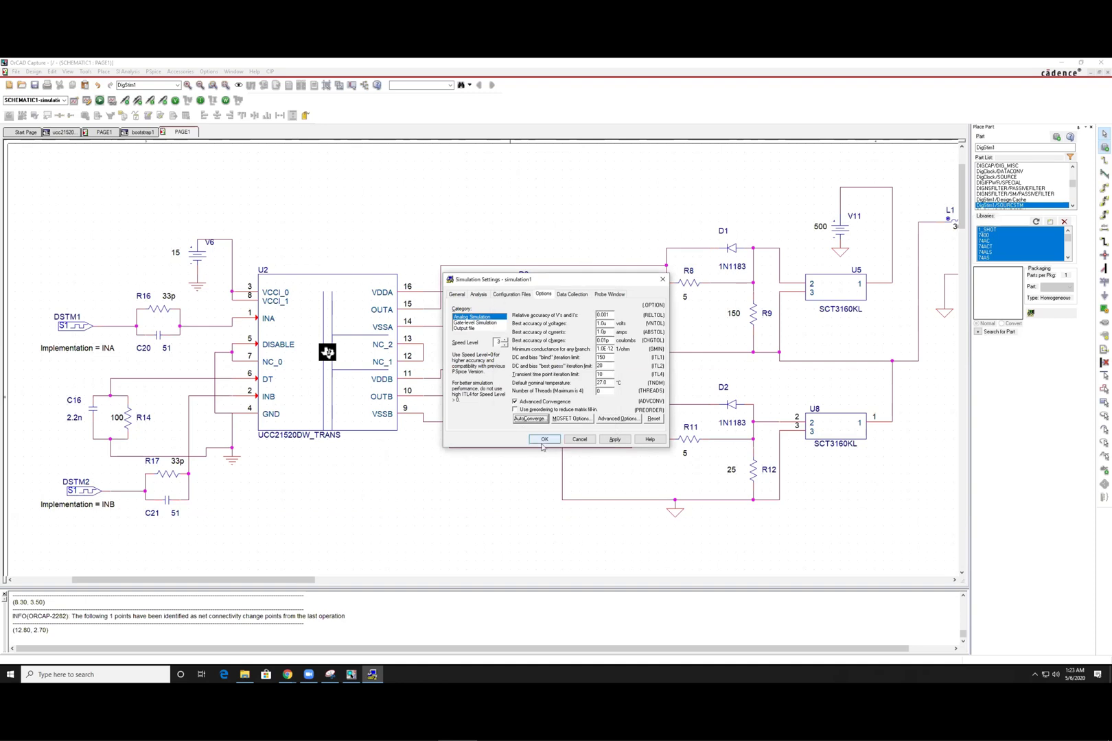
- Add sct3160kl.lib from the sct3160kl folder in Downloads to the design's library configuration files
left_click(525, 295)
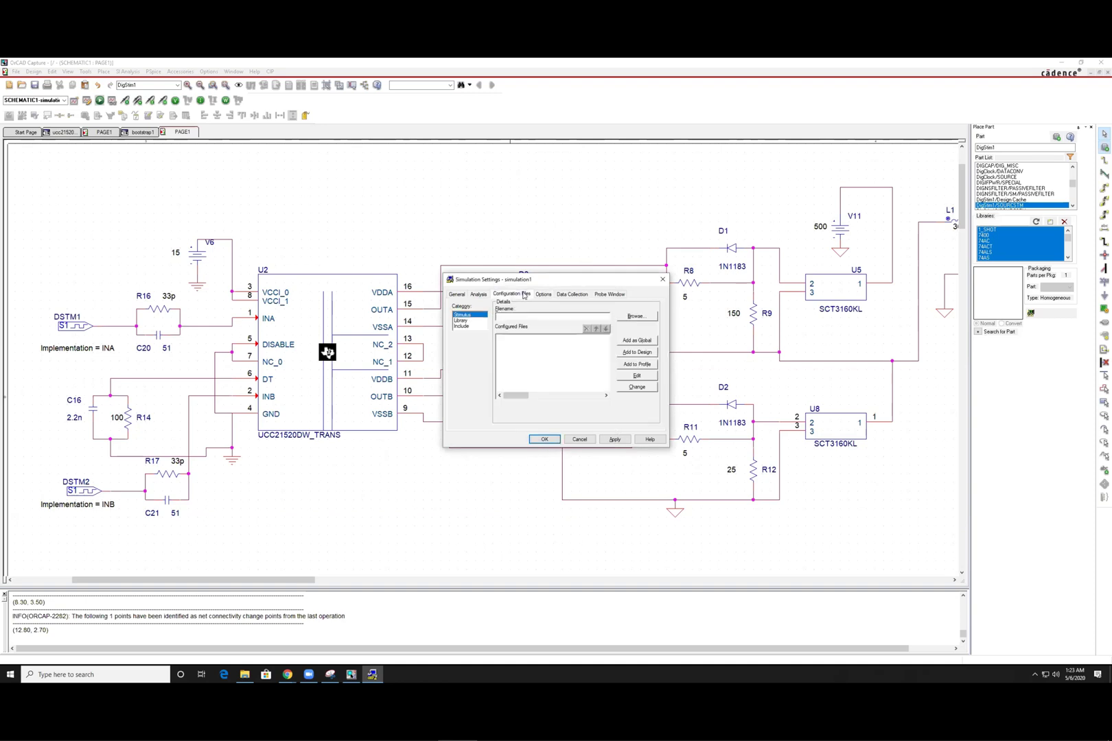
left_click(470, 321)
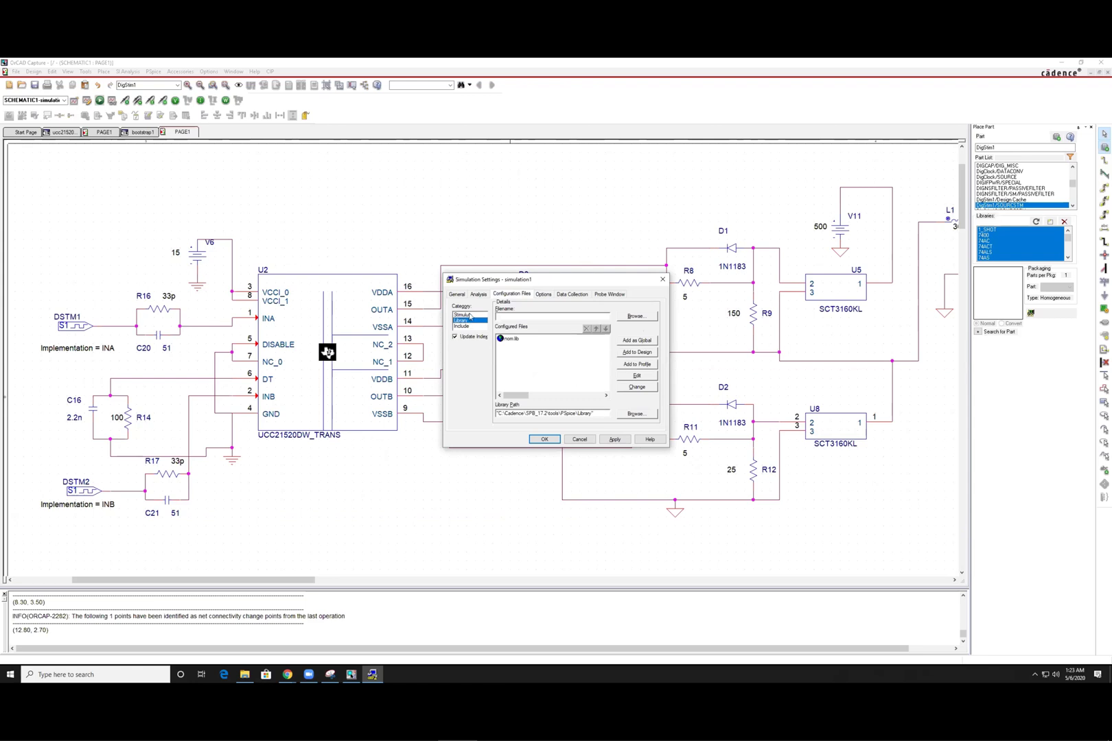
left_click(471, 315)
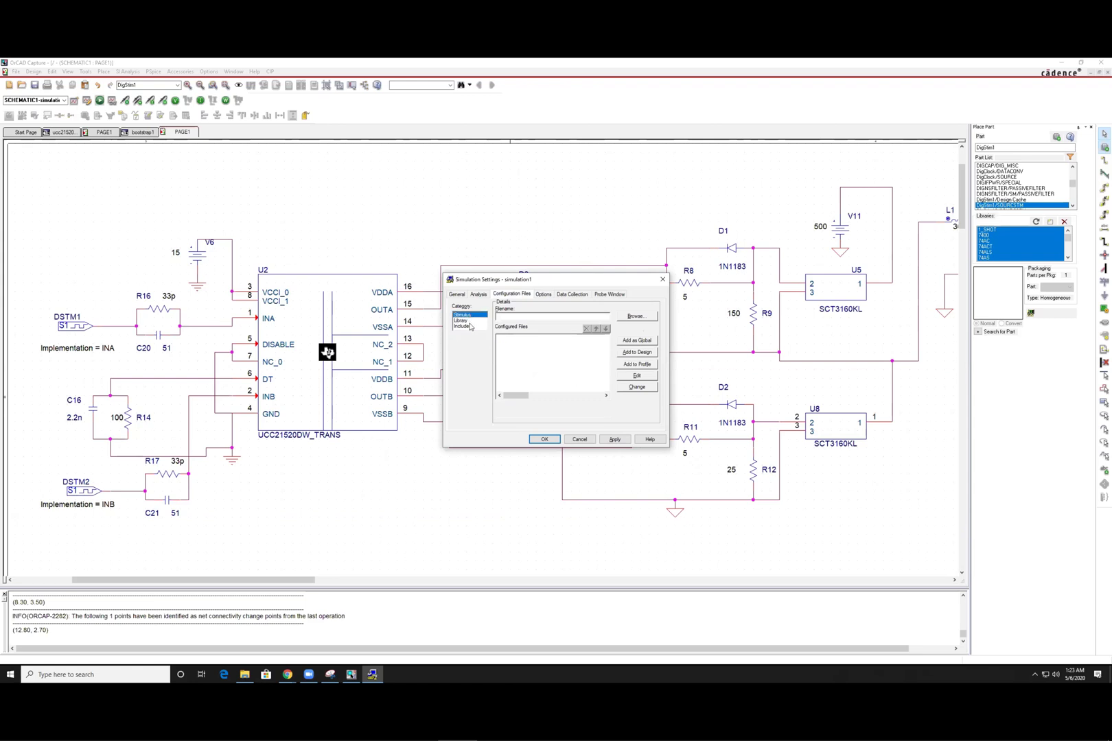
left_click(469, 320)
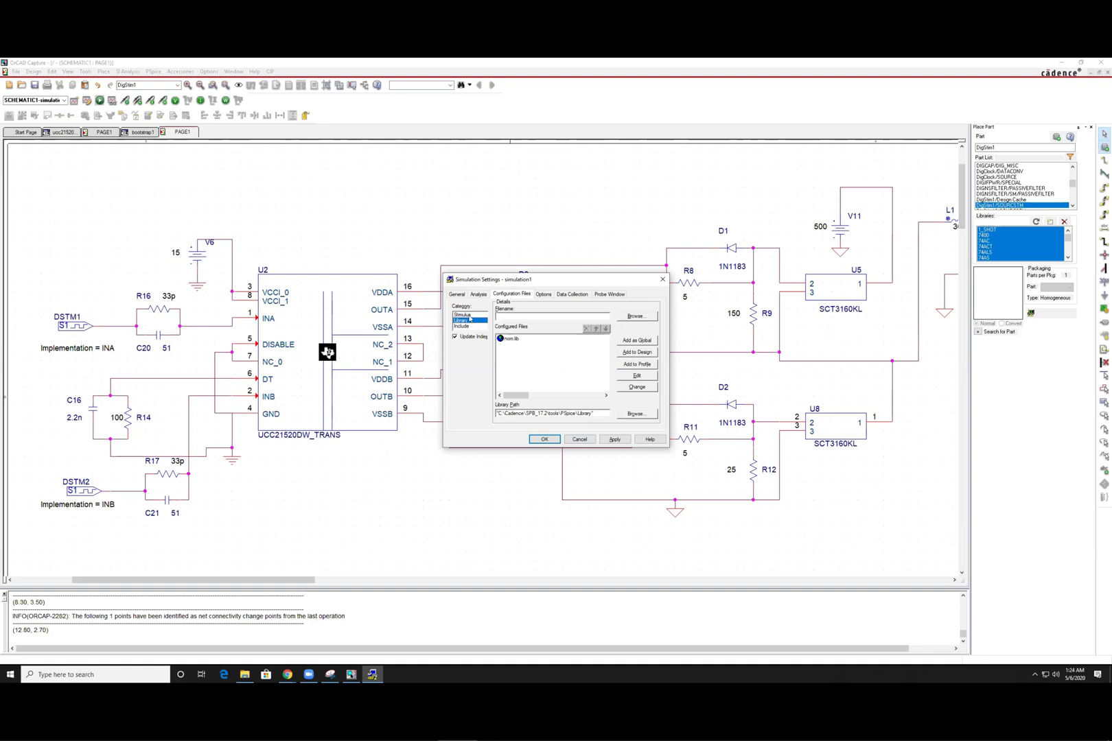
left_click(633, 322)
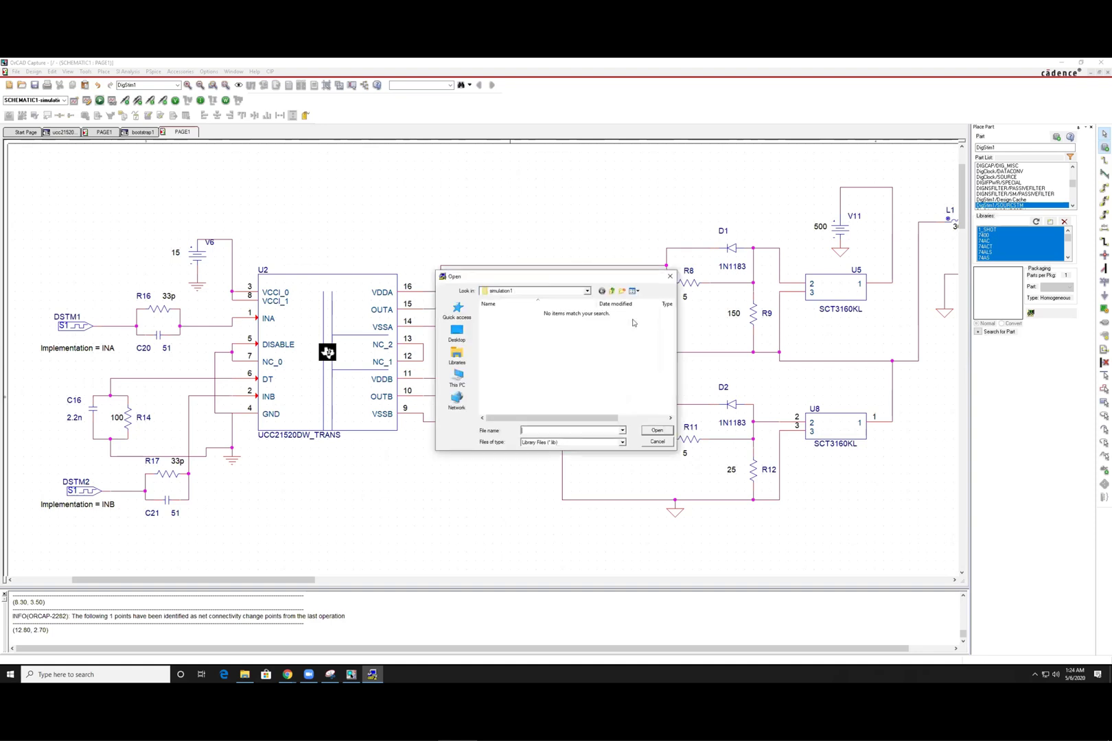
left_click(611, 291)
left_click(612, 291)
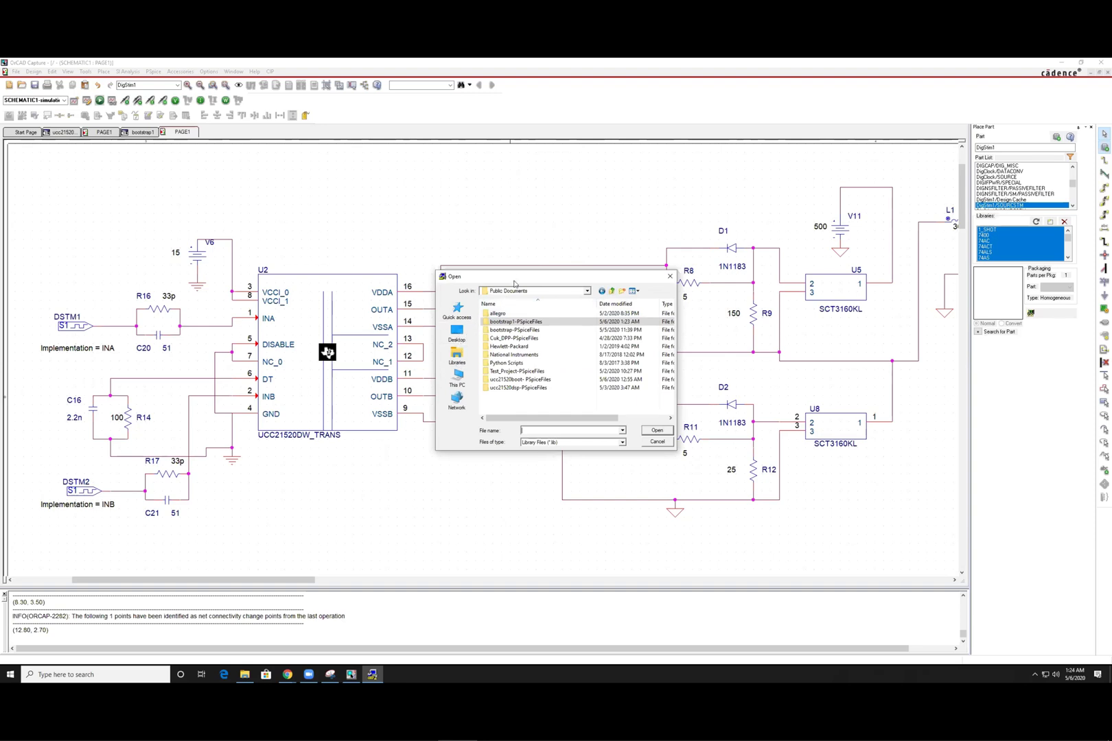
left_click_drag(508, 278, 505, 372)
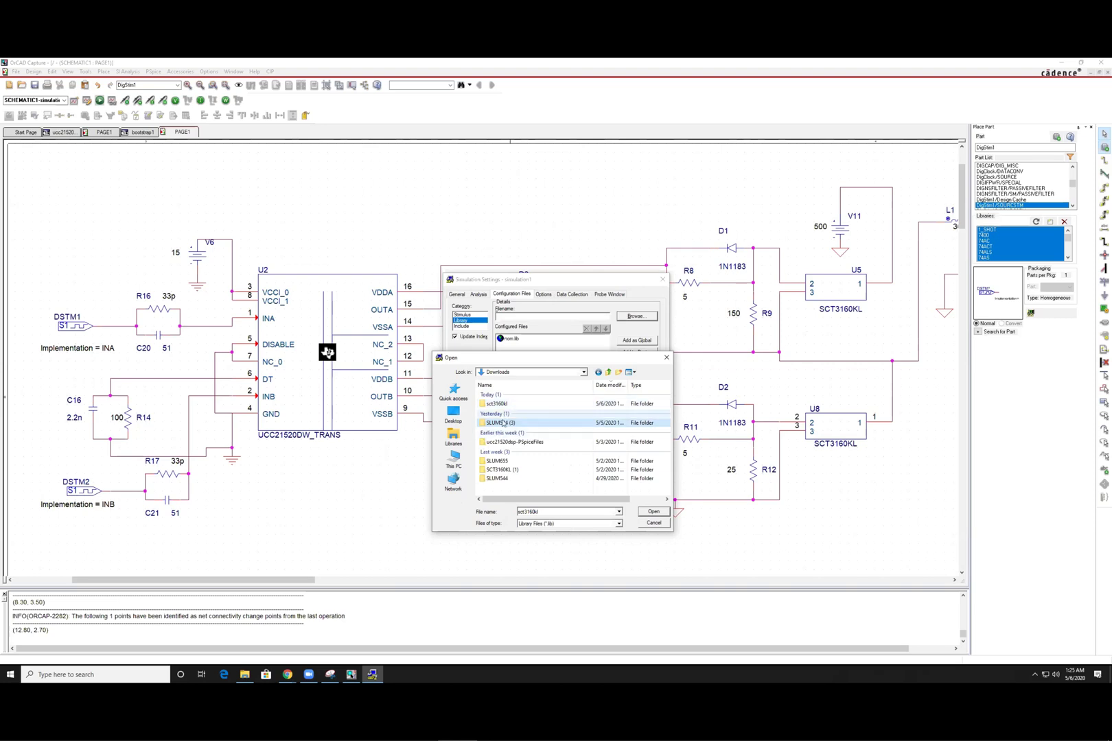
double_click(507, 403)
double_click(527, 396)
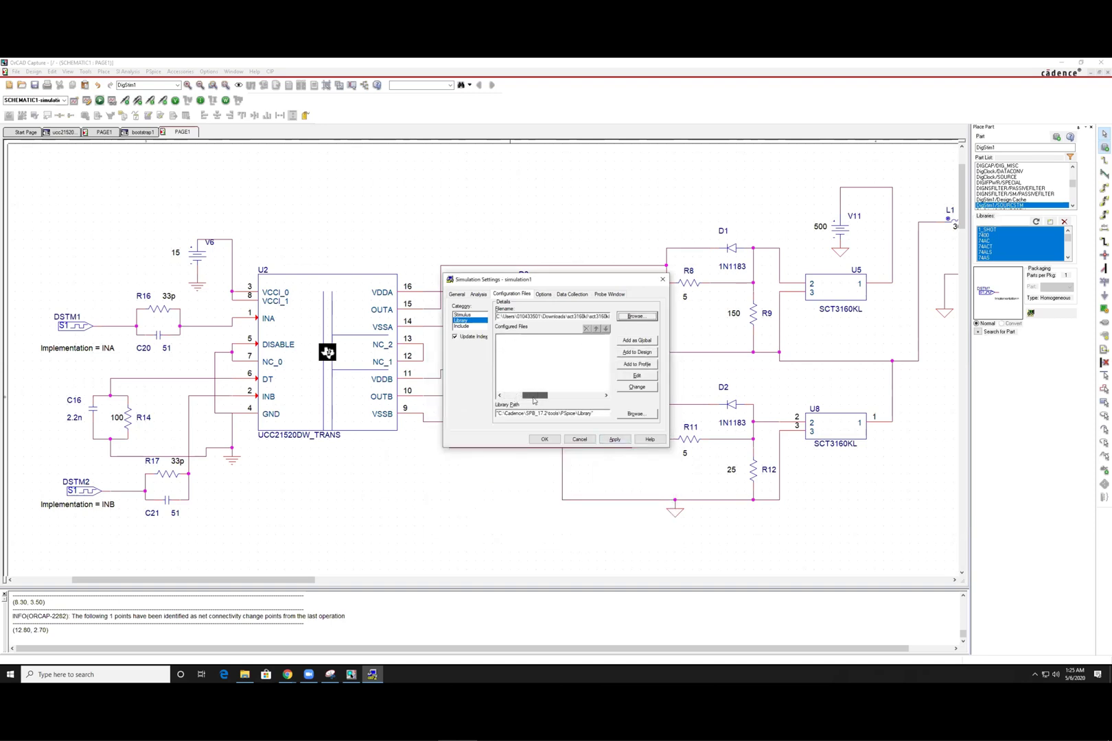
left_click_drag(571, 315, 626, 317)
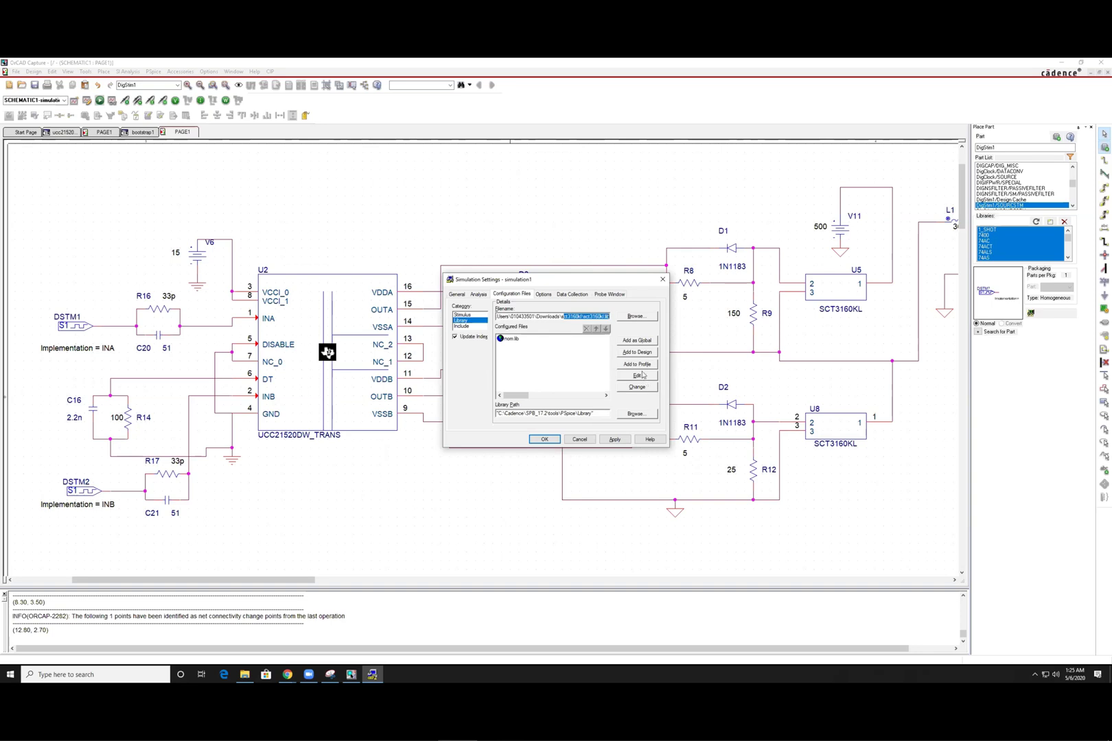
left_click(637, 352)
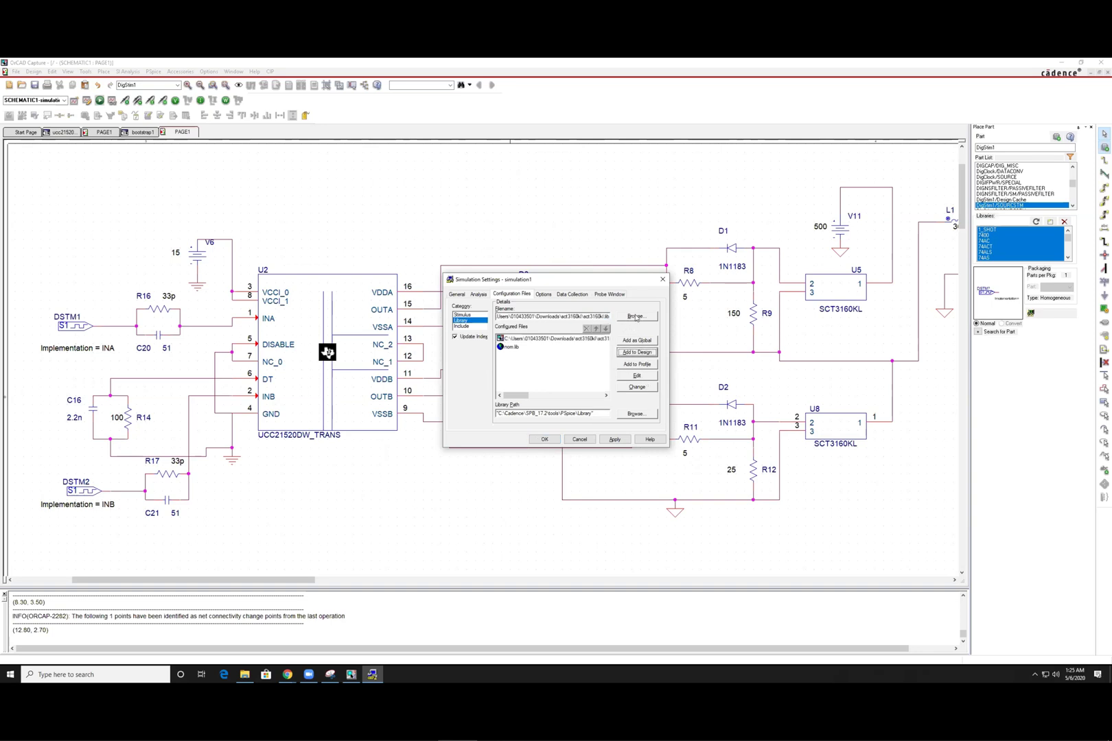
- Add UCC21520_TRANS.lib from the UCC21520_PSPICE_TRANS folder under SLUM544 (3) in Downloads to the design's library configuration files
left_click(635, 317)
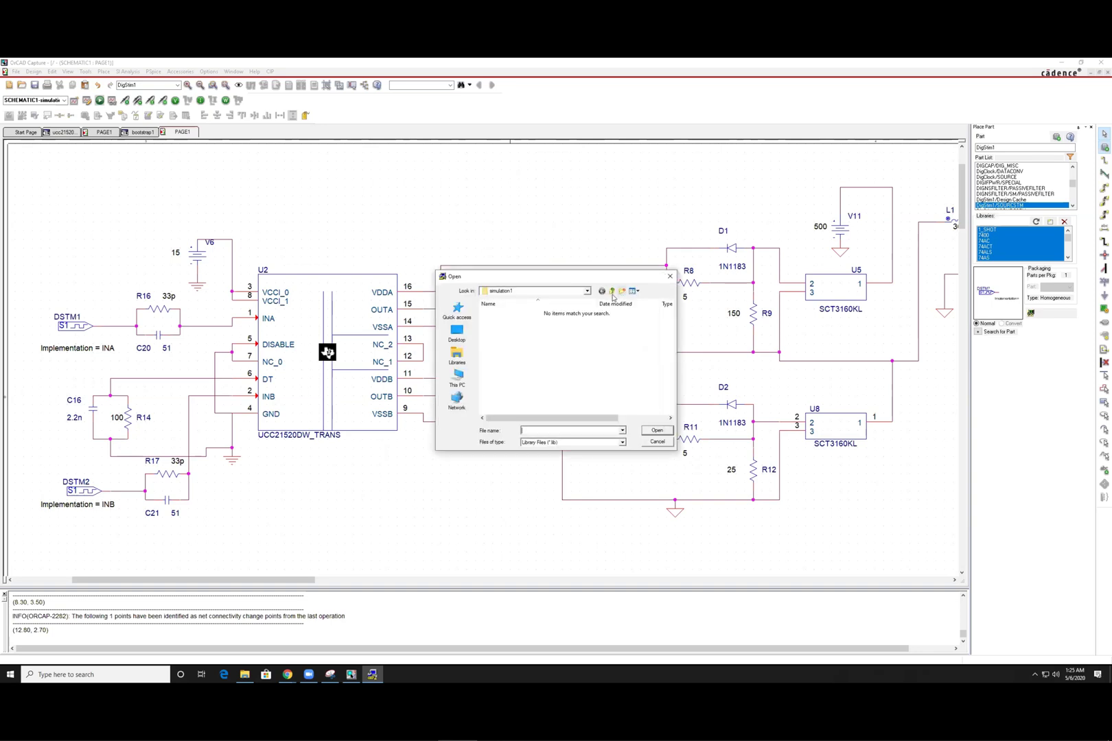
left_click(587, 291)
left_click(517, 348)
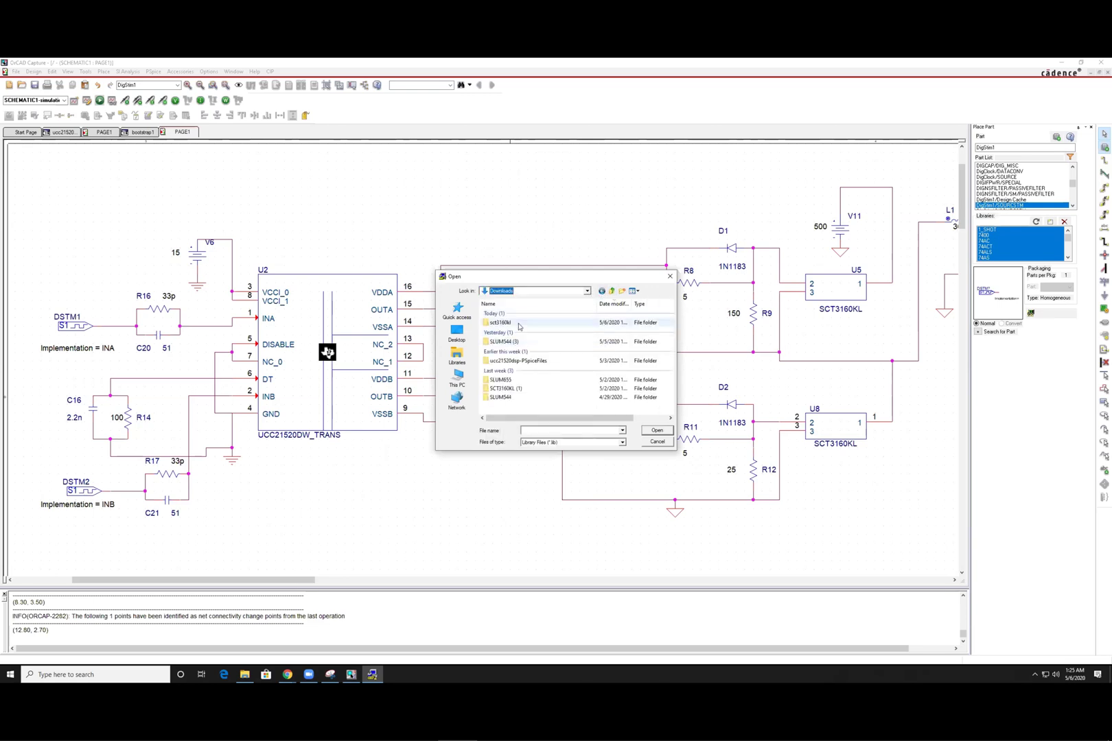
double_click(513, 341)
double_click(516, 316)
left_click(539, 322)
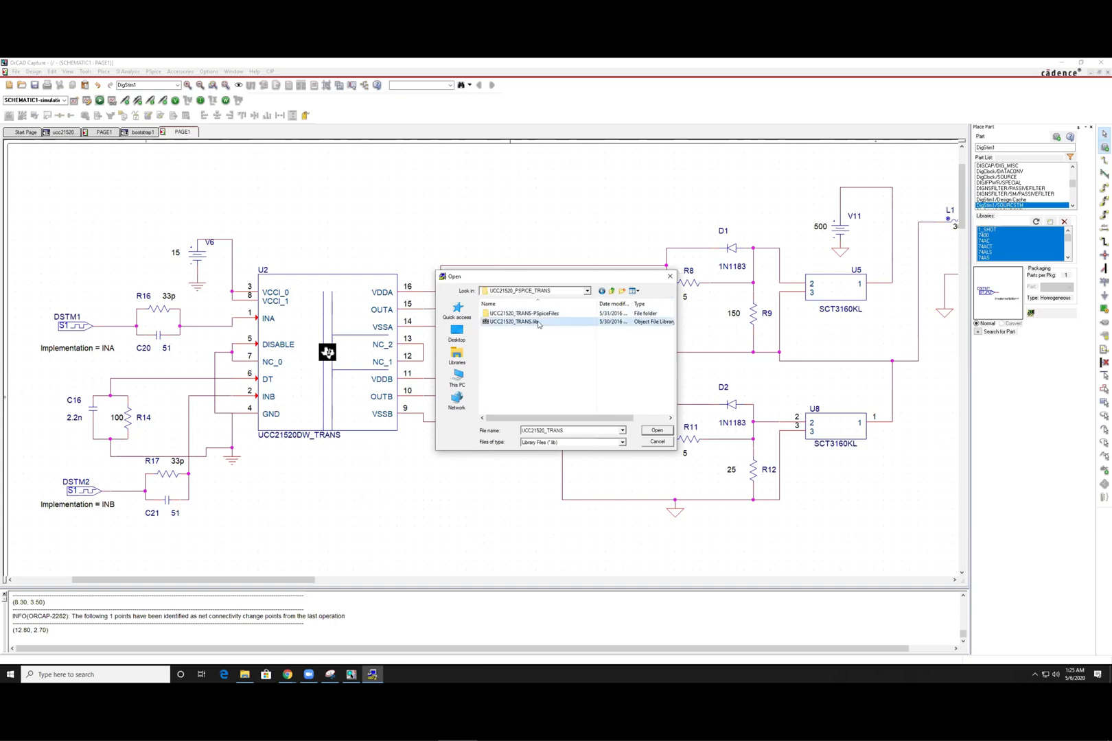
left_click(658, 431)
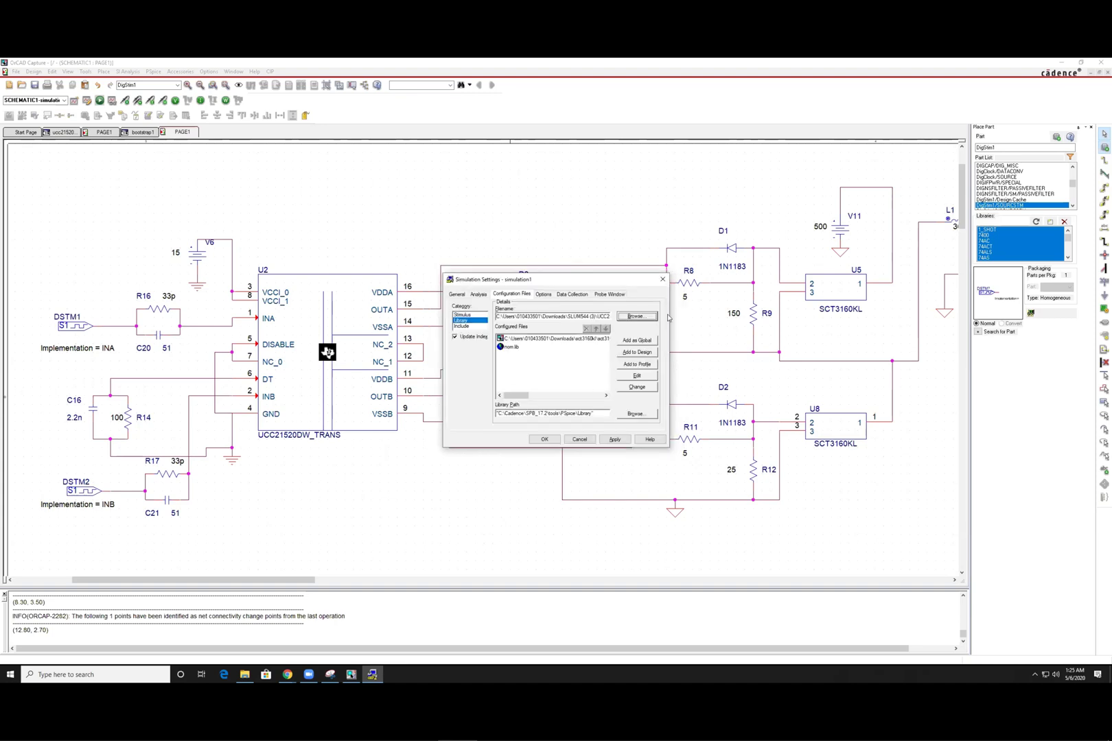
left_click(641, 353)
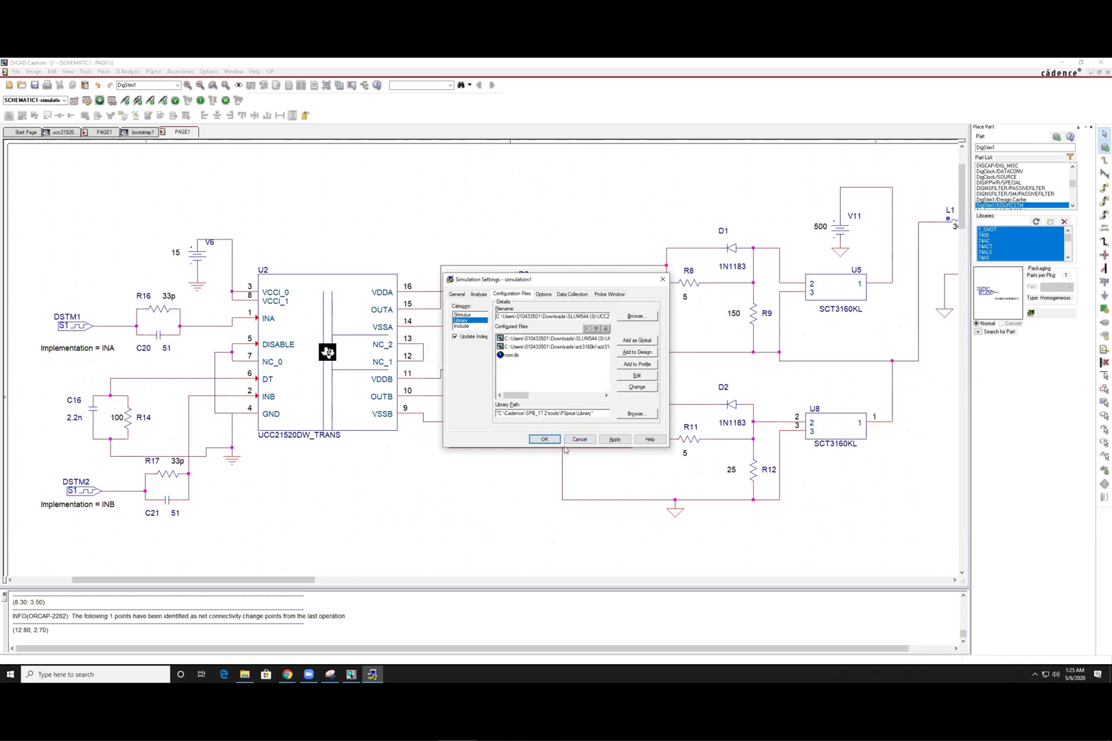
- Open the Stimulus Editor from the profile's stimulus configuration and create a new stimulus file
left_click(467, 315)
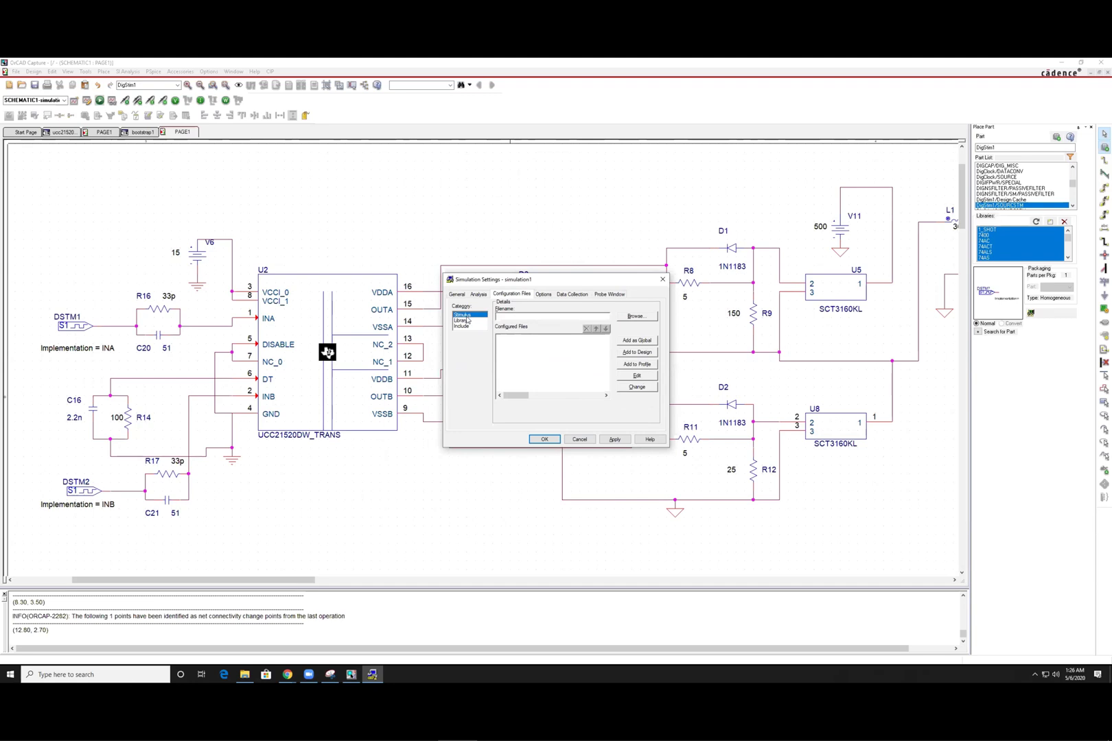
left_click(637, 377)
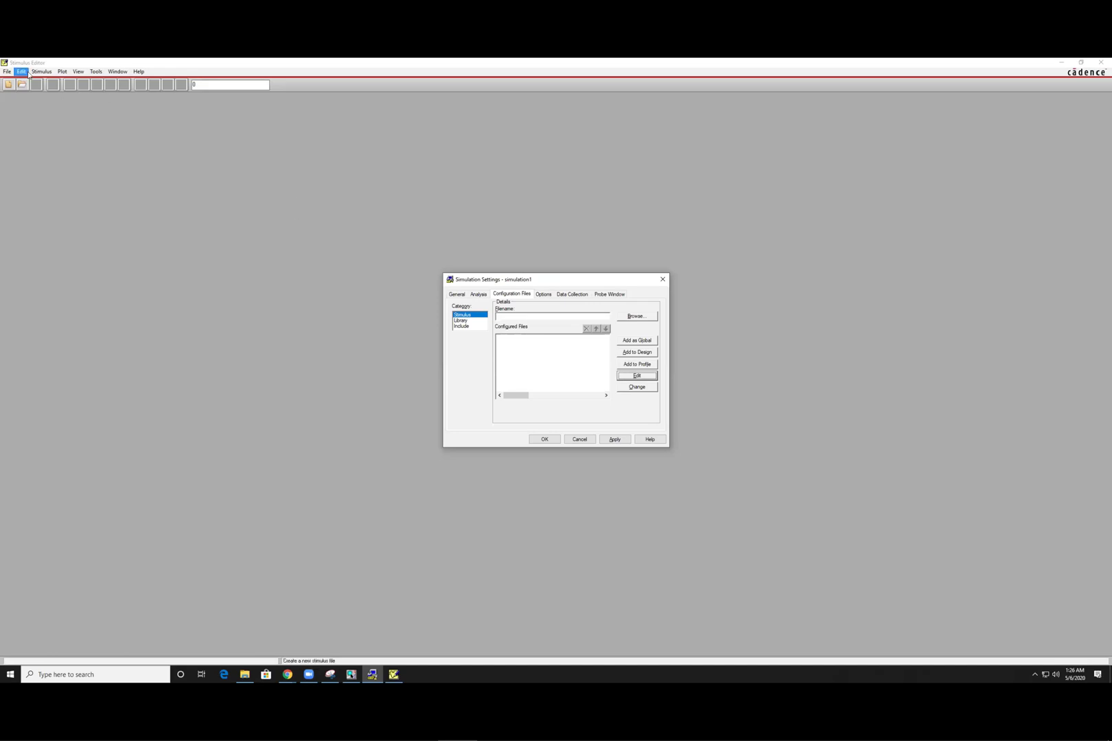
left_click(6, 71)
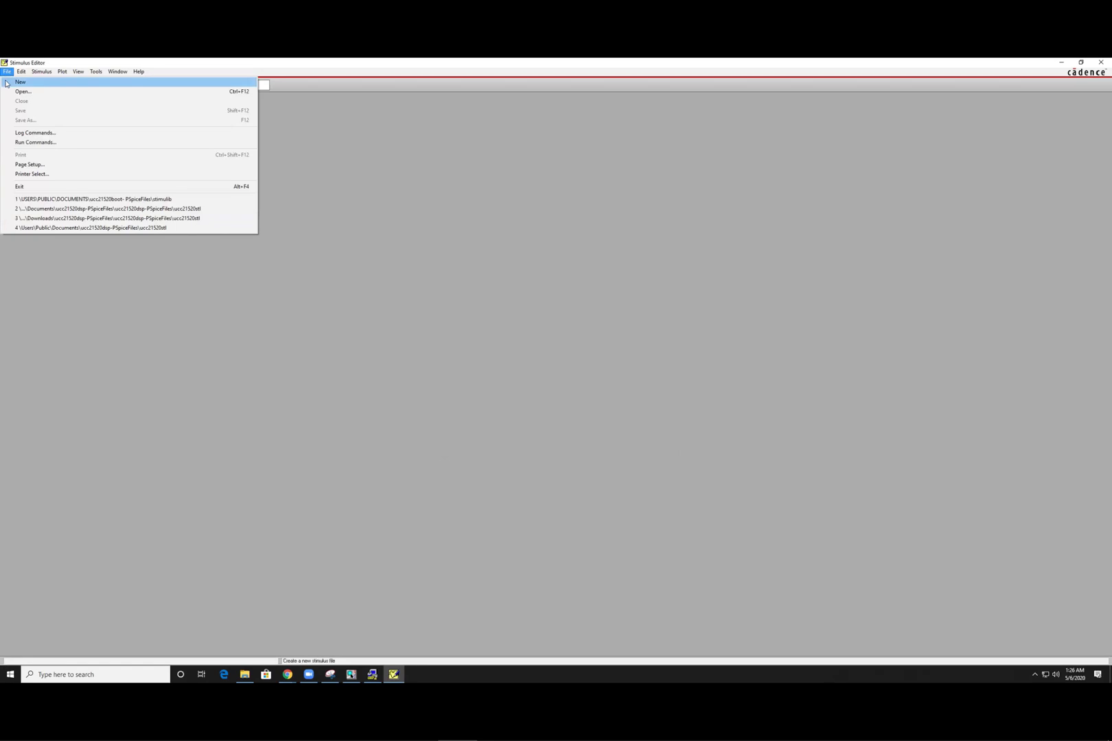
left_click(15, 82)
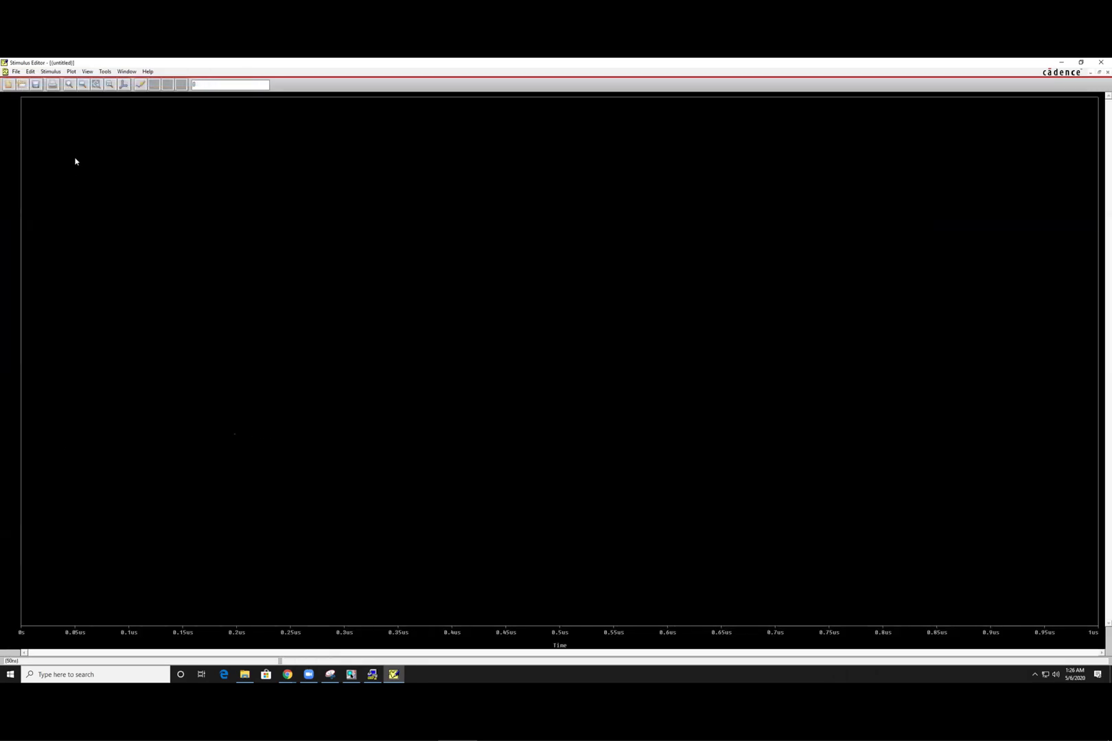
- Create a digital clock stimulus named INA with frequency 500k, duty cycle 0.4, initial value 0 and no time delay
left_click(140, 85)
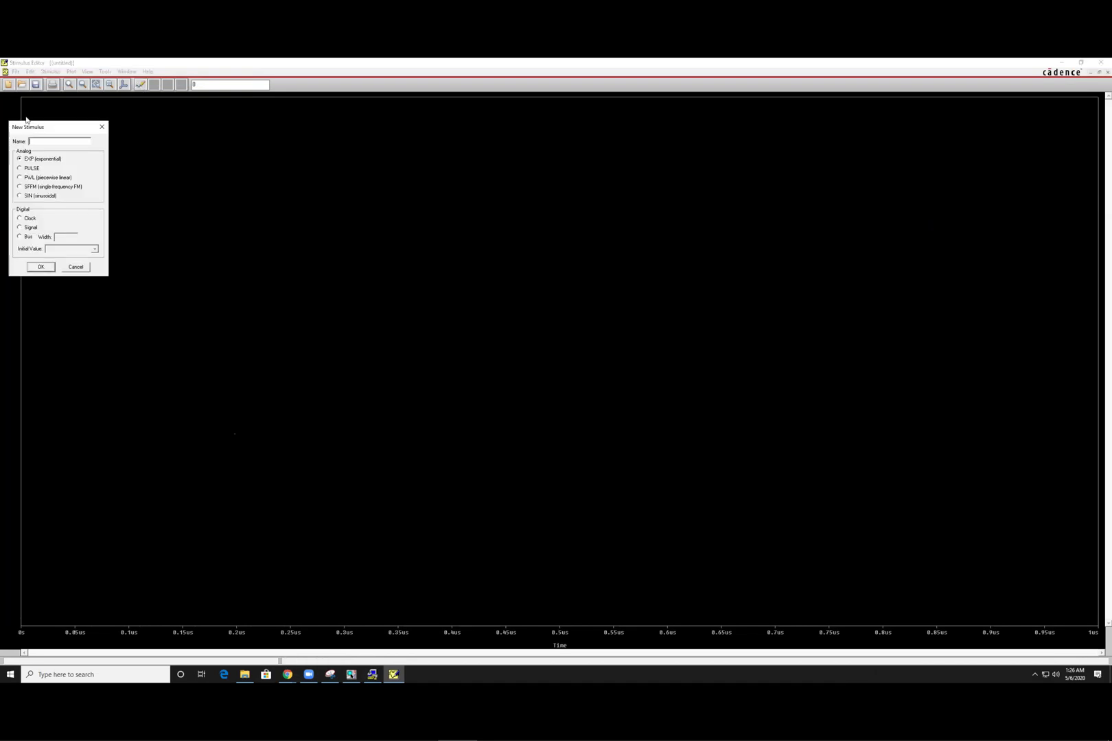
left_click_drag(33, 130, 410, 265)
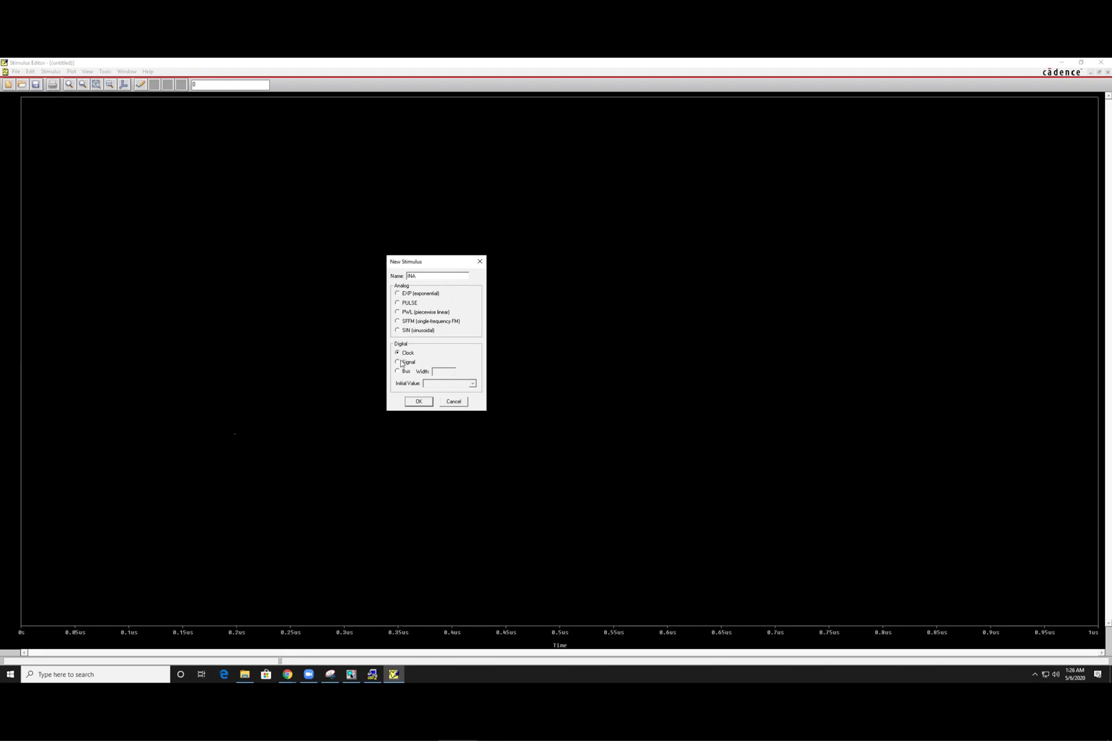
left_click(418, 401)
left_click_drag(50, 132, 255, 228)
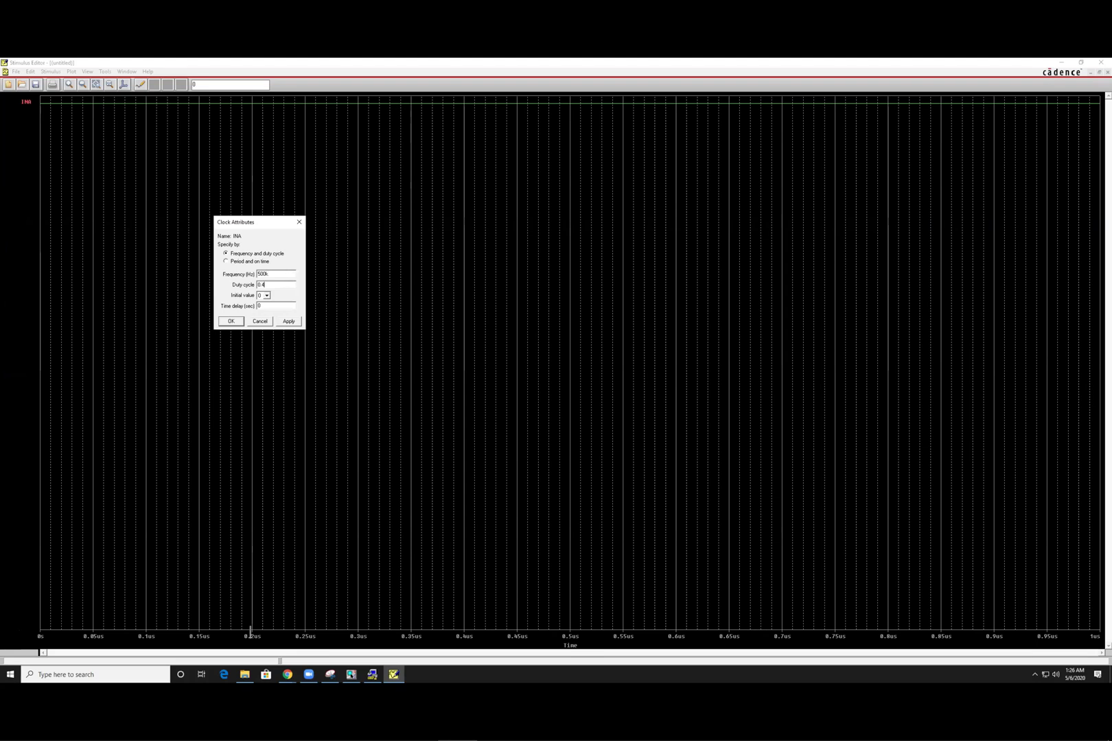
key("Return")
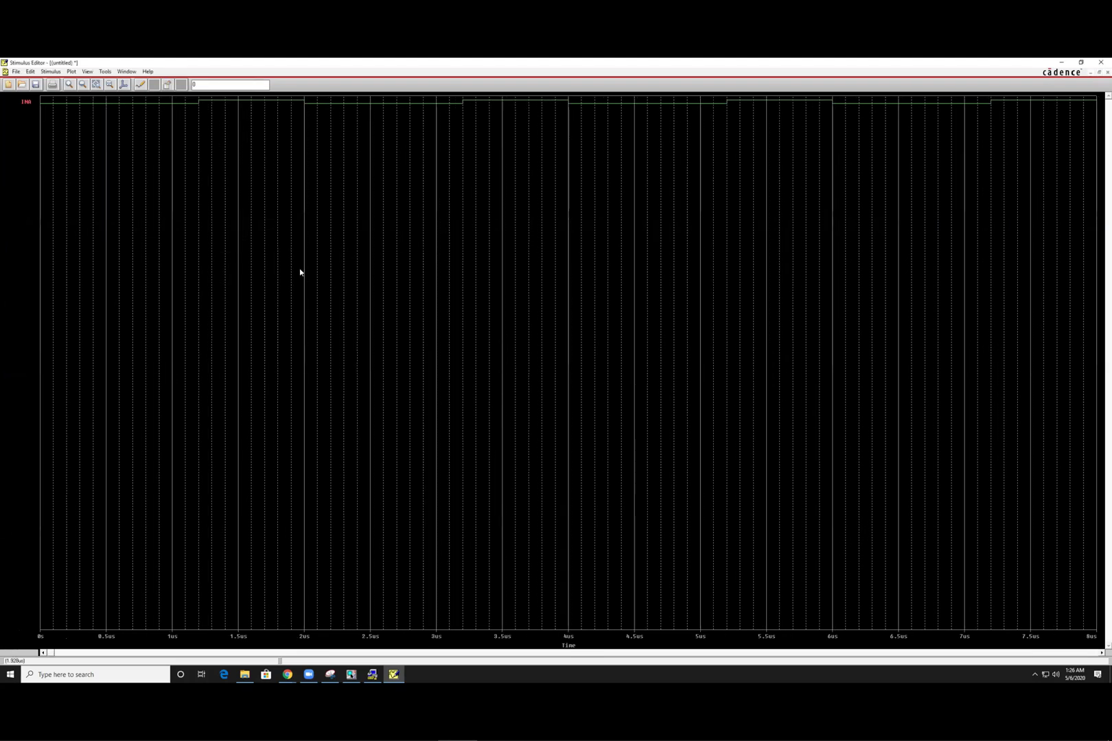
double_click(26, 103)
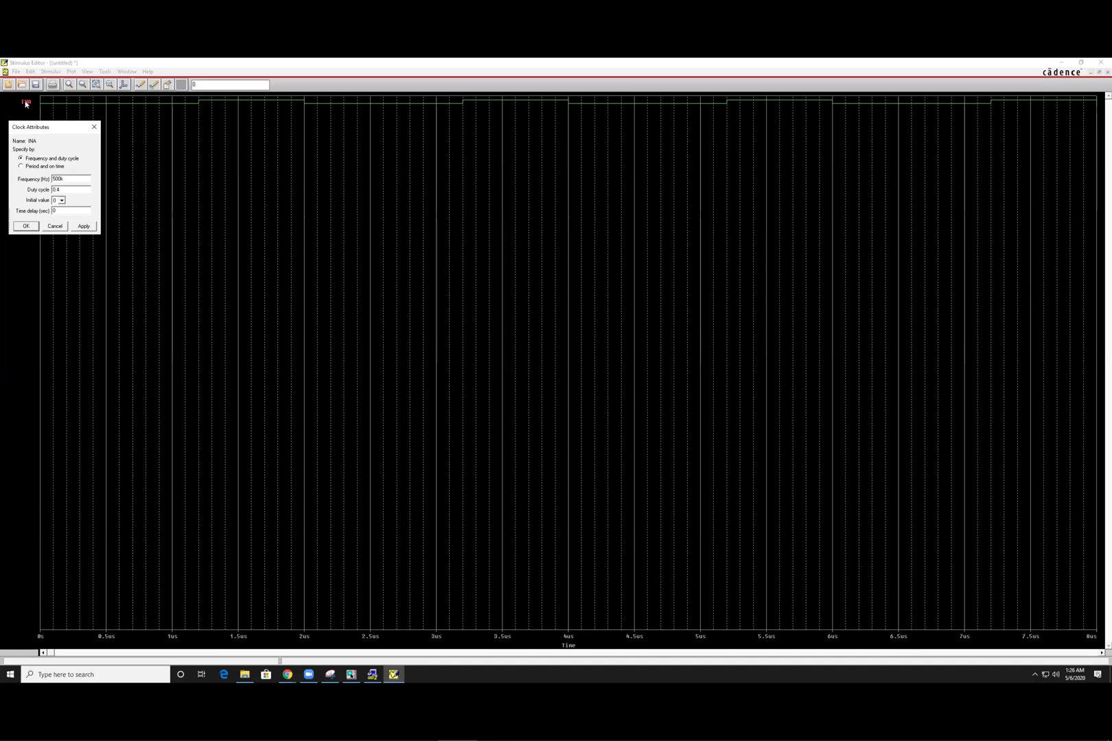
left_click(26, 226)
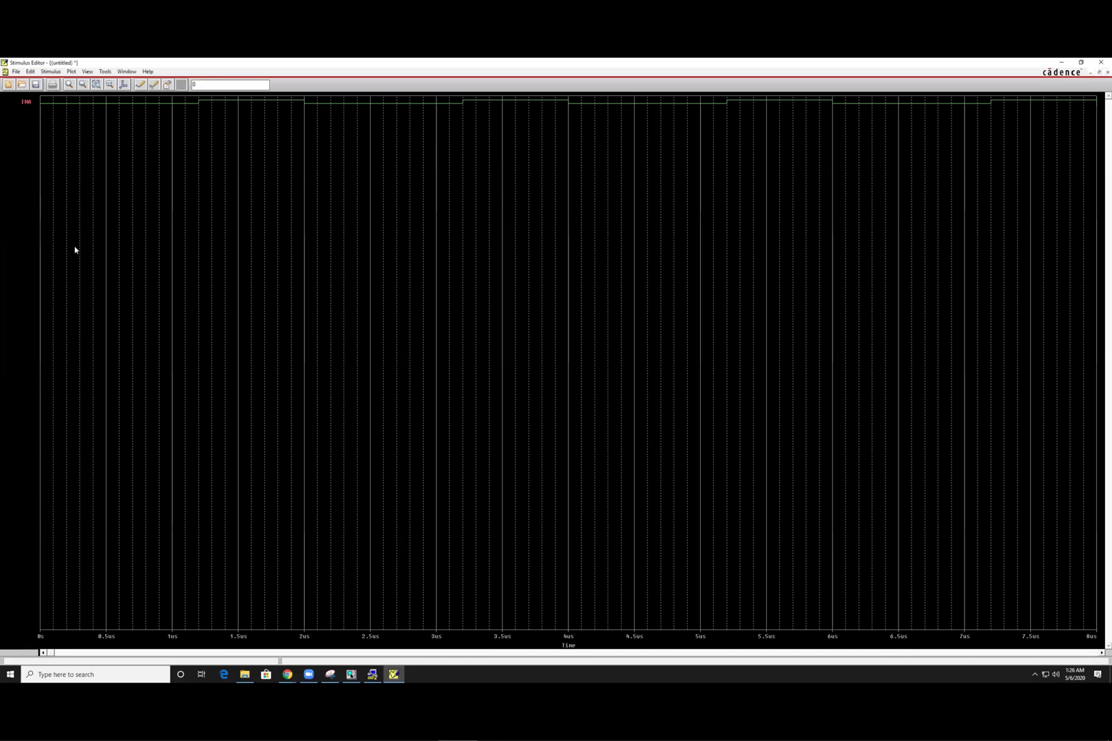
- Create a digital clock stimulus named INB with frequency 500k, duty cycle 0.6, initial value 1 and no time delay
left_click(141, 85)
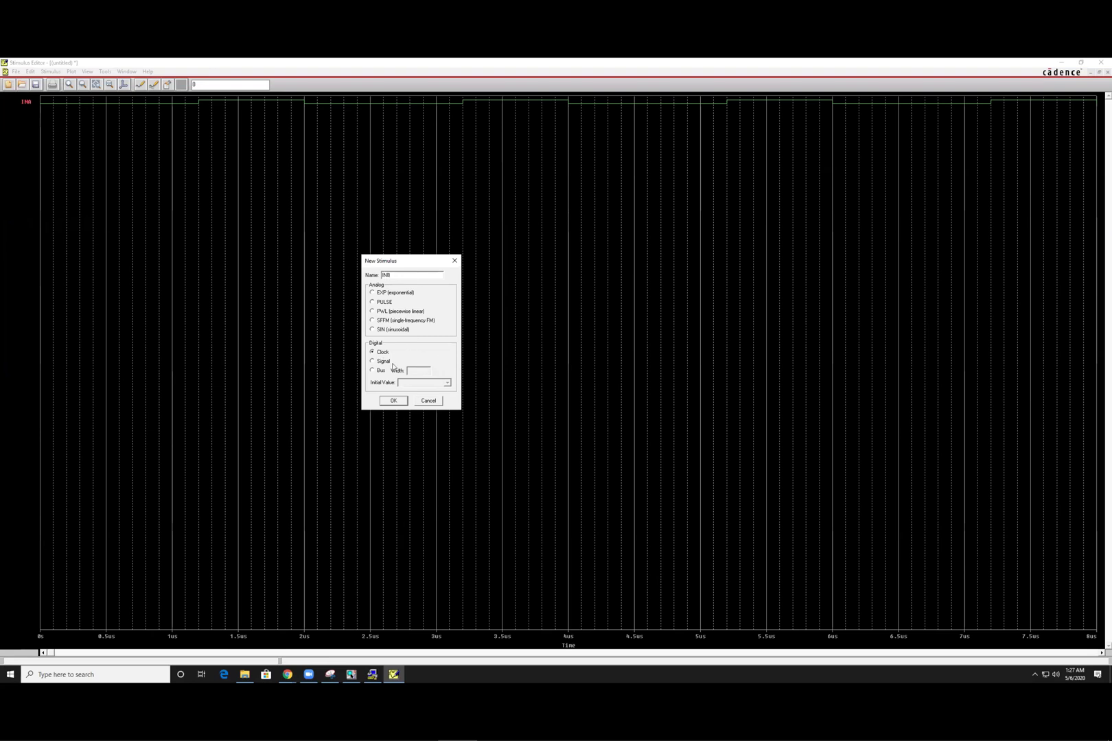
left_click(394, 401)
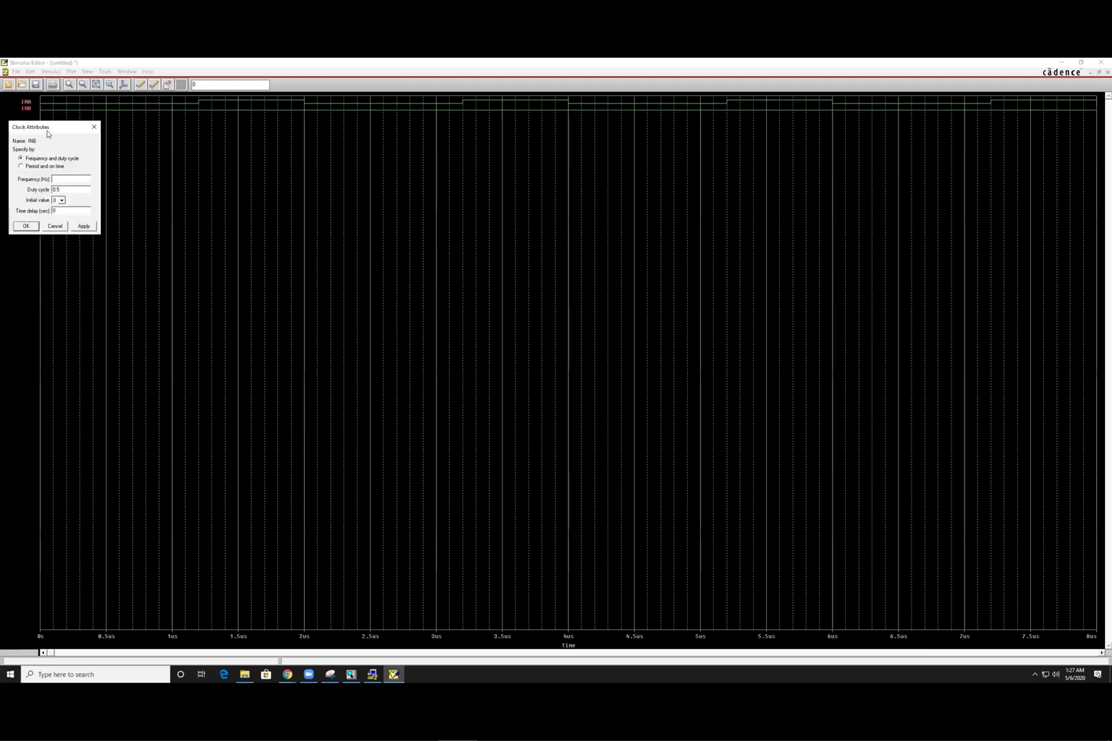
left_click_drag(47, 134, 472, 291)
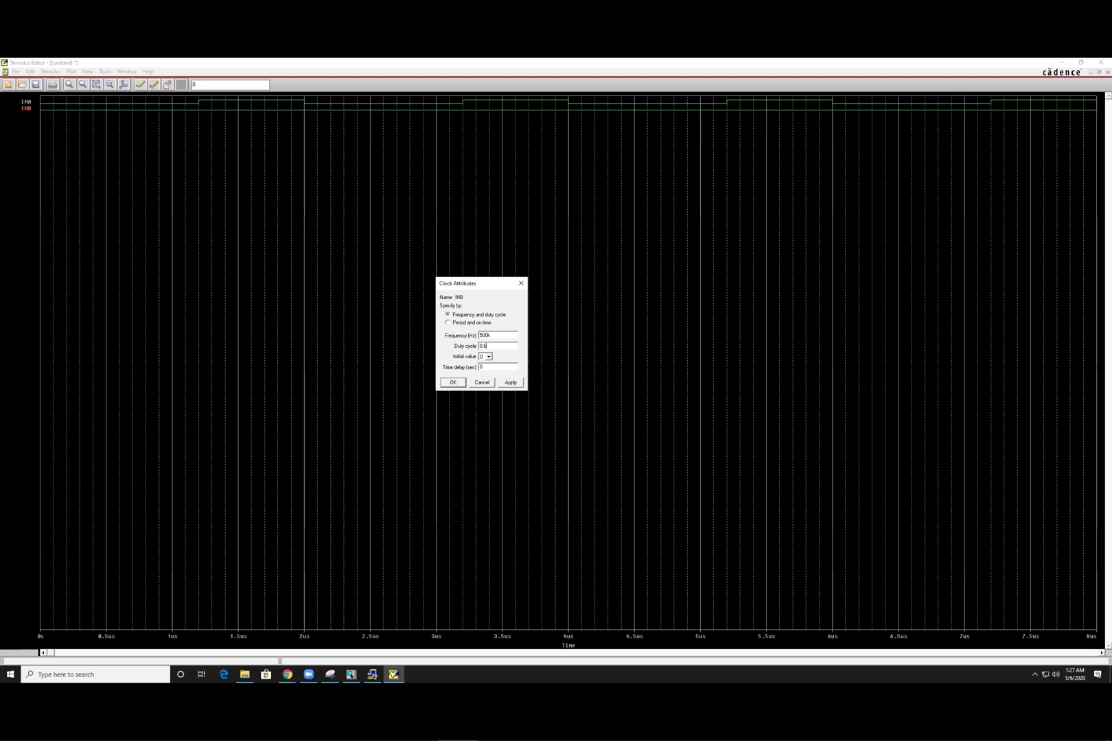
left_click(488, 358)
left_click(487, 370)
left_click(451, 382)
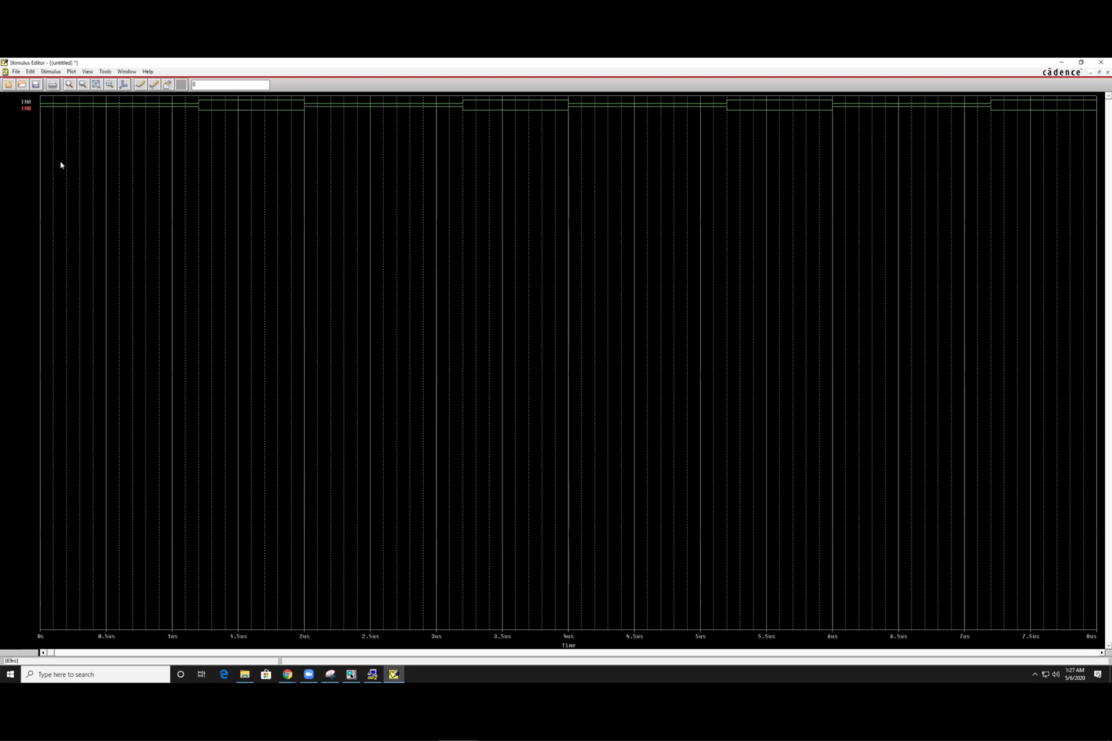
left_click(157, 157)
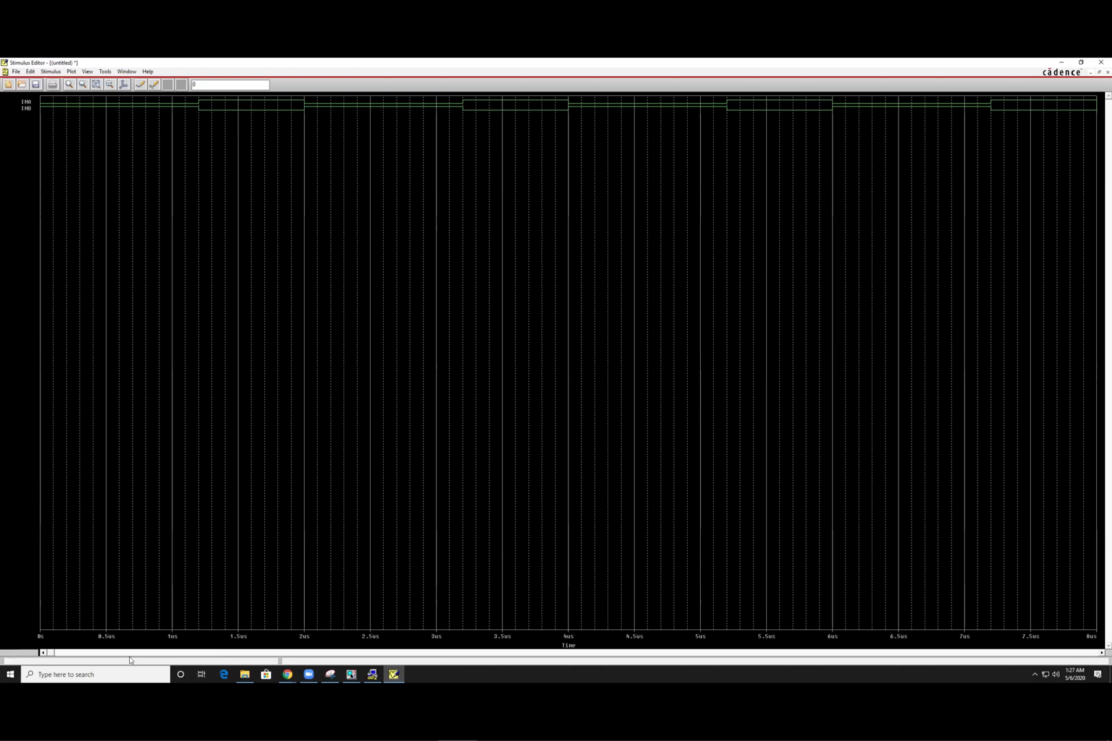
- Save the stimulus library as stimulusfile in the Users\Public folder and close the Stimulus Editor
left_click(37, 84)
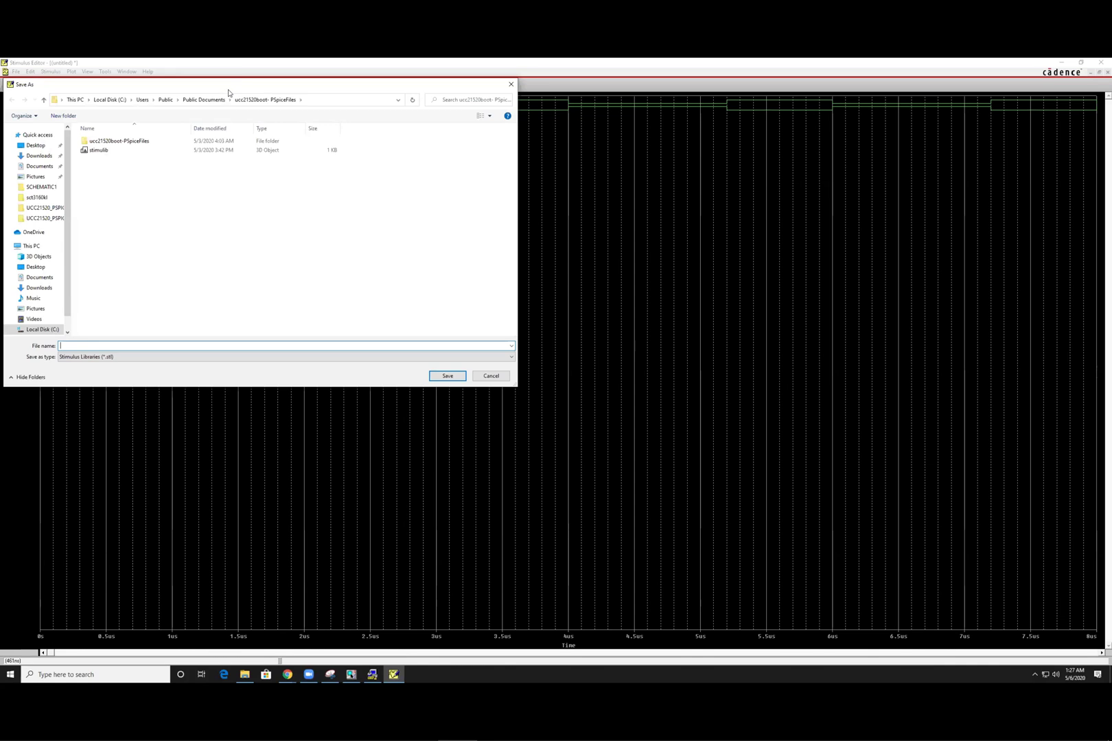
left_click_drag(233, 88, 503, 169)
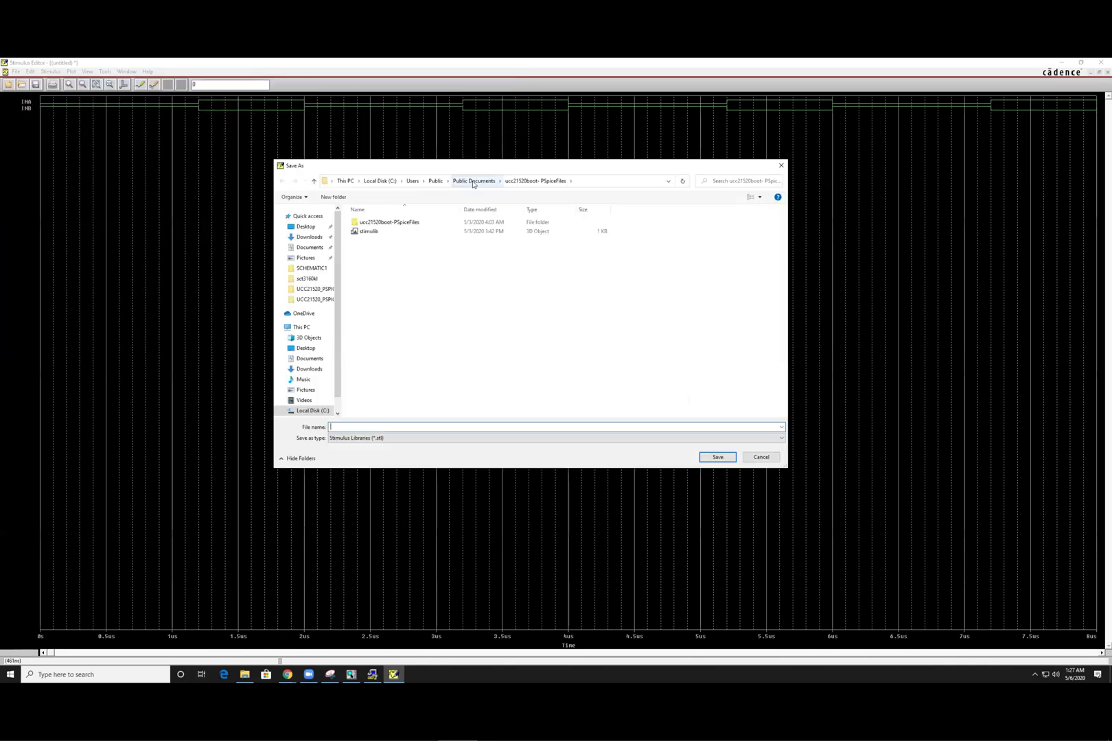
left_click(436, 180)
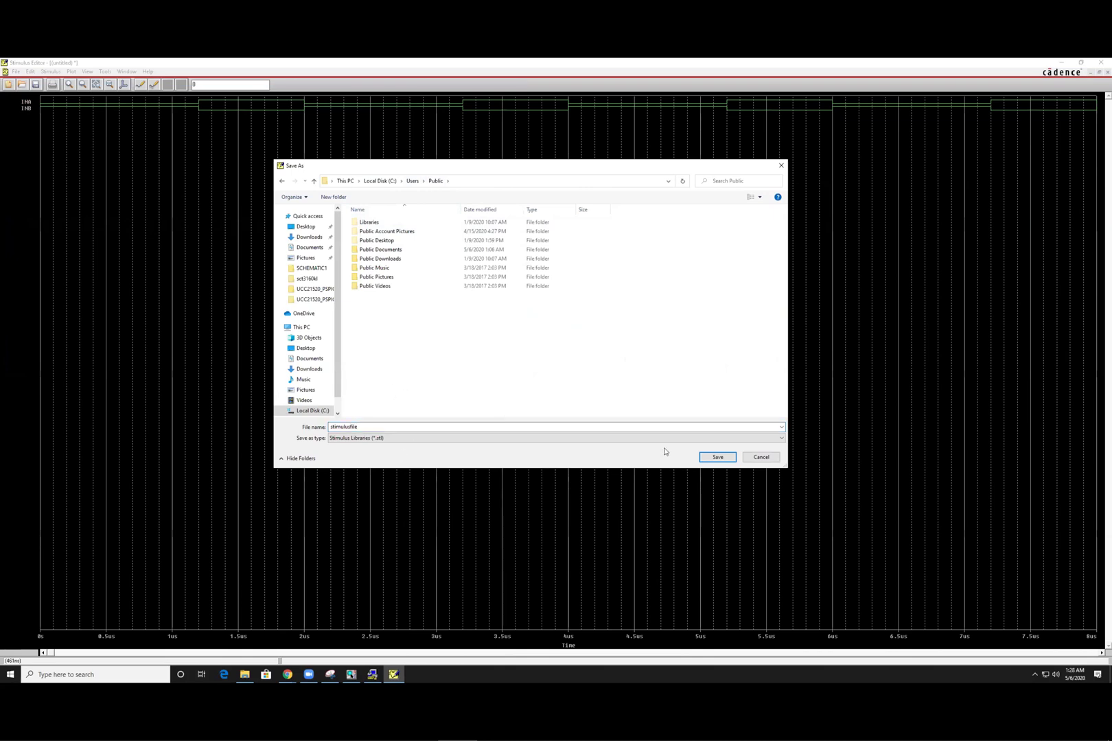
left_click(715, 457)
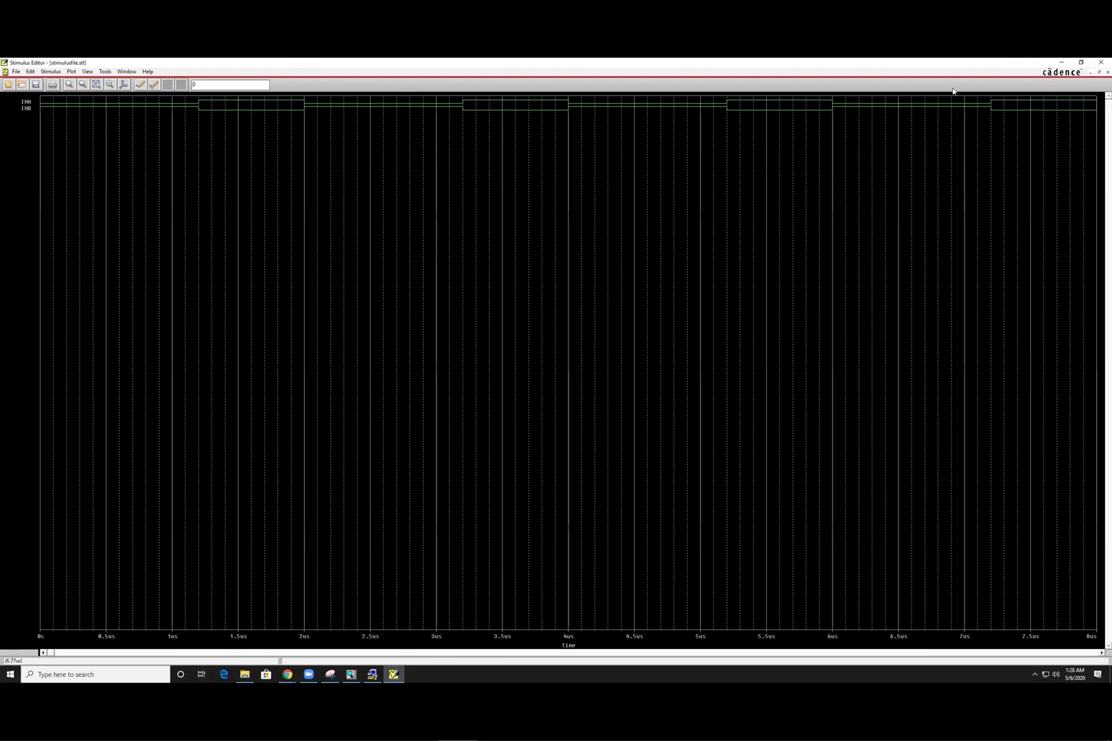
left_click(1107, 73)
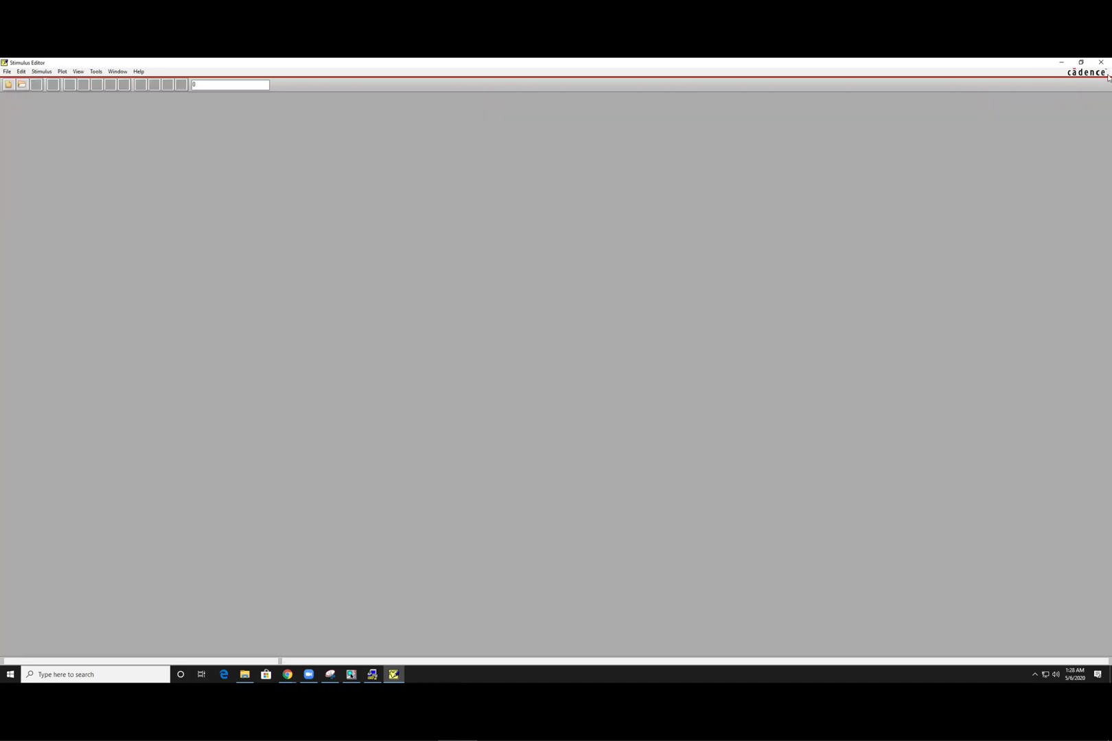
left_click(1101, 62)
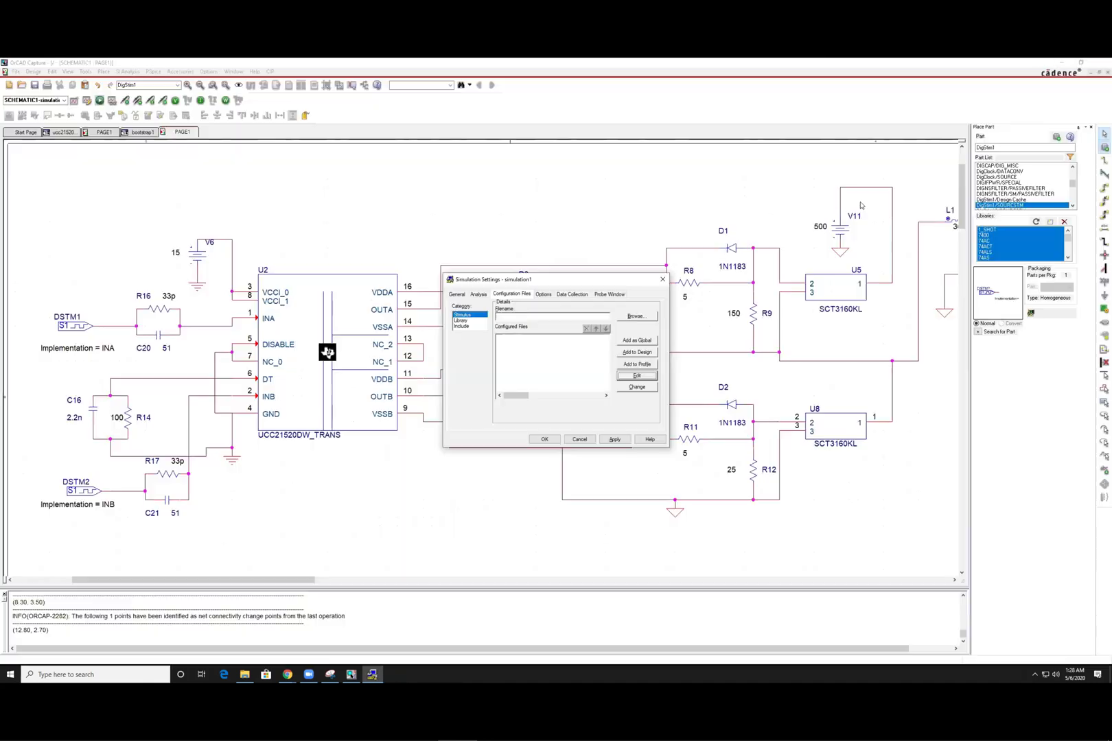
- Add stimulusfile.stl from the Users\Public folder to the design's stimulus configuration files
left_click(638, 317)
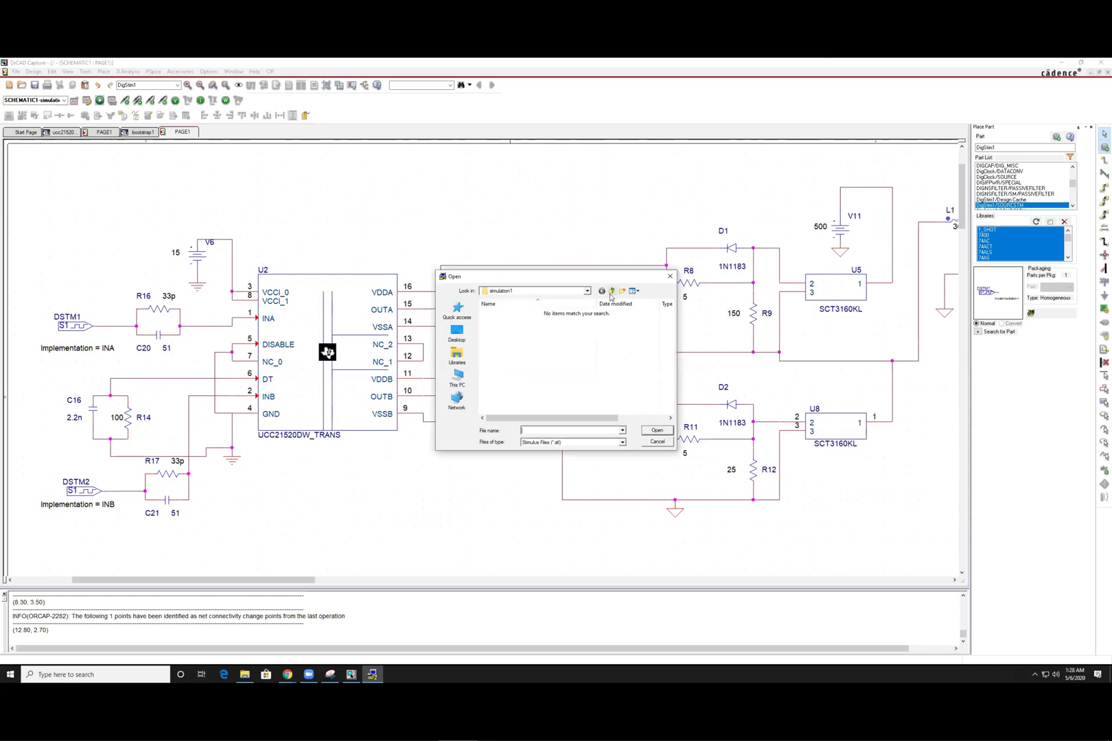
left_click(588, 291)
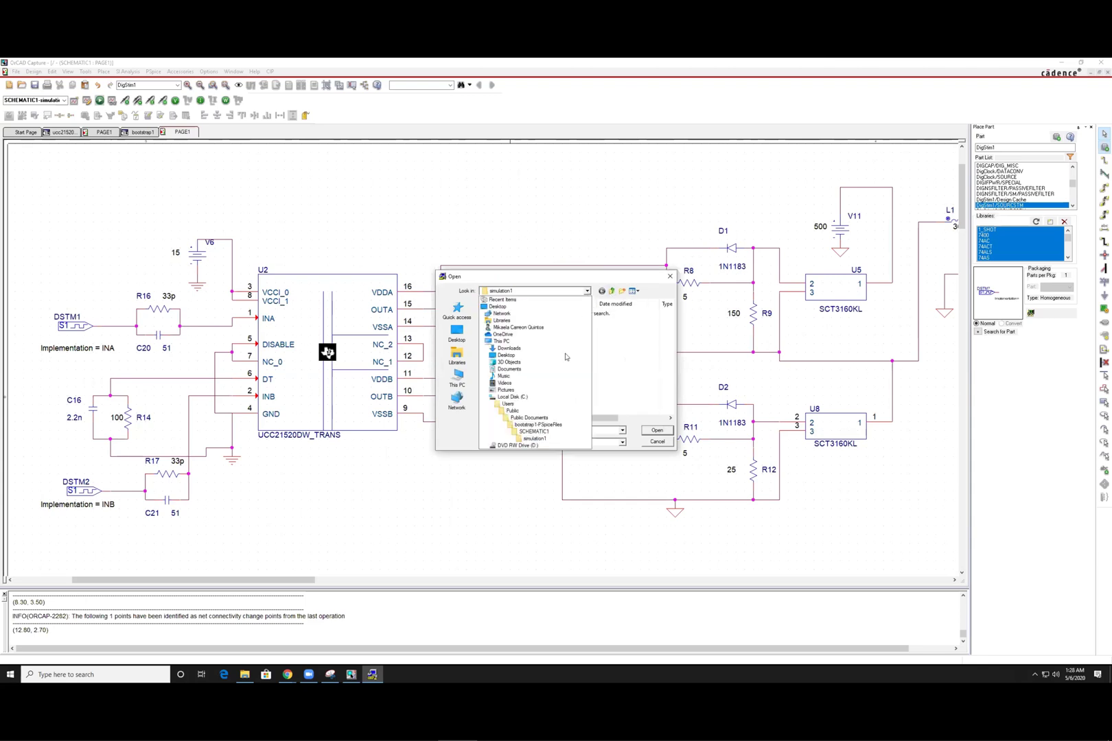
left_click(525, 417)
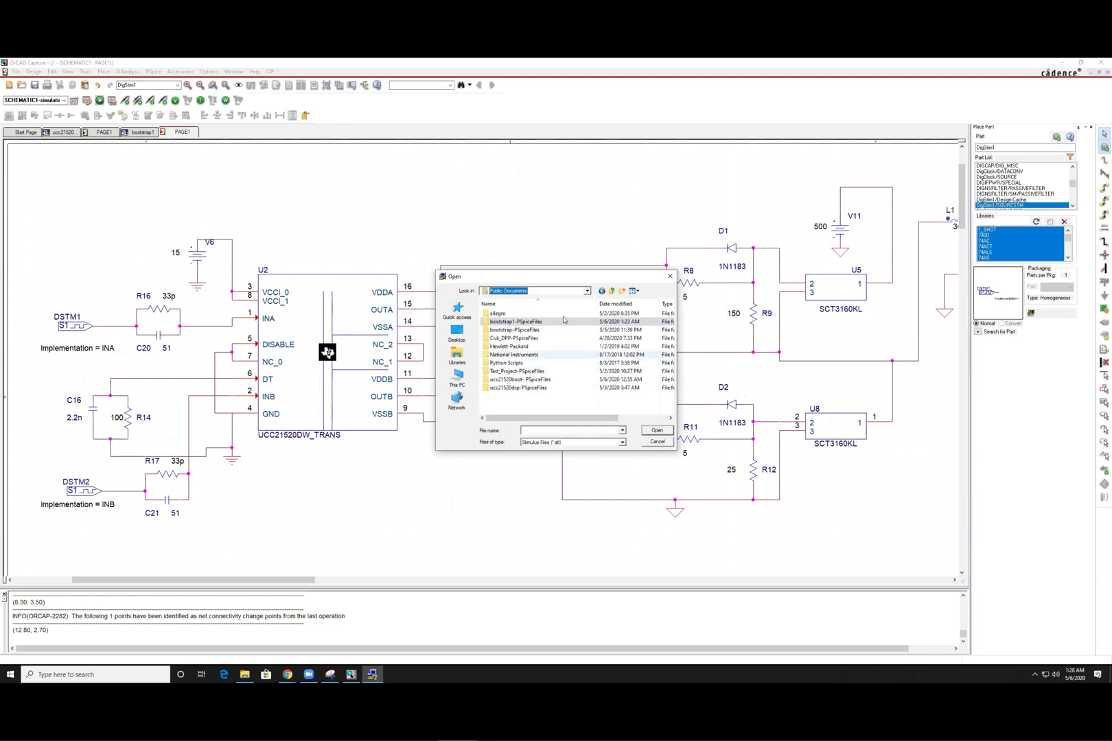
left_click(601, 291)
left_click(587, 291)
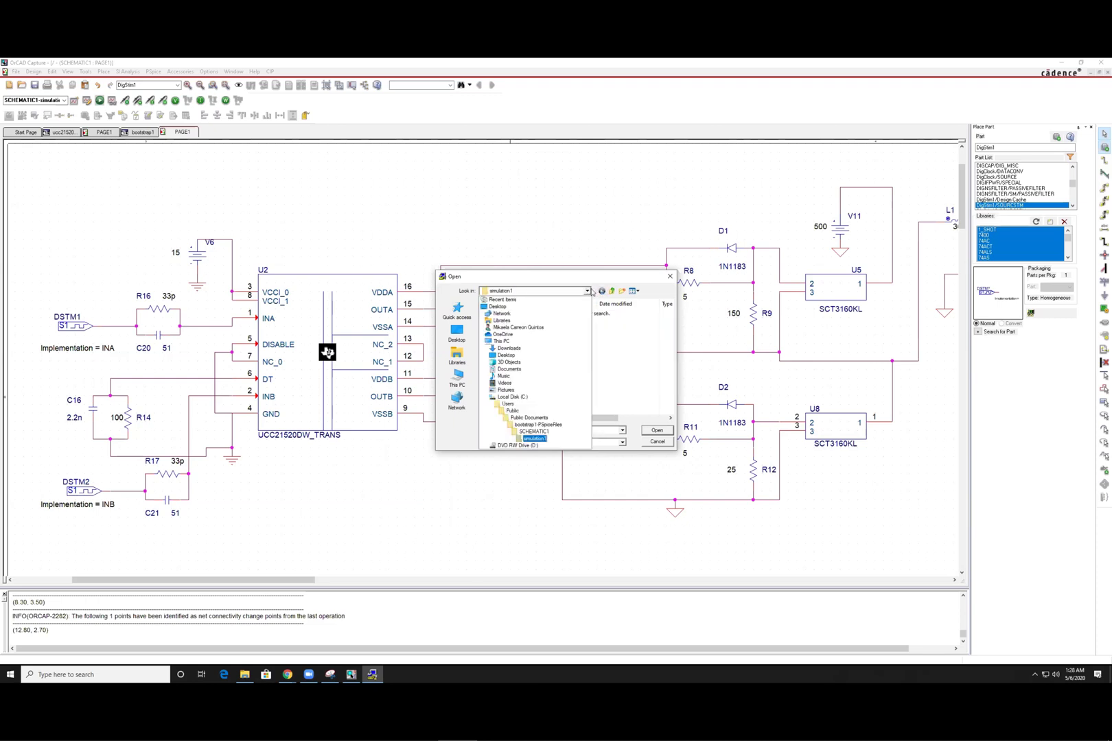
left_click(512, 410)
left_click(528, 381)
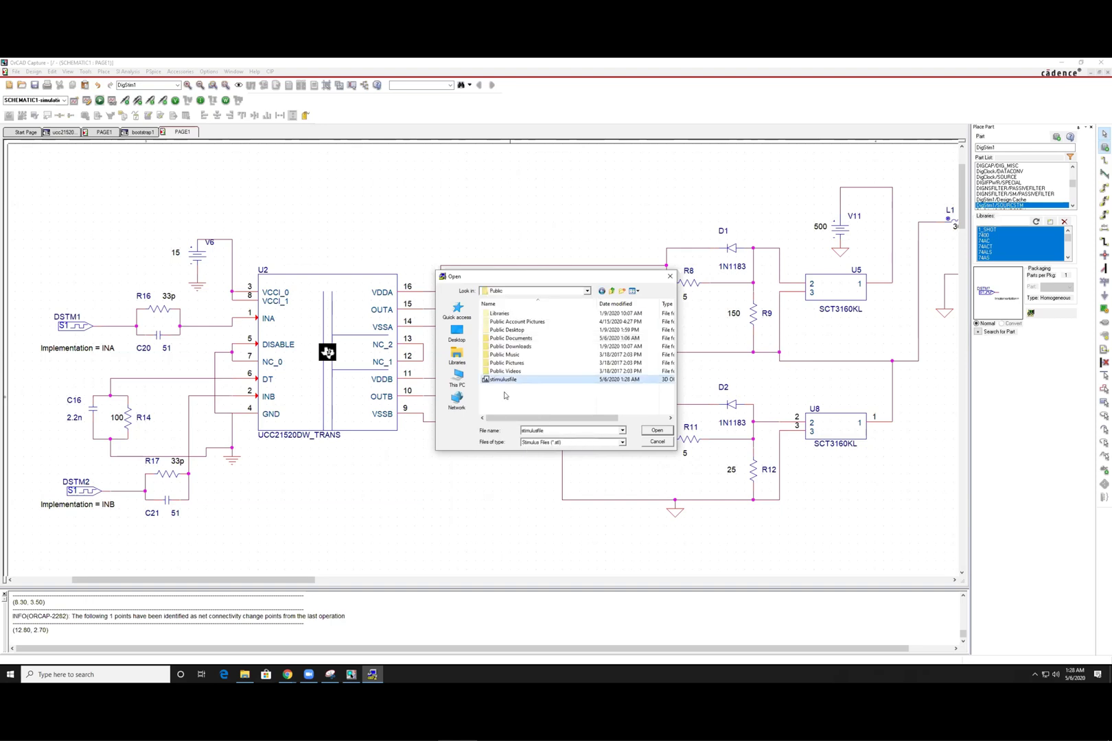
left_click(657, 431)
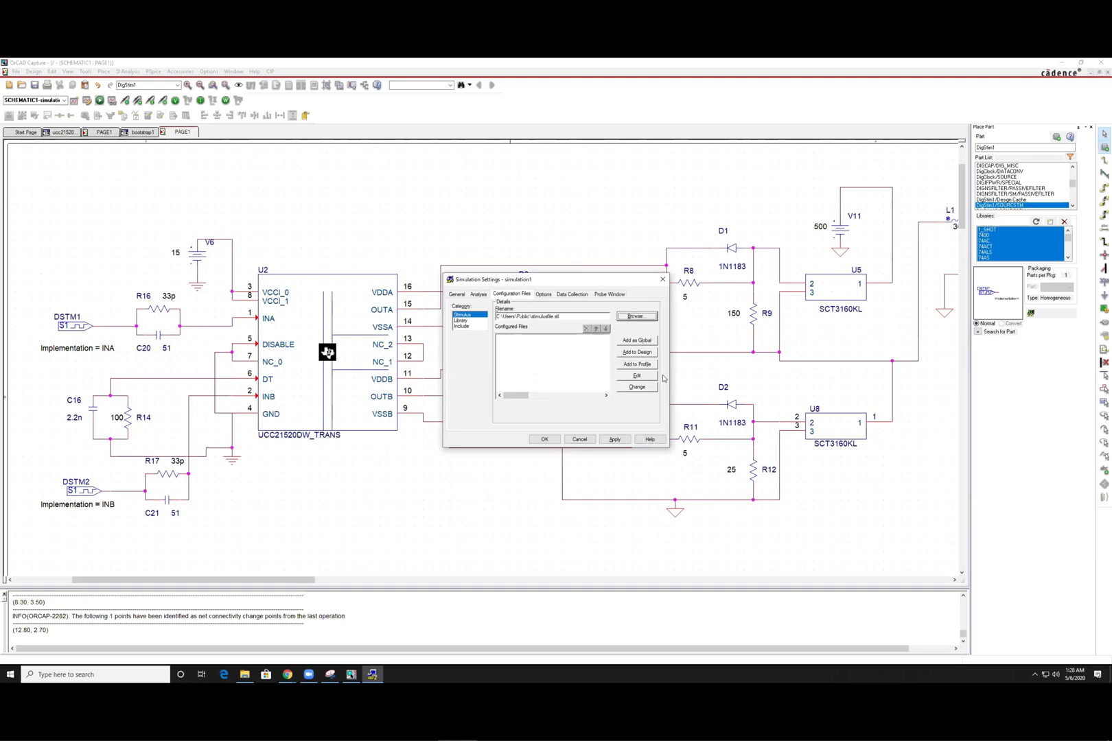
left_click(649, 353)
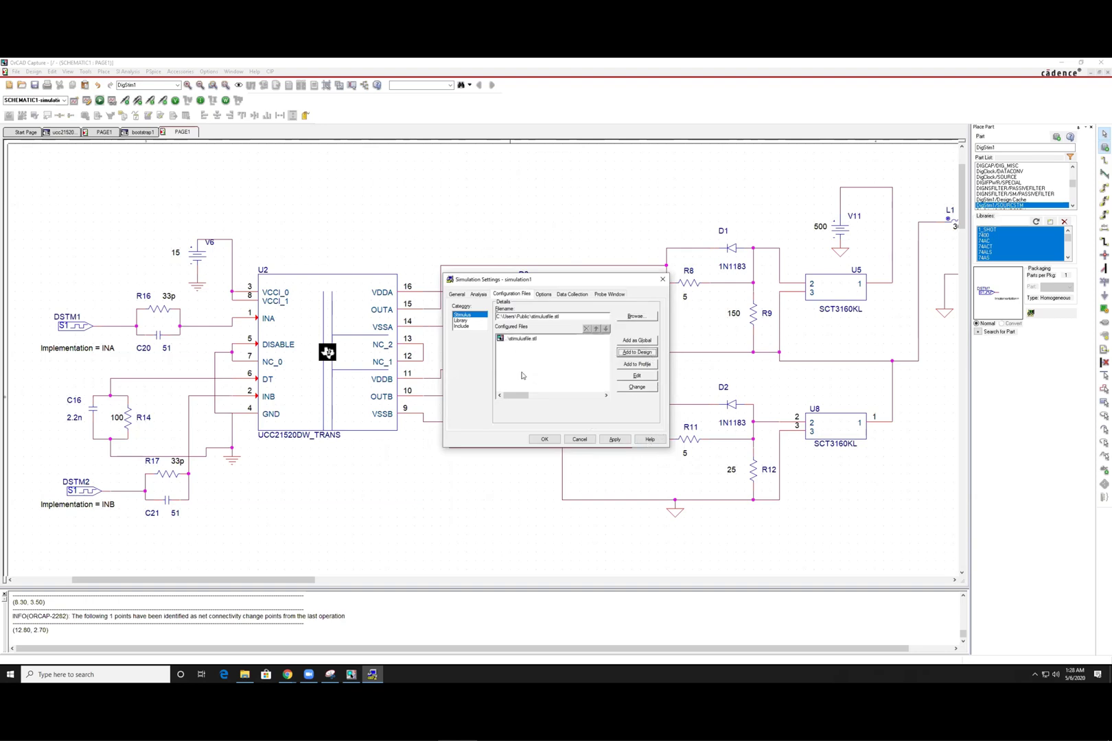
- Check the library and stimulus files configured for the simulation1 profile
left_click(462, 319)
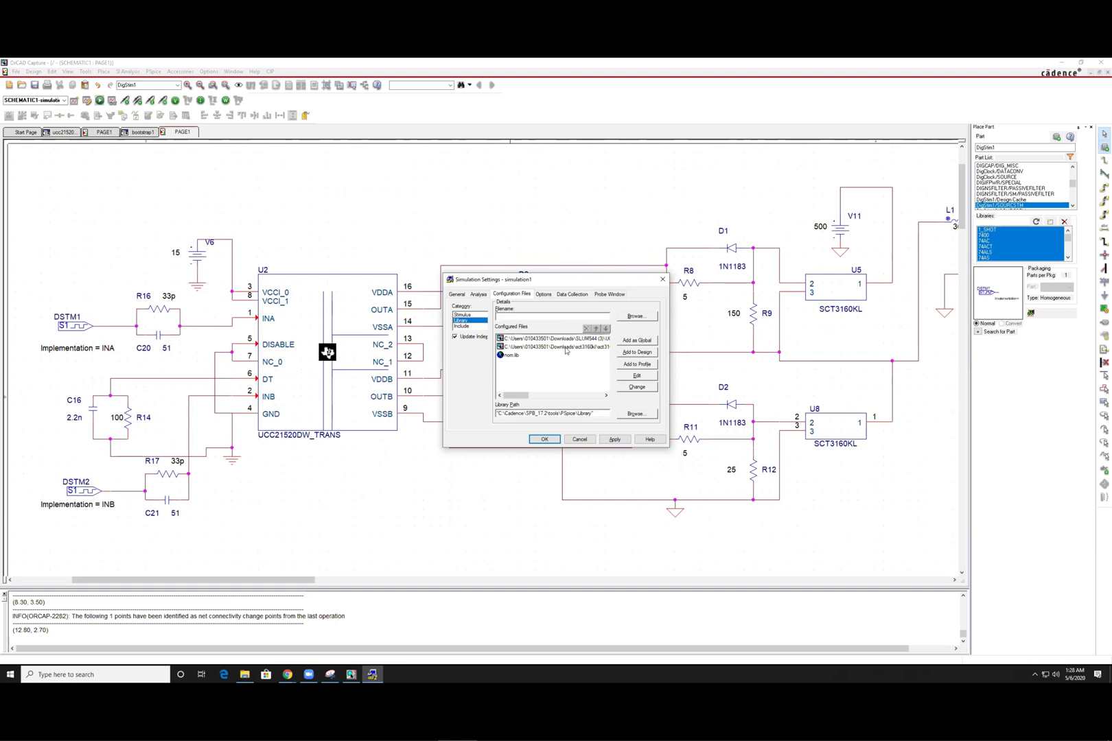
left_click(601, 340)
left_click(595, 347)
left_click(598, 339)
left_click(599, 348)
left_click(472, 315)
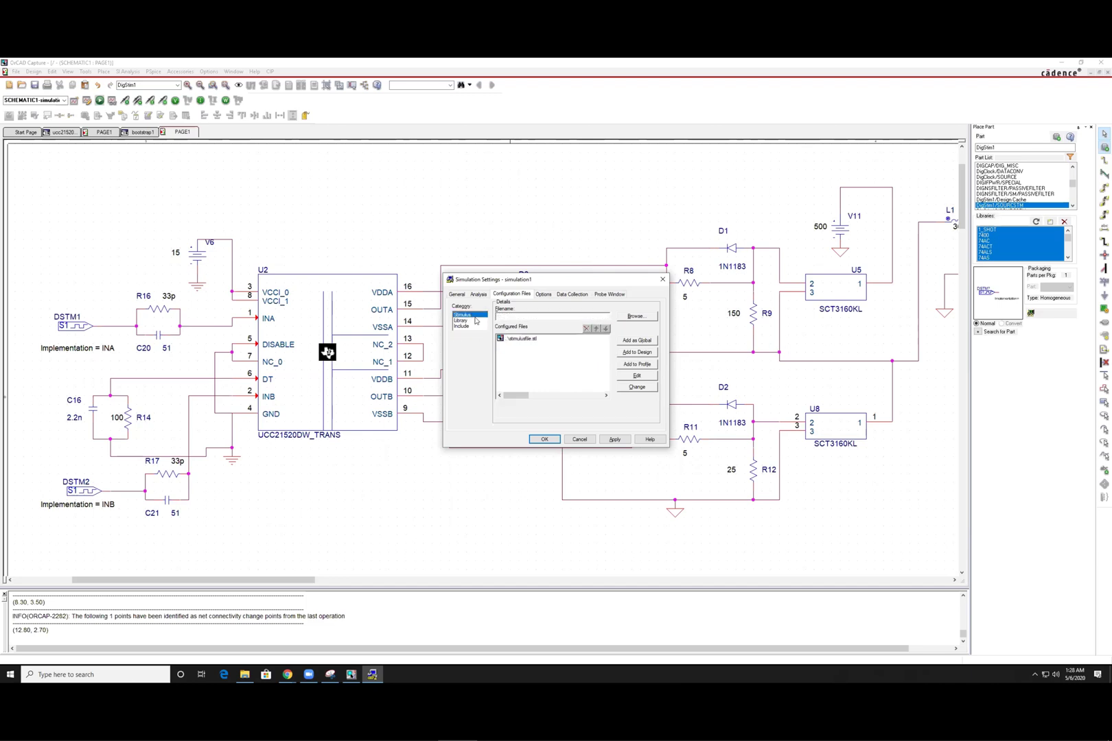
- Check the full path of the configured stimulusfile.stl and accept the simulation1 profile settings
left_click(534, 341)
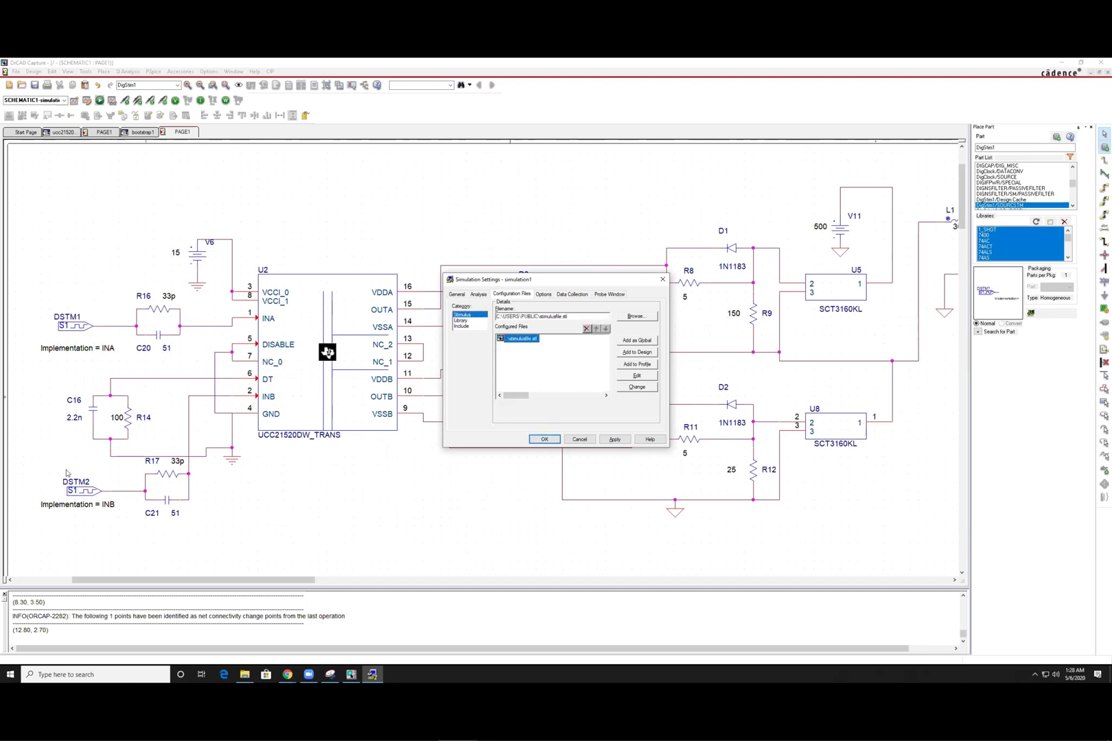
left_click(544, 439)
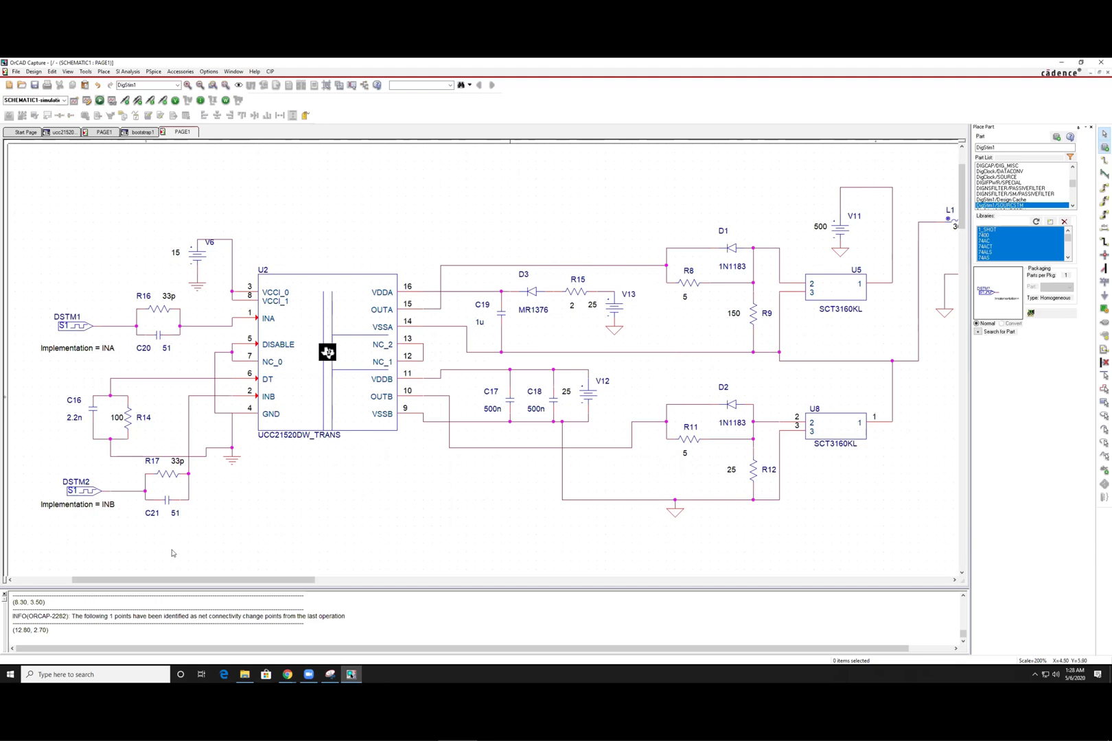
mouse_move(185, 578)
left_mouse_down()
mouse_move(275, 580)
mouse_move(174, 585)
left_mouse_up()
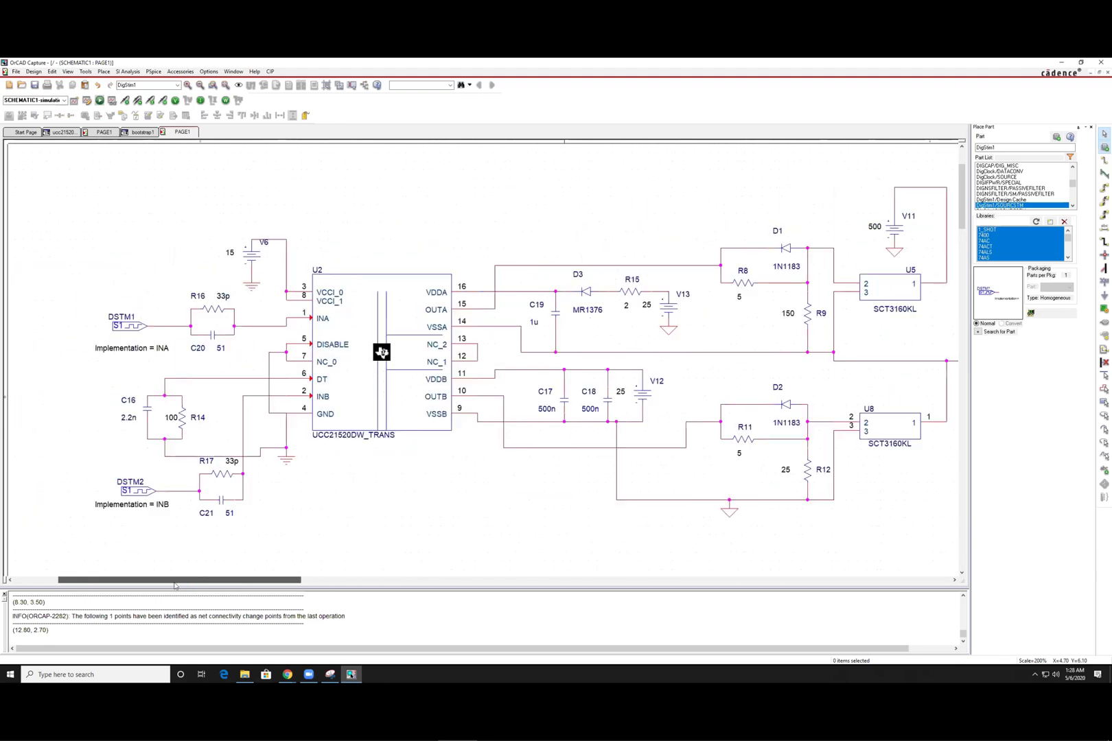
left_click(100, 100)
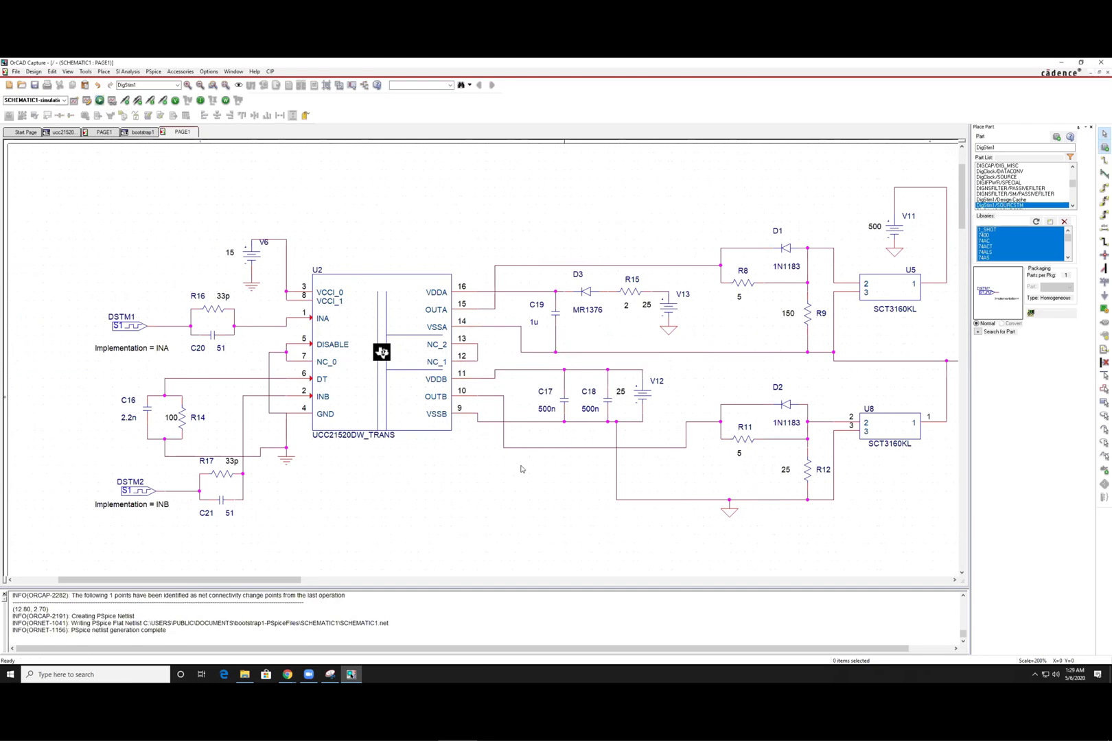
left_click(372, 678)
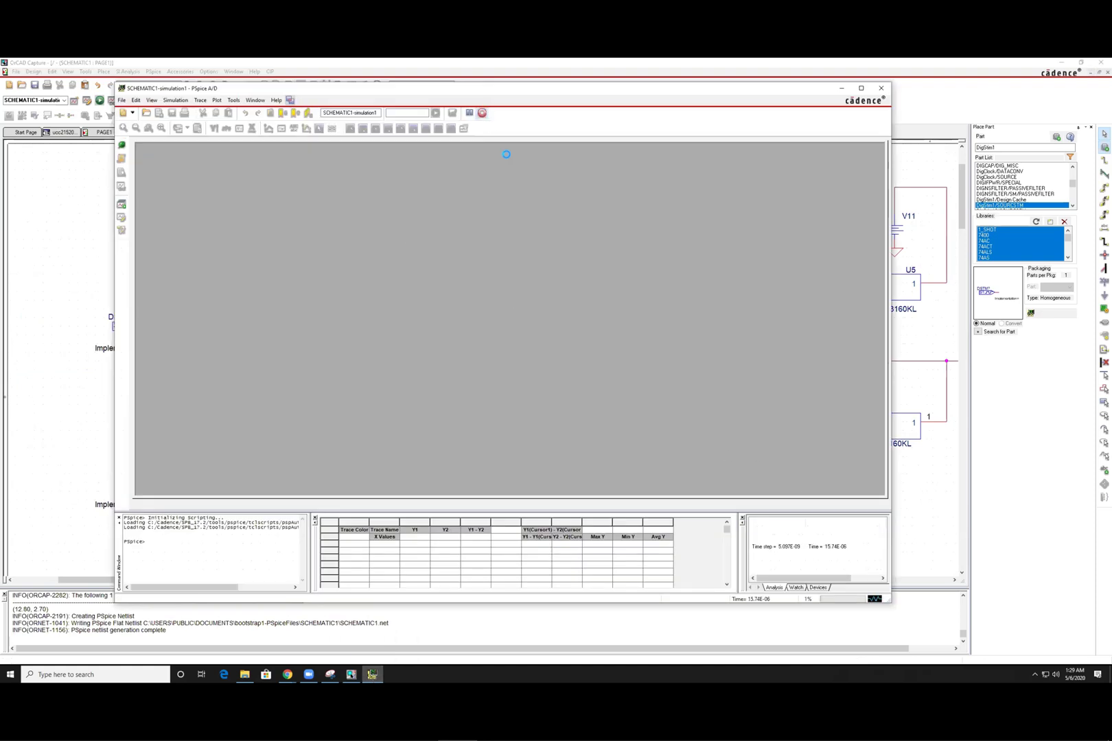
left_click(484, 113)
left_click(881, 89)
- Place a voltage marker on the output net at R13 and a current marker on R13's upper pin
left_click_drag(273, 582, 409, 582)
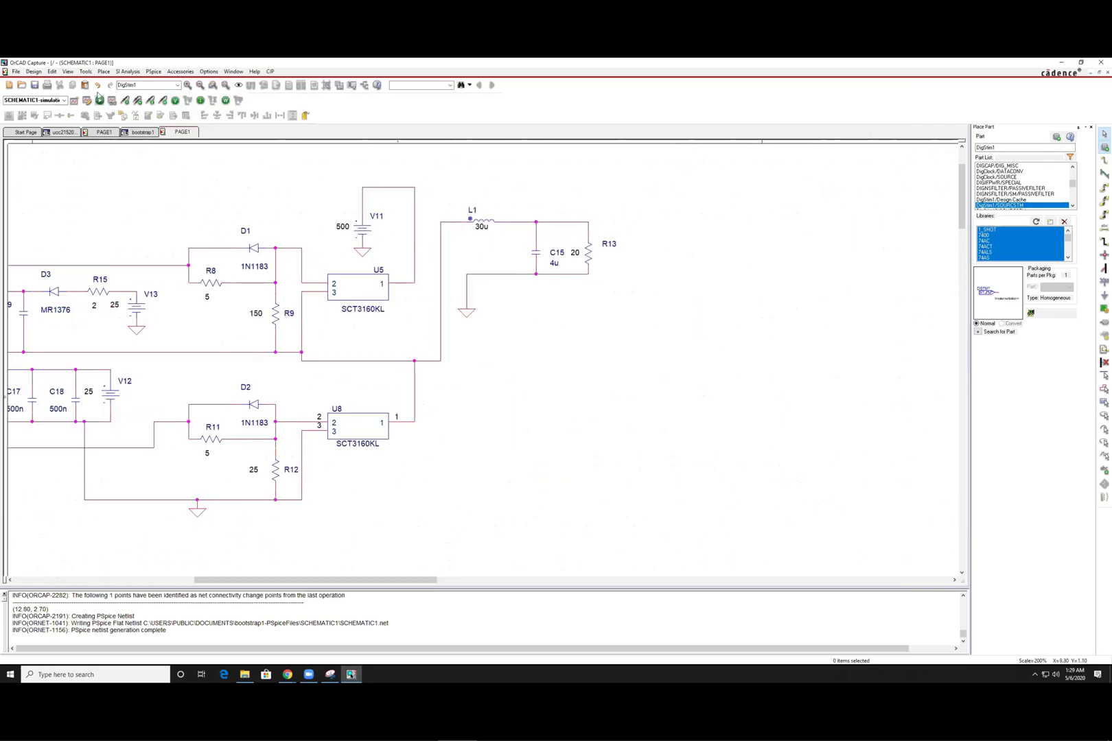
left_click(128, 103)
left_click(590, 225)
left_click(152, 103)
left_click(591, 231)
- Place voltage markers on the positive net of V11 and on the output nets of DSTM1 and DSTM2
left_click_drag(386, 580, 366, 581)
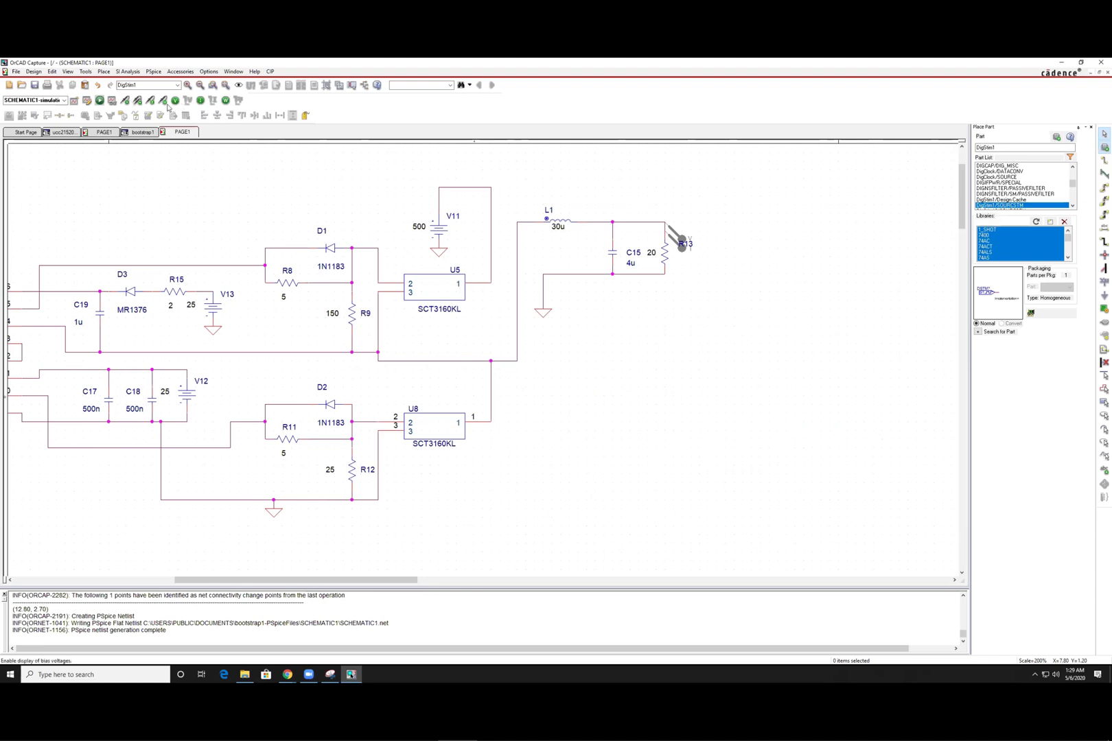
left_click(127, 101)
left_click(439, 191)
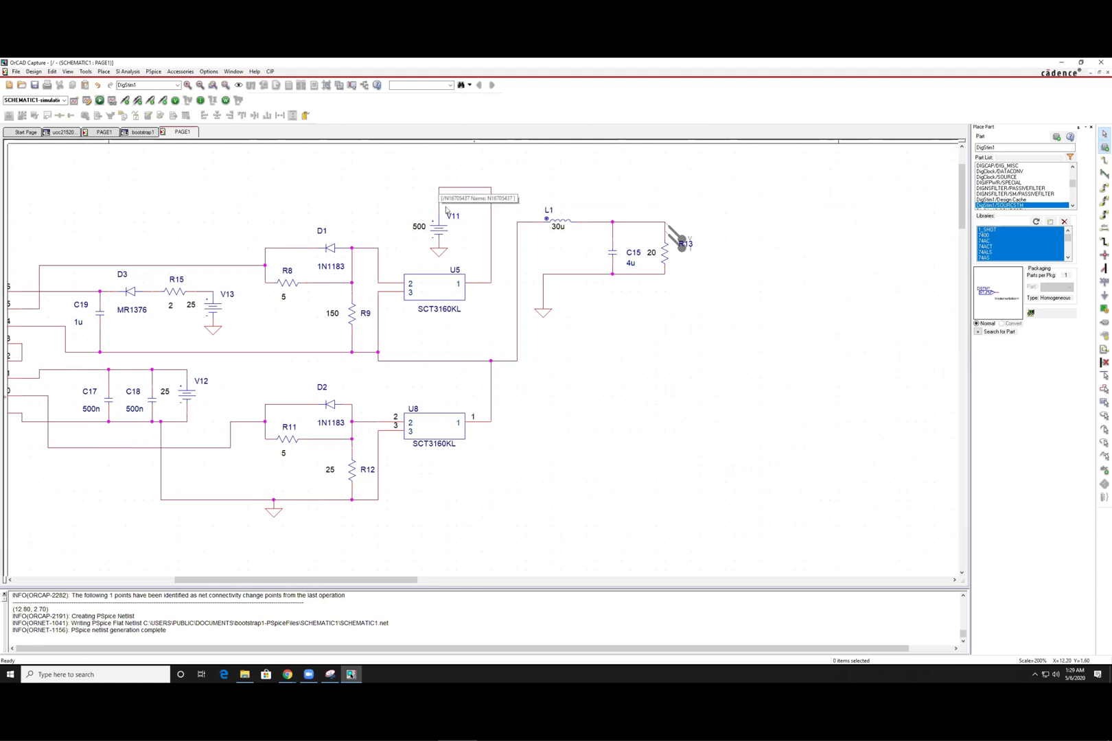
left_click_drag(300, 578, 165, 580)
left_click(125, 102)
left_click(244, 327)
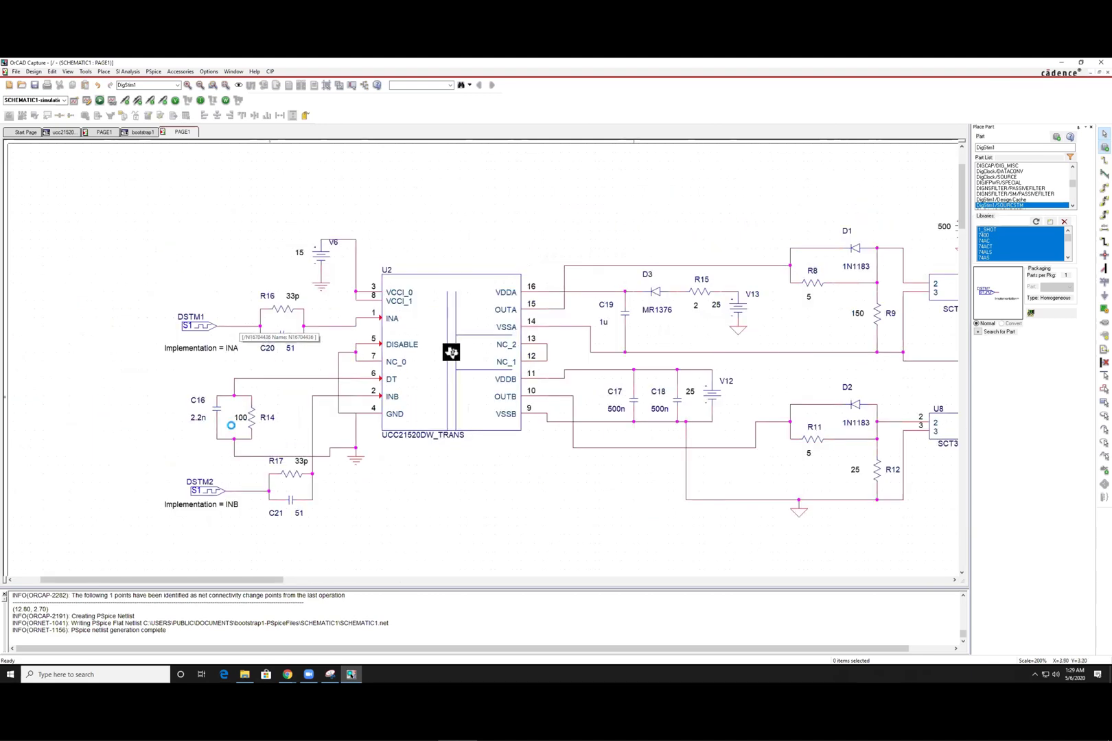
left_click(255, 493)
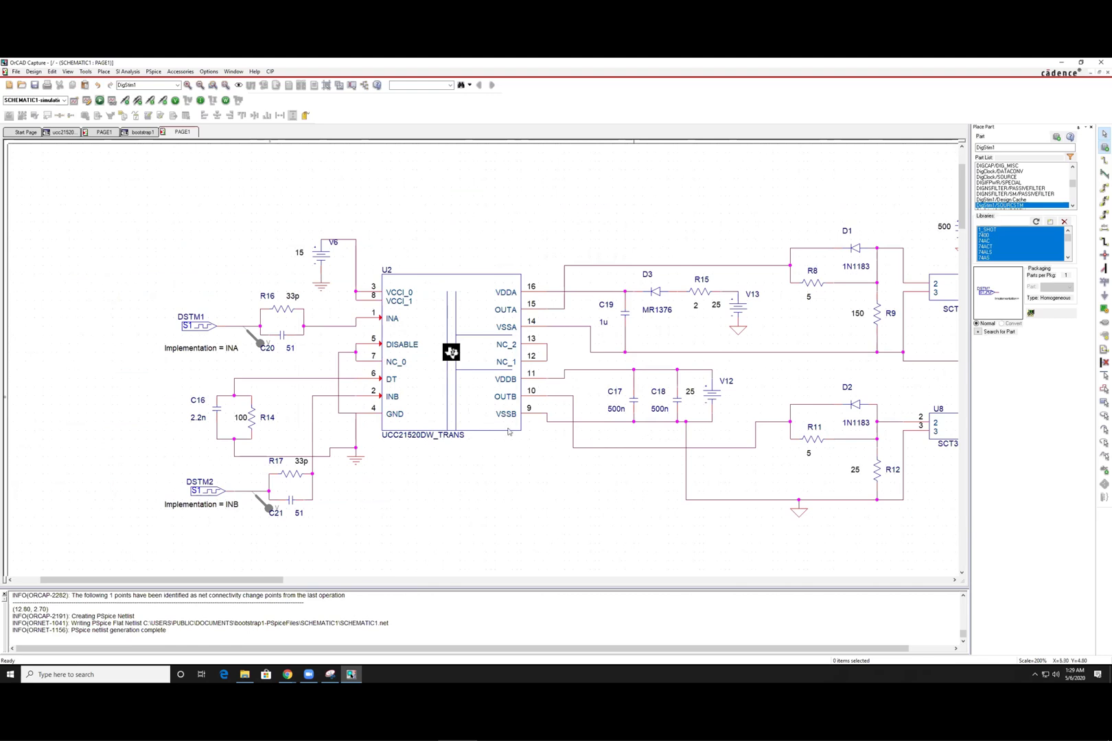
- Run the simulation1 transient simulation, bring up its waveform window in PSpice A/D and enlarge the plot
left_click_drag(219, 580, 261, 590)
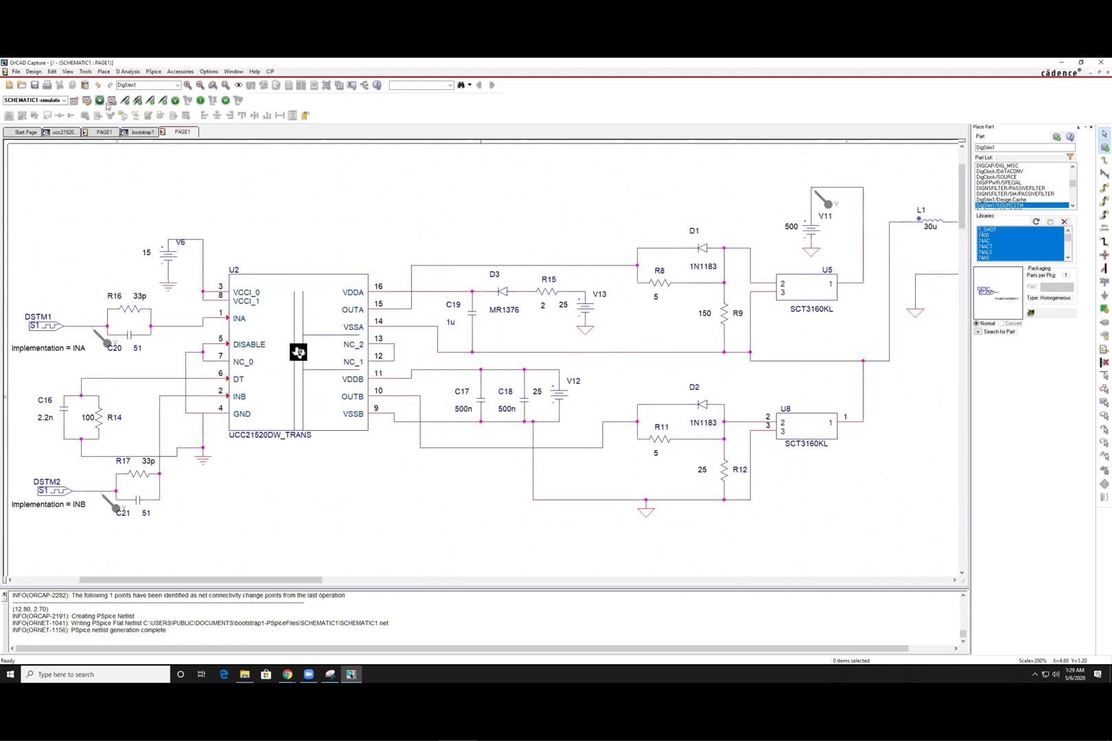
left_click(99, 101)
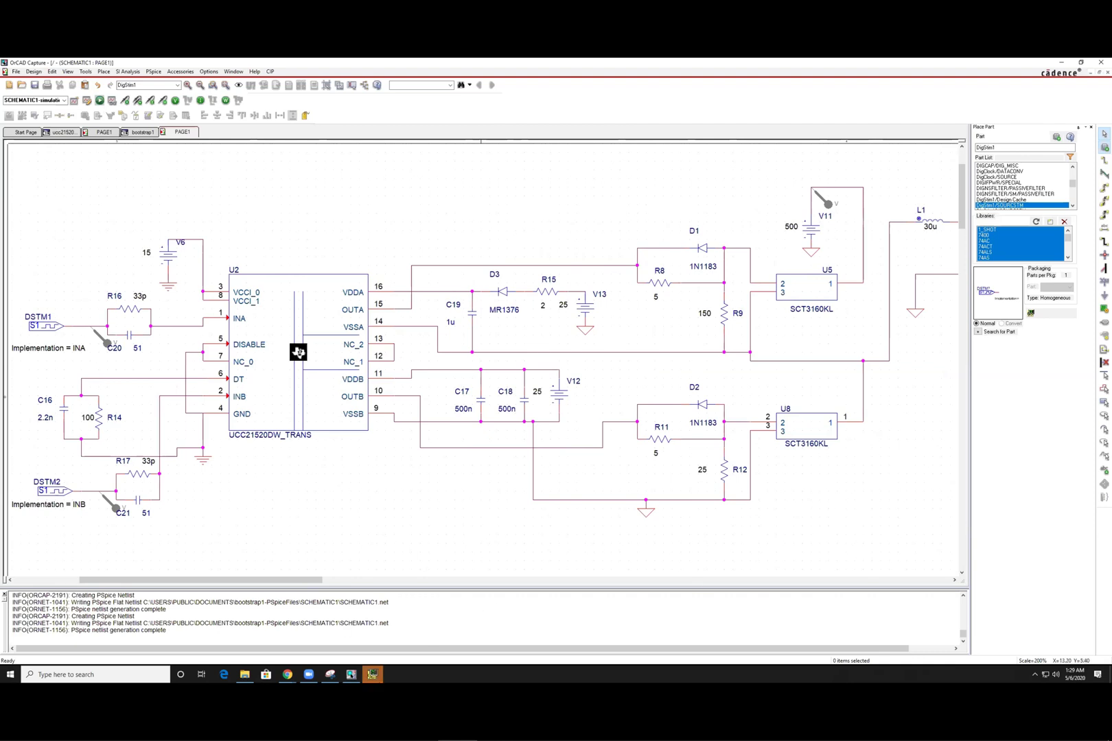
left_click(374, 677)
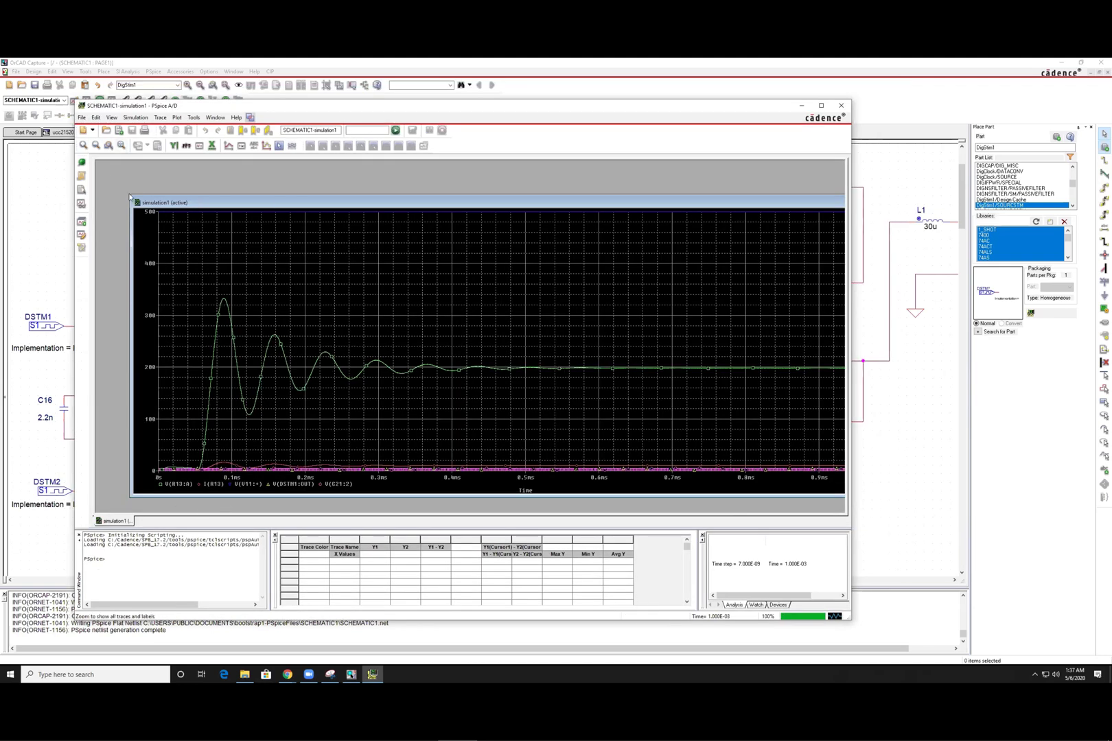
left_click_drag(130, 195, 98, 165)
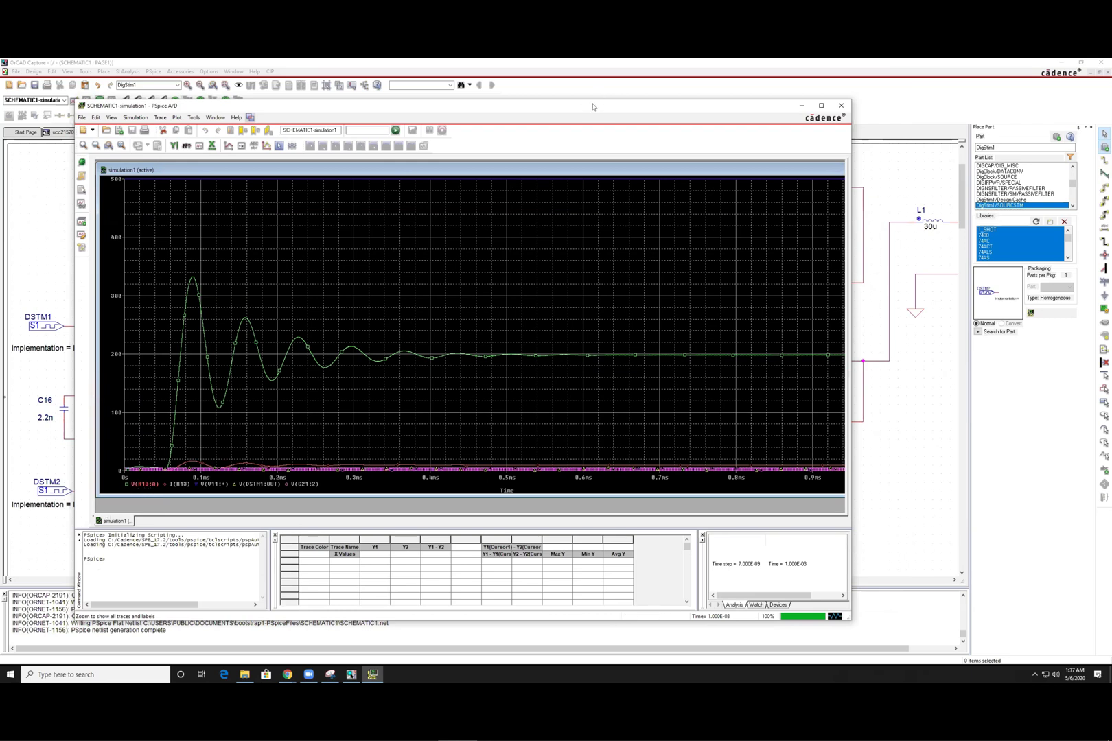
left_click_drag(650, 106, 605, 99)
- Compare the marker colours on the schematic with the plotted traces in PSpice A/D
left_click(882, 587)
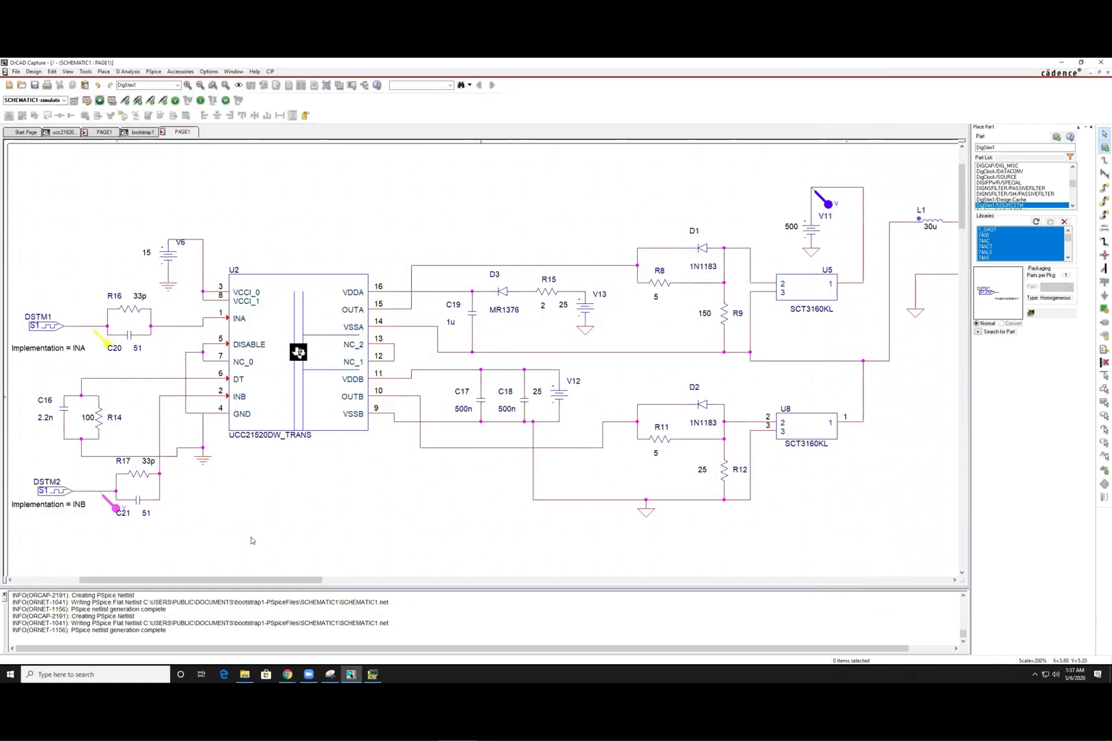
left_click_drag(297, 584, 379, 584)
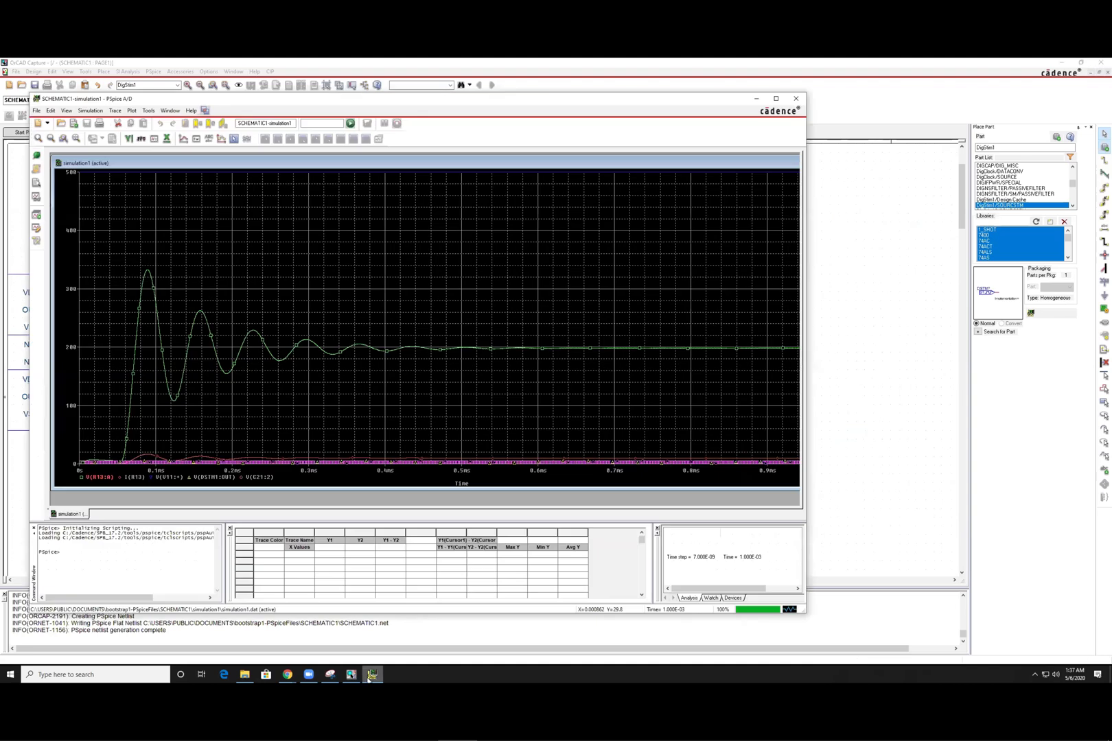
left_click(372, 674)
left_click_drag(489, 105, 538, 123)
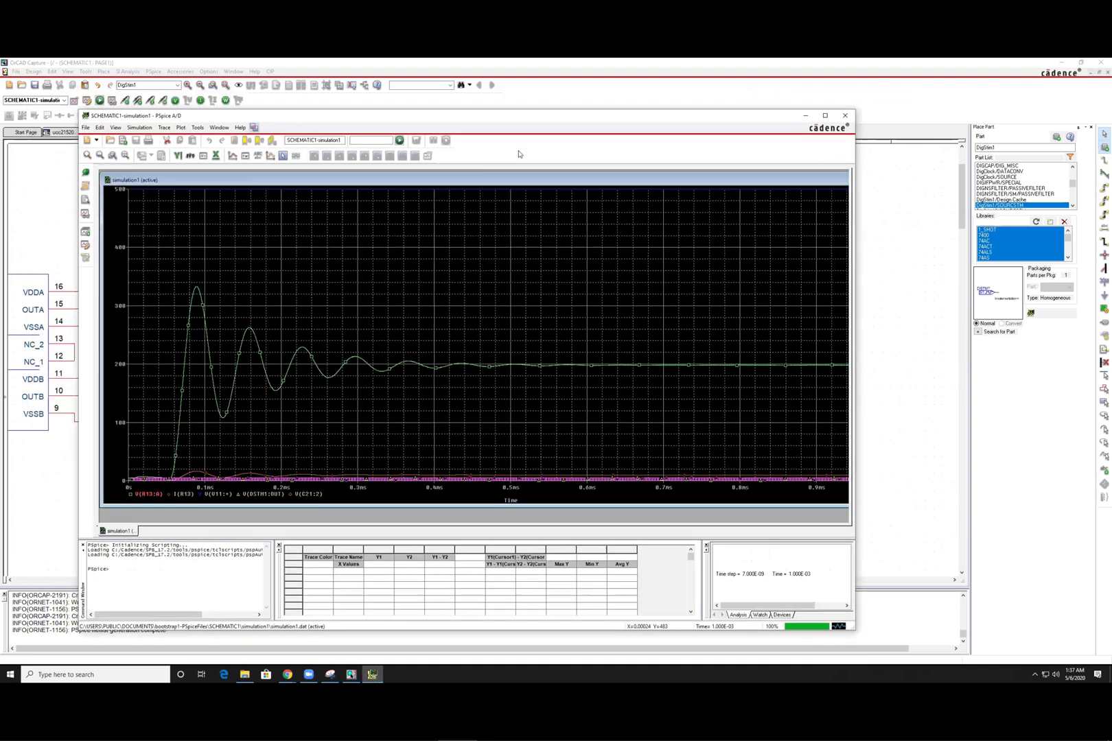
- Turn on the plot cursors and read the traces at about 0.21 ms and in steady state at about 0.8 ms
left_click(284, 157)
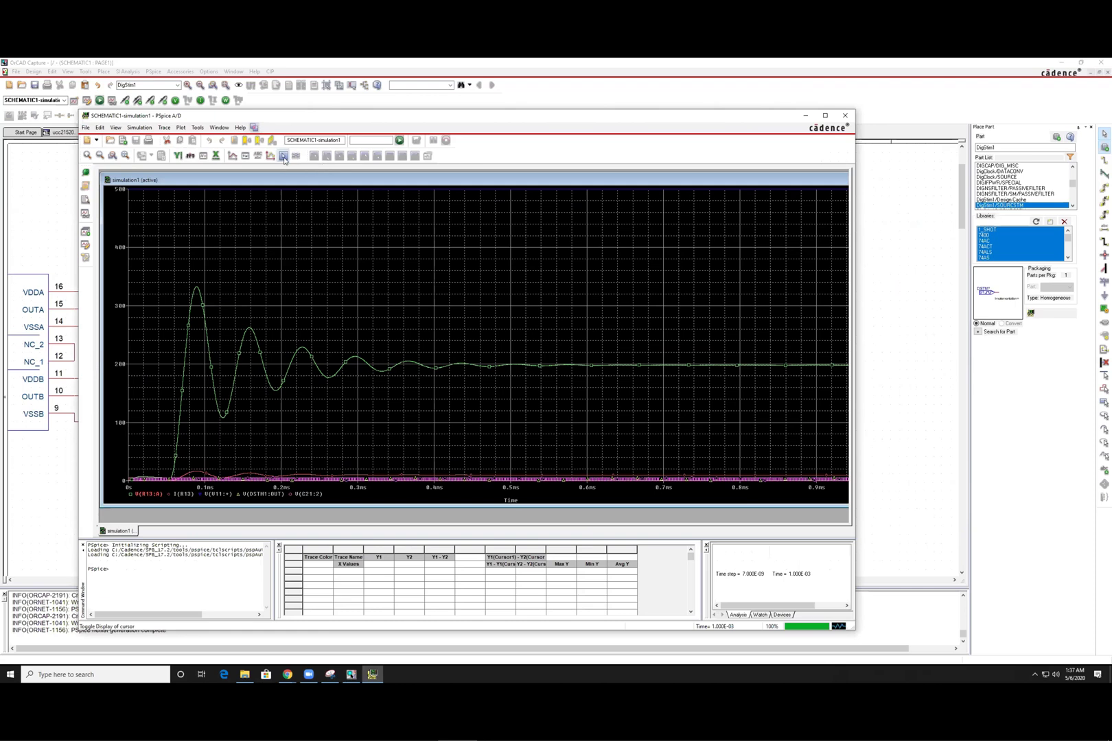
left_click(236, 371)
left_click_drag(236, 400, 292, 416)
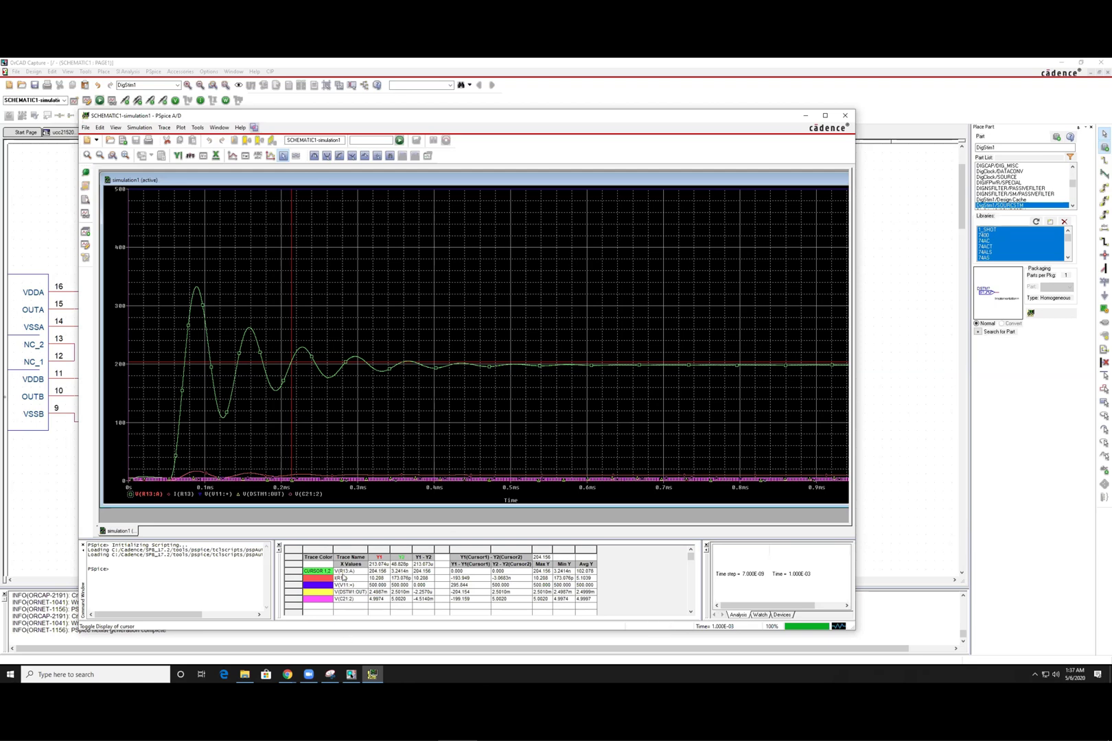
mouse_move(290, 397)
left_mouse_down()
mouse_move(444, 414)
mouse_move(650, 410)
mouse_move(744, 434)
left_mouse_up()
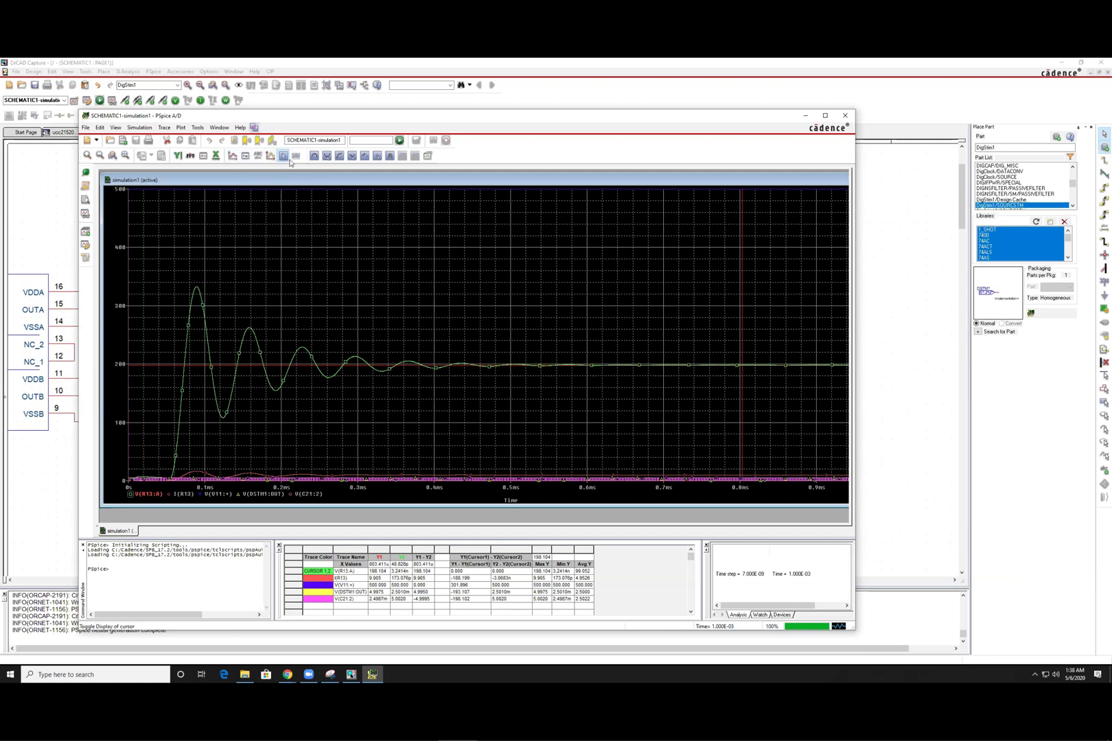
- Read the R13 voltage with the second cursor near the first peak and in steady state, and turn the cursors off
right_click(199, 292)
left_click(162, 296)
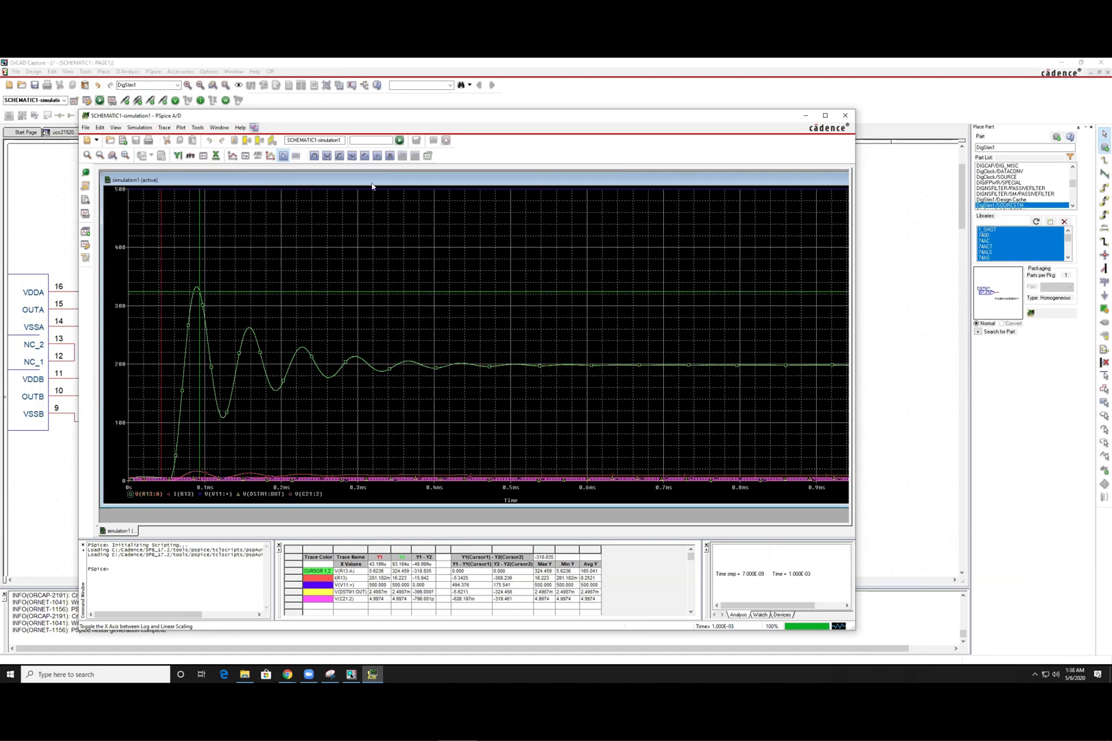
right_click(711, 344)
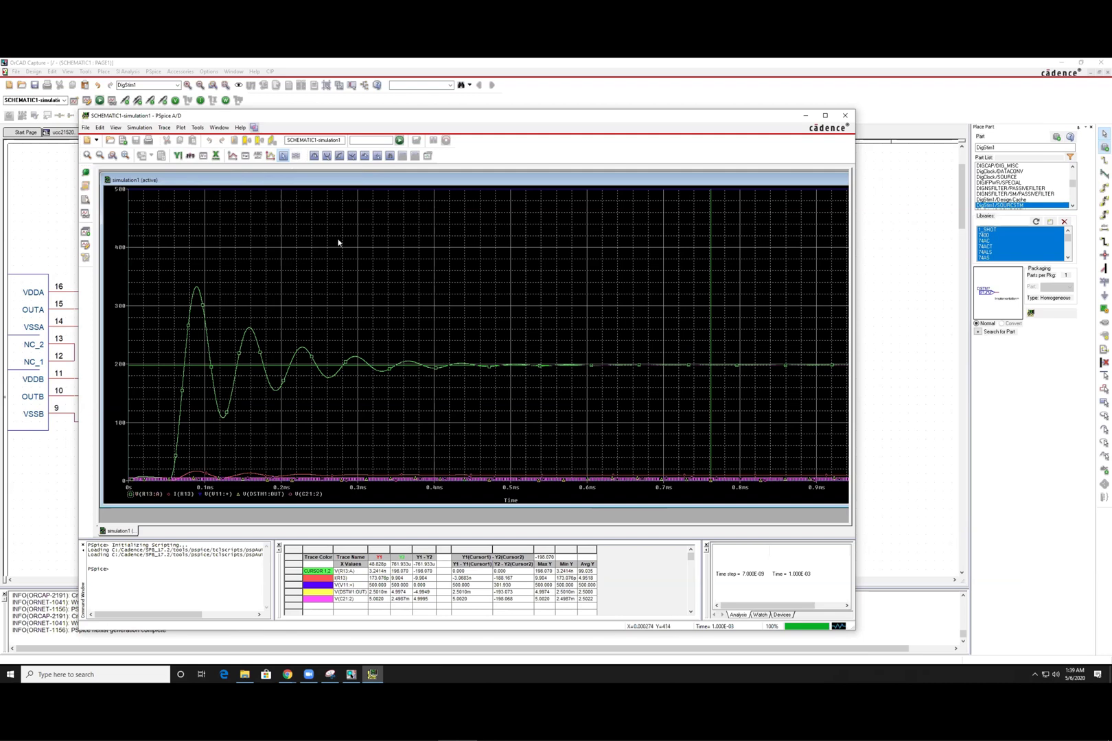
left_click(284, 159)
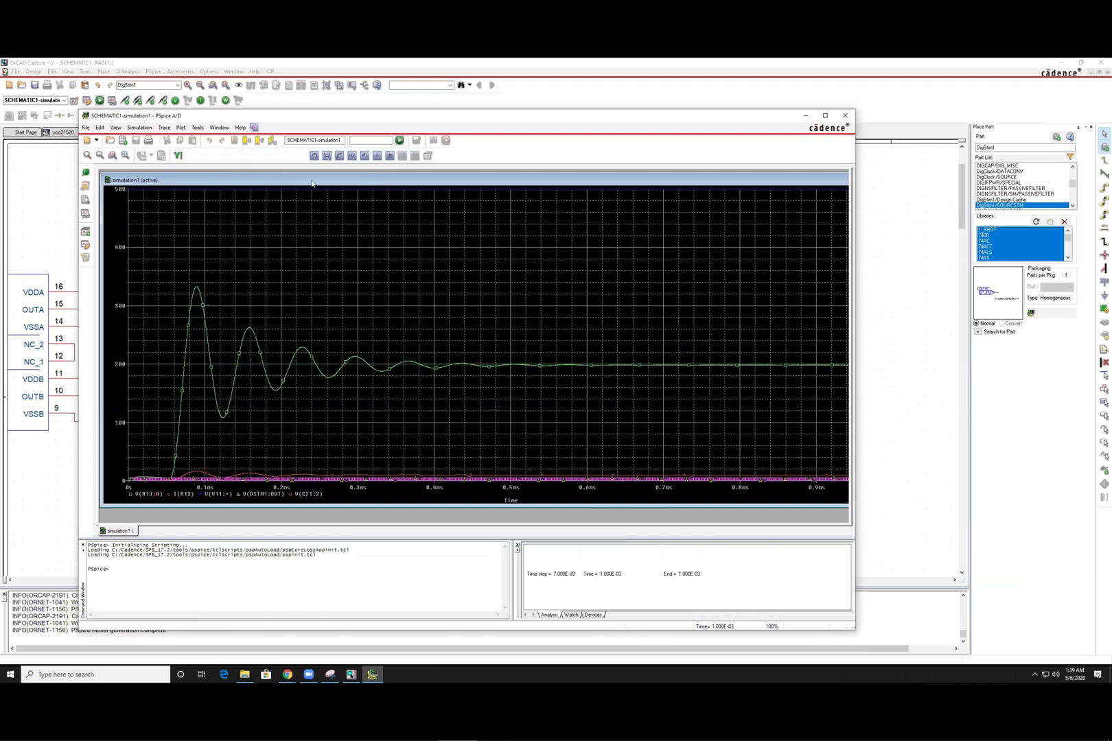
- Zoom into the DSTM1 and DSTM2 pulse traces between about 750 and 770 µs to examine the gate input waveforms
right_click(700, 308)
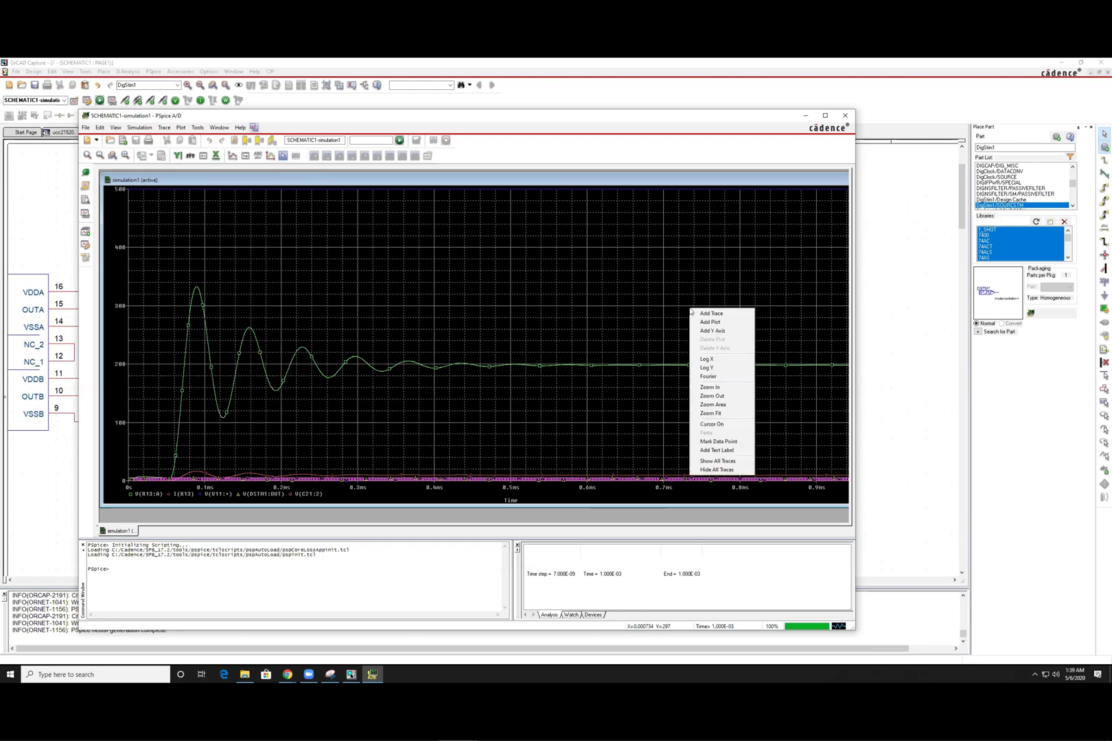
left_click(718, 405)
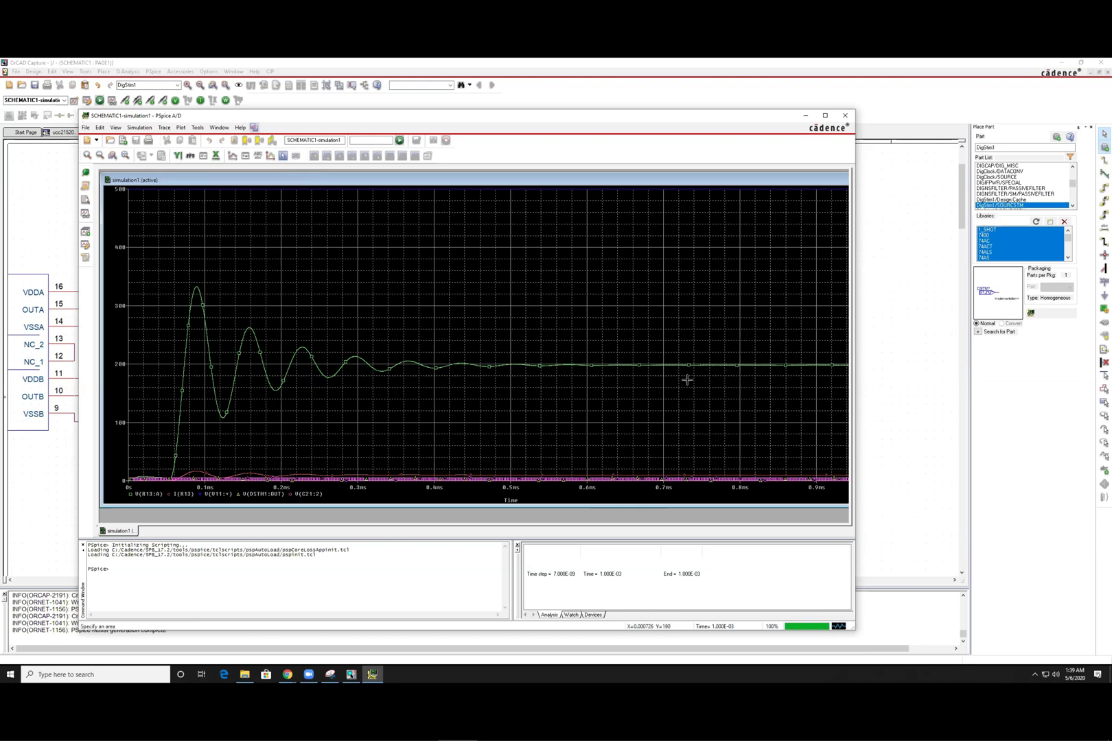
left_click_drag(679, 457, 731, 489)
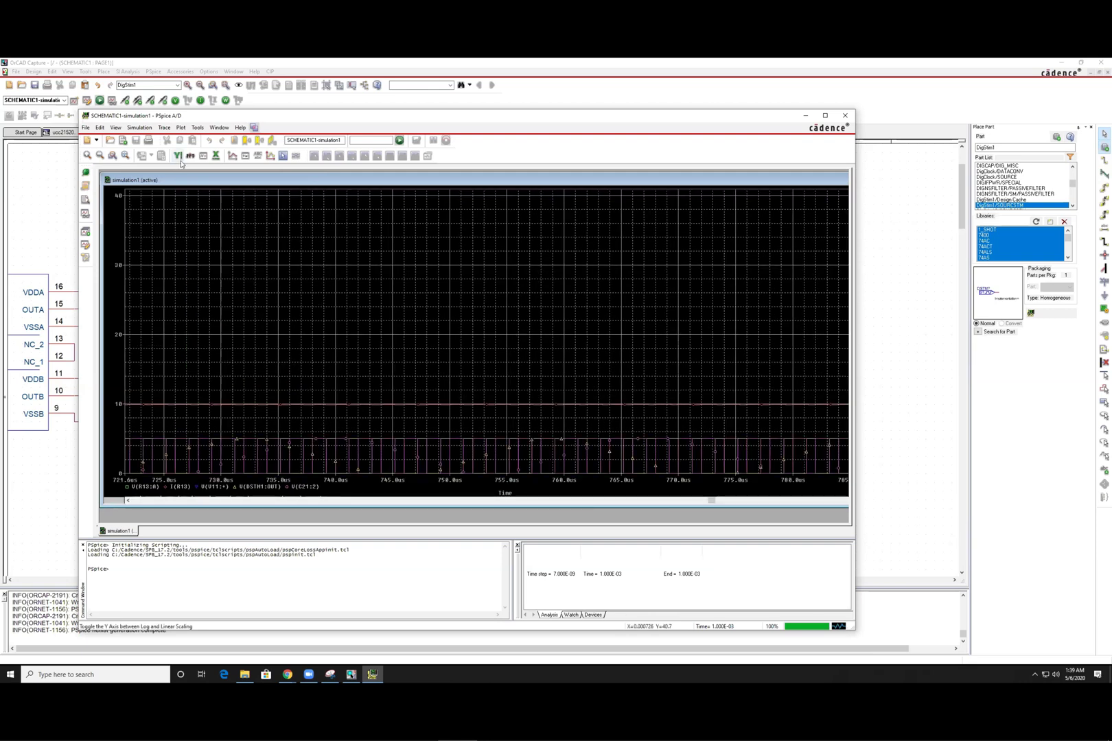
right_click(452, 372)
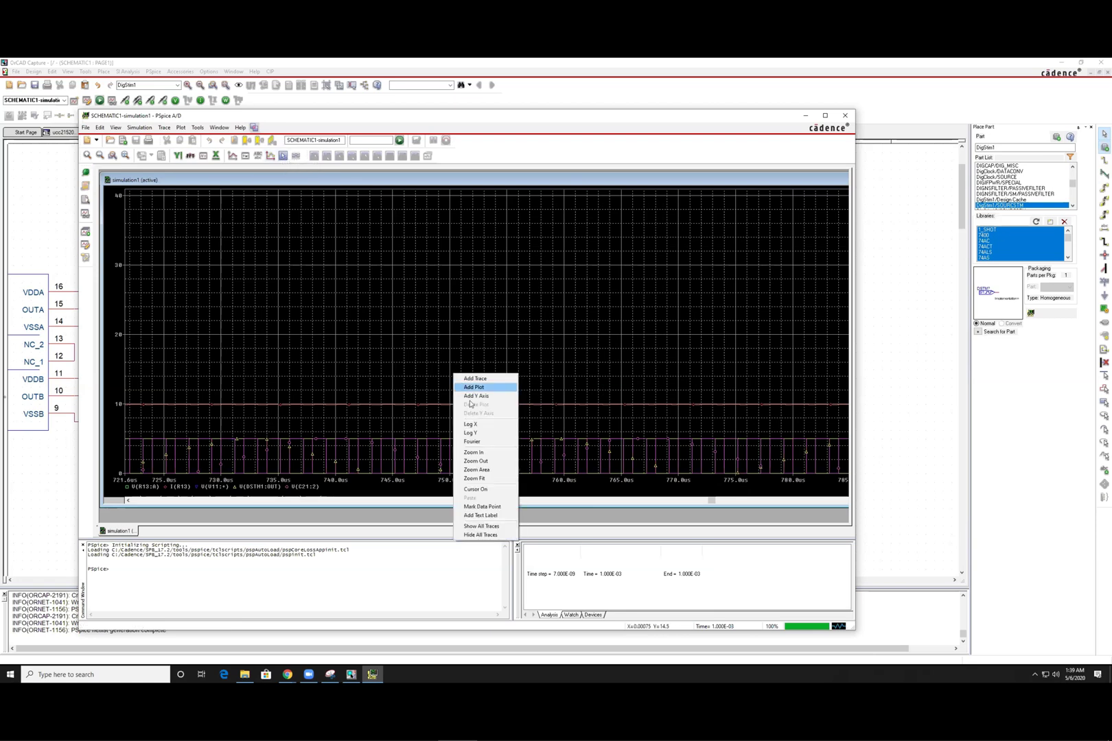
left_click(476, 469)
left_click_drag(426, 424, 701, 490)
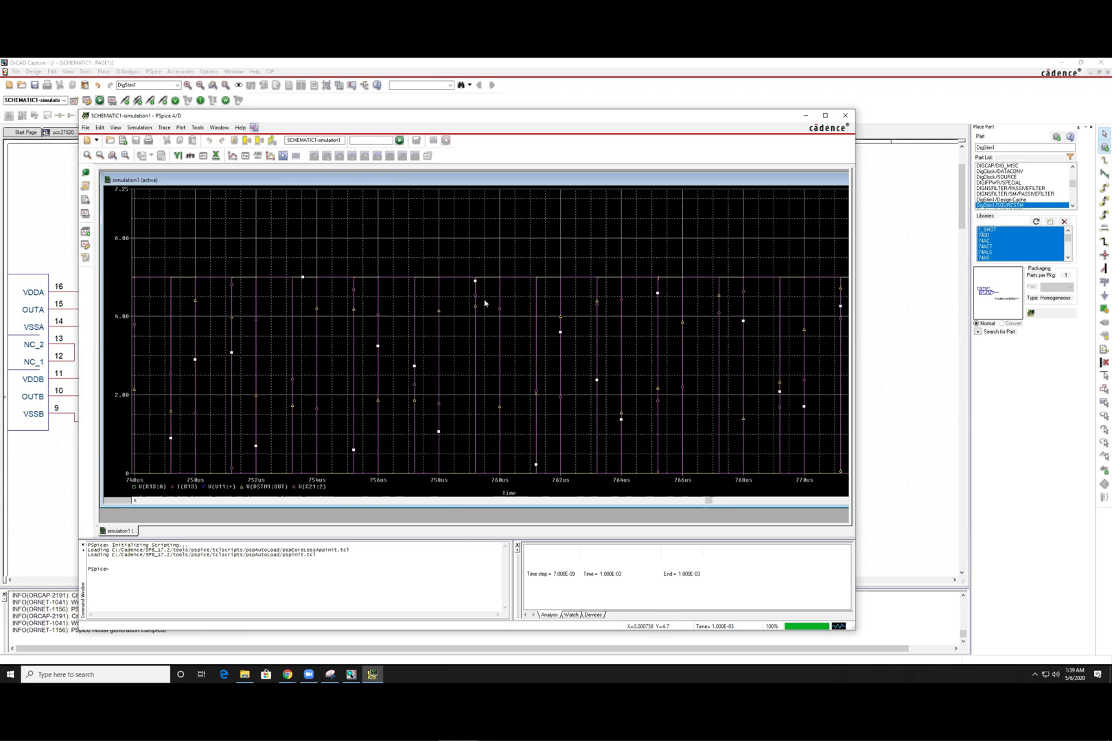
- Fit the plot back to the full transient time range
right_click(276, 220)
left_click(241, 230)
right_click(275, 239)
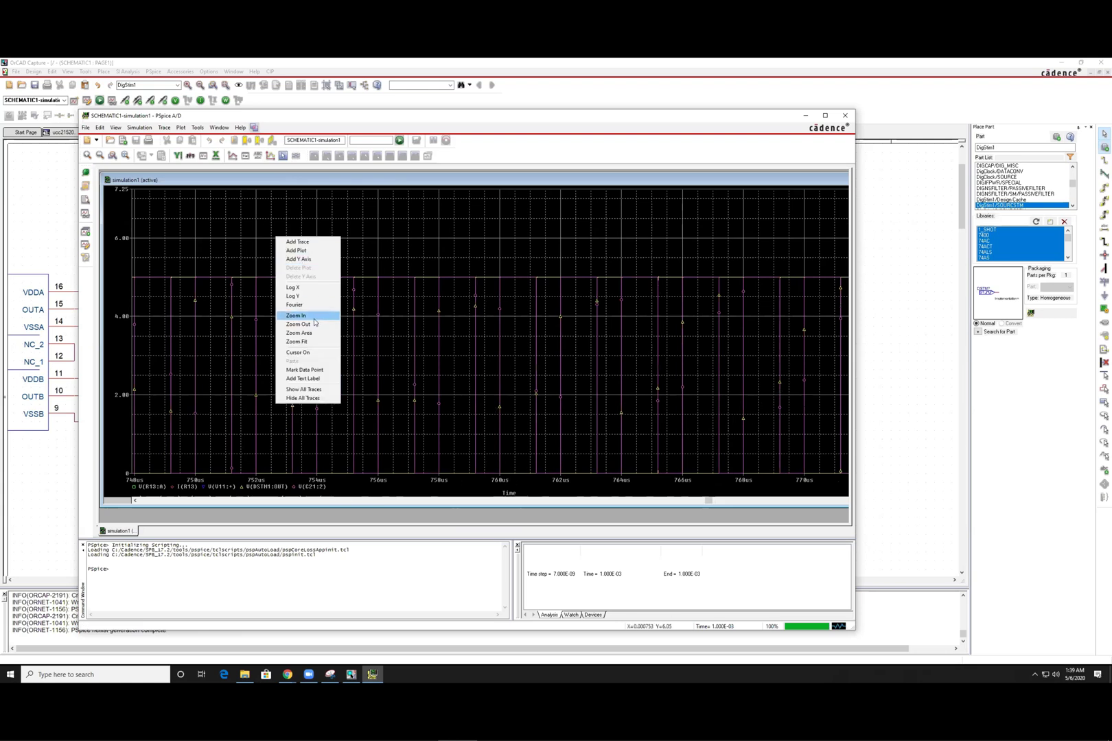
left_click(306, 342)
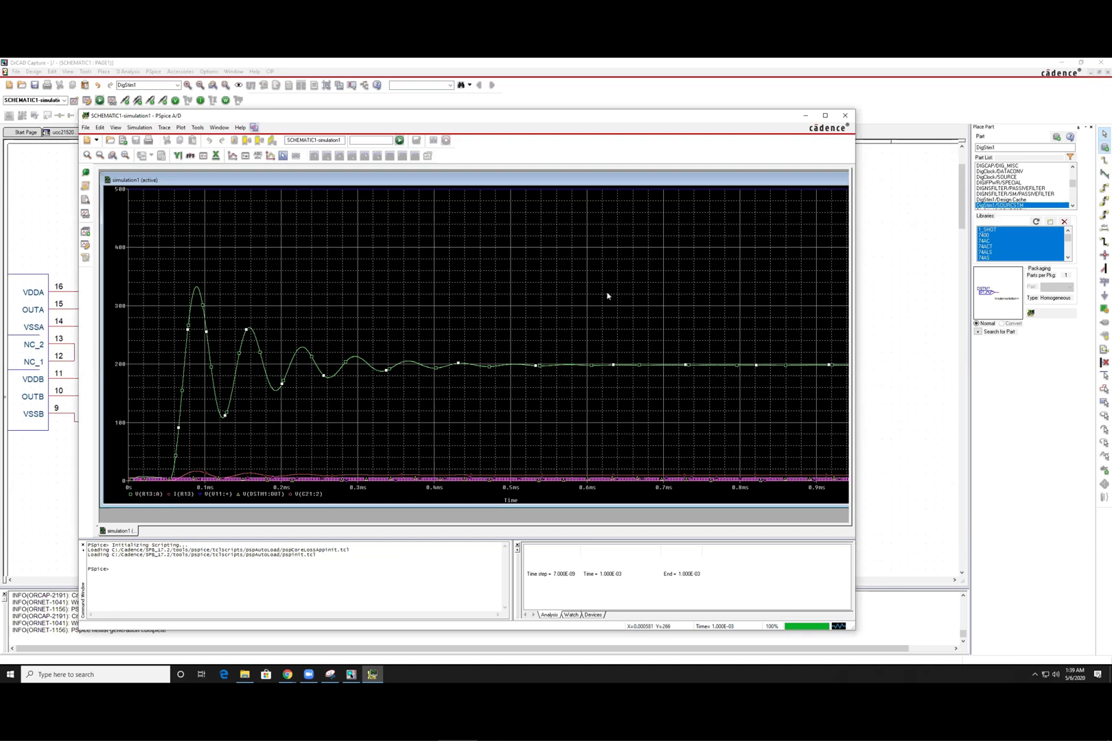
- Return to the schematic in OrCAD Capture and fit the complete gate-driver circuit with its markers in view
left_click(935, 280)
left_click_drag(343, 579, 279, 567)
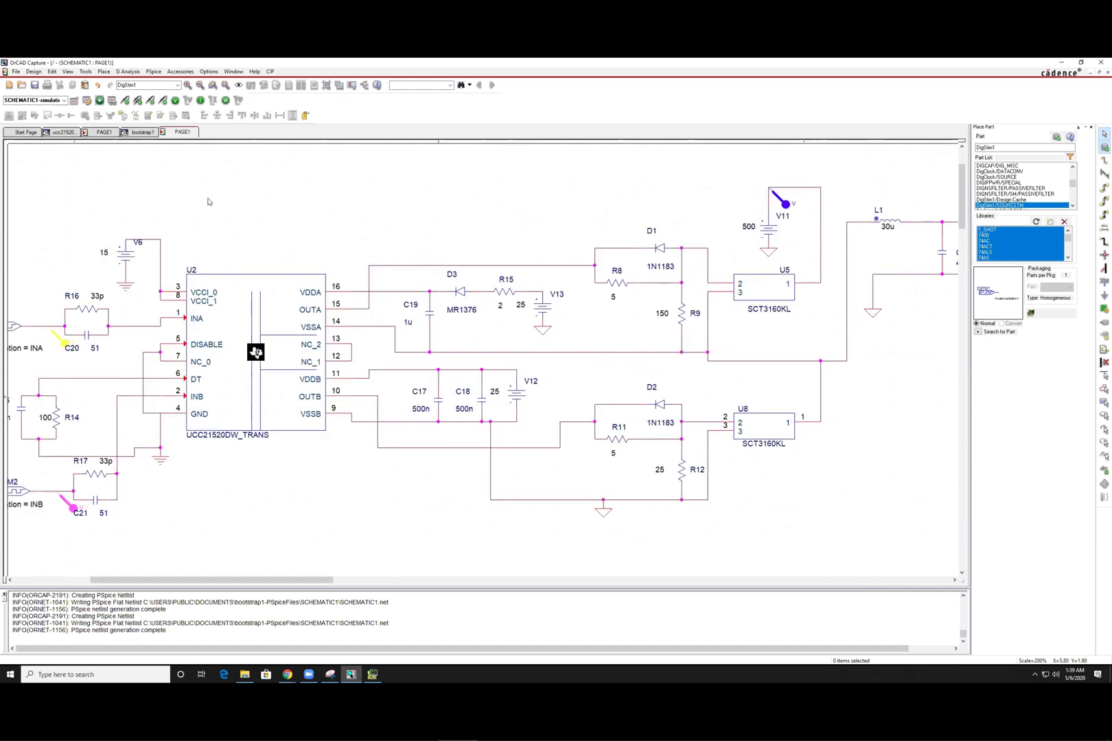
left_click(200, 85)
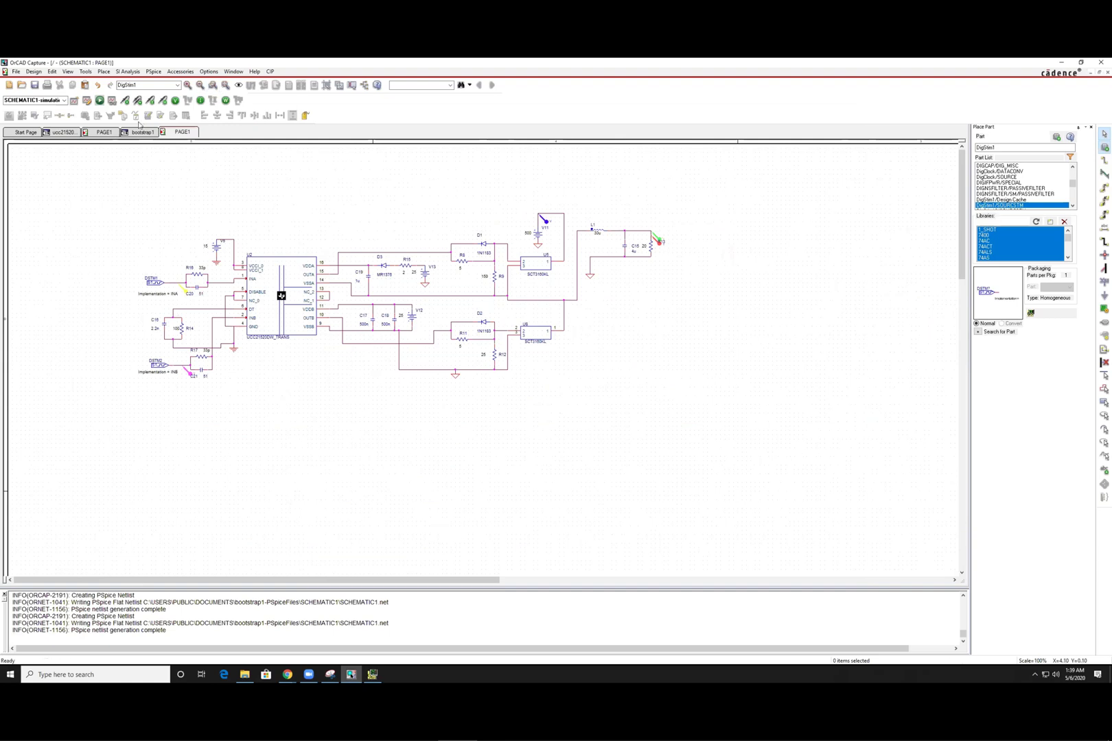
left_click_drag(111, 178, 710, 427)
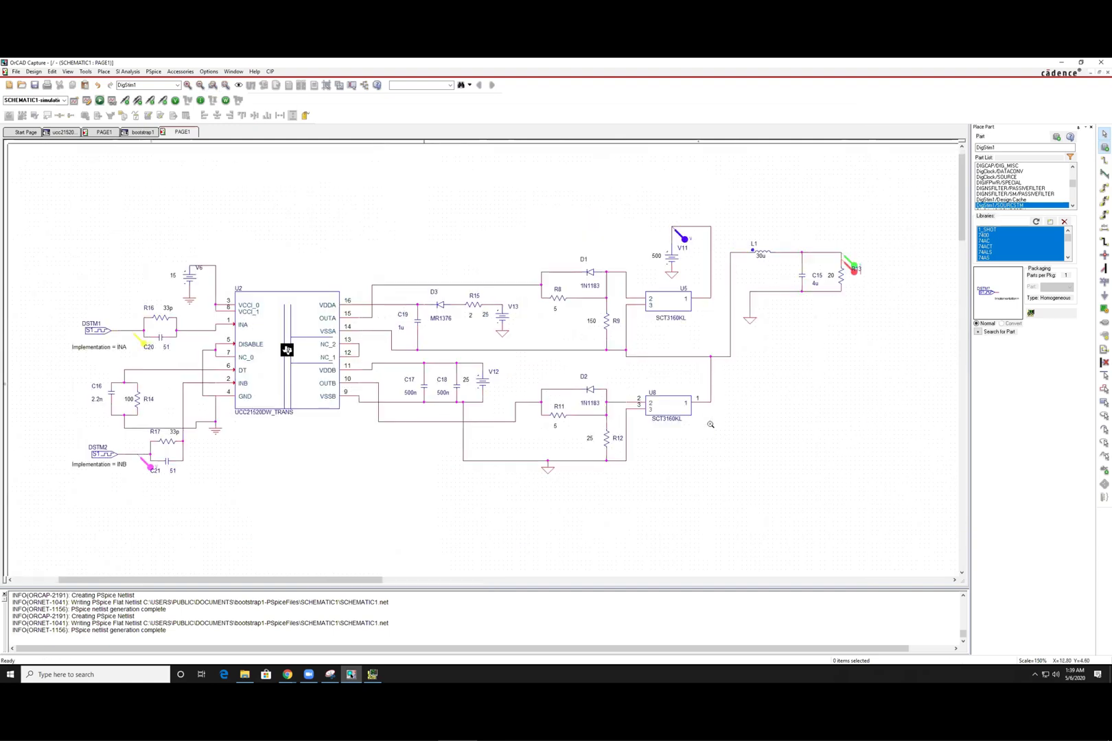